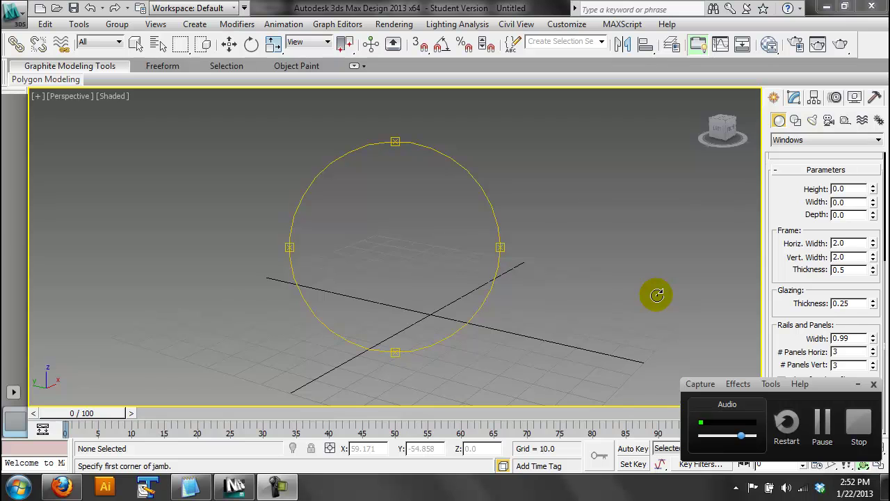
# Set the Create panel to NURBS Curves shapes and zoom out in the Top view.
pyautogui.moveTo(482, 224); pyautogui.dragTo(492, 230)
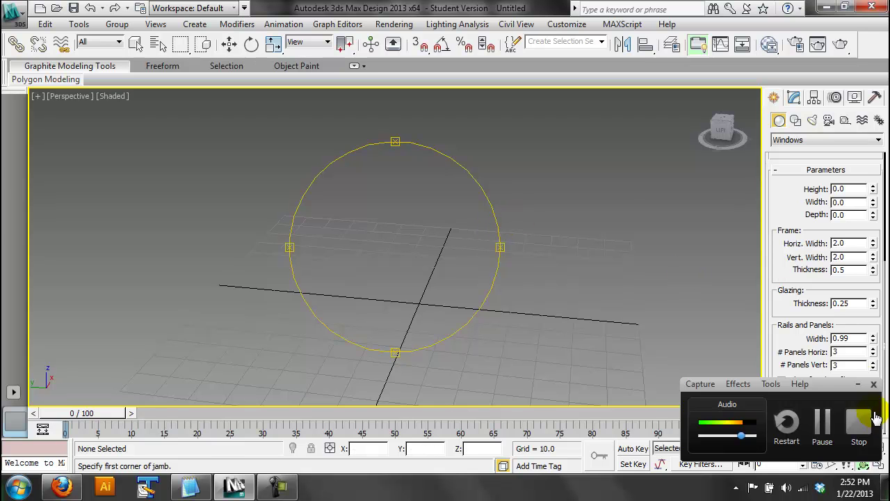
pyautogui.click(861, 387)
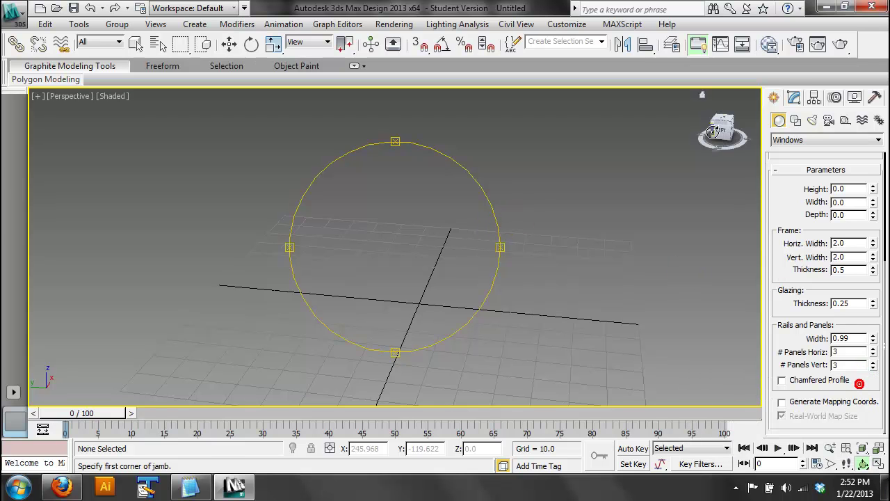
pyautogui.click(796, 120)
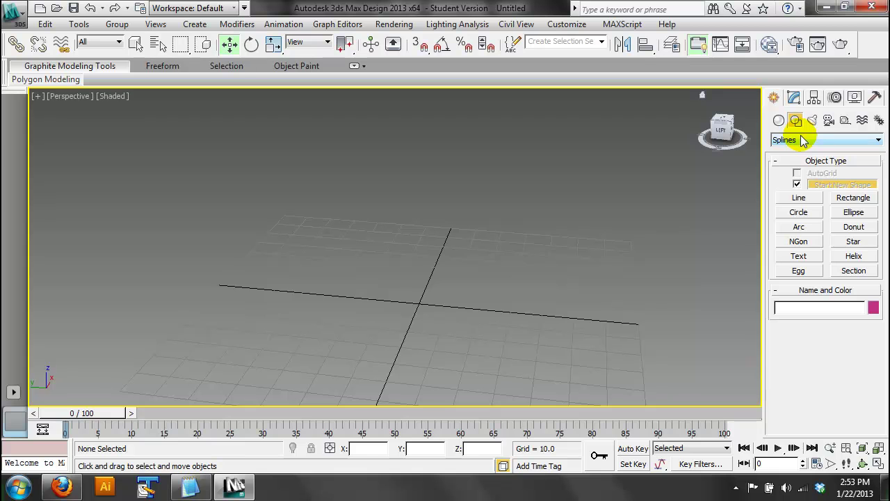
pyautogui.click(802, 140)
pyautogui.click(797, 162)
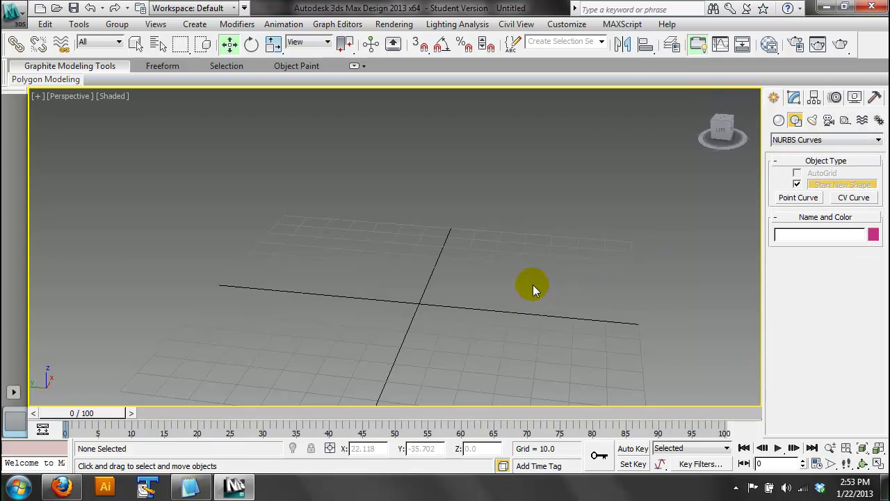
pyautogui.press('t')
pyautogui.scroll(-5, 439, 273)
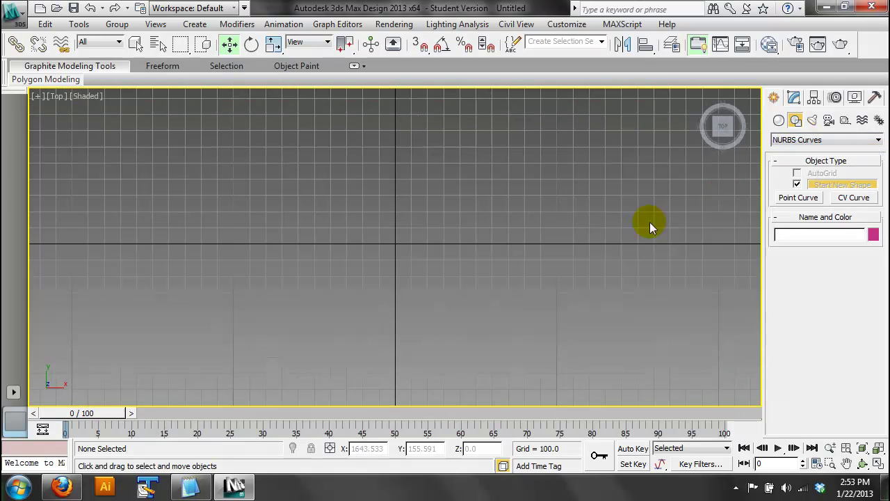
# Draw Curve001 as a point curve rising to an arch, dipping right, ending far right.
pyautogui.press('g')
pyautogui.click(797, 198)
pyautogui.moveTo(167, 328); pyautogui.dragTo(197, 164)
pyautogui.click(394, 129)
pyautogui.click(533, 306)
pyautogui.click(707, 320)
pyautogui.rightClick(707, 320)
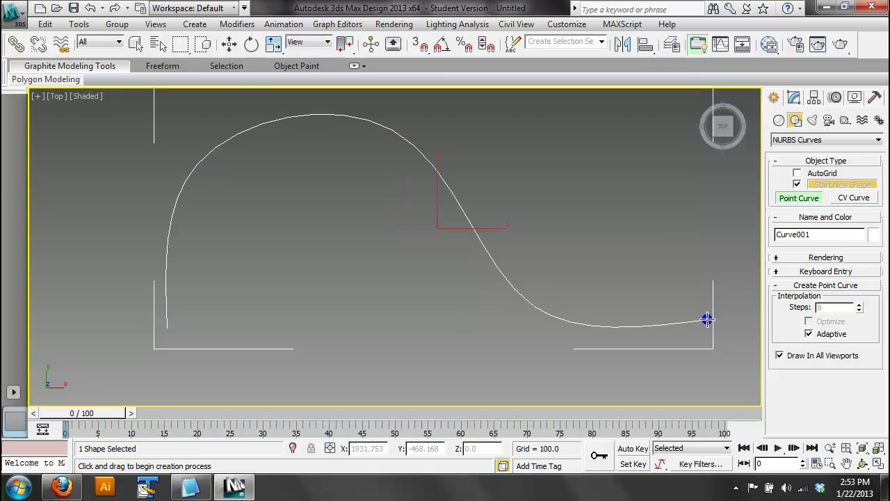
# Switch to Select and Move and set the geometry category to Standard Primitives.
pyautogui.click(230, 45)
pyautogui.click(231, 46)
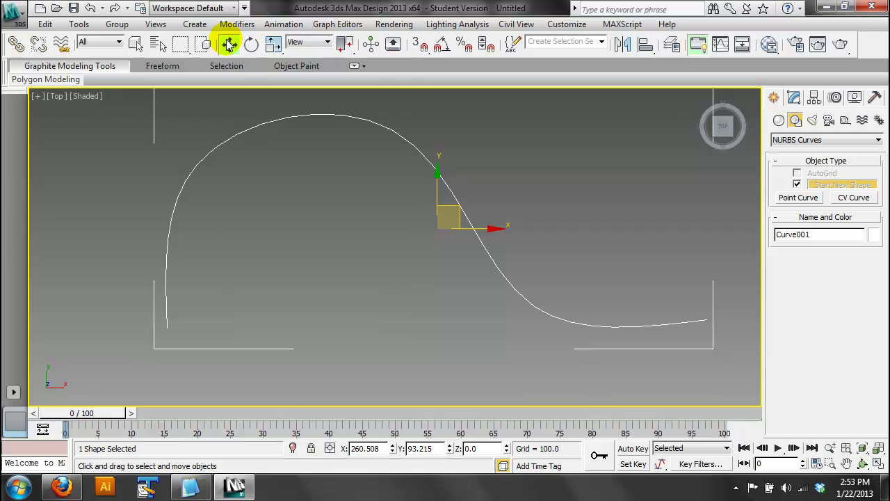
pyautogui.click(778, 121)
pyautogui.click(796, 140)
pyautogui.click(803, 153)
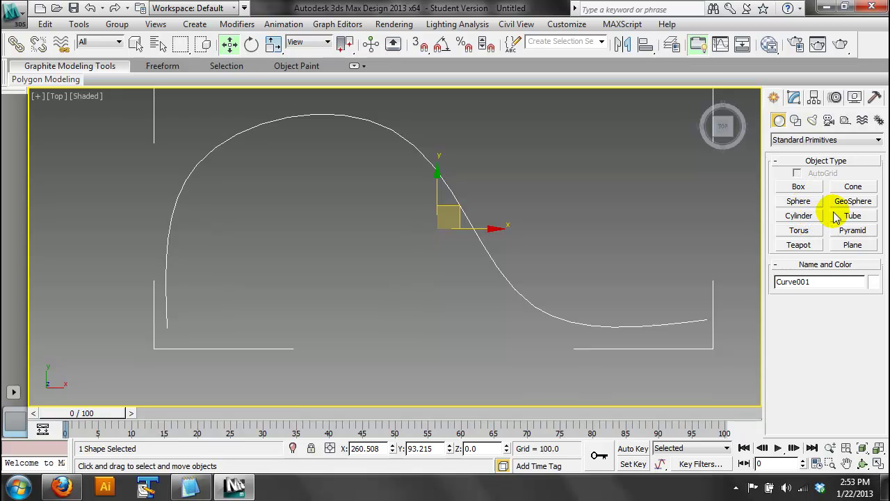
# Create Teapot001 near the curve's left start in the Perspective view and select it.
pyautogui.click(800, 246)
pyautogui.press('p')
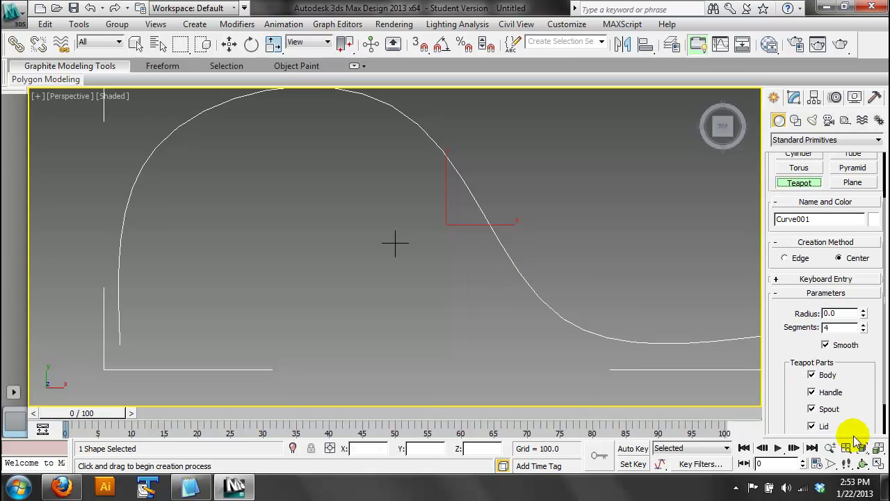
pyautogui.click(862, 463)
pyautogui.moveTo(381, 251); pyautogui.dragTo(432, 235)
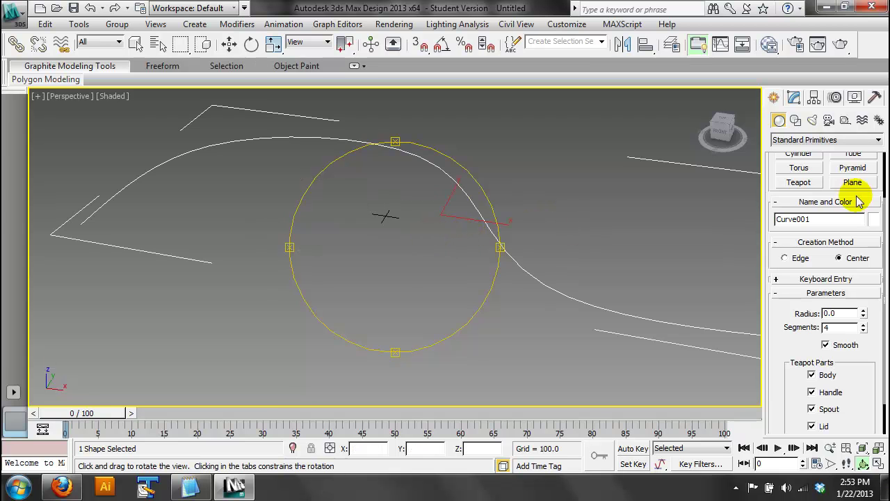
pyautogui.click(798, 182)
pyautogui.moveTo(160, 266)
pyautogui.mouseDown()
pyautogui.moveTo(165, 284)
pyautogui.moveTo(165, 273)
pyautogui.mouseUp()
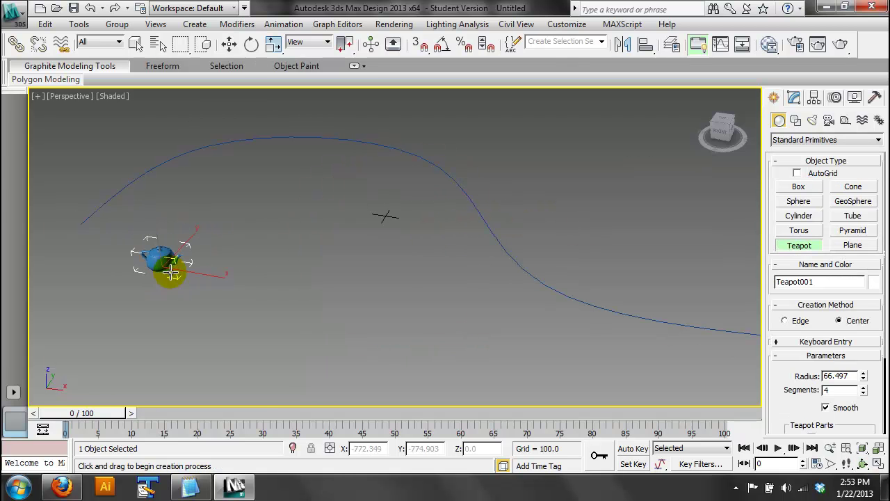
pyautogui.click(230, 44)
pyautogui.click(276, 262)
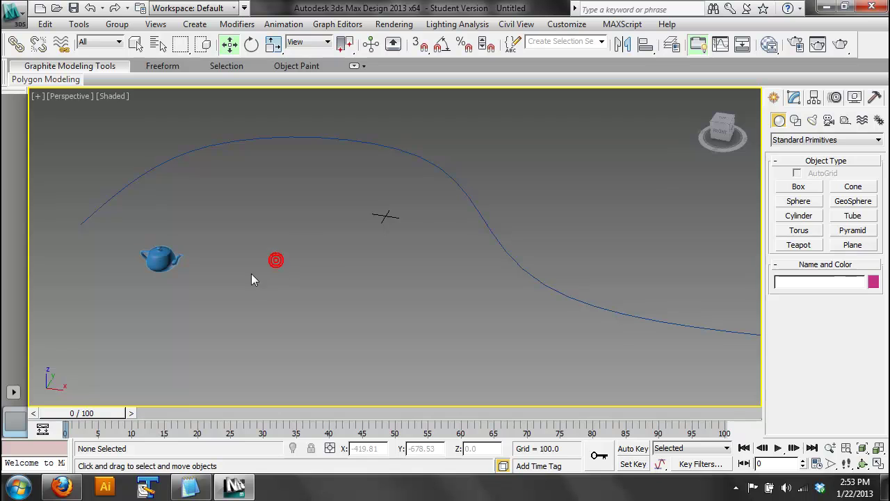
pyautogui.click(177, 259)
pyautogui.moveTo(351, 164); pyautogui.dragTo(351, 191, button='middle')
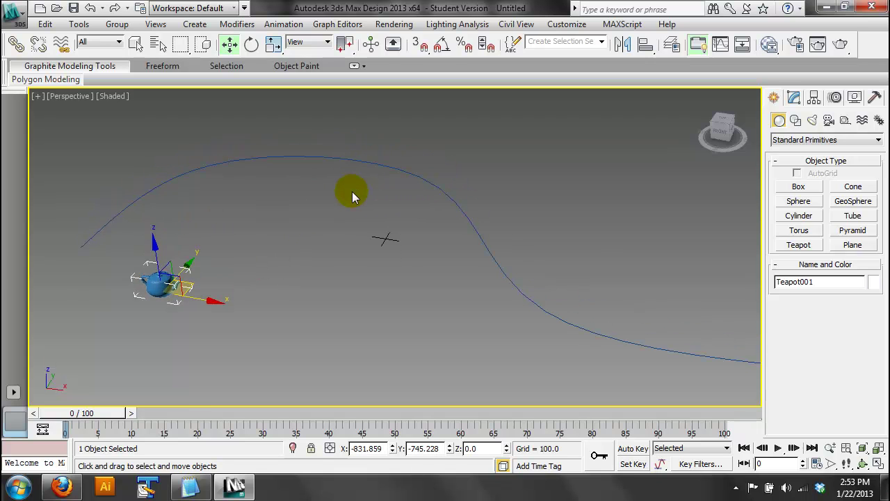
# Show Teapot001's Motion panel with its position, rotation and scale parameters.
pyautogui.click(836, 98)
pyautogui.click(836, 98)
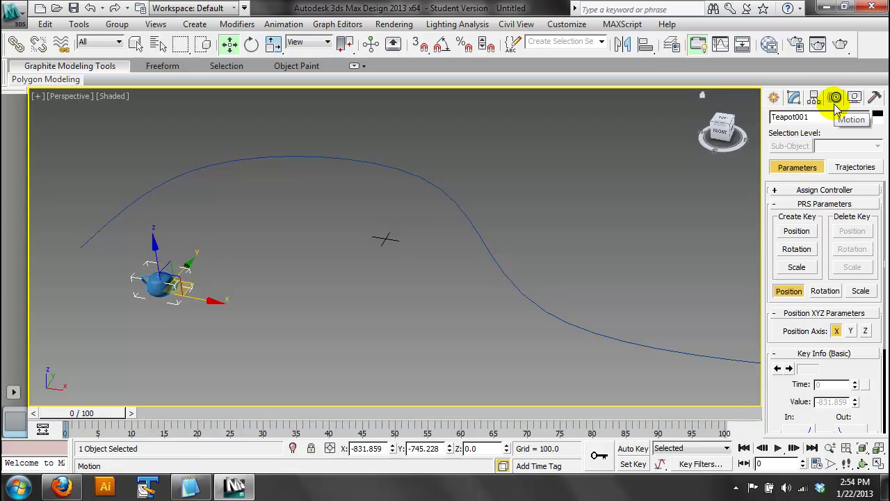
# Assign a Path Constraint controller to Teapot001's Position track.
pyautogui.click(800, 189)
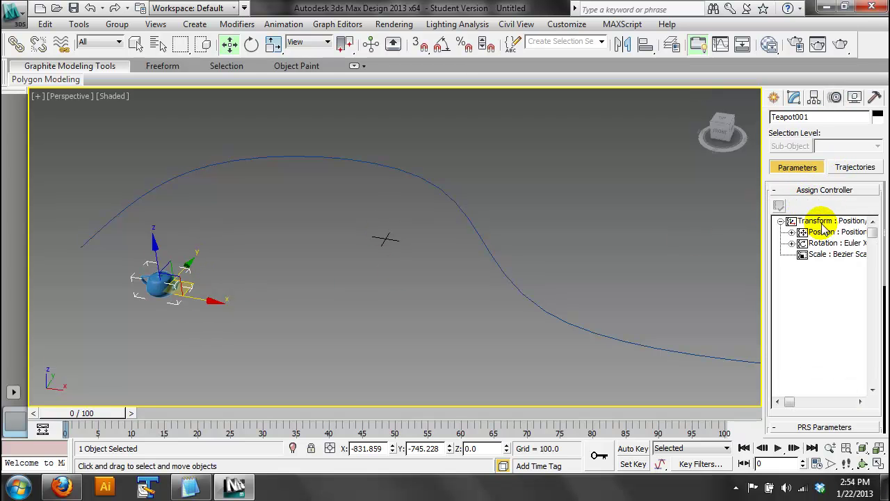
pyautogui.click(808, 221)
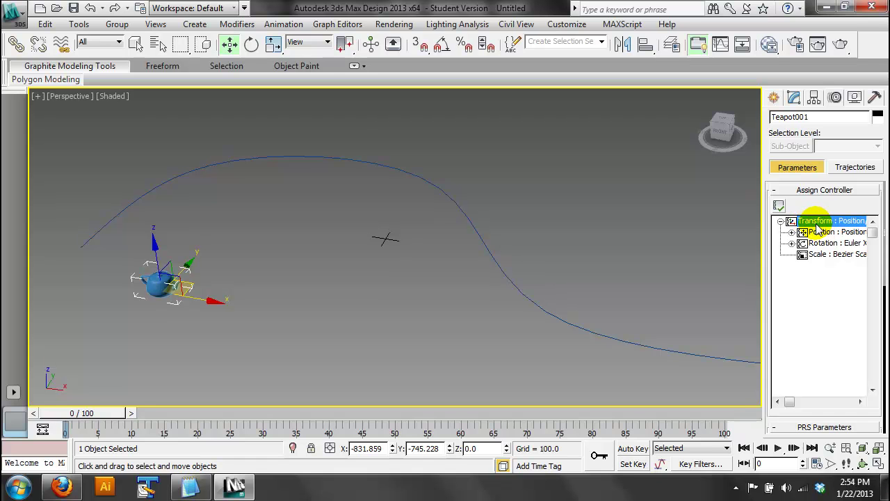
pyautogui.click(780, 205)
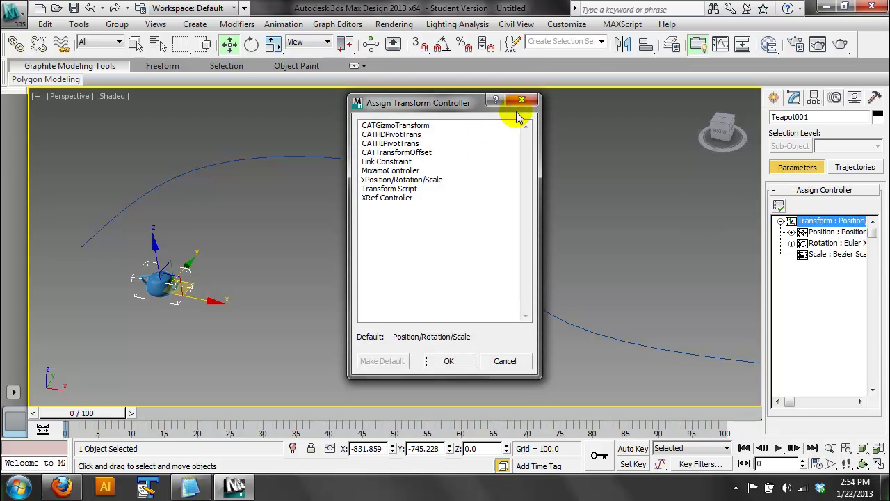
pyautogui.click(523, 102)
pyautogui.click(825, 232)
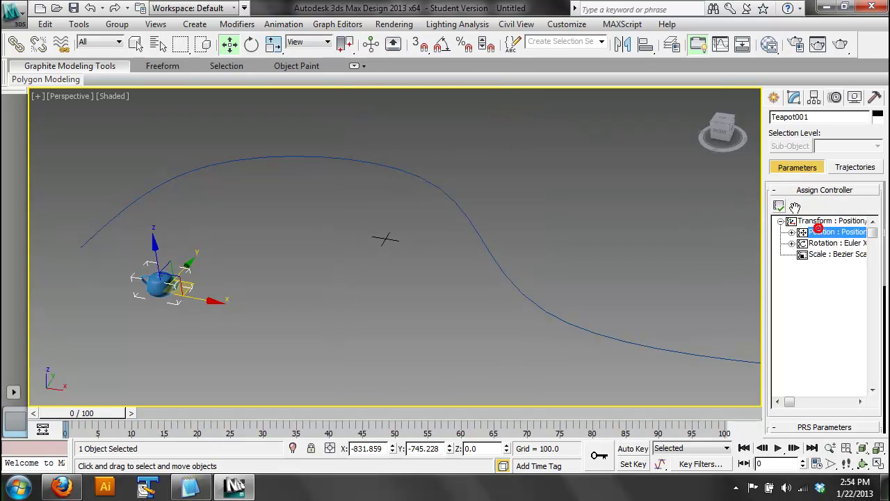
pyautogui.click(779, 206)
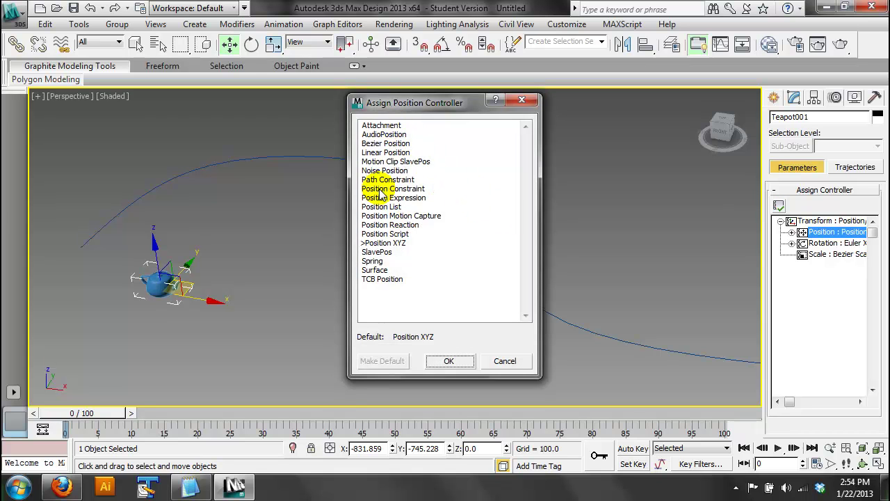
pyautogui.doubleClick(382, 182)
pyautogui.moveTo(821, 330); pyautogui.dragTo(845, 174)
# Add Curve001 as the teapot's path and scrub the timeline to preview the motion.
pyautogui.click(826, 317)
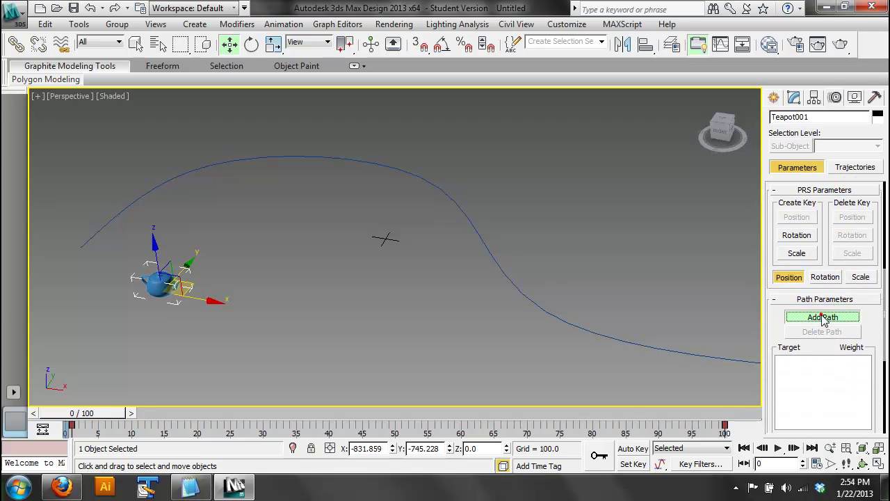
pyautogui.click(519, 292)
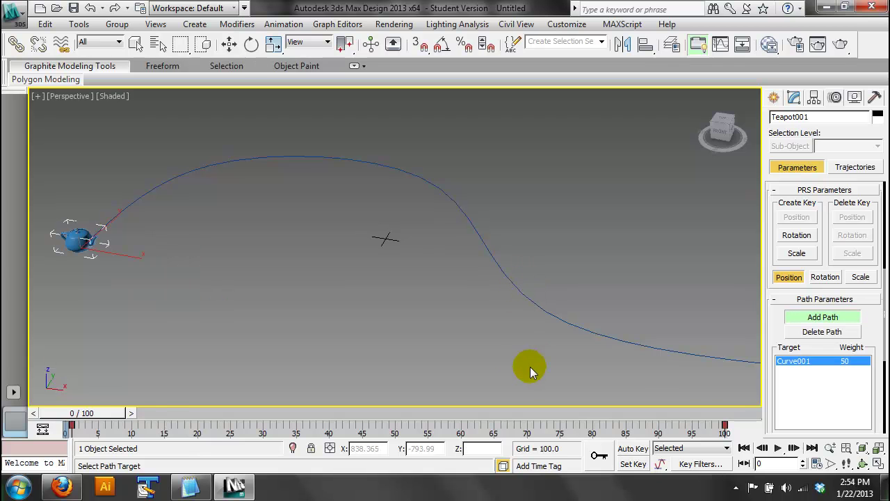
pyautogui.moveTo(109, 411); pyautogui.dragTo(719, 416)
pyautogui.moveTo(672, 352); pyautogui.dragTo(533, 304, button='middle')
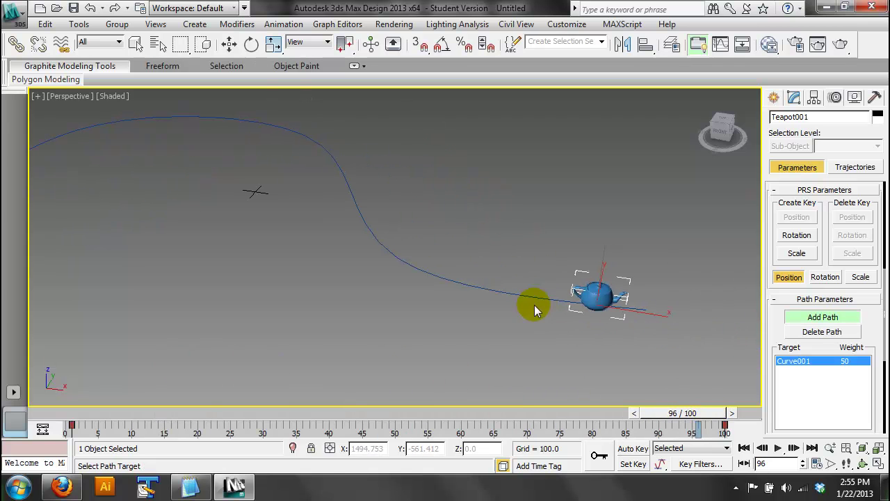
pyautogui.click(861, 465)
pyautogui.moveTo(390, 251); pyautogui.dragTo(371, 218)
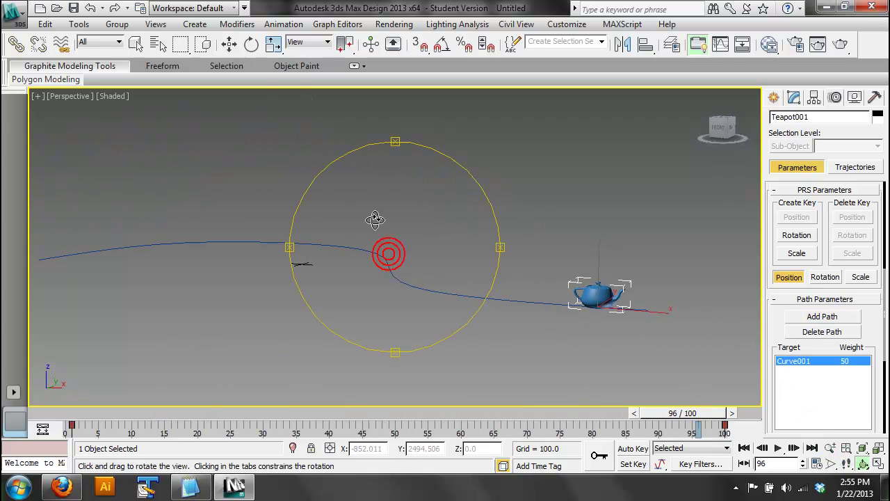
# Move the end animation key to about frame 47 and review the path motion.
pyautogui.moveTo(673, 416); pyautogui.dragTo(229, 373)
pyautogui.moveTo(332, 260); pyautogui.dragTo(420, 276)
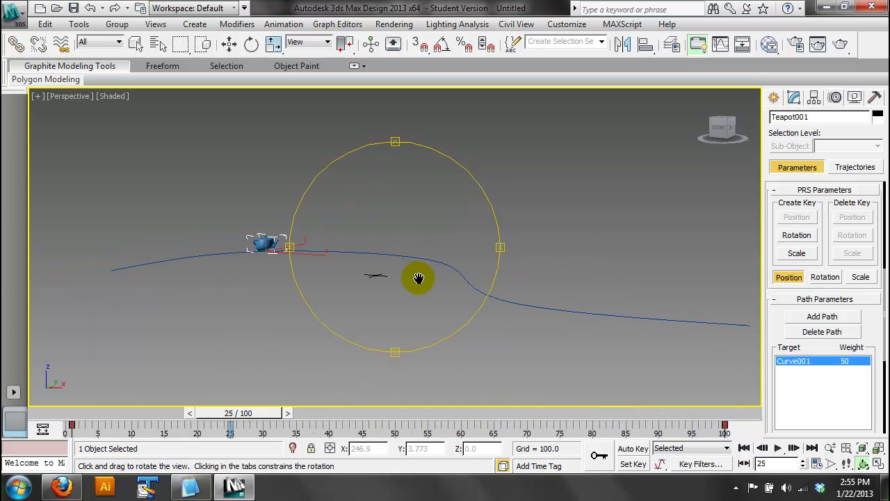
pyautogui.moveTo(268, 416); pyautogui.dragTo(292, 413)
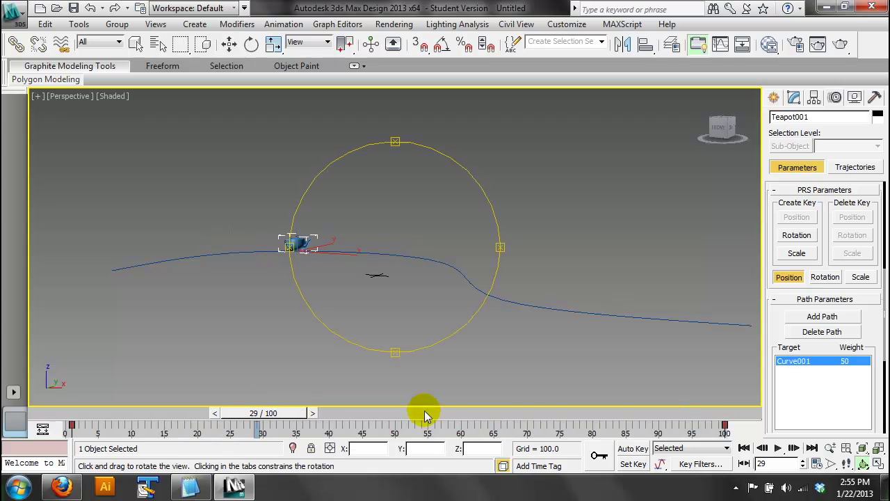
pyautogui.moveTo(725, 424); pyautogui.dragTo(376, 425)
pyautogui.moveTo(298, 418); pyautogui.dragTo(725, 433)
pyautogui.moveTo(346, 416); pyautogui.dragTo(109, 404)
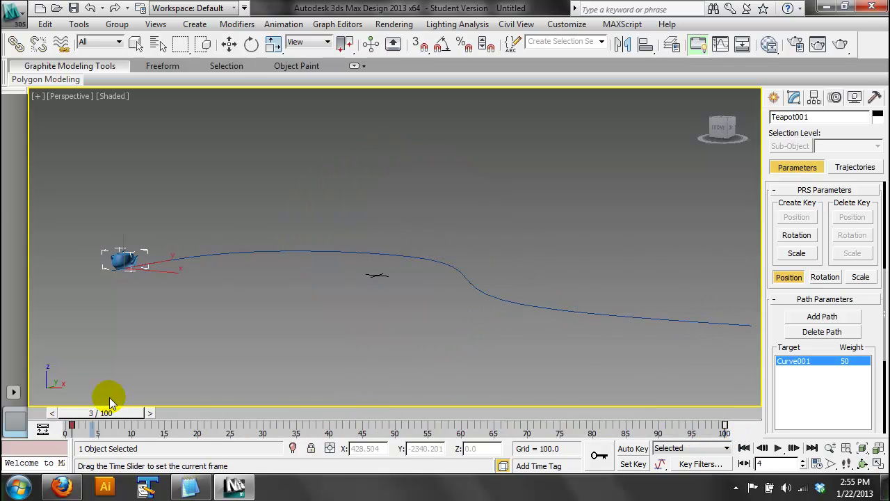
pyautogui.hotkey('ctrl', 'r')
pyautogui.scroll(-5, 877, 335)
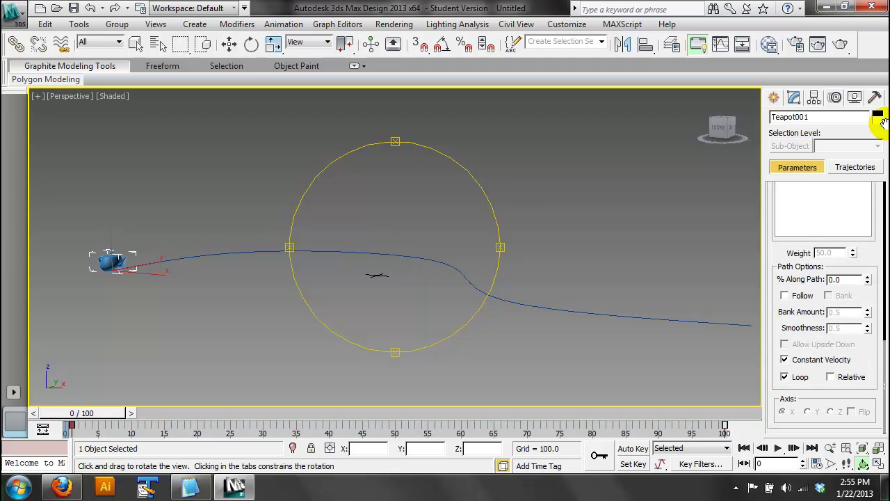
# Snapshot the teapot into 10 mesh copies over the 0–100 frame range.
pyautogui.click(80, 25)
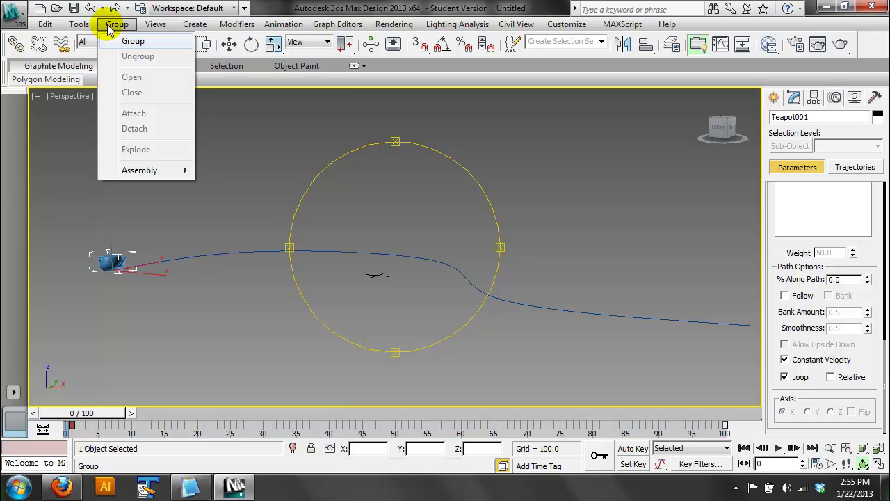
pyautogui.click(156, 25)
pyautogui.click(79, 24)
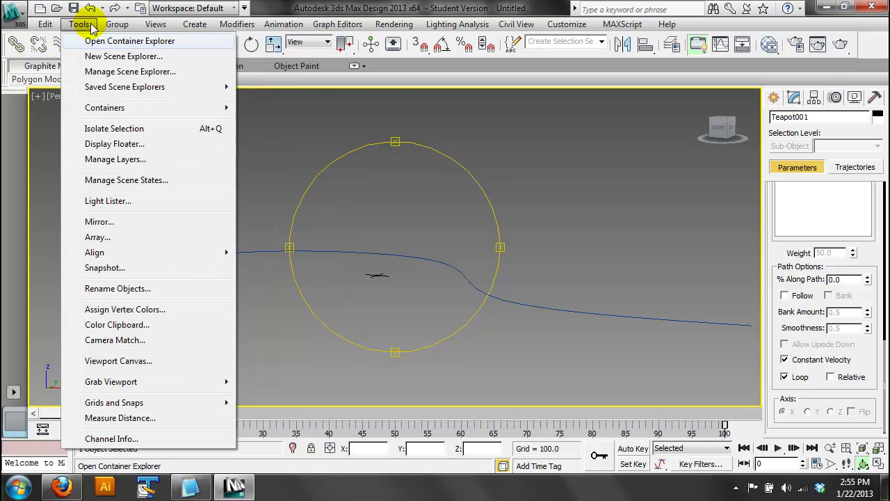
pyautogui.click(150, 269)
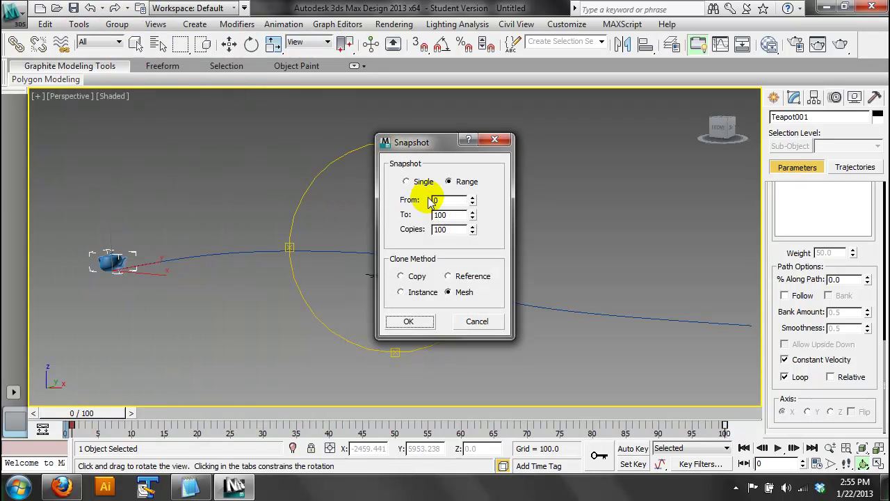
pyautogui.moveTo(453, 233); pyautogui.dragTo(436, 234)
pyautogui.write('10')
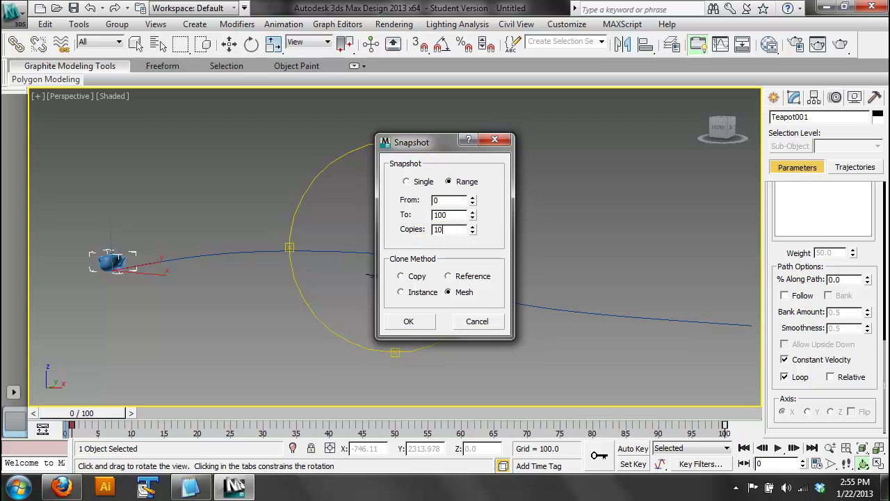
pyautogui.click(415, 336)
pyautogui.moveTo(408, 252); pyautogui.dragTo(462, 319)
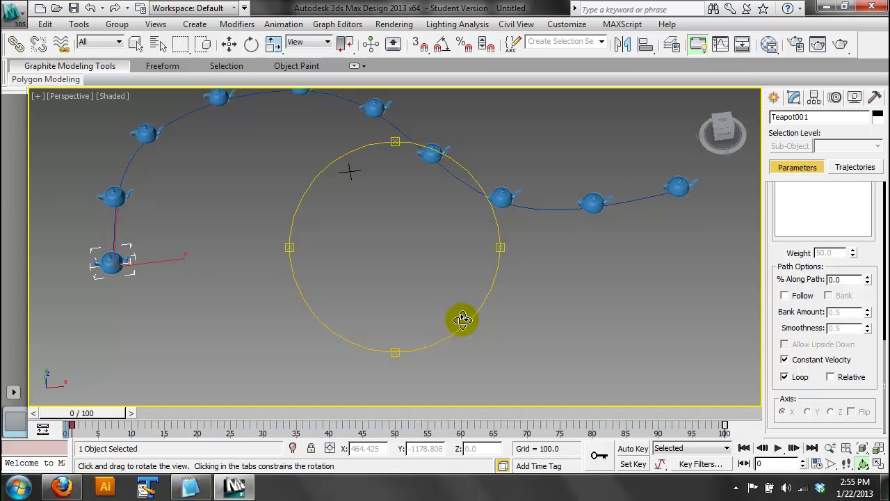
# Uncheck Constant Velocity and scrub the teapot along the curve to frame 85.
pyautogui.moveTo(463, 319); pyautogui.dragTo(748, 314)
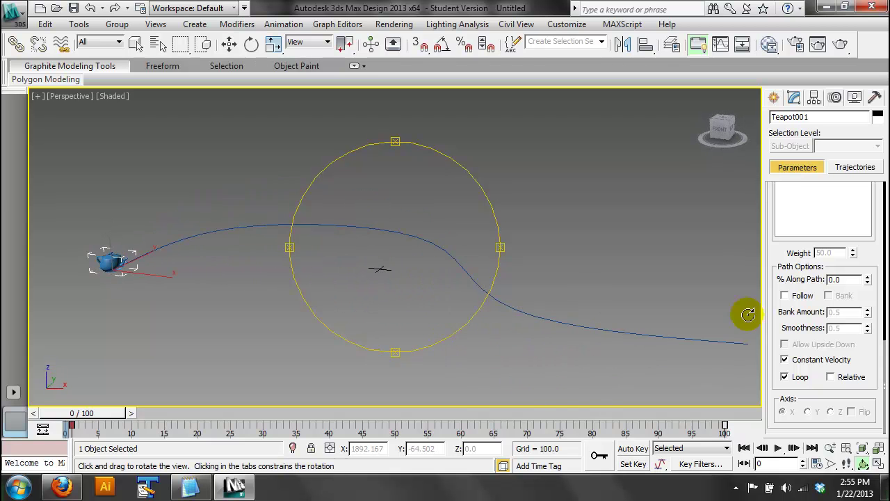
pyautogui.click(793, 358)
pyautogui.moveTo(531, 258); pyautogui.dragTo(489, 289)
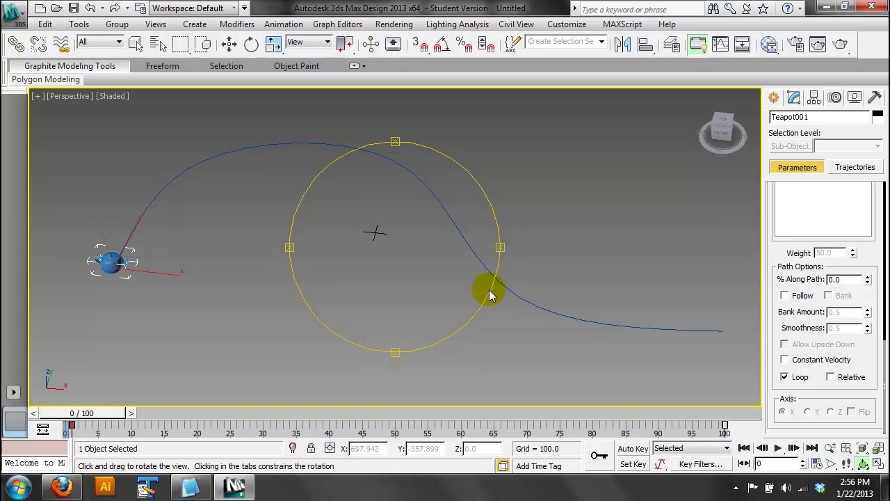
pyautogui.click(115, 414)
pyautogui.moveTo(114, 414); pyautogui.dragTo(652, 416)
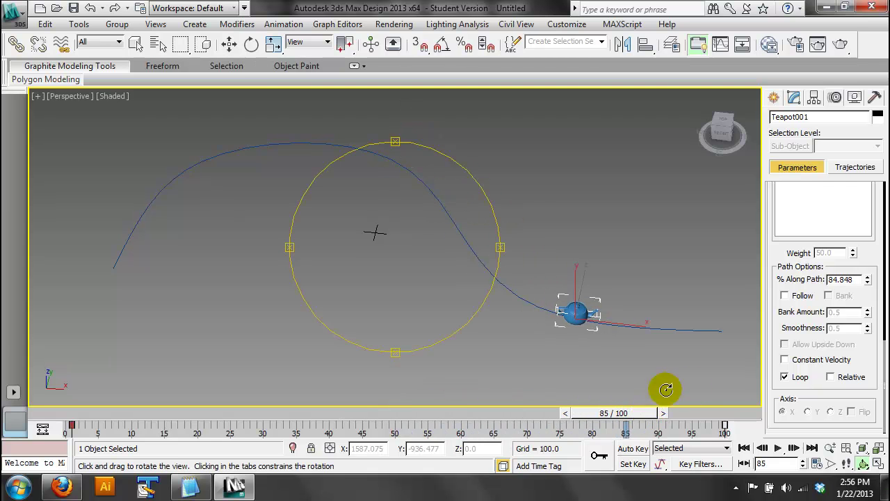
pyautogui.click(808, 360)
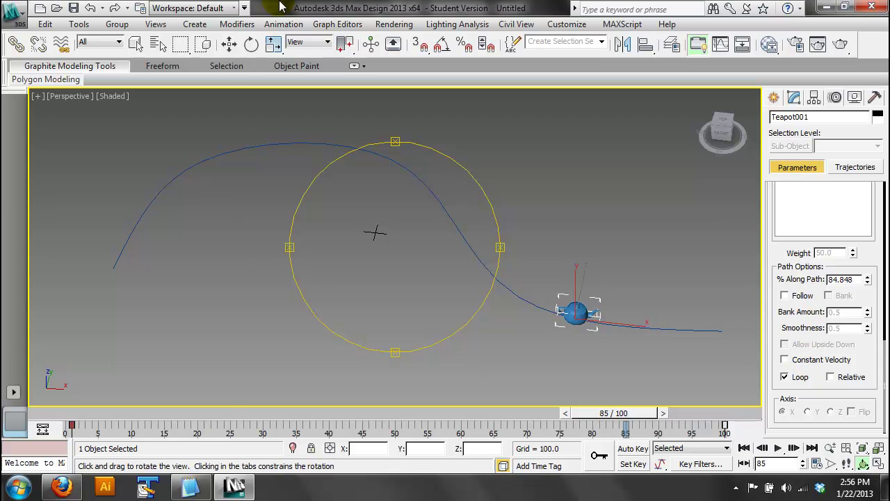
pyautogui.click(78, 23)
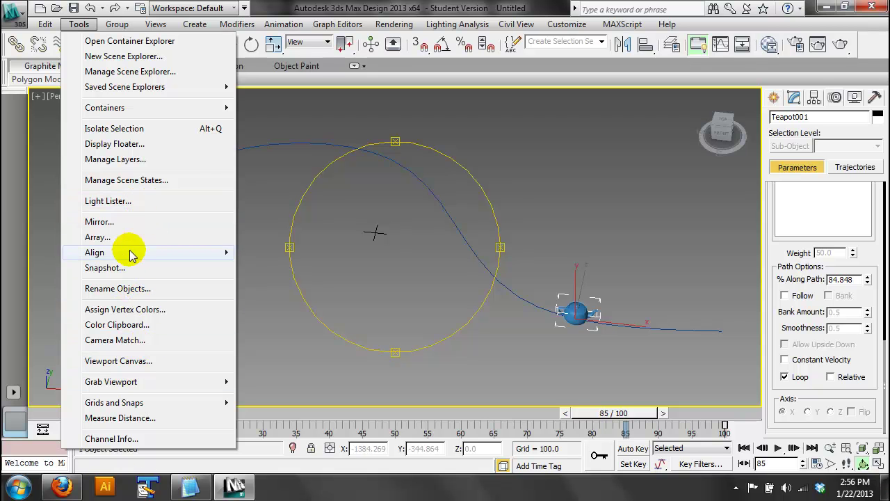
# Create a Snapshot of 20 teapot copies along the path.
pyautogui.click(104, 267)
pyautogui.doubleClick(445, 229)
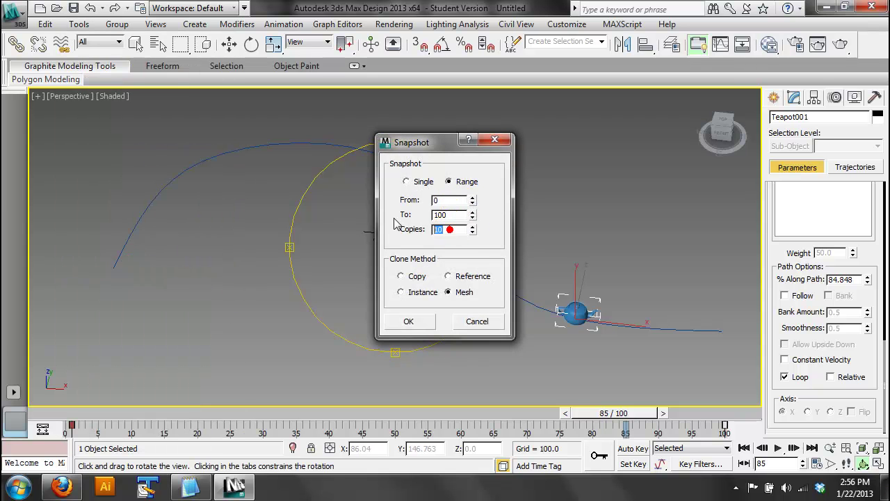
pyautogui.write('20')
pyautogui.click(398, 321)
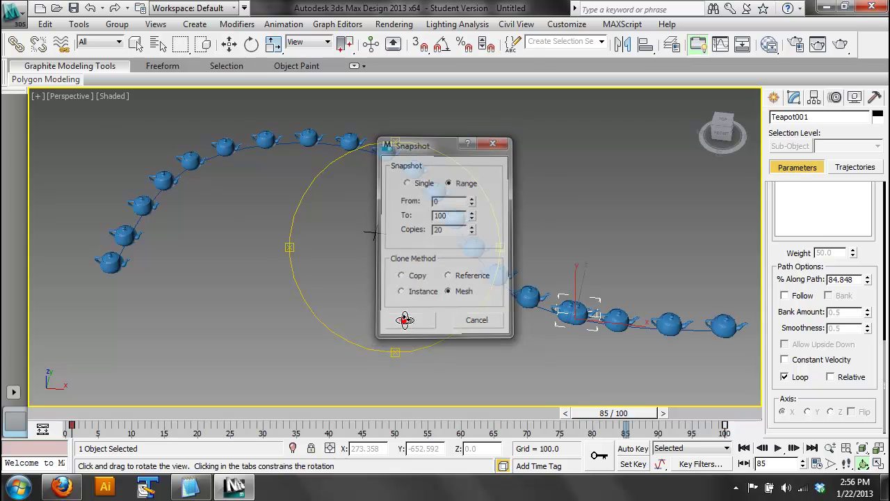
pyautogui.moveTo(401, 277); pyautogui.dragTo(421, 267)
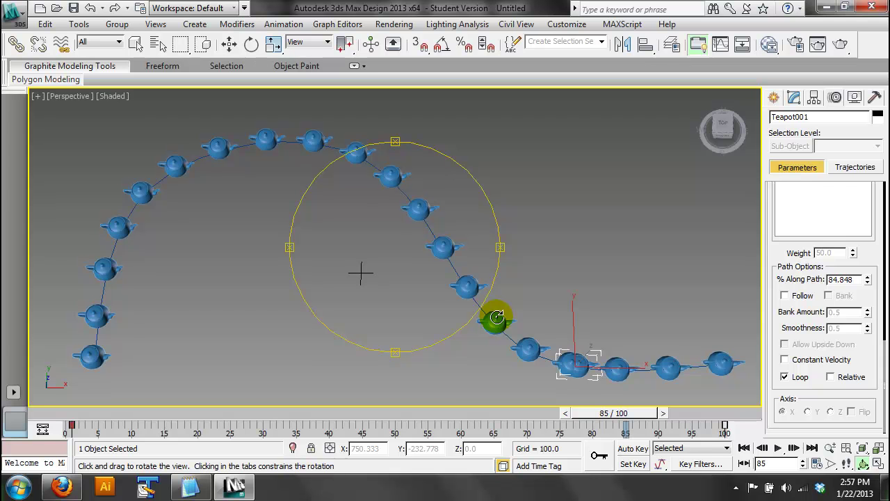
# Undo the snapshot copies and delete the teapot, leaving the curve.
pyautogui.hotkey('ctrl', 'z')
pyautogui.moveTo(481, 294); pyautogui.dragTo(403, 199)
pyautogui.press('Delete')
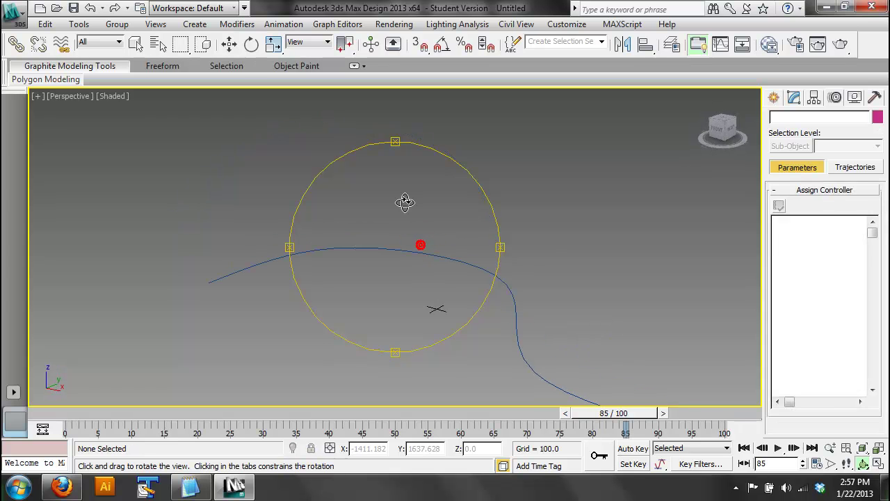
# Create a tall box, Box001, beside the curve.
pyautogui.click(229, 43)
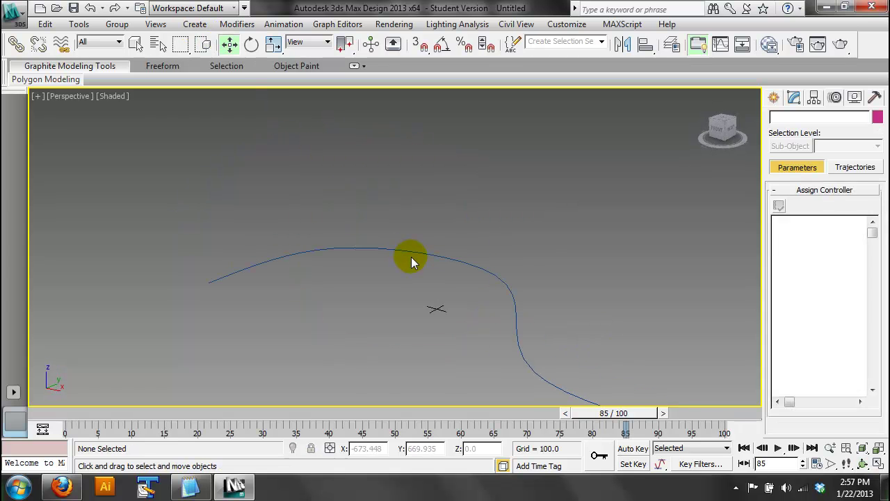
pyautogui.click(411, 256)
pyautogui.keyDown('alt'); pyautogui.moveTo(584, 299); pyautogui.dragTo(505, 222, button='middle'); pyautogui.keyUp('alt')
pyautogui.click(505, 222)
pyautogui.click(774, 97)
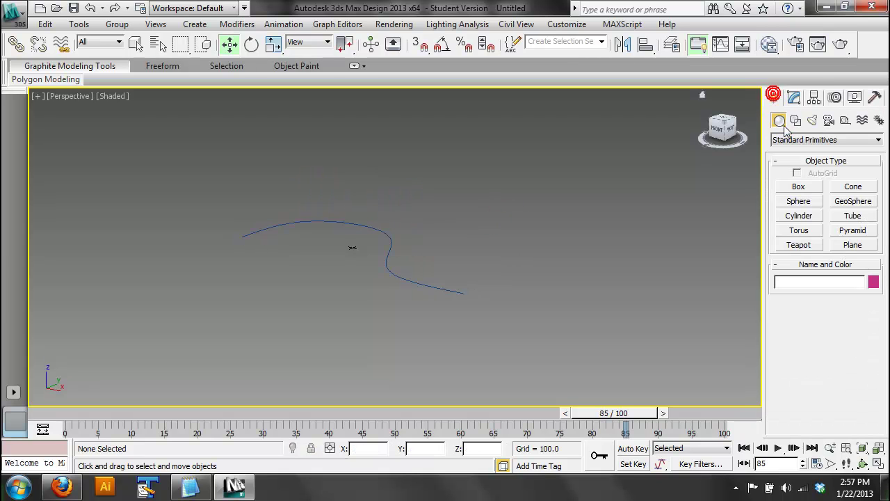
pyautogui.click(798, 186)
pyautogui.moveTo(304, 258)
pyautogui.mouseDown()
pyautogui.moveTo(327, 284)
pyautogui.moveTo(312, 272)
pyautogui.mouseUp()
pyautogui.click(325, 138)
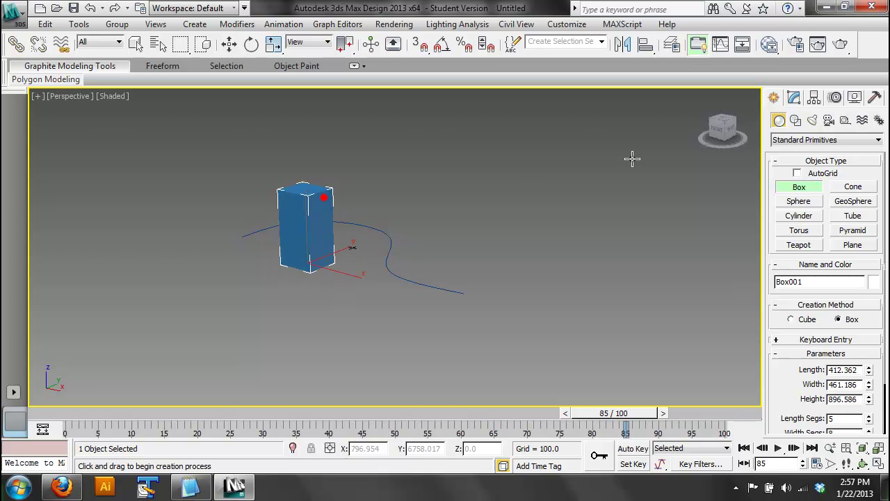
# In Top view, add target camera Camera001 aimed at the box and view through it.
pyautogui.press('t')
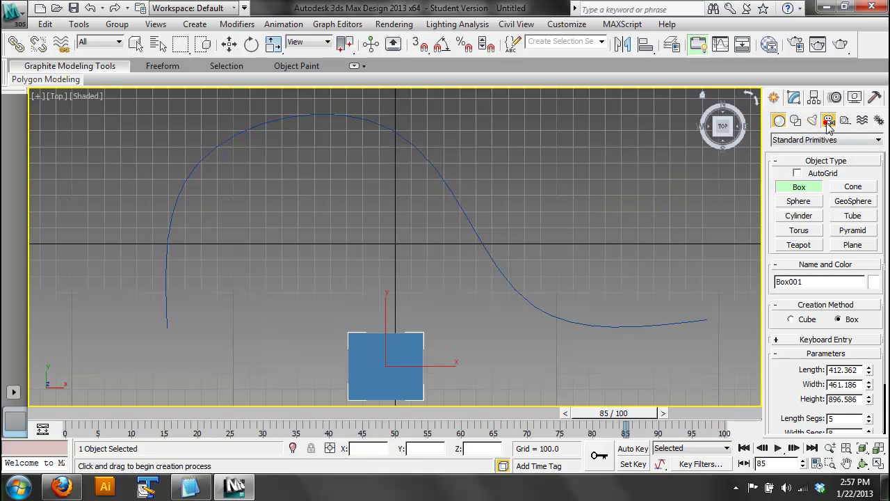
pyautogui.click(829, 121)
pyautogui.click(798, 186)
pyautogui.moveTo(132, 362); pyautogui.dragTo(394, 360)
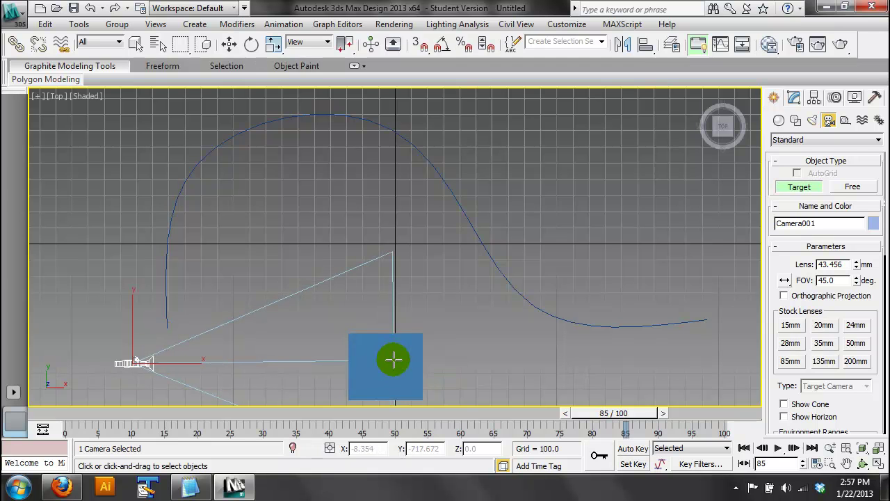
pyautogui.click(229, 43)
pyautogui.click(350, 362)
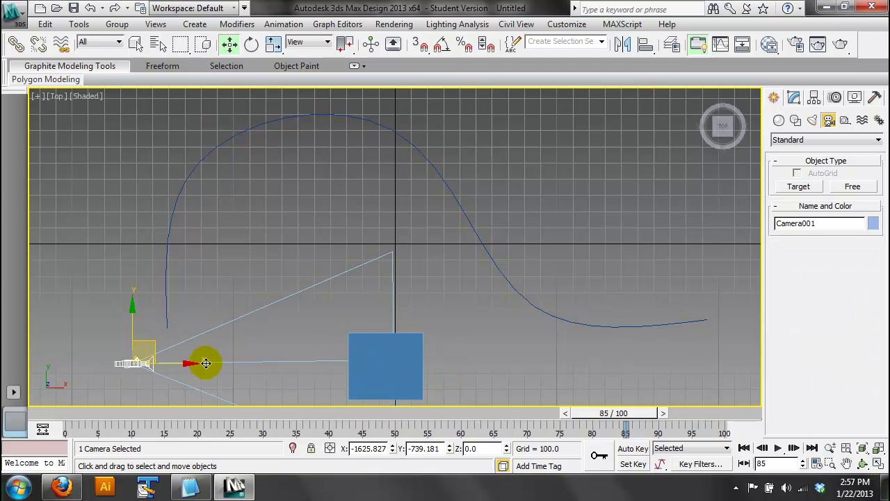
pyautogui.press('c')
pyautogui.moveTo(408, 161); pyautogui.dragTo(412, 290, button='middle')
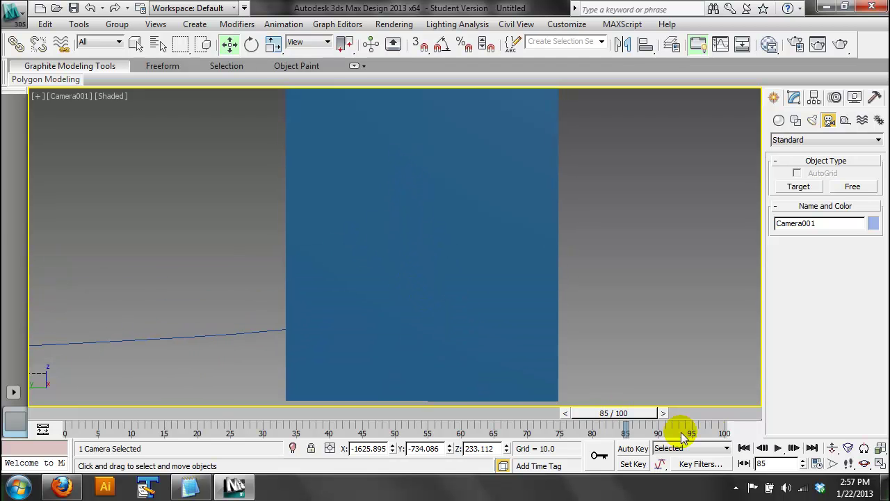
# Dolly Camera001 back from Box001 and give it the 20mm stock lens.
pyautogui.click(833, 448)
pyautogui.moveTo(430, 209); pyautogui.dragTo(432, 276)
pyautogui.moveTo(415, 237)
pyautogui.mouseDown()
pyautogui.moveTo(404, 290)
pyautogui.moveTo(403, 245)
pyautogui.mouseUp()
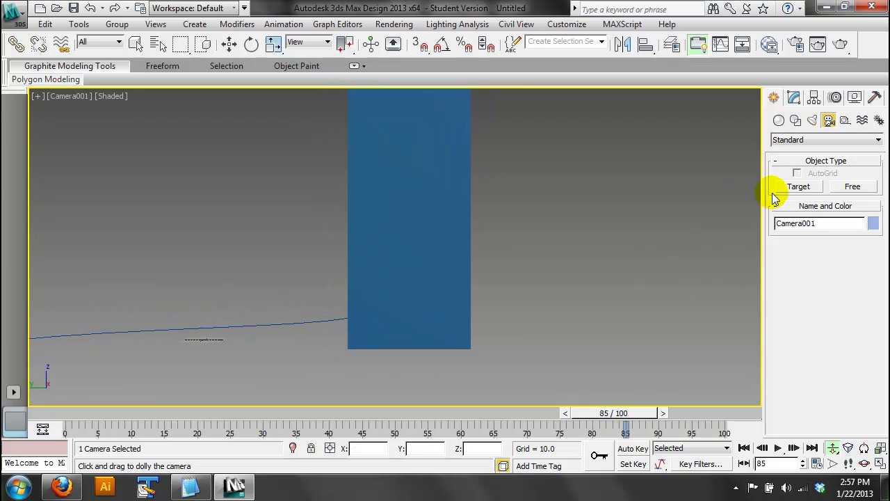
pyautogui.click(797, 99)
pyautogui.click(823, 357)
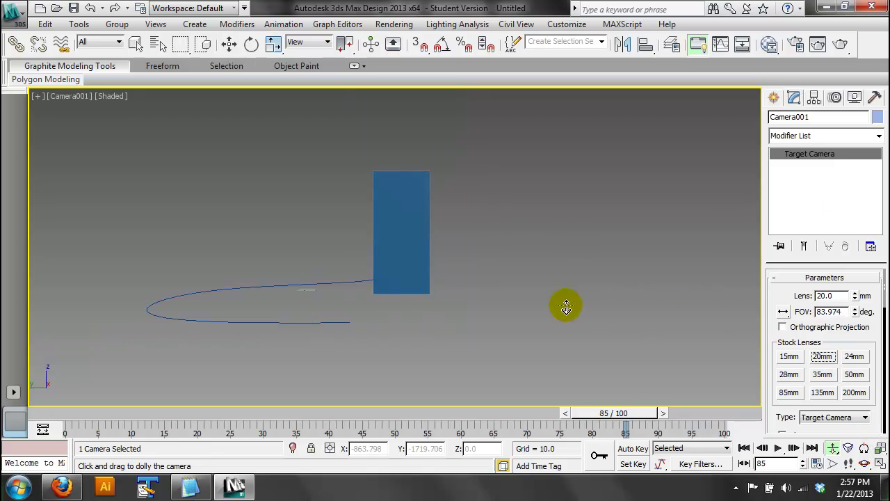
# Restore four viewports, then maximize the Top view and zoom out.
pyautogui.click(881, 464)
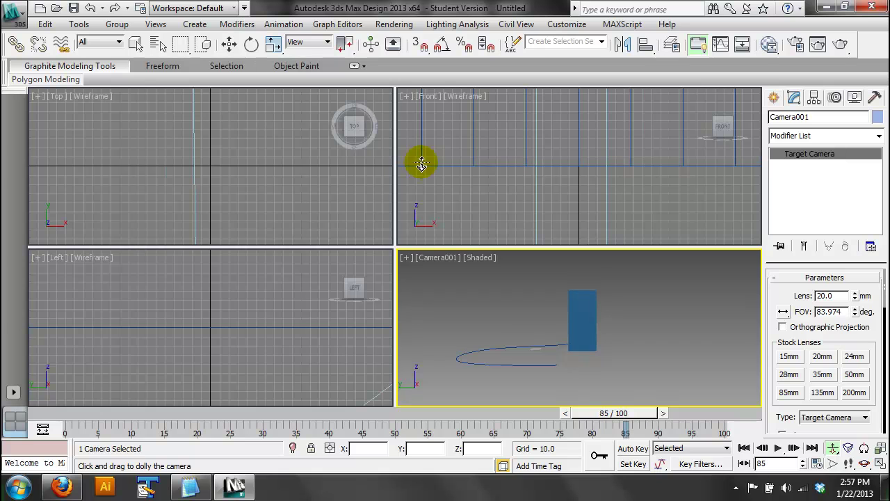
pyautogui.click(144, 108)
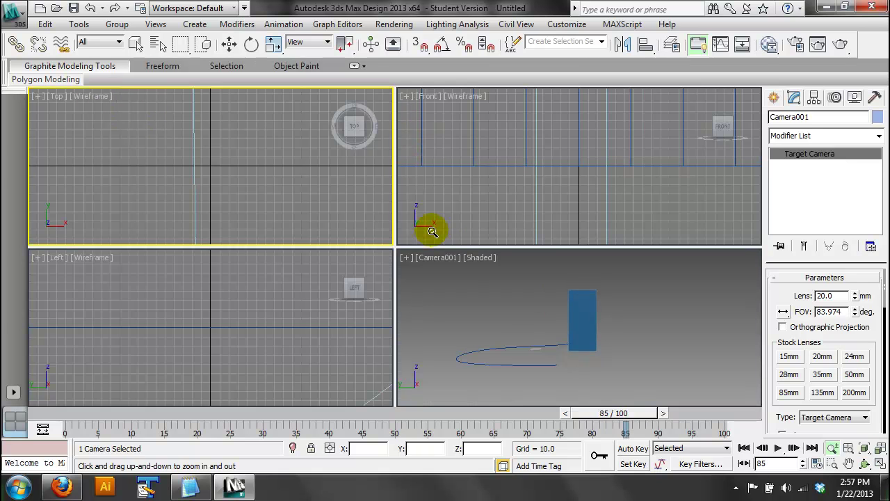
pyautogui.click(881, 465)
pyautogui.click(230, 44)
pyautogui.scroll(-5, 424, 171)
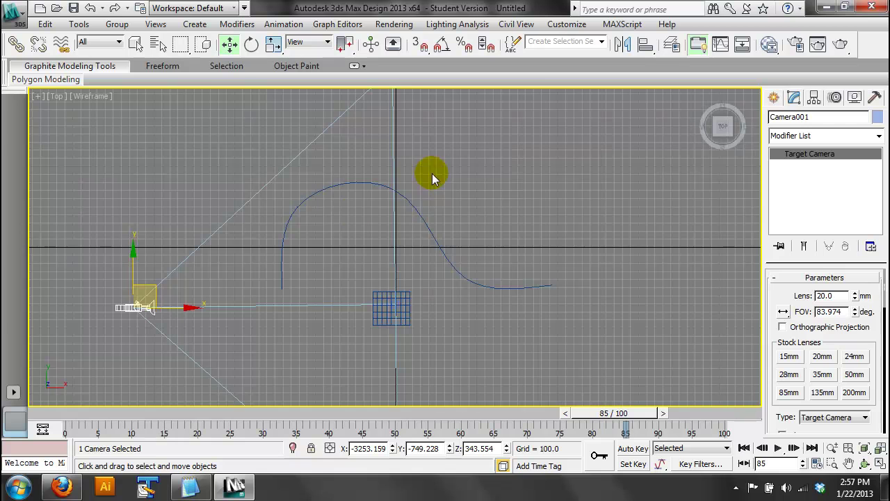
# Assign a Path Constraint to Camera001's position controller.
pyautogui.click(835, 97)
pyautogui.click(823, 232)
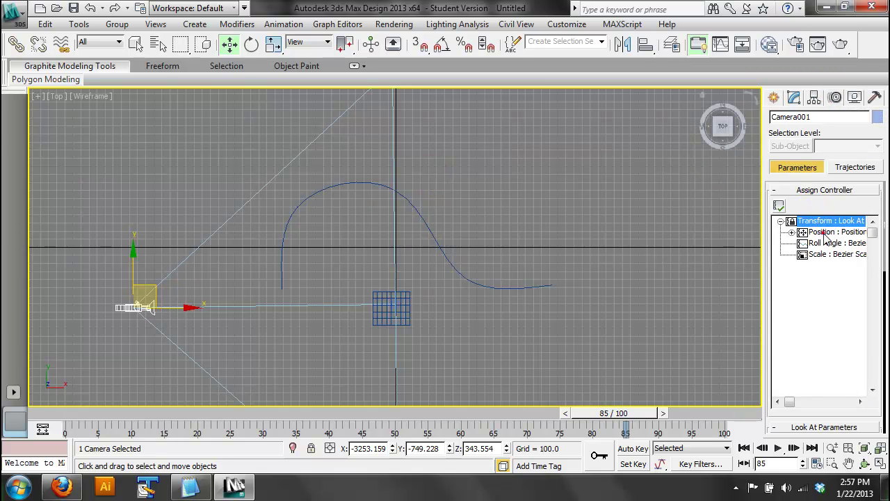
pyautogui.click(780, 205)
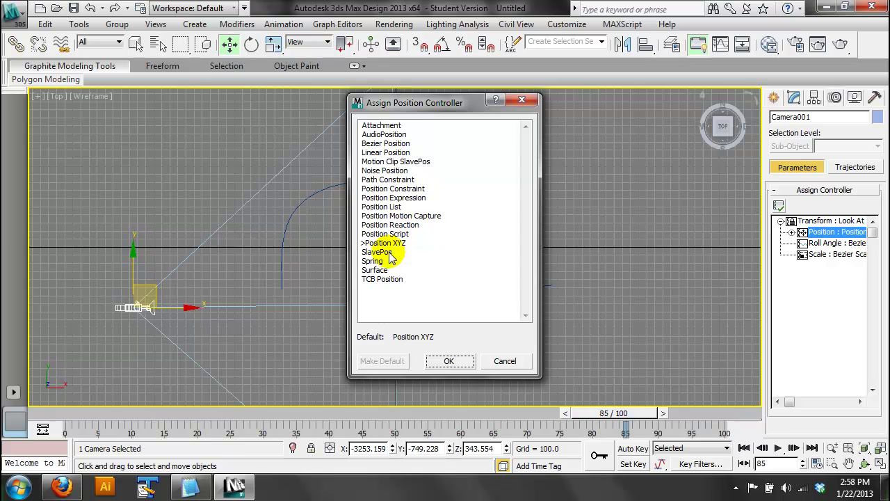
pyautogui.doubleClick(388, 180)
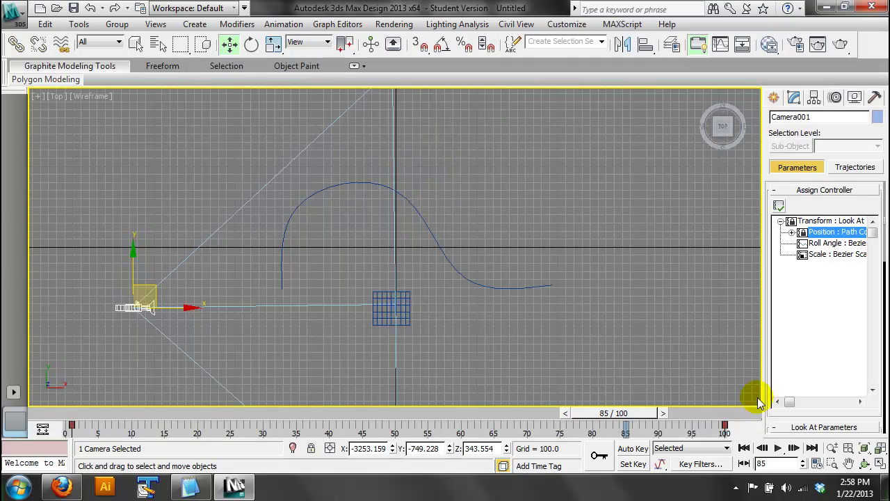
# Add Curve001 as the camera's path and drag the time slider back toward frame 0.
pyautogui.moveTo(834, 409); pyautogui.dragTo(834, 229)
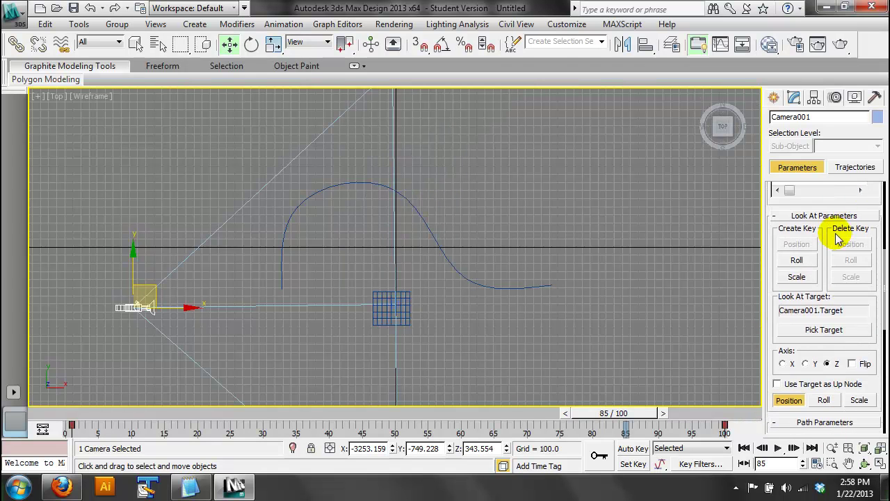
pyautogui.moveTo(807, 341); pyautogui.dragTo(826, 147)
pyautogui.click(823, 246)
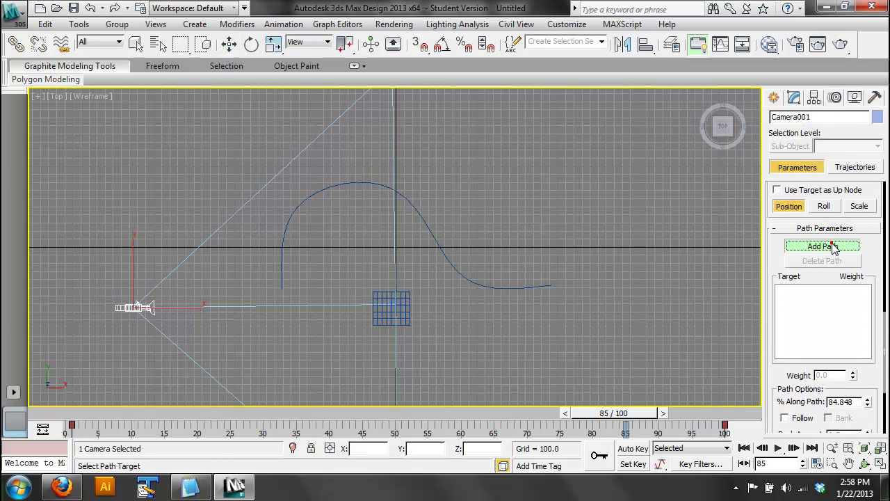
pyautogui.click(432, 240)
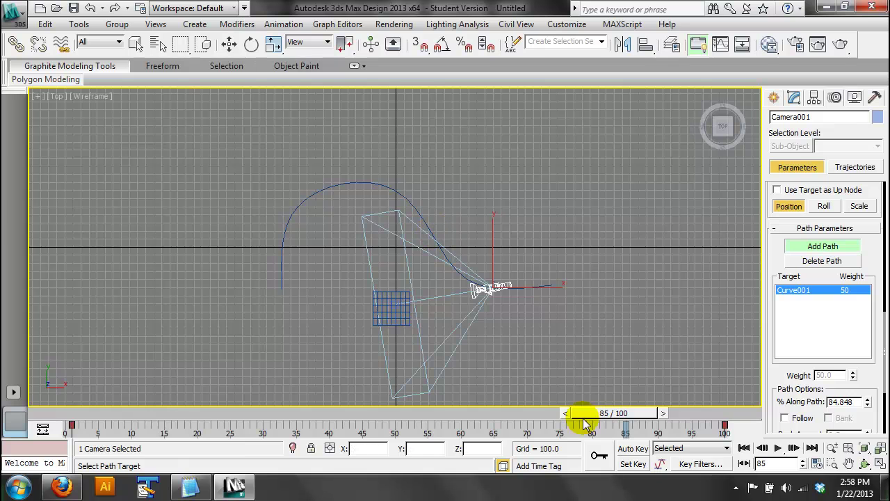
pyautogui.moveTo(607, 415); pyautogui.dragTo(29, 379)
# In the Camera001 view, scrub and play the path animation, then rewind to frame 0.
pyautogui.press('c')
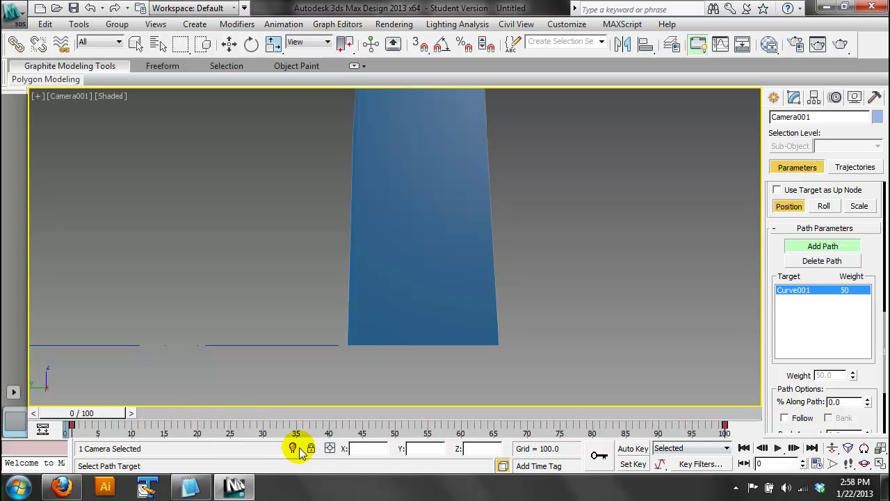
pyautogui.moveTo(104, 414); pyautogui.dragTo(59, 384)
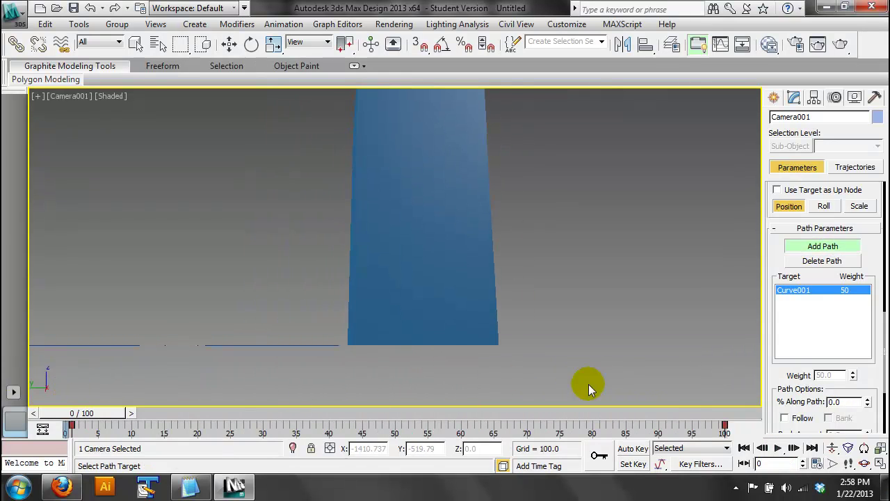
pyautogui.click(778, 448)
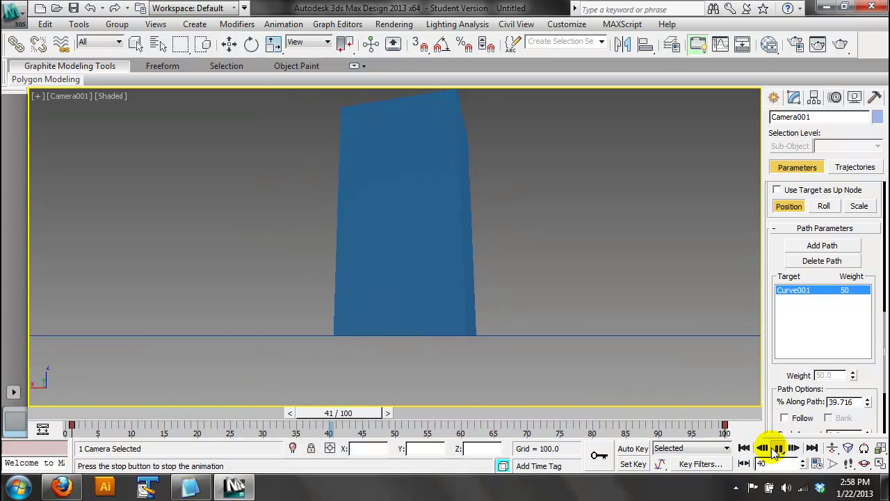
pyautogui.click(777, 449)
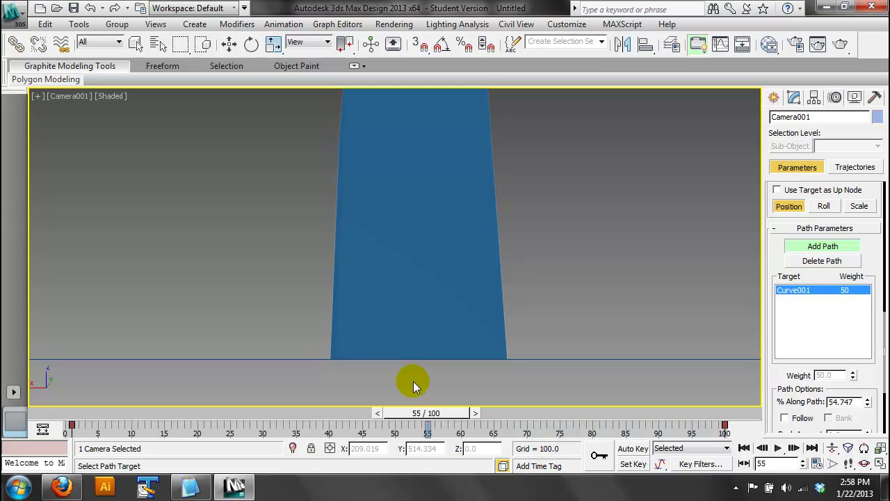
pyautogui.moveTo(426, 413); pyautogui.dragTo(70, 389)
pyautogui.click(823, 246)
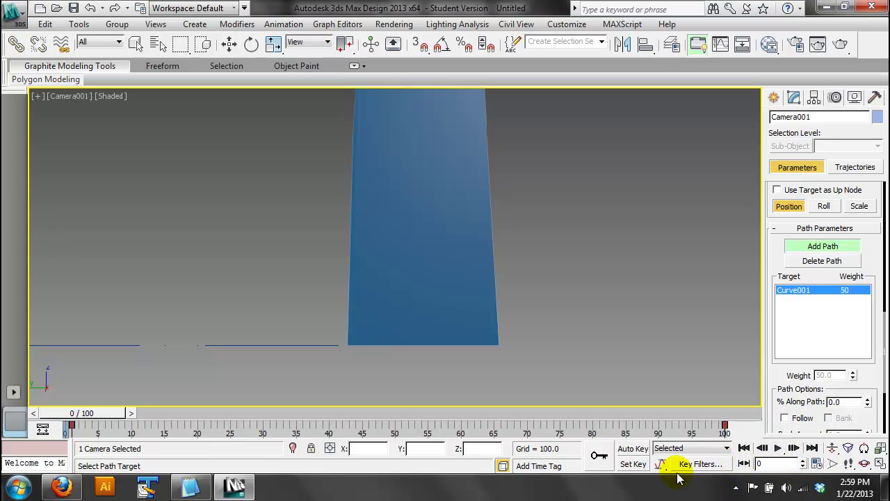
# Try an End Time of 1000 with Re-scale Time, then cancel Time Configuration.
pyautogui.click(539, 466)
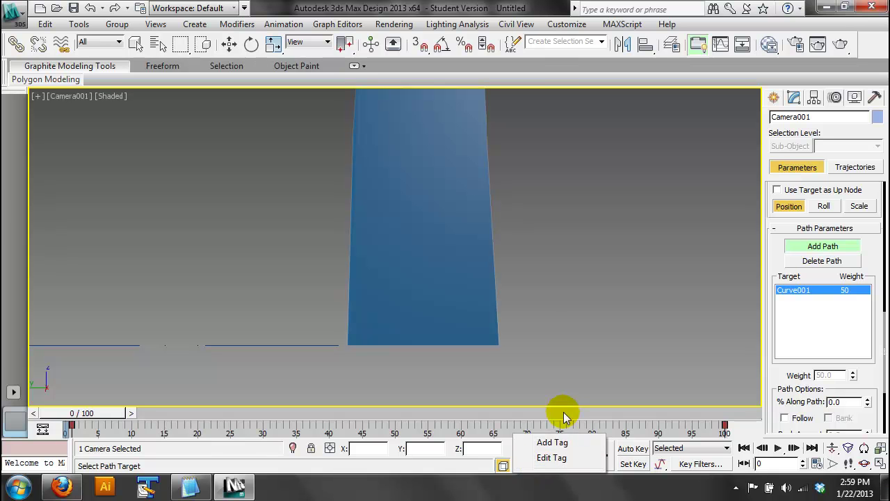
pyautogui.click(473, 482)
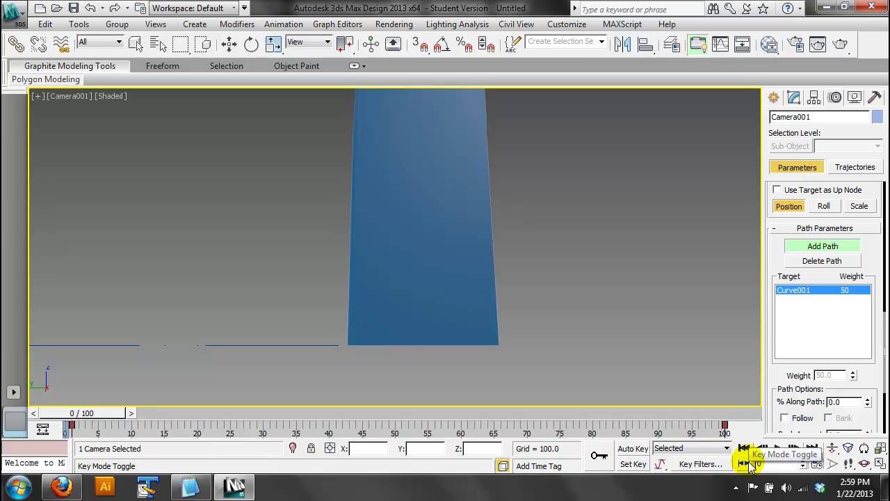
pyautogui.click(816, 465)
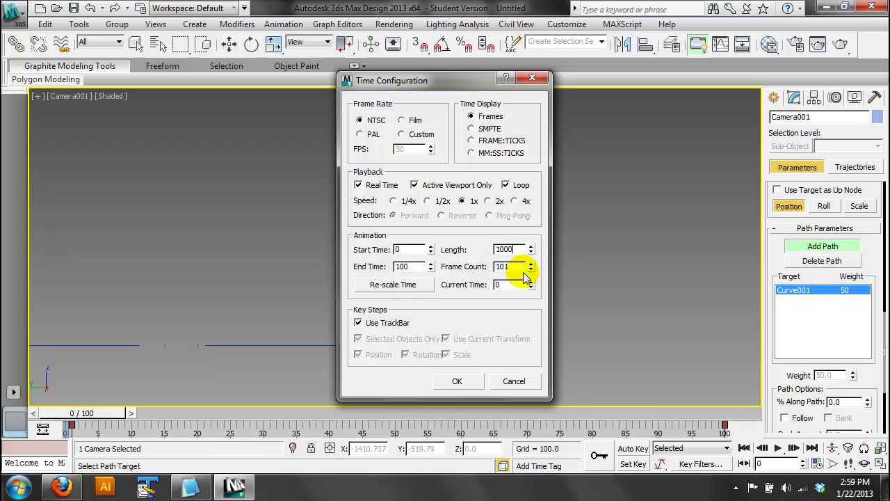
pyautogui.write('0')
pyautogui.press('Return')
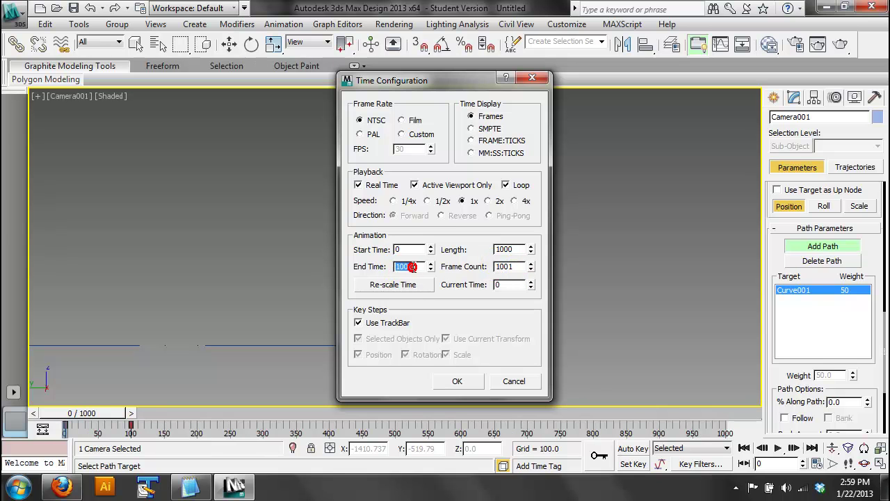
pyautogui.click(416, 286)
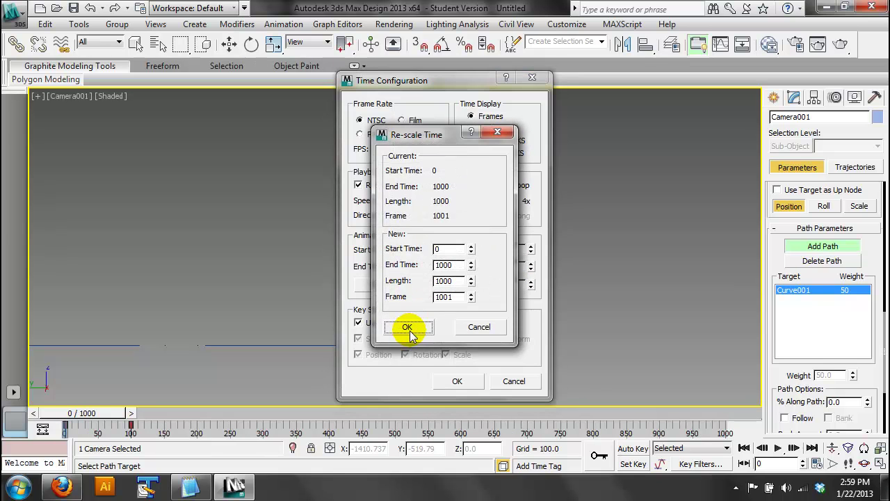
pyautogui.click(408, 325)
pyautogui.click(514, 381)
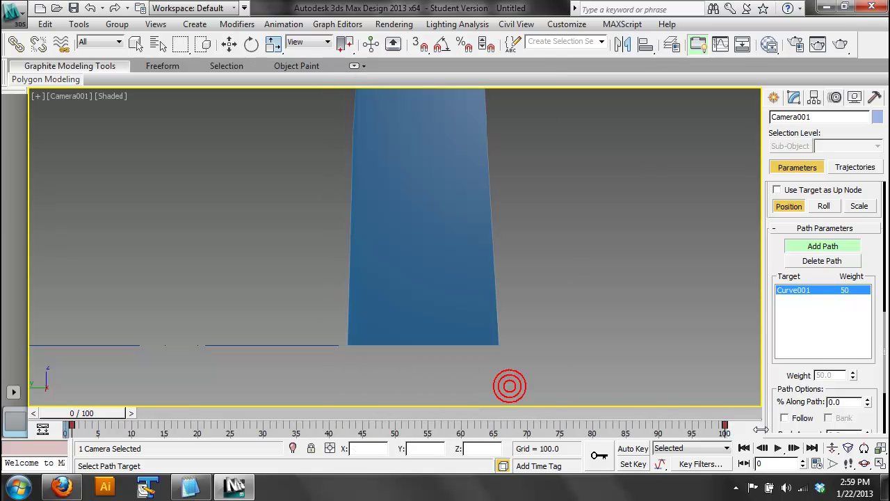
# Set End Time to 1000 with Re-scale Time, then drag the end key toward frame 1000.
pyautogui.click(817, 463)
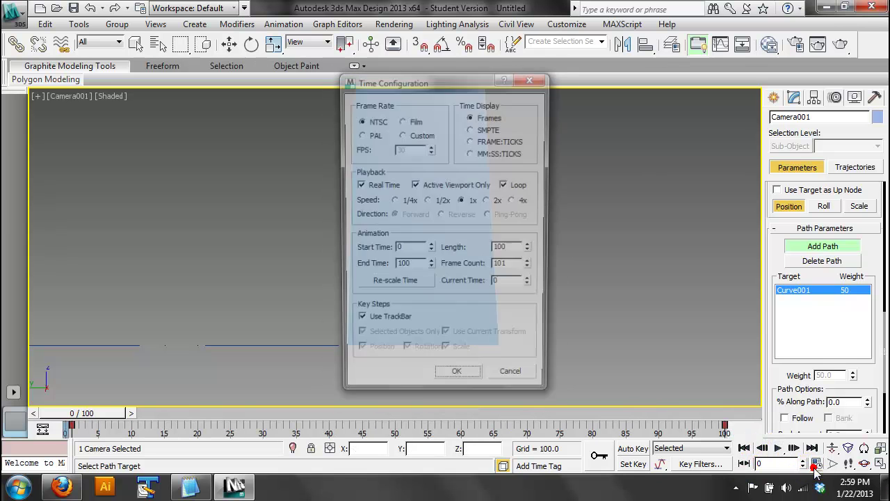
pyautogui.click(411, 265)
pyautogui.write('0')
pyautogui.click(418, 286)
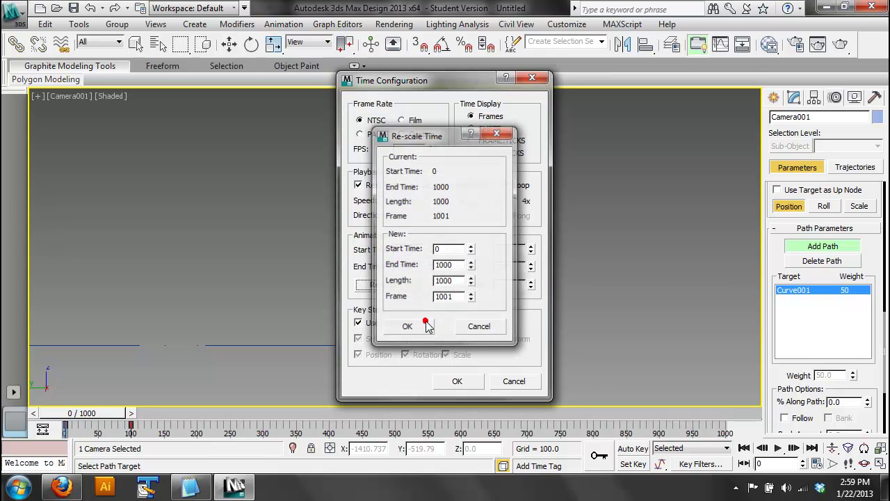
pyautogui.click(426, 324)
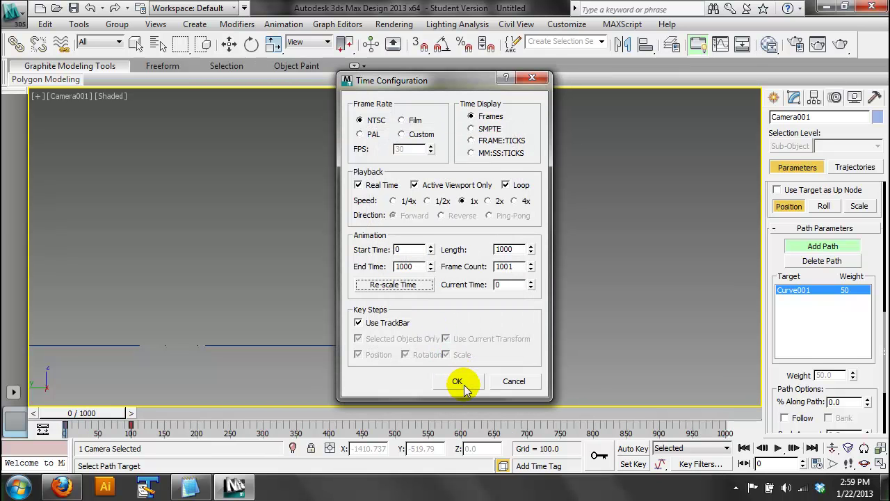
pyautogui.click(458, 381)
pyautogui.moveTo(132, 433); pyautogui.dragTo(725, 459)
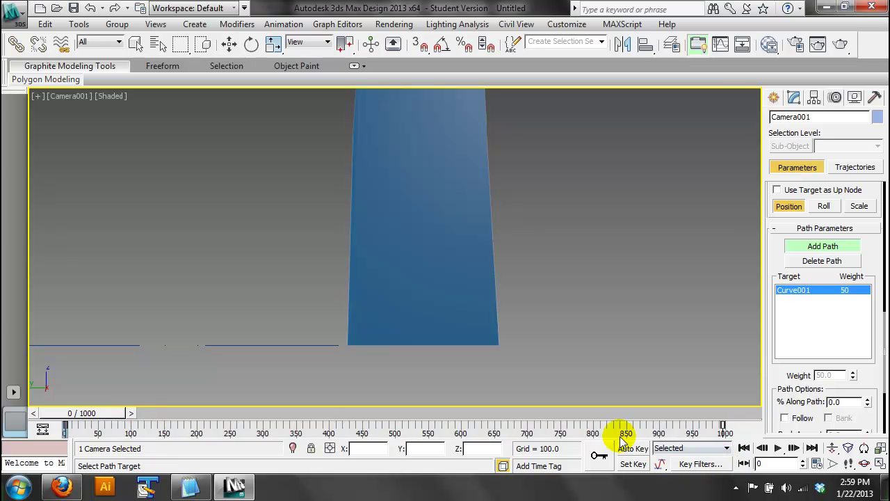
# Play the slower camera animation and stop it at frame 586.
pyautogui.click(780, 449)
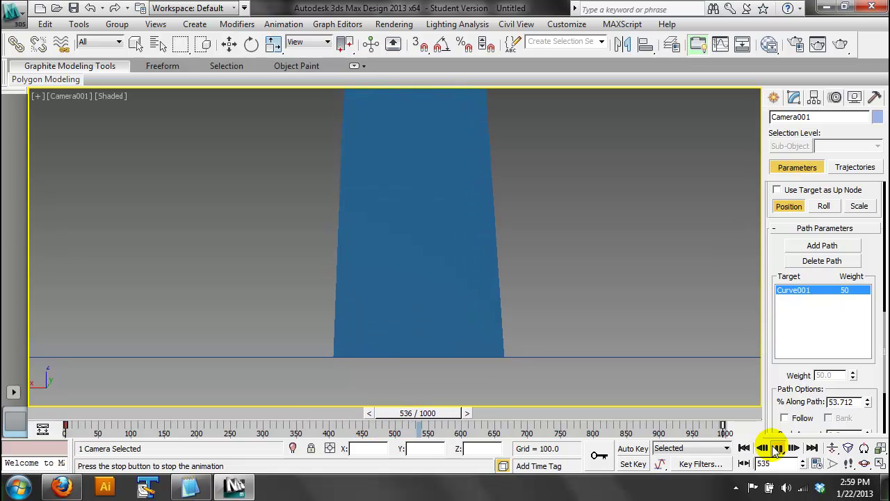
pyautogui.click(777, 449)
pyautogui.click(823, 246)
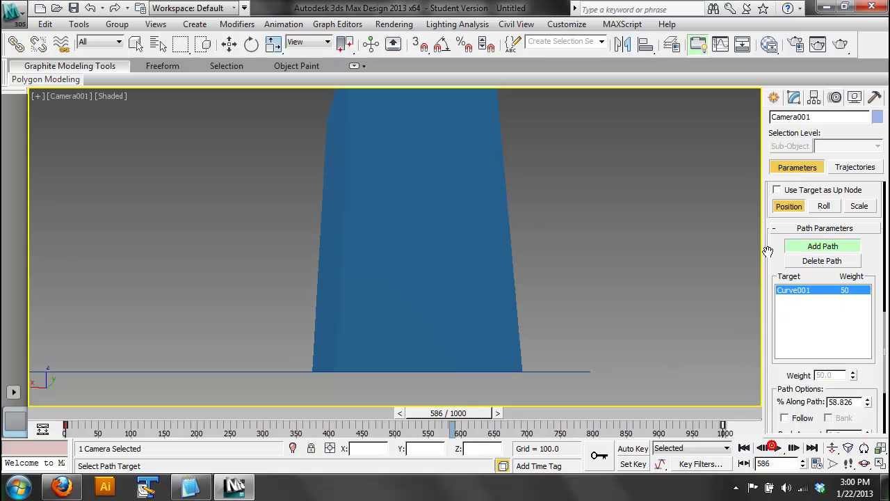
# Show the Perspective view zoomed to extents and orbited, then select the box.
pyautogui.press('p')
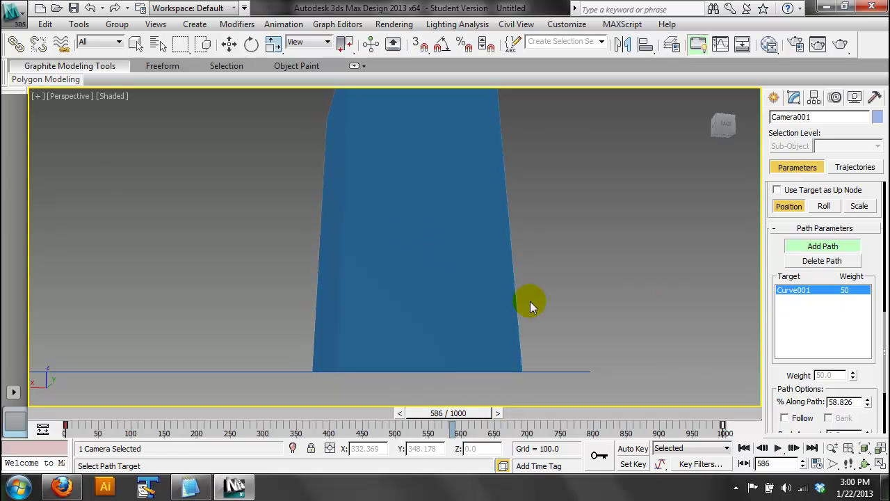
pyautogui.click(863, 449)
pyautogui.click(863, 463)
pyautogui.moveTo(439, 250); pyautogui.dragTo(339, 294)
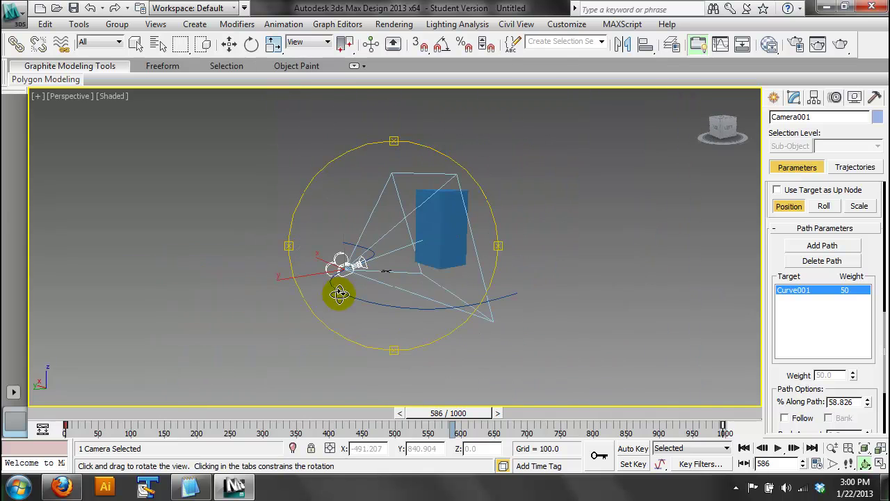
pyautogui.click(229, 44)
pyautogui.click(440, 241)
# Switch the Perspective view to Wireframe, select Camera001.Target, and rewind to frame 0.
pyautogui.click(113, 95)
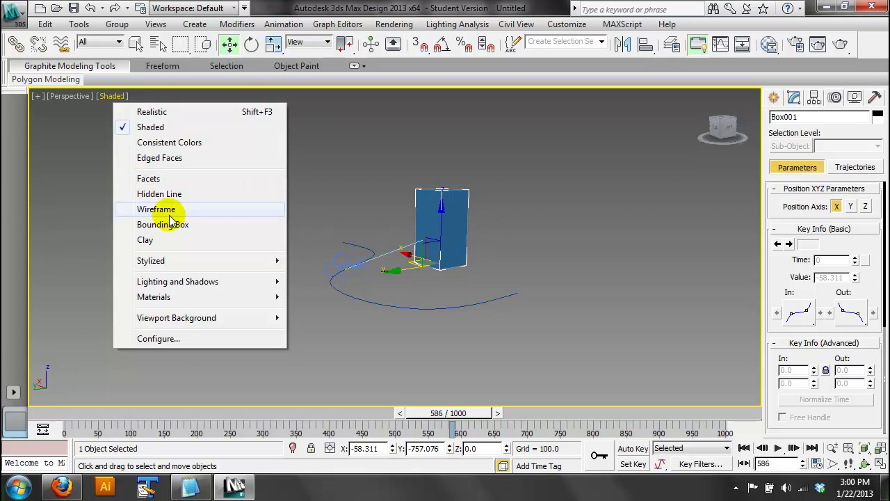
pyautogui.click(167, 209)
pyautogui.click(393, 223)
pyautogui.scroll(3, 464, 250)
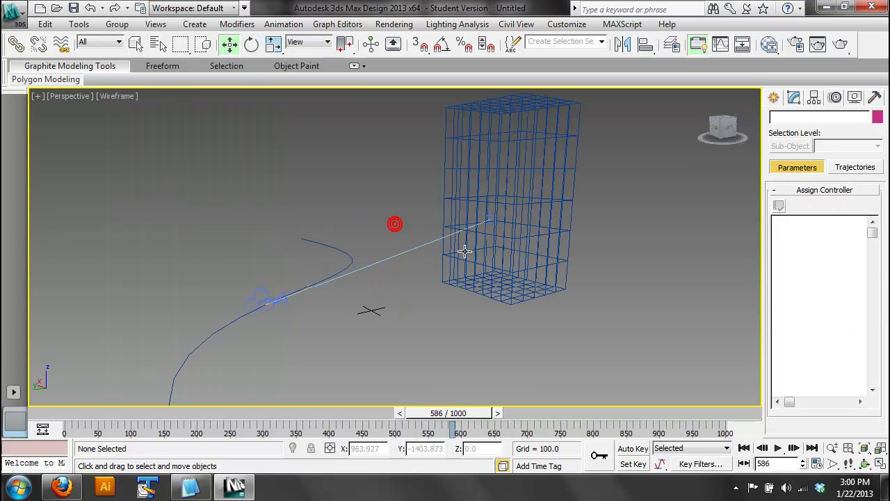
pyautogui.click(485, 223)
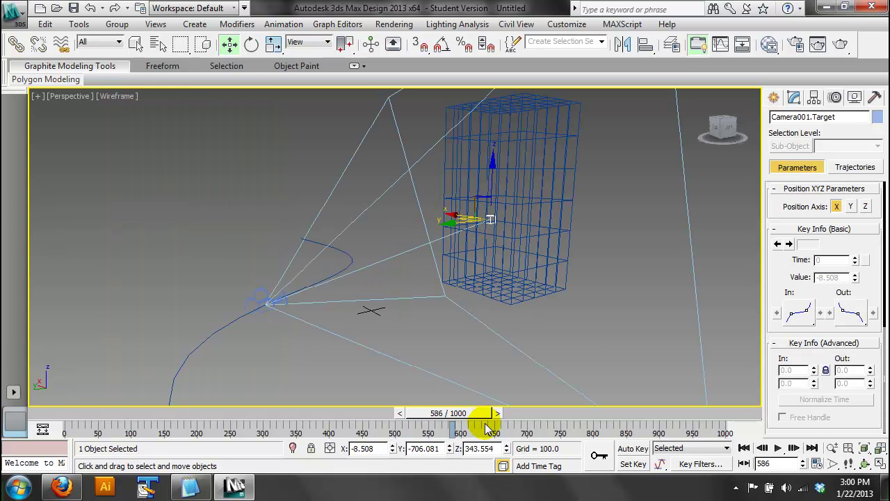
pyautogui.moveTo(471, 420); pyautogui.dragTo(45, 338)
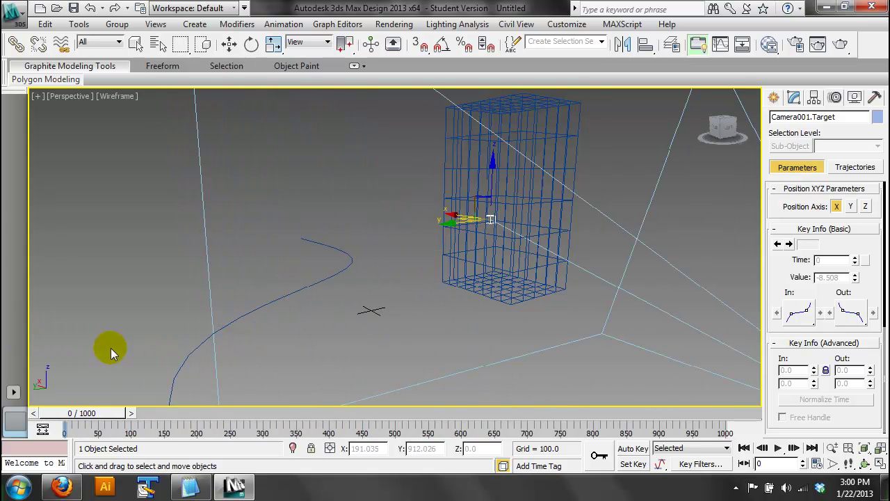
# With Auto Key on, lower the camera target at frame 370.
pyautogui.click(633, 448)
pyautogui.moveTo(129, 414); pyautogui.dragTo(350, 413)
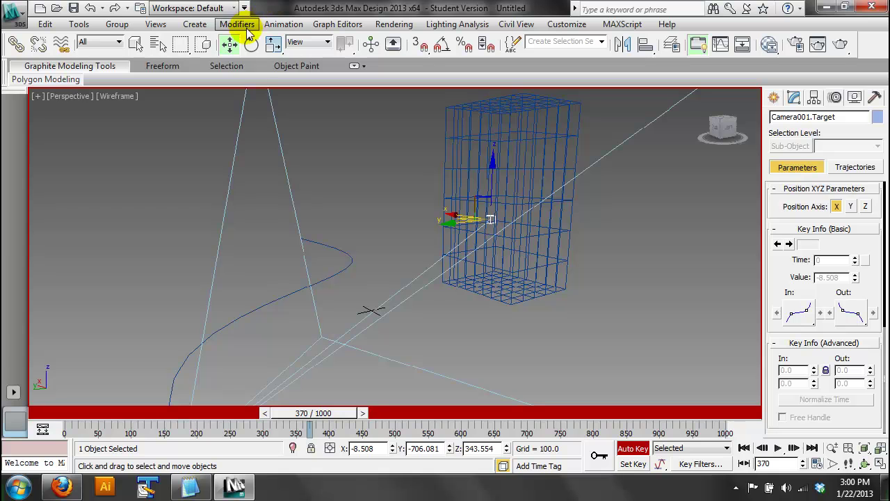
pyautogui.moveTo(495, 176); pyautogui.dragTo(510, 245)
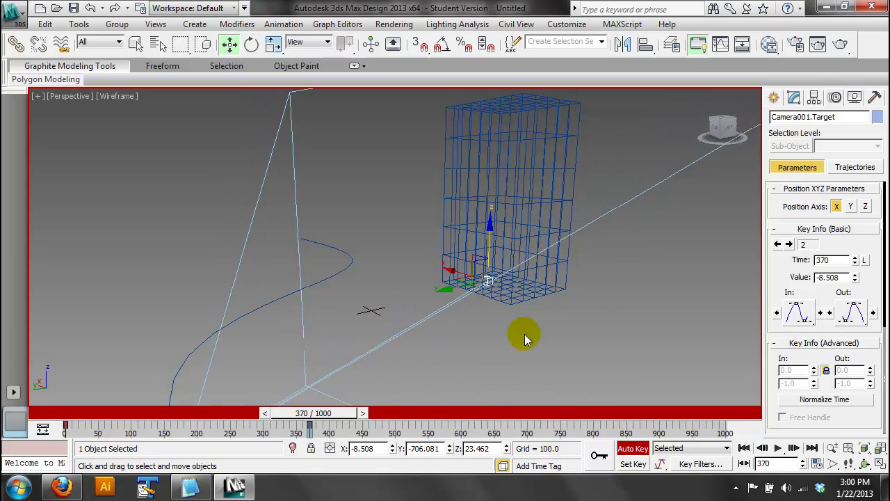
pyautogui.click(628, 449)
# Play the animation through the Camera001 view, then clear the selection.
pyautogui.moveTo(342, 414); pyautogui.dragTo(70, 358)
pyautogui.press('c')
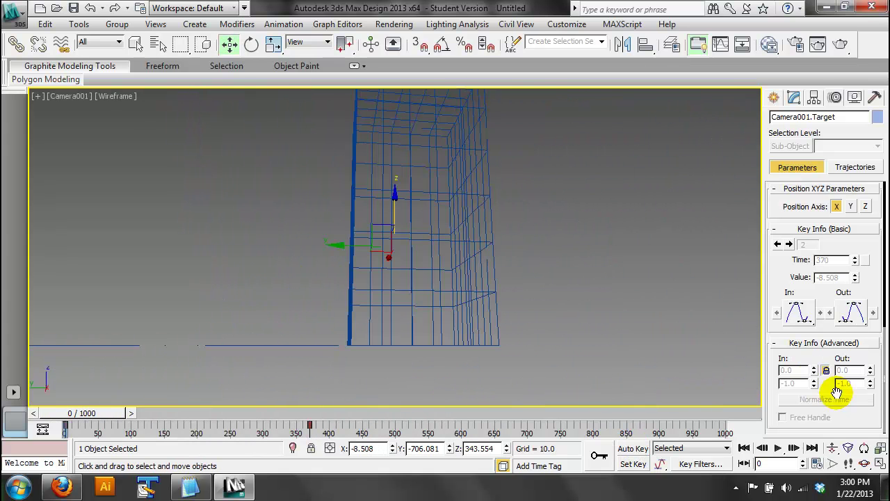
pyautogui.click(781, 451)
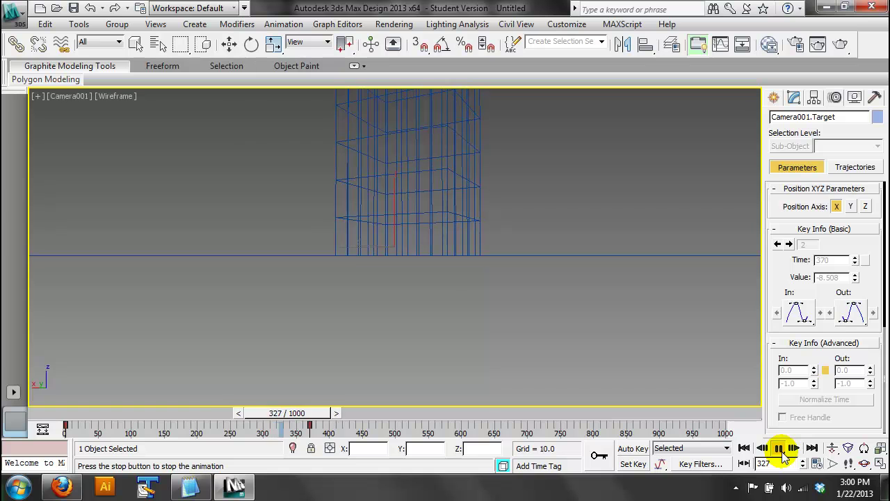
pyautogui.click(439, 338)
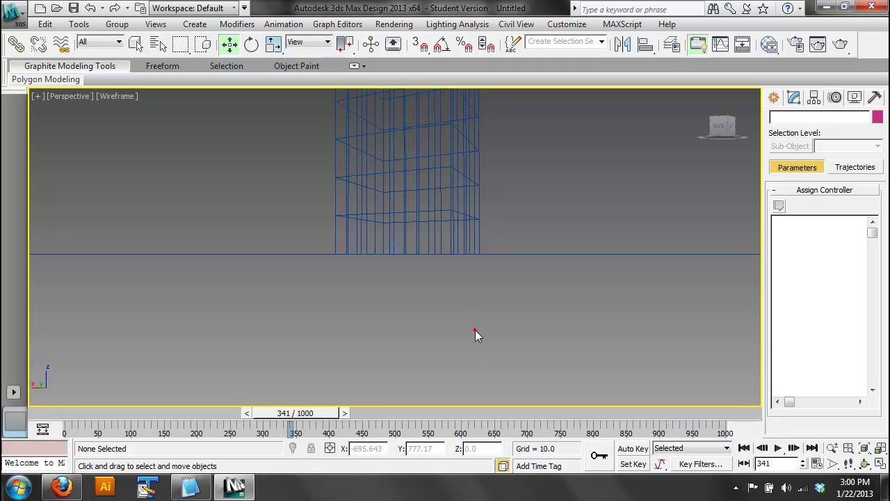
# Orbit the view to see the building and curve, and delete Box001.
pyautogui.scroll(-6, 475, 330)
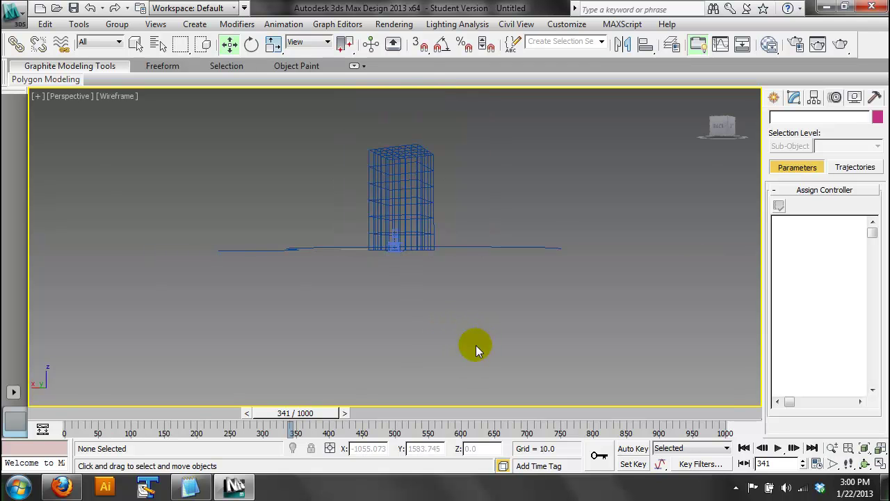
pyautogui.click(862, 464)
pyautogui.moveTo(513, 283); pyautogui.dragTo(226, 70)
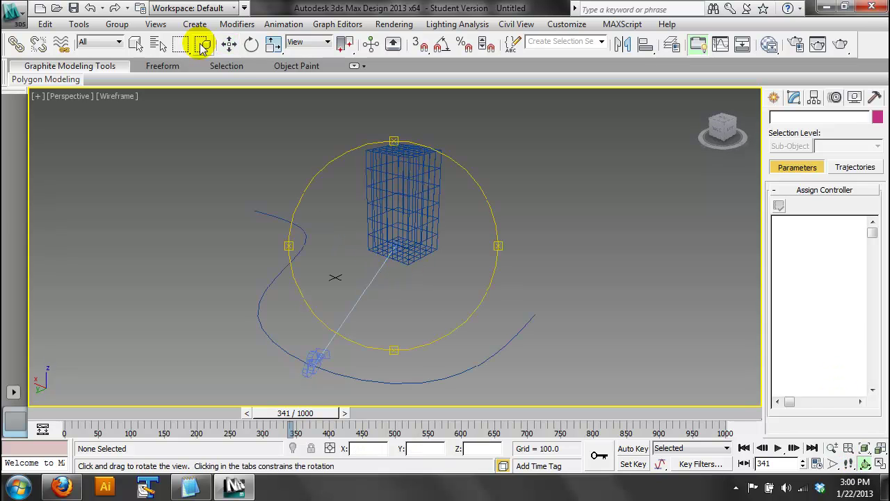
pyautogui.click(230, 44)
pyautogui.click(392, 180)
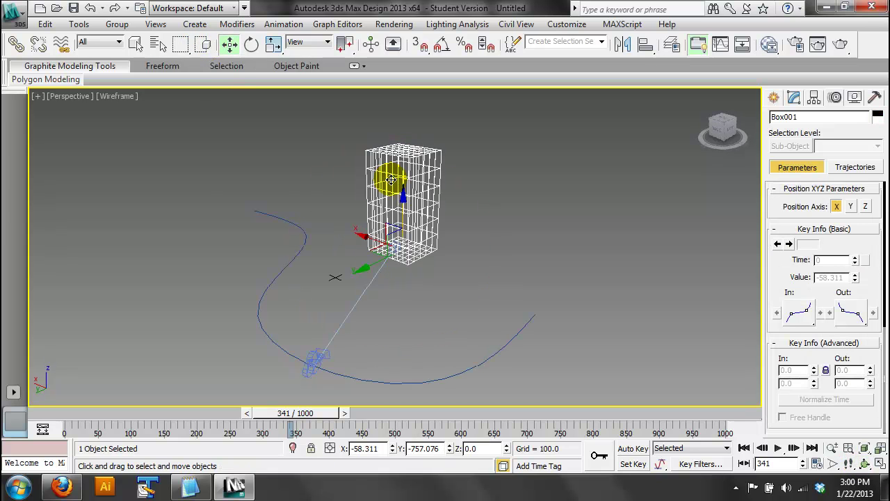
pyautogui.press('Delete')
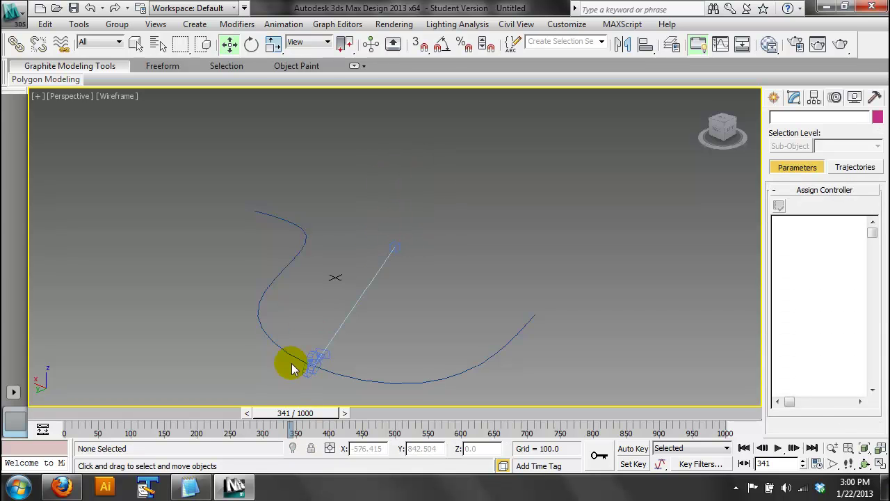
# Delete Camera001, then select Curve001 and open its NURBS settings in Modify.
pyautogui.click(321, 355)
pyautogui.click(322, 355)
pyautogui.press('Delete')
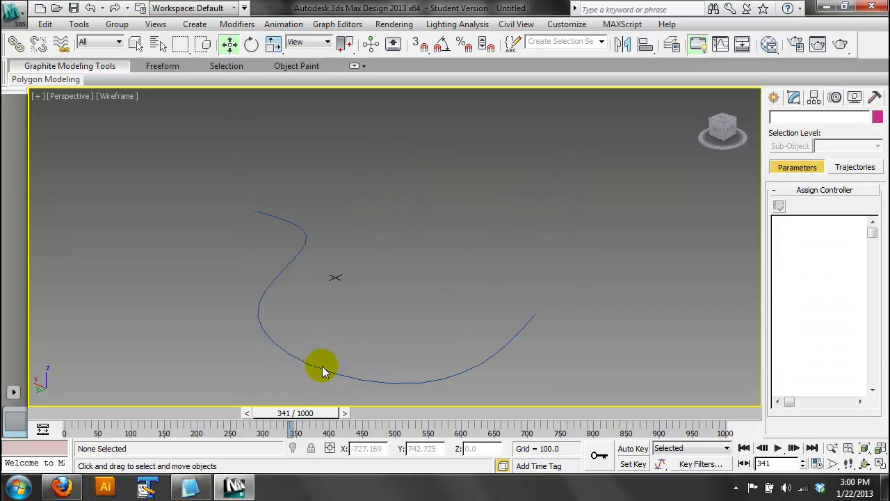
pyautogui.click(321, 365)
pyautogui.click(794, 97)
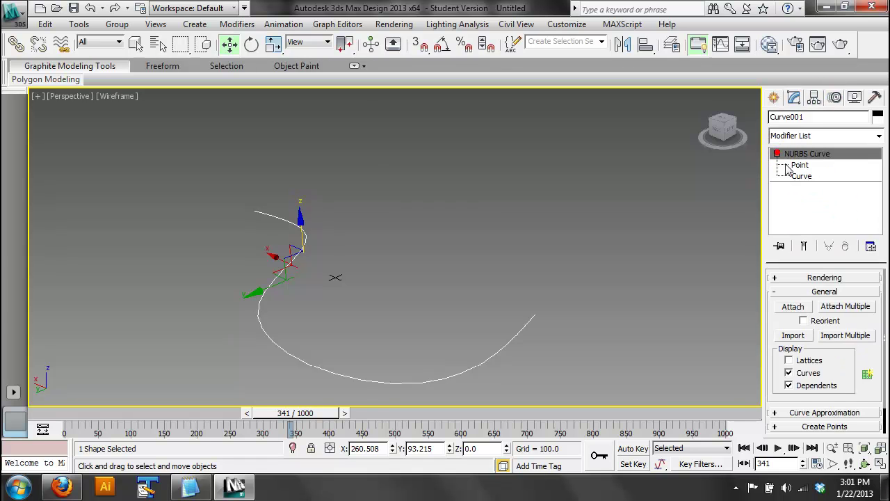
# At Point sub-object level, raise Point 002 in Z to reshape the curve.
pyautogui.click(787, 166)
pyautogui.click(439, 364)
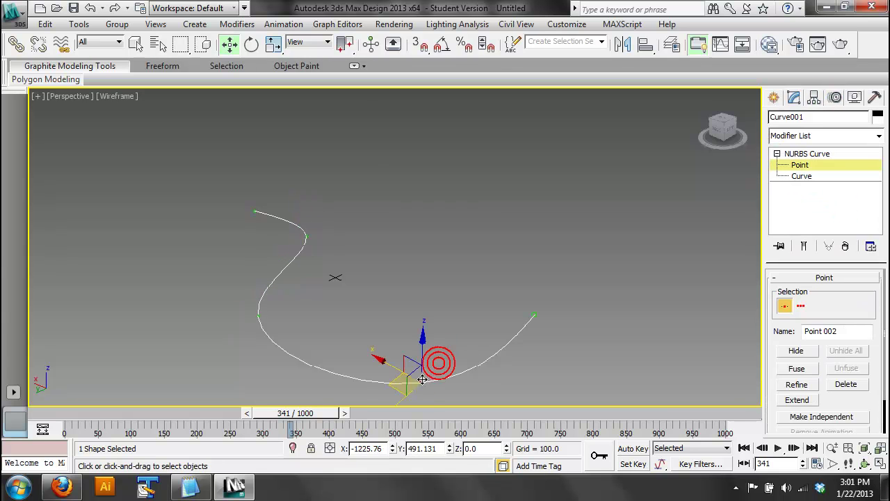
pyautogui.moveTo(425, 350); pyautogui.dragTo(422, 238)
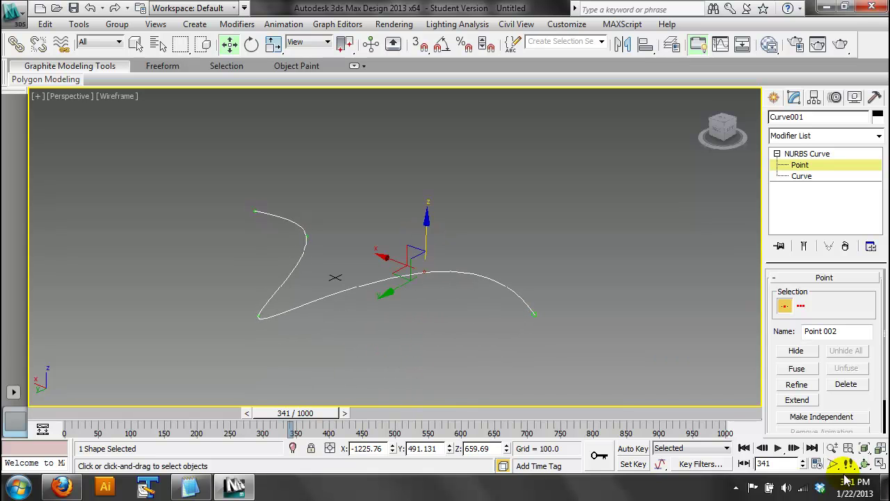
pyautogui.click(865, 464)
pyautogui.moveTo(373, 252); pyautogui.dragTo(391, 245)
# Raise Point 004 into a hump, check by orbiting, and exit point editing.
pyautogui.click(231, 47)
pyautogui.click(235, 266)
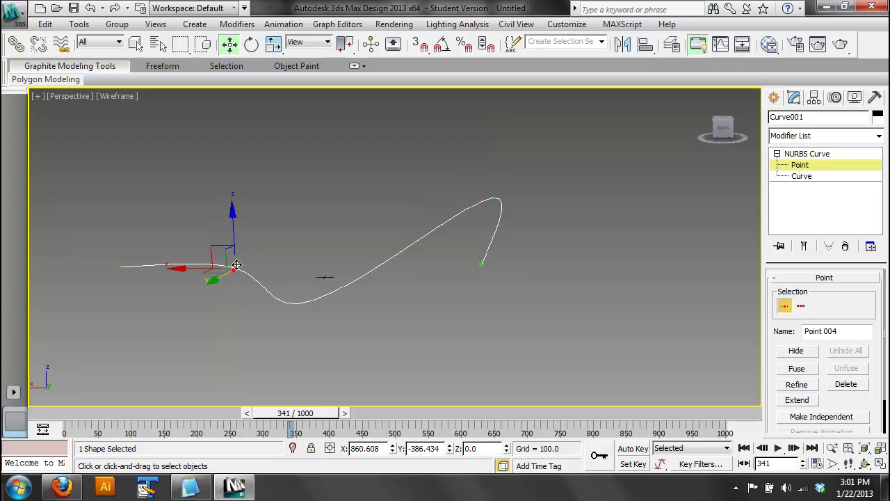
pyautogui.moveTo(239, 245); pyautogui.dragTo(283, 202)
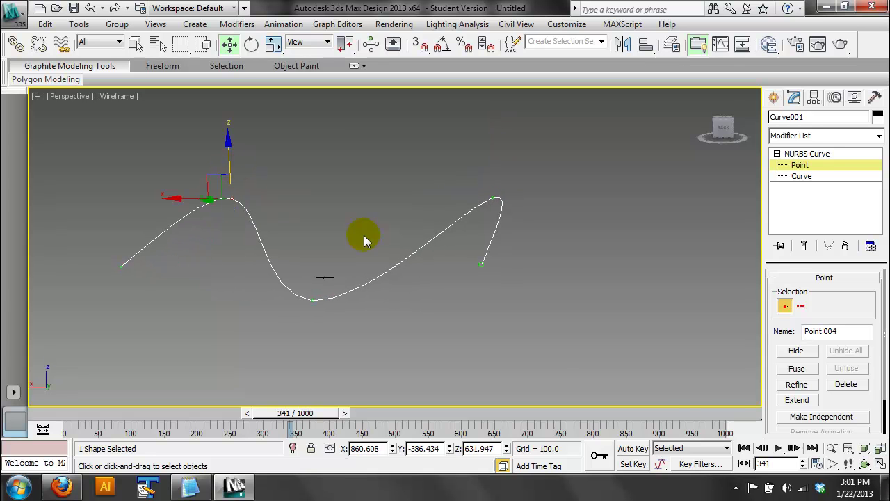
pyautogui.click(864, 465)
pyautogui.moveTo(368, 272); pyautogui.dragTo(705, 170)
pyautogui.click(782, 153)
# Start a Standard Primitives box beside the curve, then cancel it.
pyautogui.click(775, 98)
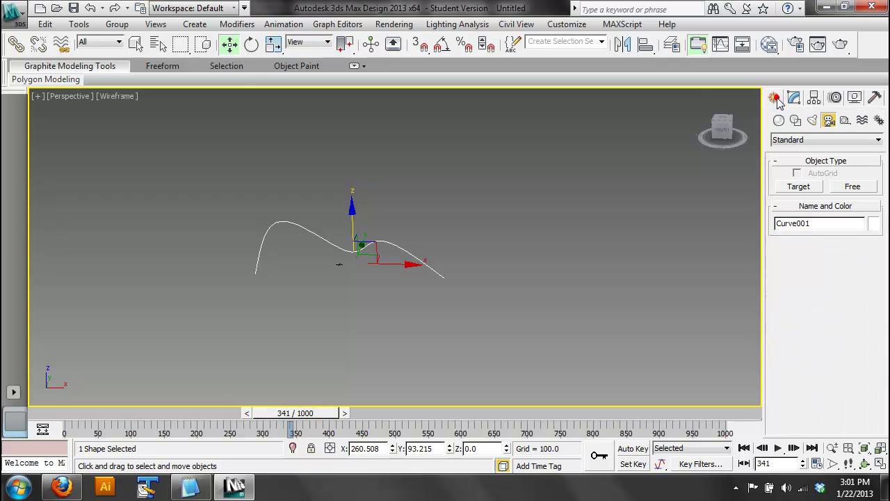
pyautogui.click(778, 122)
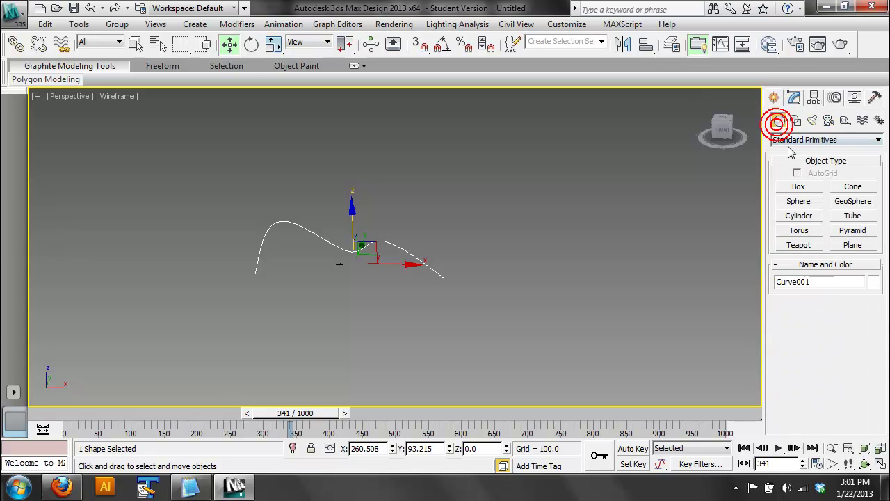
pyautogui.click(810, 142)
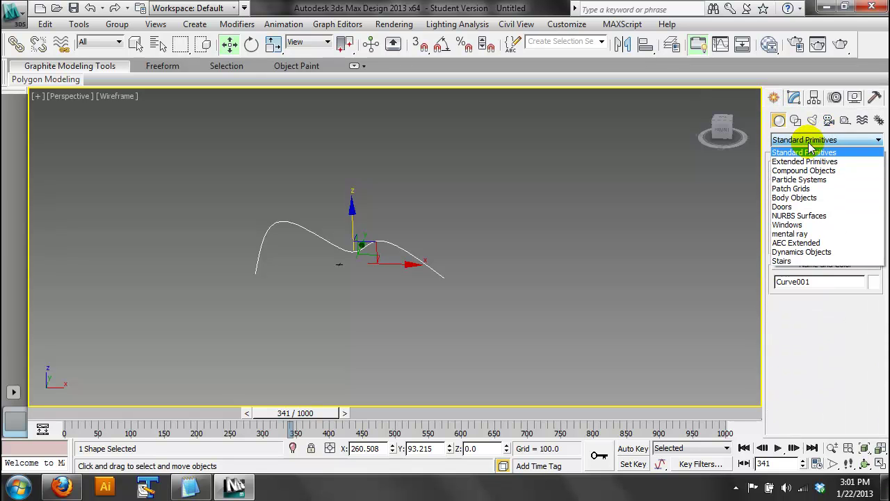
pyautogui.click(810, 152)
pyautogui.click(803, 190)
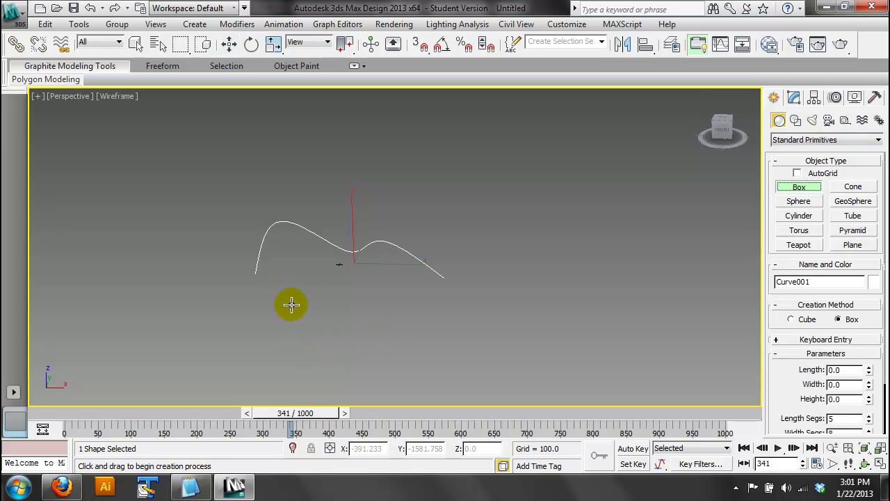
pyautogui.moveTo(240, 293); pyautogui.dragTo(256, 311)
pyautogui.scroll(6, 252, 302)
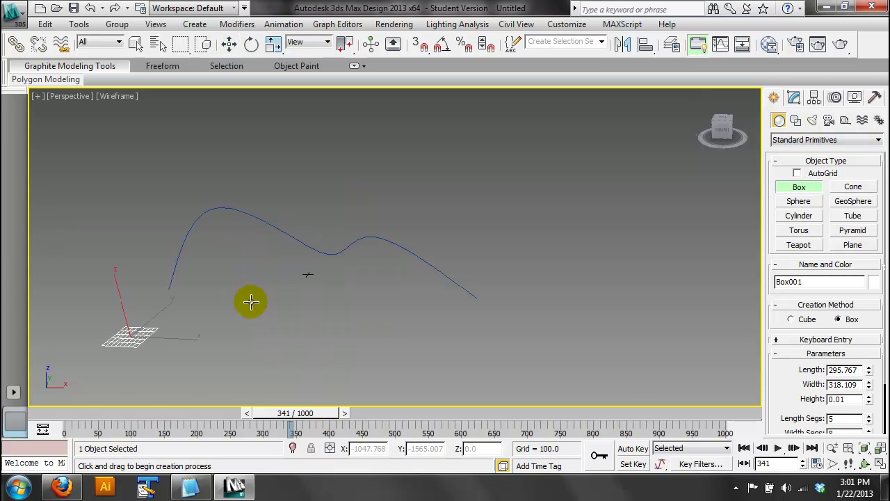
pyautogui.moveTo(149, 354); pyautogui.dragTo(464, 233, button='middle')
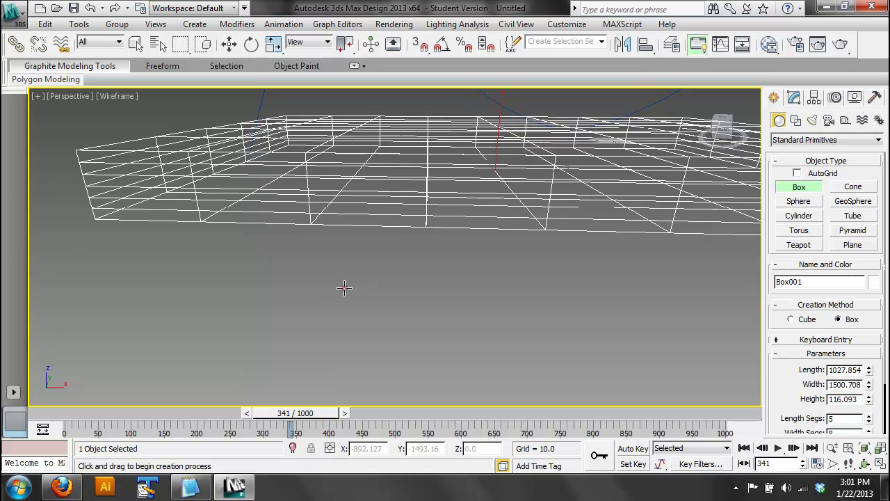
pyautogui.rightClick(362, 280)
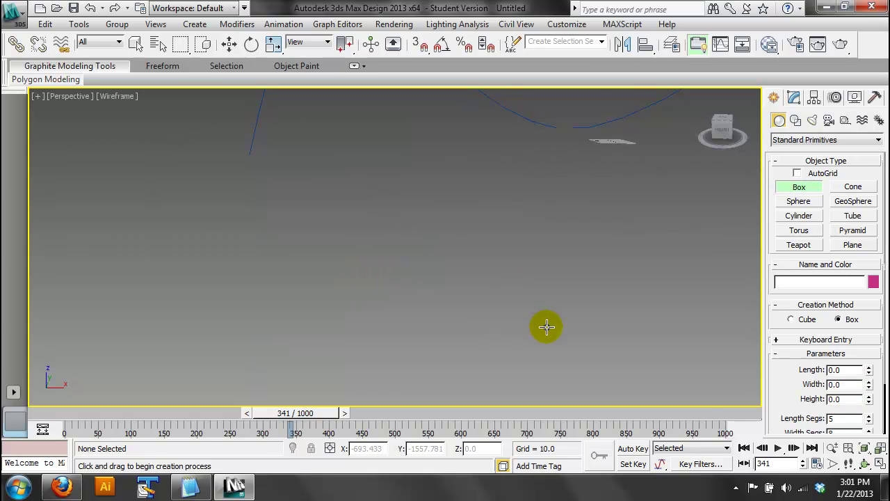
# Draw a small single-segment box near the start of Curve001.
pyautogui.click(866, 462)
pyautogui.moveTo(441, 242); pyautogui.dragTo(626, 209)
pyautogui.click(786, 187)
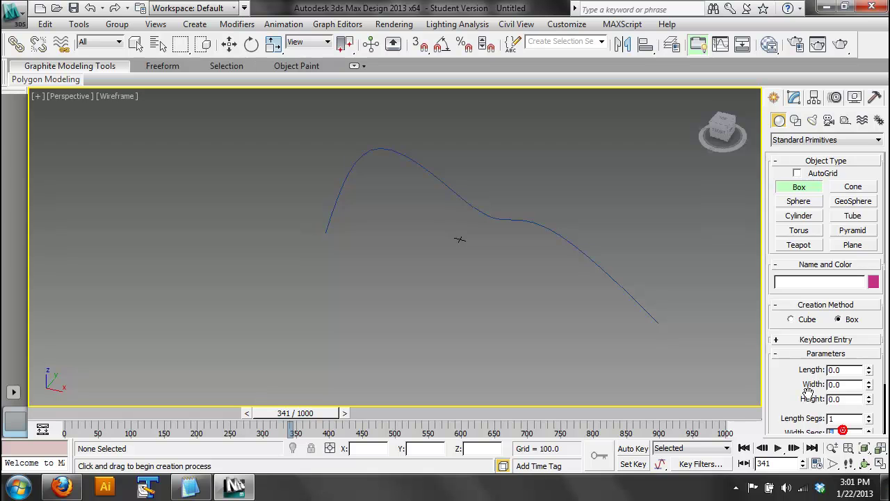
pyautogui.moveTo(809, 394); pyautogui.dragTo(815, 323)
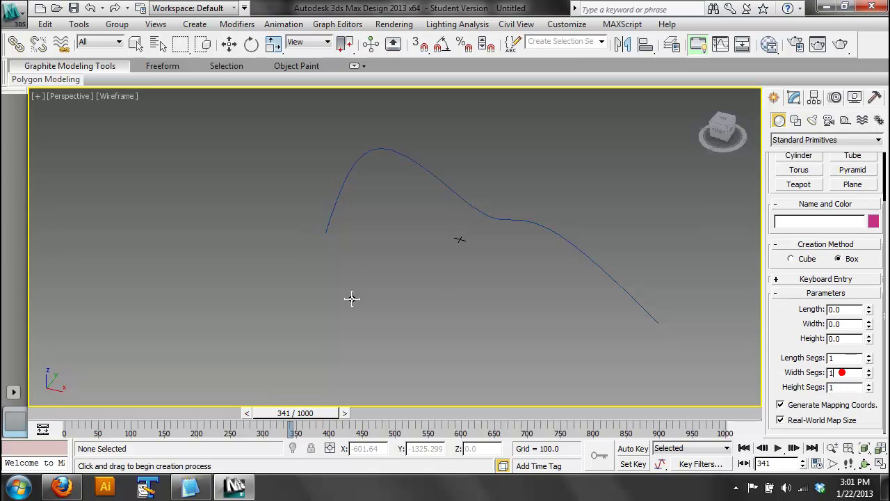
pyautogui.moveTo(335, 269); pyautogui.dragTo(339, 280)
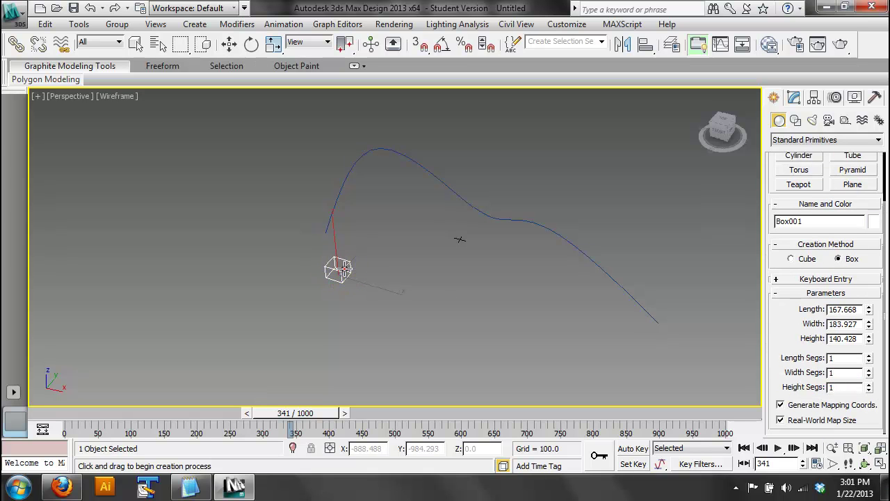
# Switch the viewport display to Shaded and clear the selection.
pyautogui.click(132, 98)
pyautogui.click(140, 122)
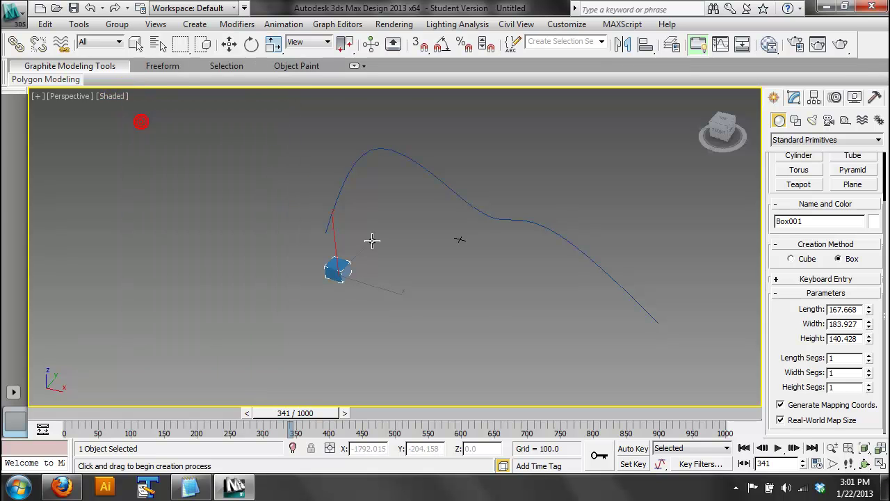
pyautogui.press('w')
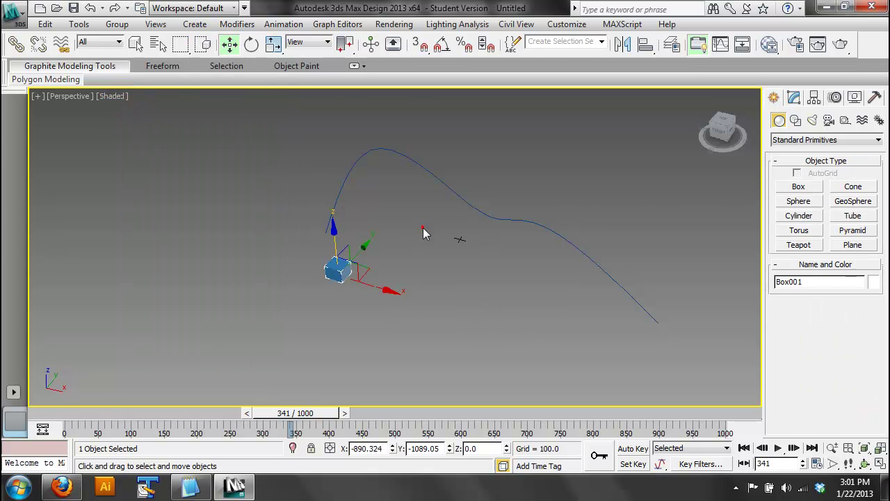
pyautogui.scroll(2, 431, 236)
pyautogui.click(452, 249)
pyautogui.scroll(2, 452, 257)
# Draw a new rectangle spline beside the box.
pyautogui.click(795, 121)
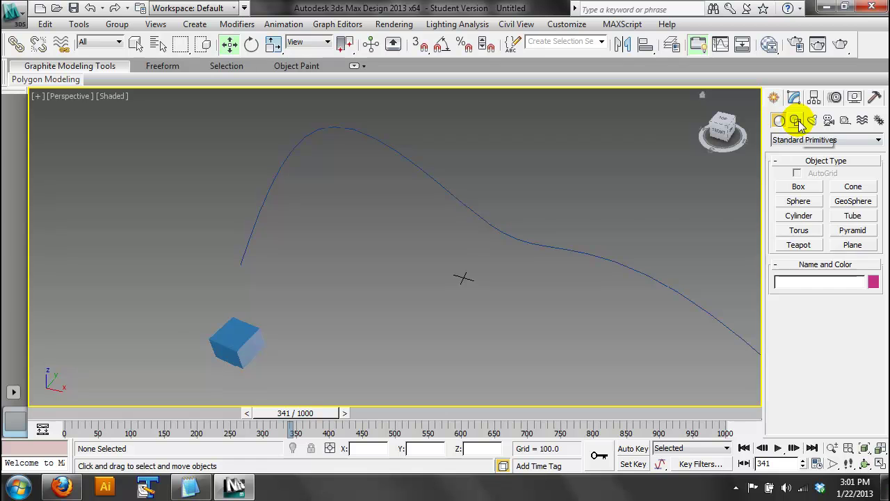
pyautogui.click(800, 140)
pyautogui.click(798, 140)
pyautogui.click(853, 198)
pyautogui.moveTo(318, 318); pyautogui.dragTo(331, 348)
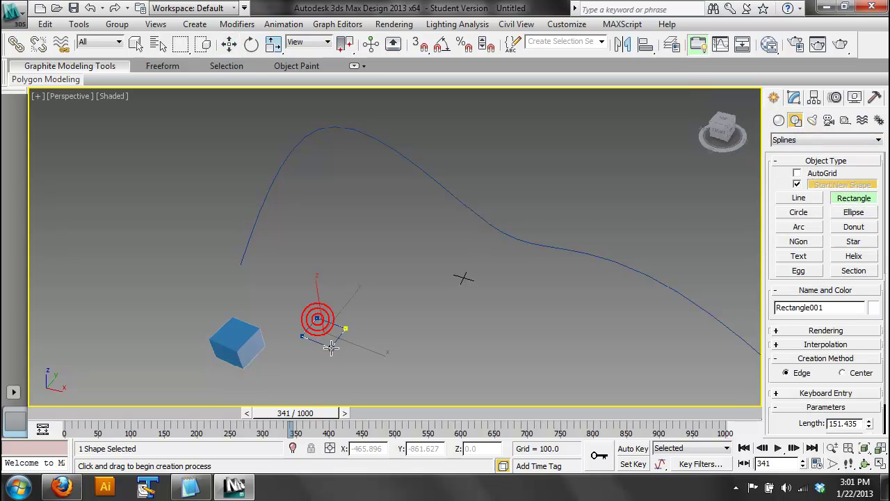
# Assign a Path Constraint to the rectangle's position and add Curve001 as its path.
pyautogui.click(838, 97)
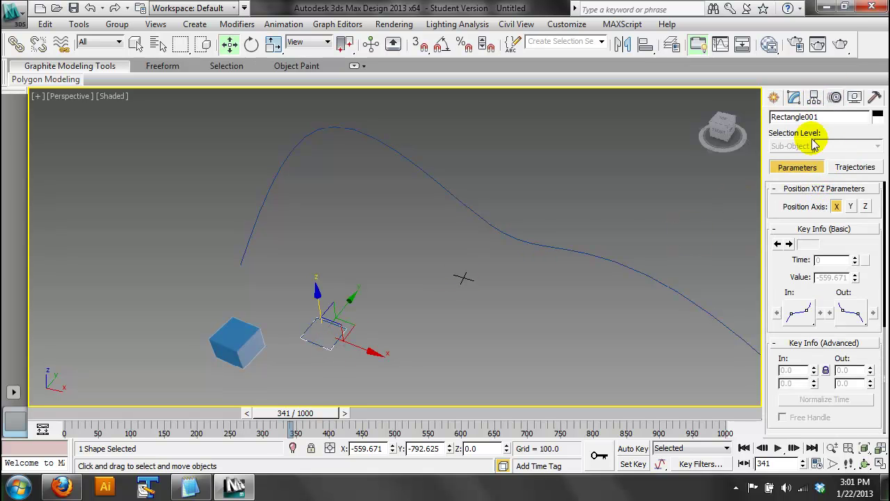
pyautogui.scroll(5, 791, 206)
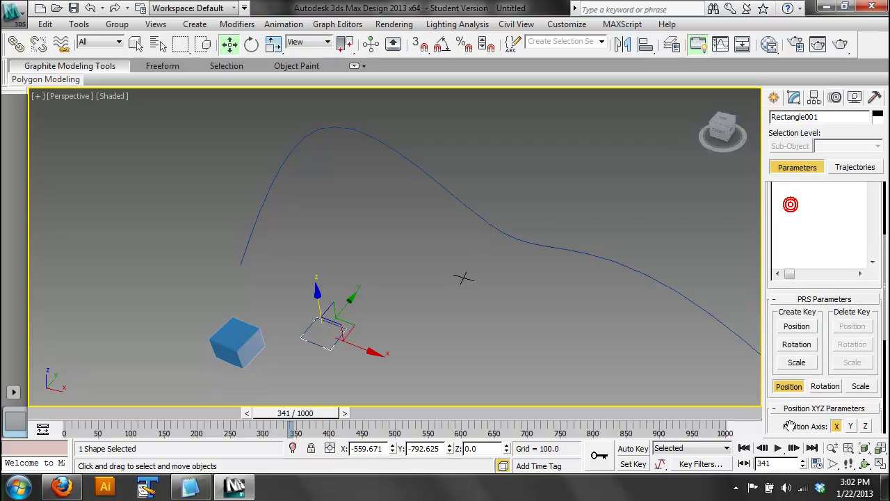
pyautogui.scroll(2, 873, 285)
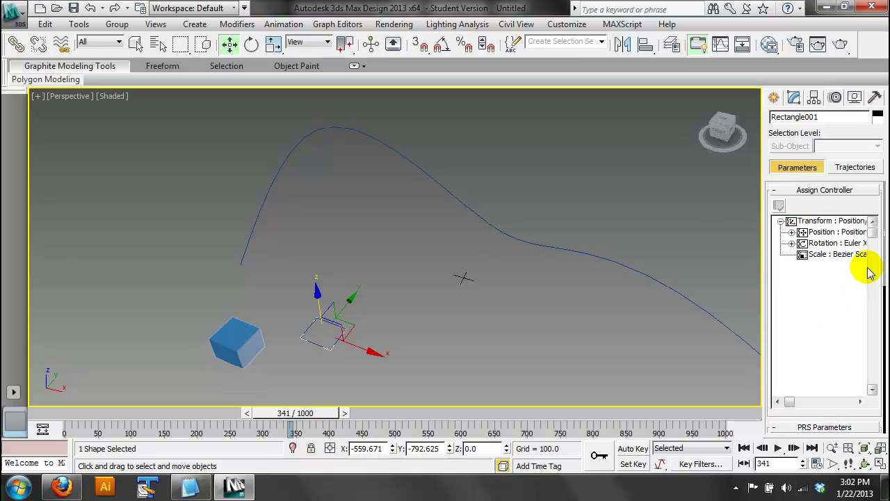
pyautogui.click(823, 191)
pyautogui.click(823, 188)
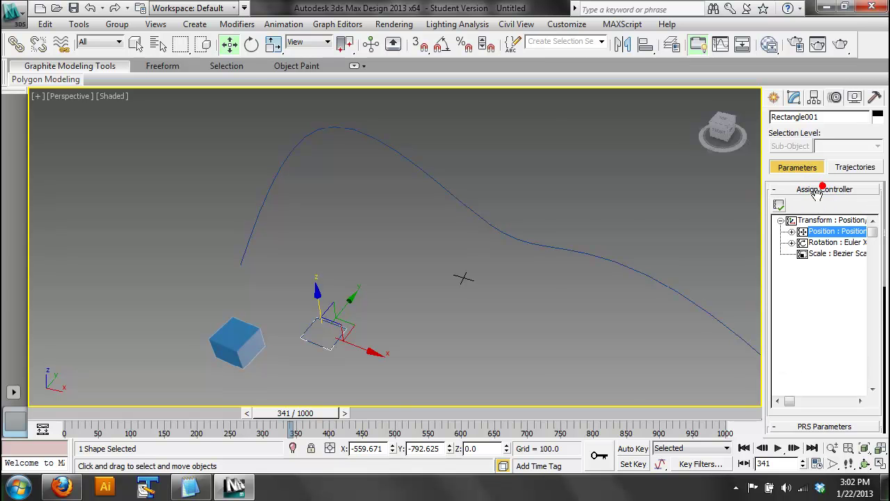
pyautogui.click(778, 205)
pyautogui.doubleClick(391, 179)
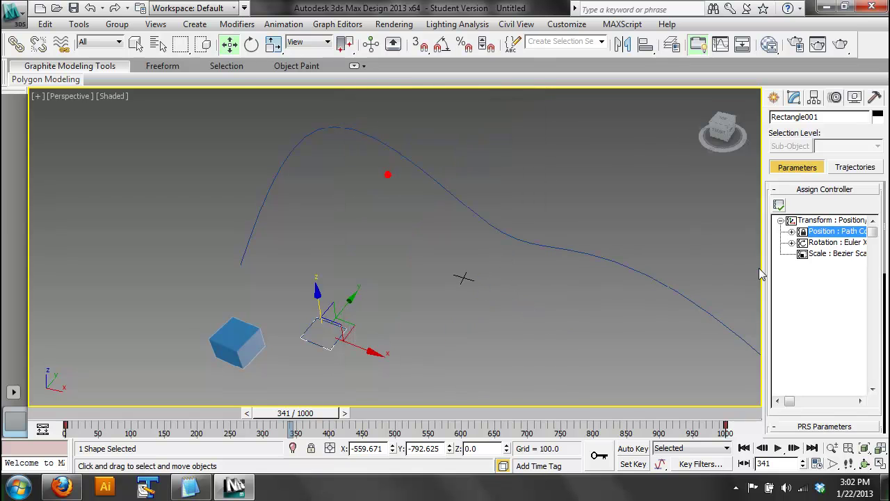
pyautogui.moveTo(859, 412); pyautogui.dragTo(878, 170)
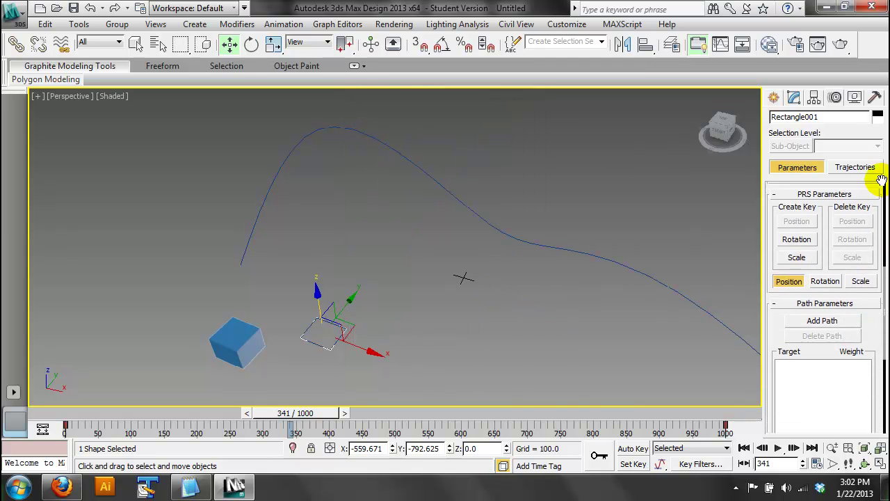
pyautogui.click(822, 309)
pyautogui.click(637, 270)
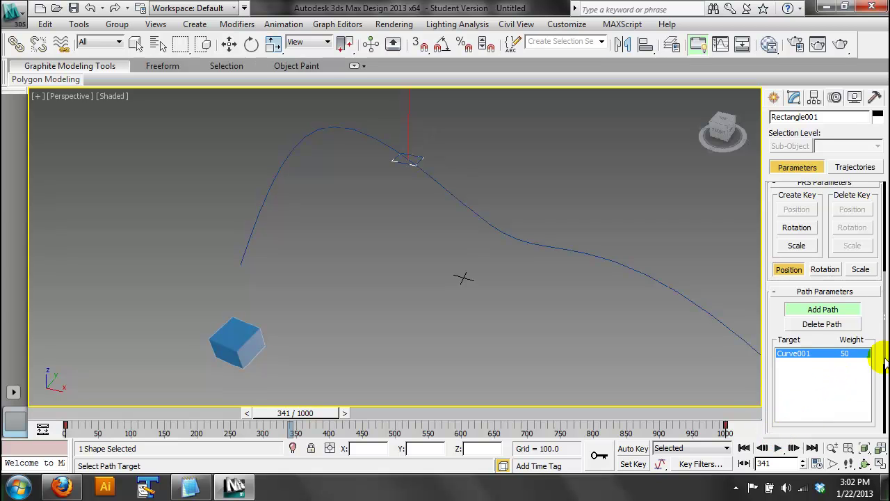
# Turn on Follow so the rectangle faces along Curve001, then orbit and scrub to check.
pyautogui.scroll(-5, 870, 319)
pyautogui.moveTo(333, 415); pyautogui.dragTo(157, 394)
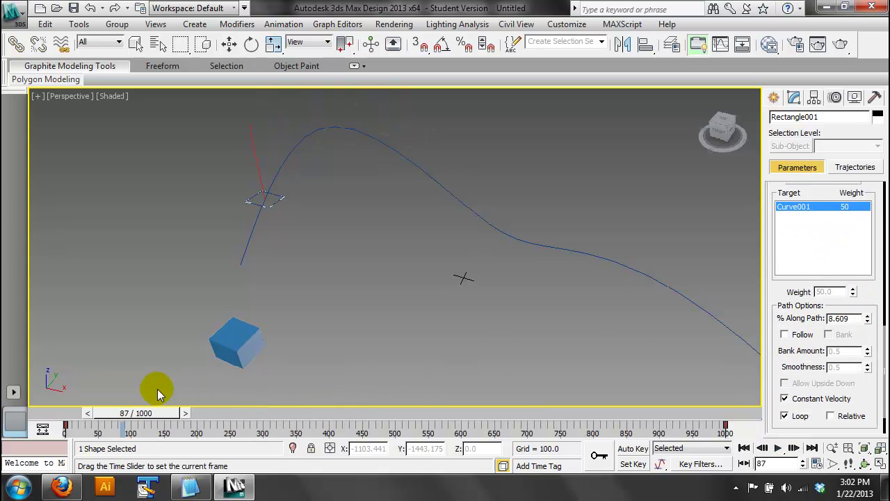
pyautogui.click(786, 335)
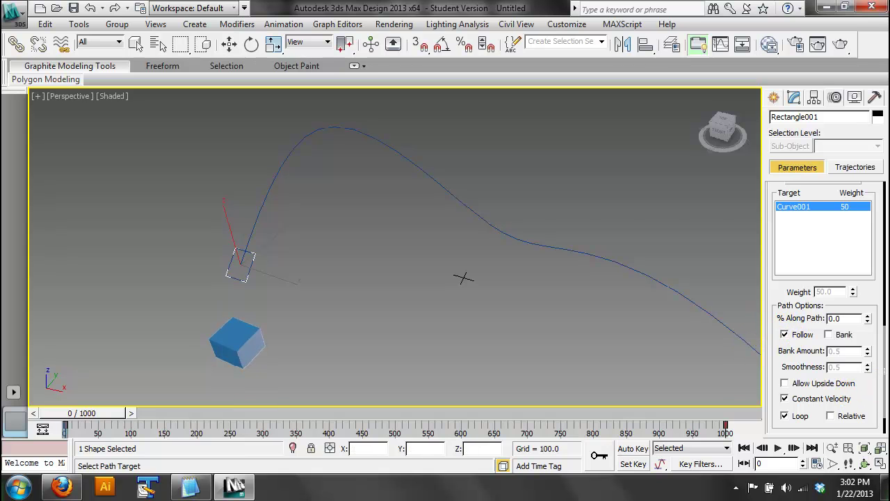
pyautogui.scroll(-2, 870, 367)
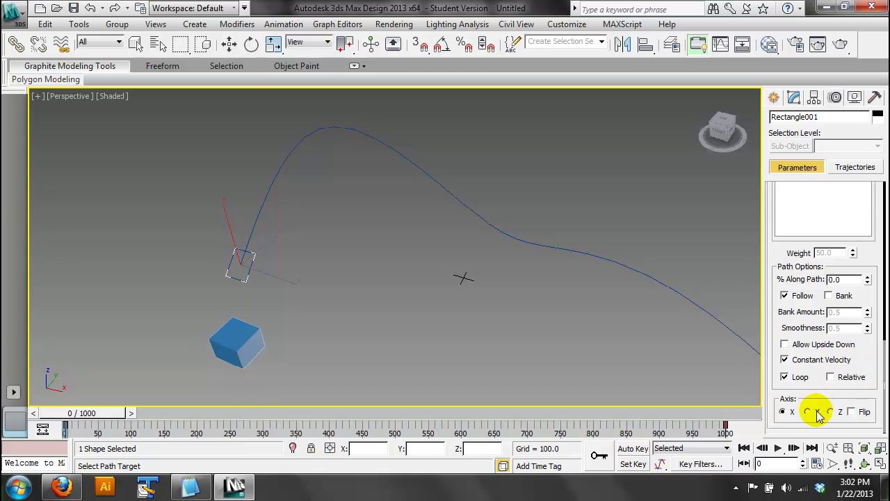
pyautogui.click(848, 449)
pyautogui.click(865, 463)
pyautogui.moveTo(342, 264); pyautogui.dragTo(394, 225)
pyautogui.moveTo(119, 413); pyautogui.dragTo(96, 275)
pyautogui.hotkey('ctrl', 'r')
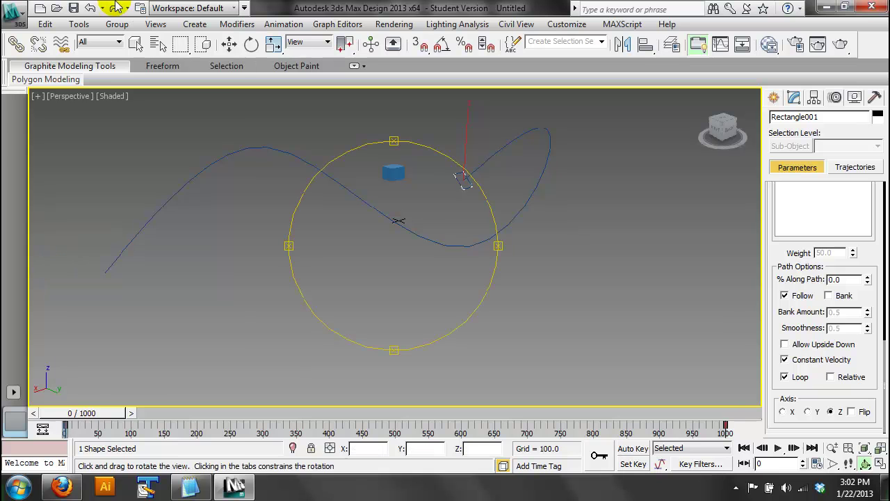
pyautogui.click(86, 28)
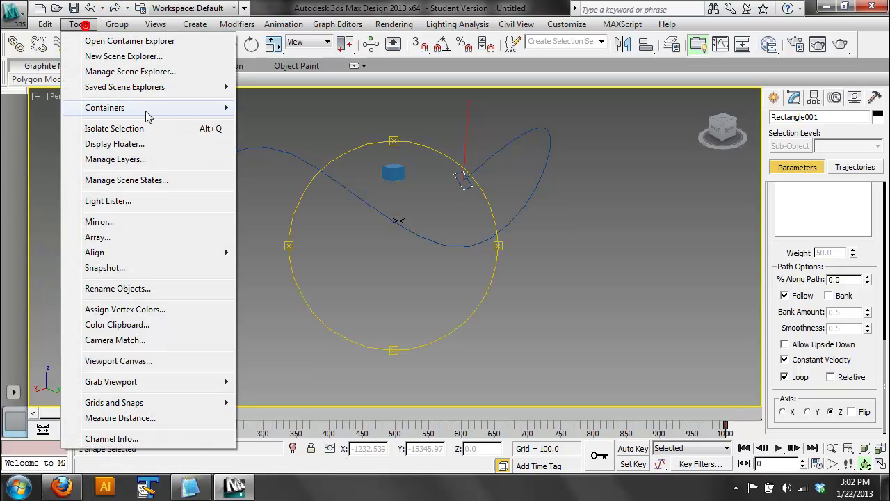
pyautogui.click(125, 266)
pyautogui.click(444, 232)
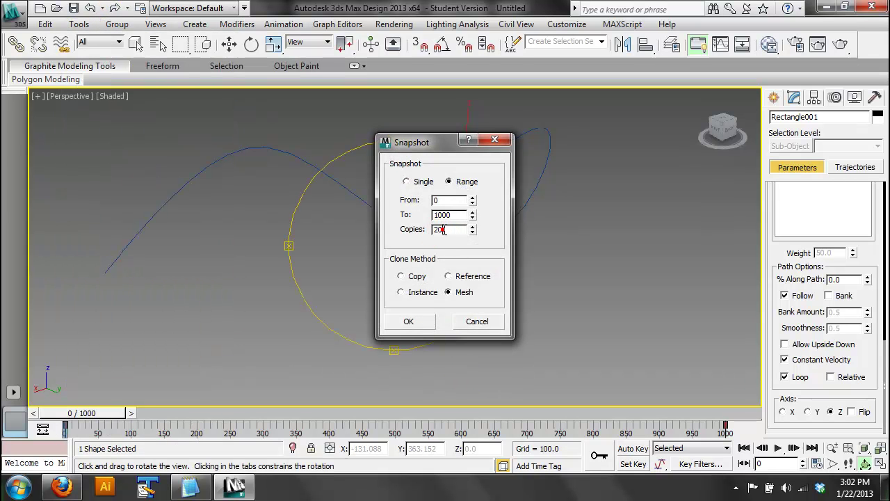
pyautogui.click(409, 321)
pyautogui.moveTo(397, 264); pyautogui.dragTo(438, 263)
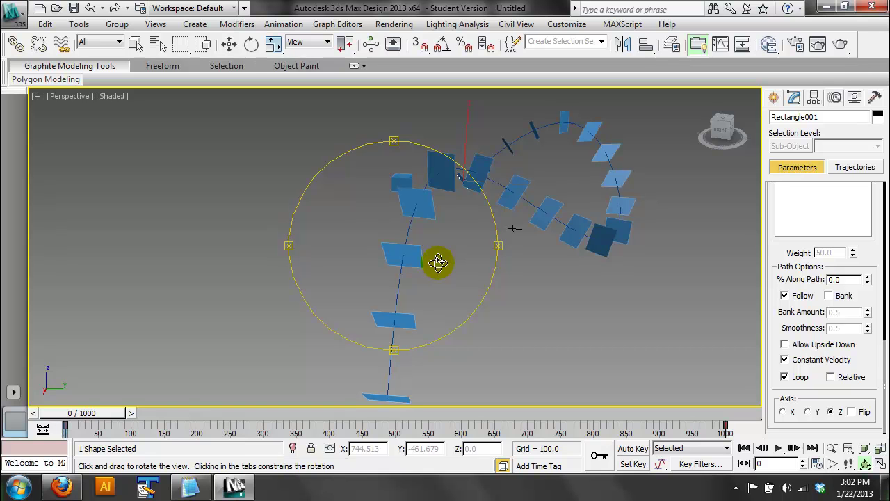
pyautogui.moveTo(438, 262); pyautogui.dragTo(408, 246)
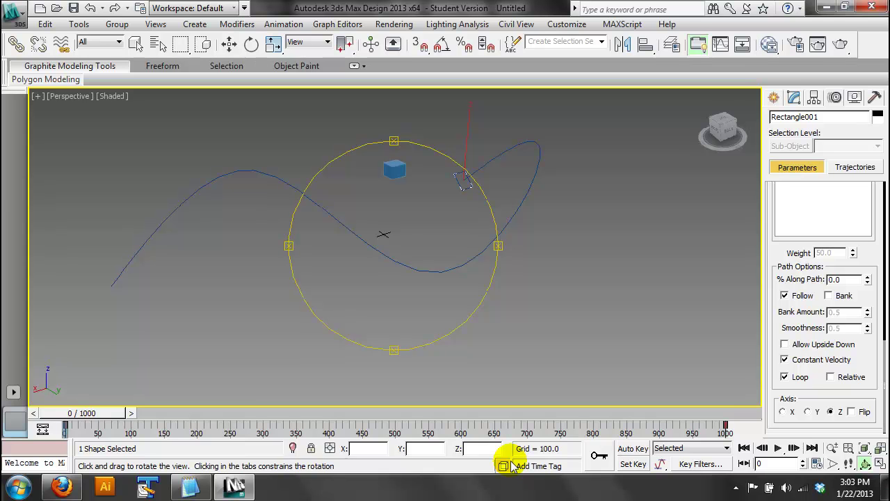
# With Auto Key on, uniformly scale the rectangle up to about 234% at a later frame.
pyautogui.moveTo(497, 303); pyautogui.dragTo(414, 295)
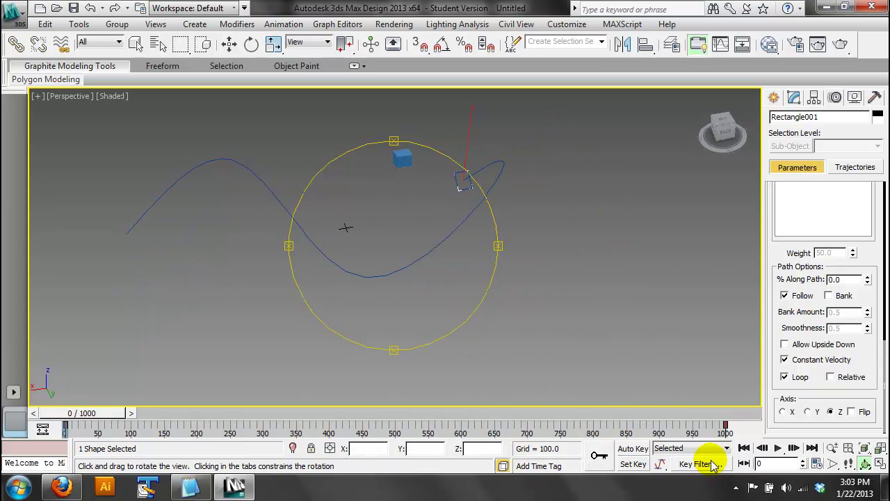
pyautogui.click(633, 449)
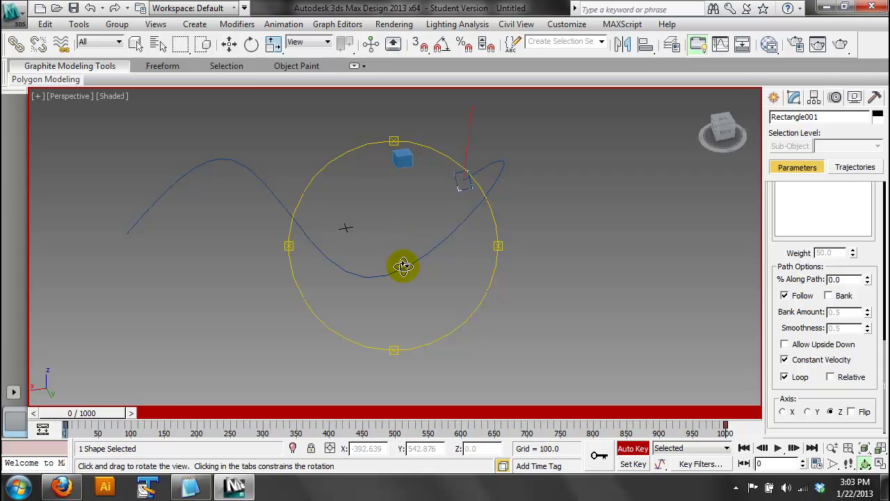
pyautogui.moveTo(112, 411); pyautogui.dragTo(361, 423)
pyautogui.click(274, 44)
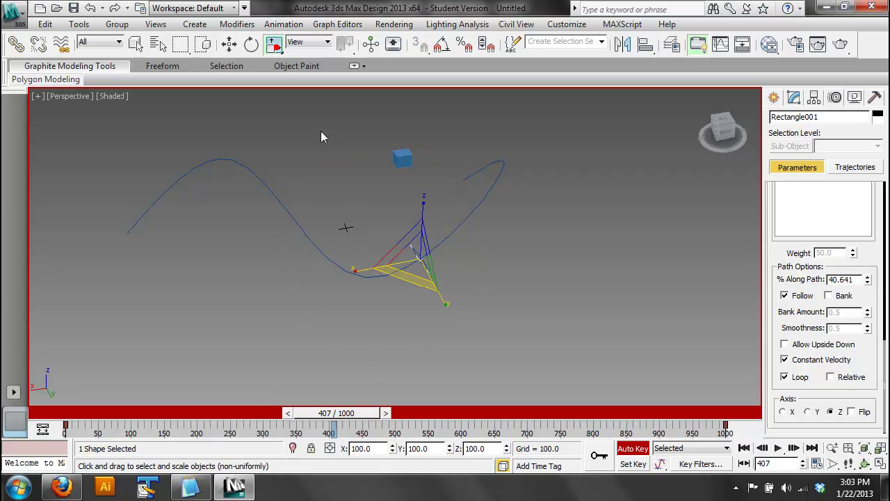
pyautogui.moveTo(415, 260); pyautogui.dragTo(394, 163)
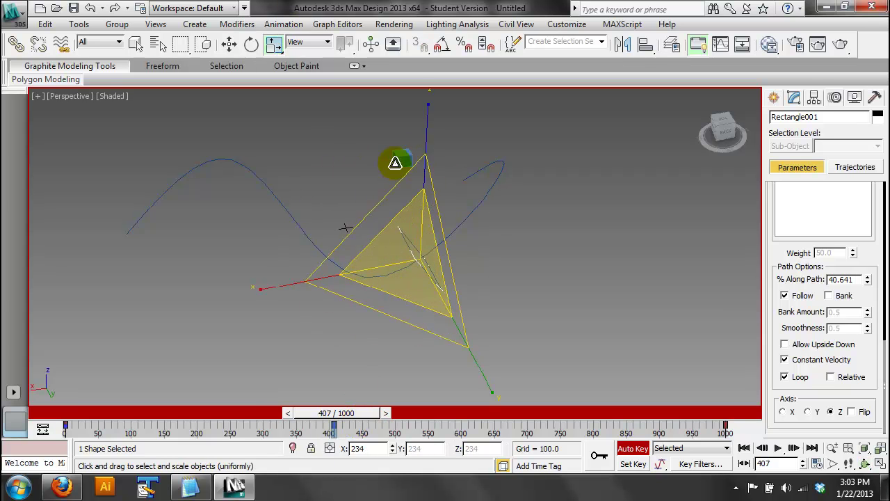
# Shrink the rectangle to about 81% at another frame, then turn Auto Key off.
pyautogui.moveTo(360, 413); pyautogui.dragTo(533, 392)
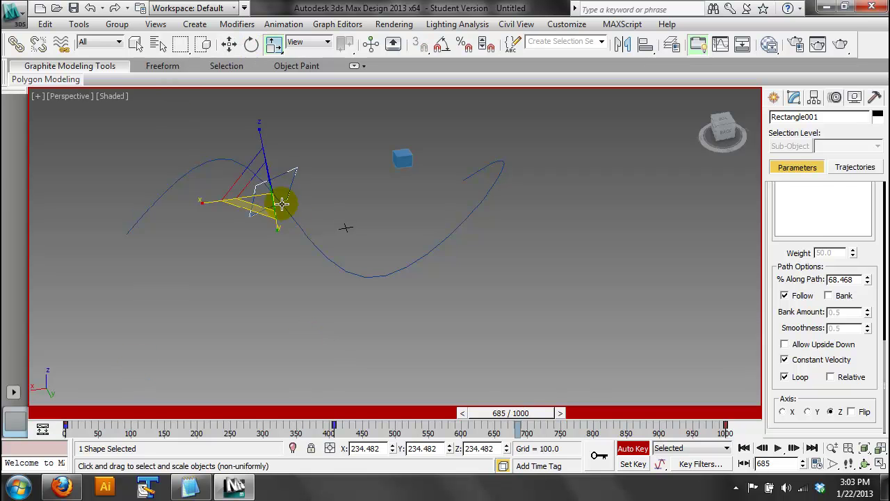
pyautogui.moveTo(260, 201); pyautogui.dragTo(402, 341)
pyautogui.rightClick(402, 340)
pyautogui.moveTo(521, 405); pyautogui.dragTo(730, 399)
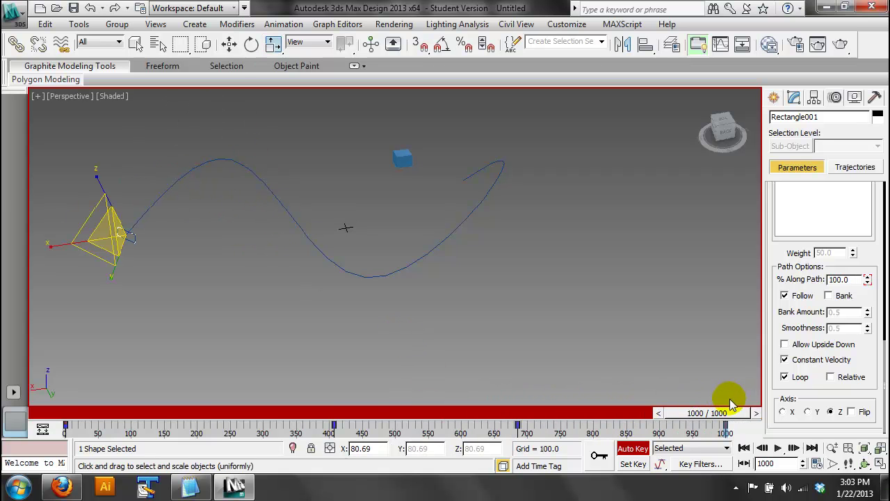
pyautogui.click(638, 449)
pyautogui.click(79, 24)
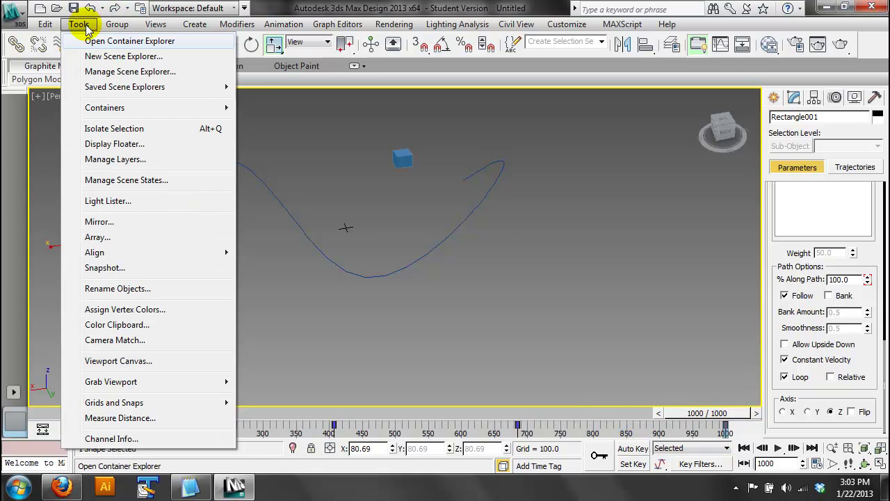
pyautogui.click(101, 268)
pyautogui.doubleClick(444, 229)
pyautogui.write('100')
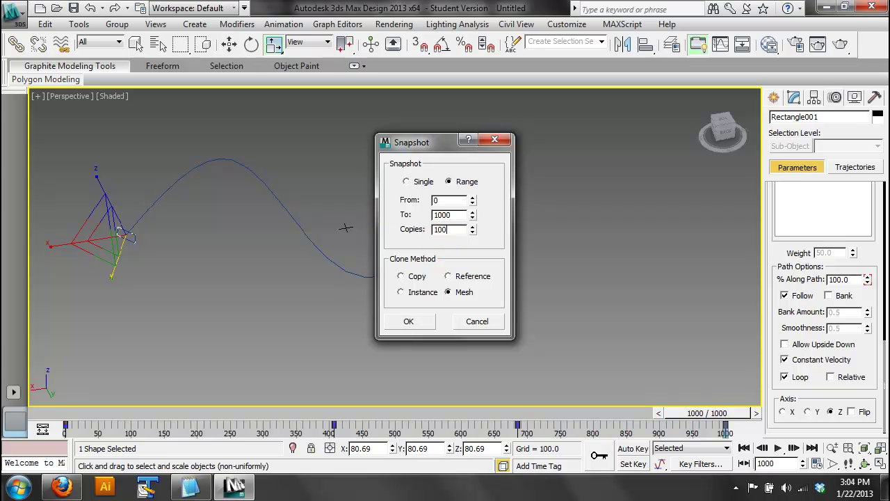
pyautogui.click(417, 322)
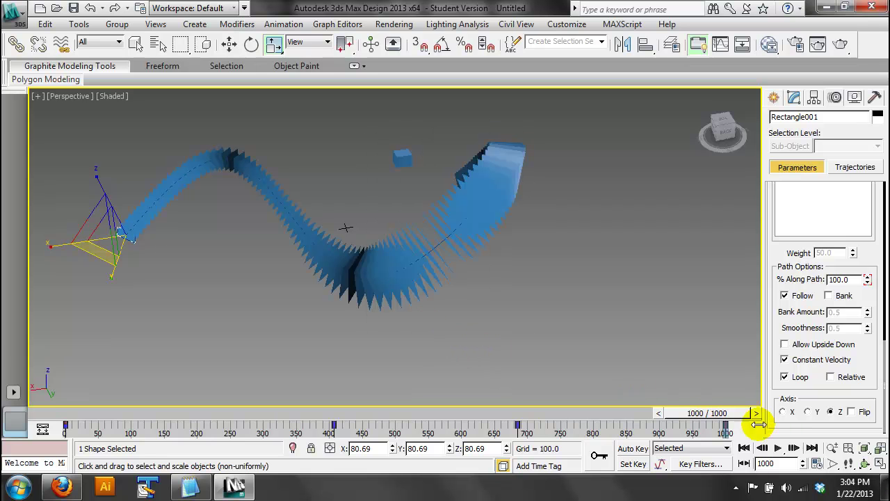
pyautogui.click(865, 463)
pyautogui.moveTo(387, 290); pyautogui.dragTo(635, 169)
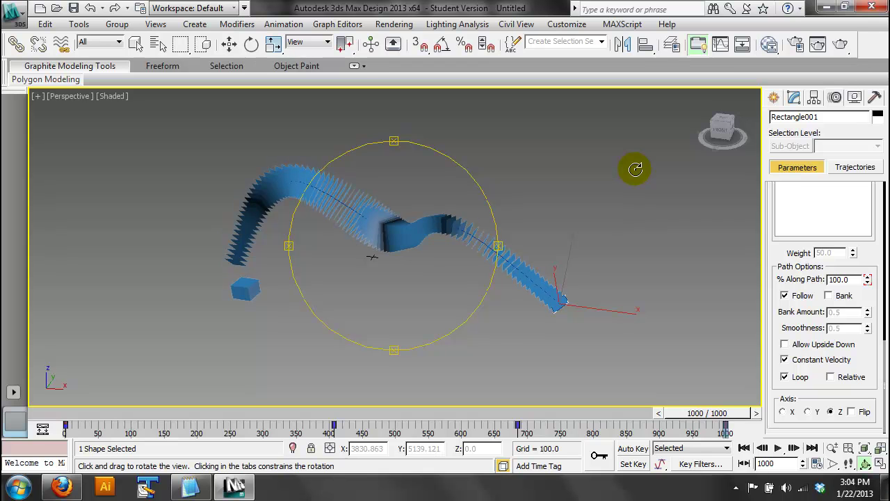
pyautogui.hotkey('ctrl', 'z')
pyautogui.hotkey('ctrl', 'z')
pyautogui.moveTo(697, 420); pyautogui.dragTo(56, 413)
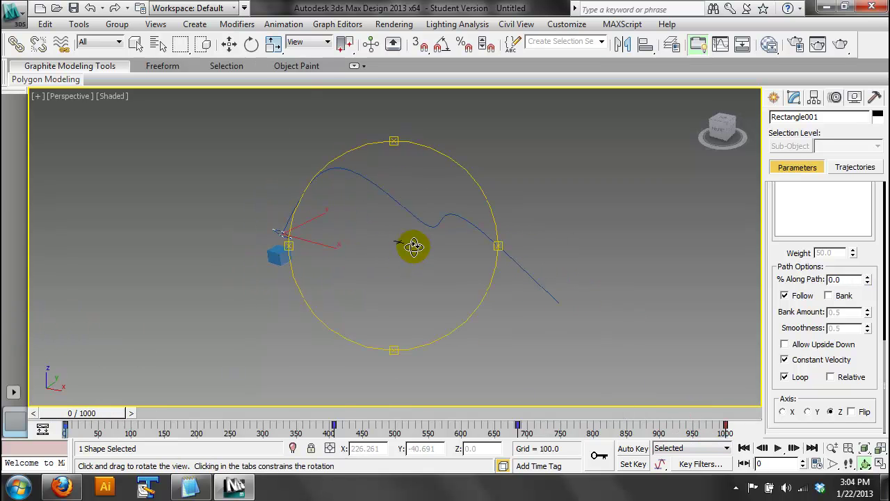
# Create 12 Copy snapshots of the rectangle over the animation range via Tools > Snapshot.
pyautogui.moveTo(414, 245); pyautogui.dragTo(348, 245)
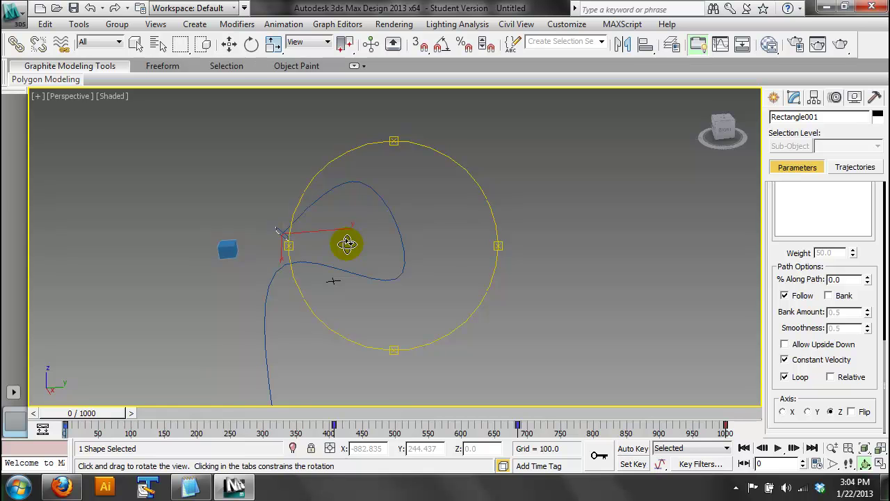
pyautogui.click(79, 23)
pyautogui.click(160, 267)
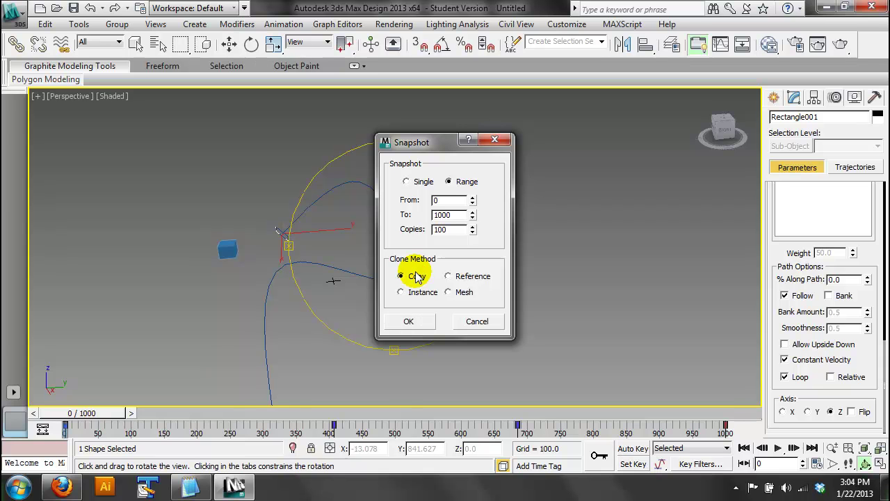
pyautogui.moveTo(456, 230); pyautogui.dragTo(405, 228)
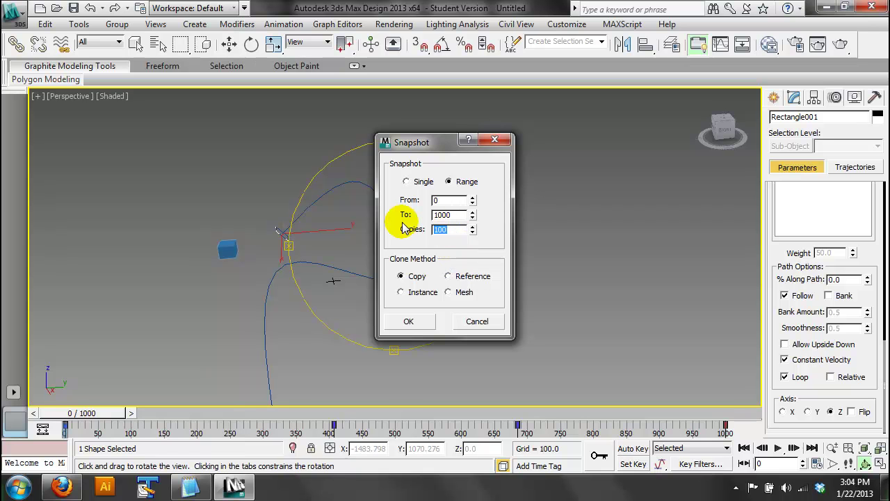
pyautogui.write('12')
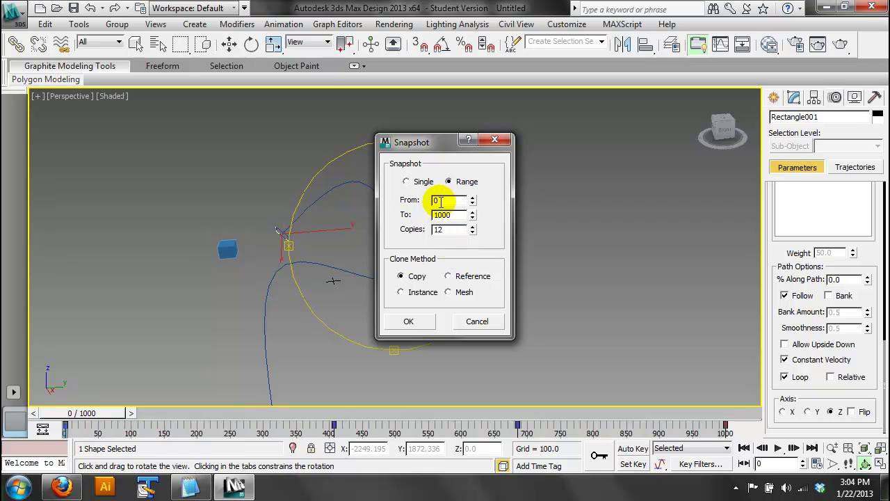
pyautogui.click(424, 320)
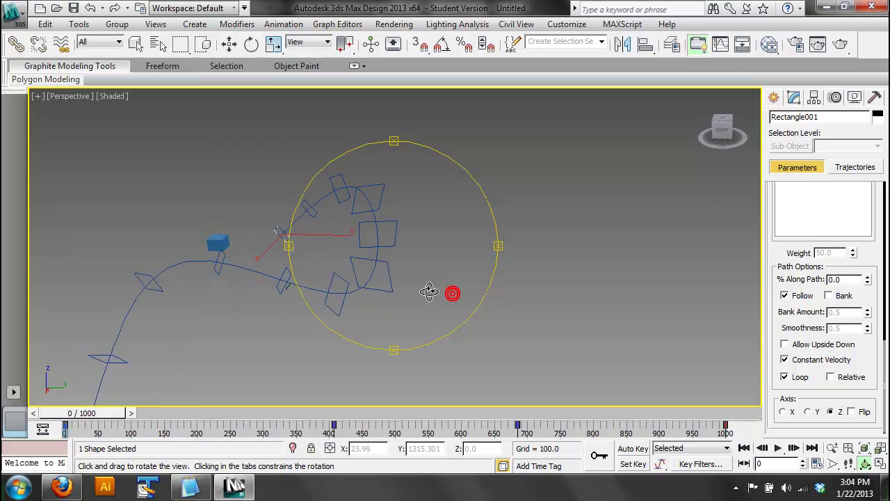
# Orbit to view the copies, switch to Select and Move, and clear the selection.
pyautogui.moveTo(408, 292); pyautogui.dragTo(404, 292)
pyautogui.click(229, 43)
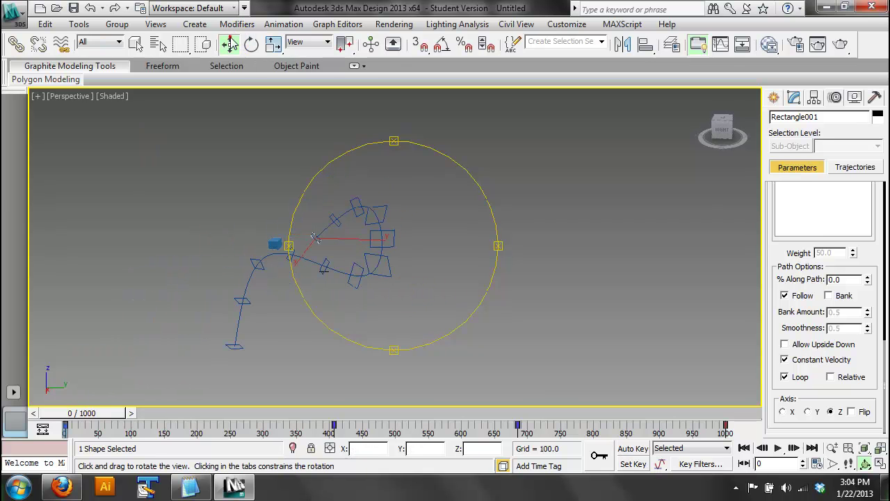
pyautogui.click(704, 179)
pyautogui.click(773, 98)
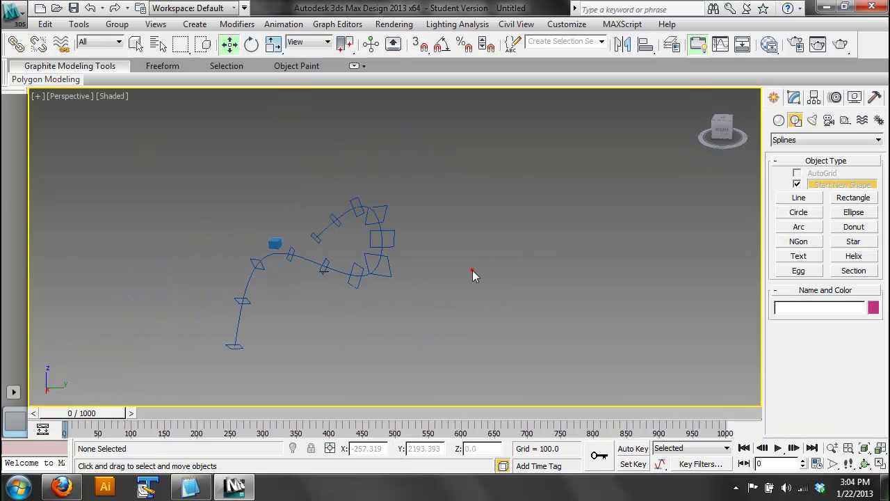
# Start a Compound Objects Loft on Curve001, picking the small rectangle as its shape.
pyautogui.click(817, 140)
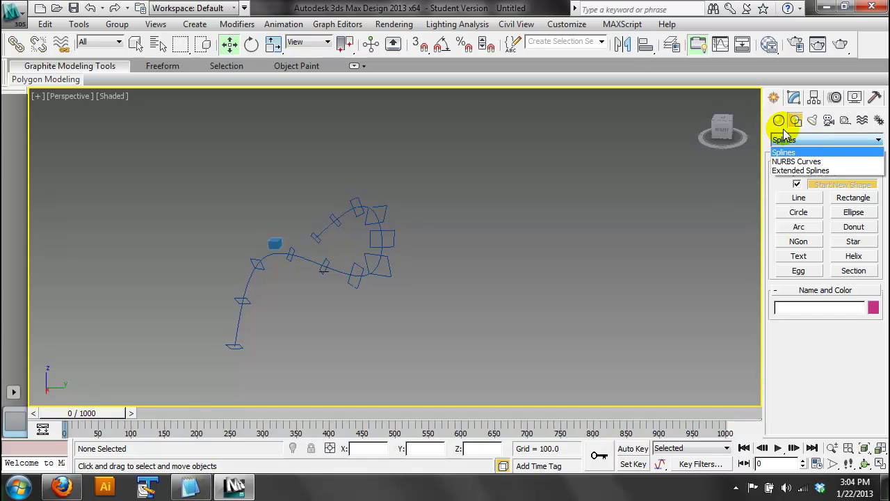
pyautogui.click(779, 121)
pyautogui.click(800, 140)
pyautogui.click(800, 168)
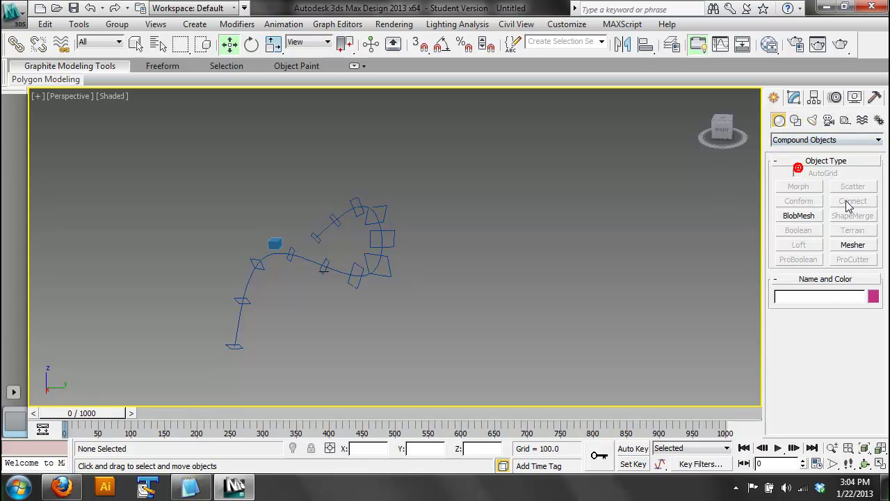
pyautogui.click(315, 265)
pyautogui.click(798, 245)
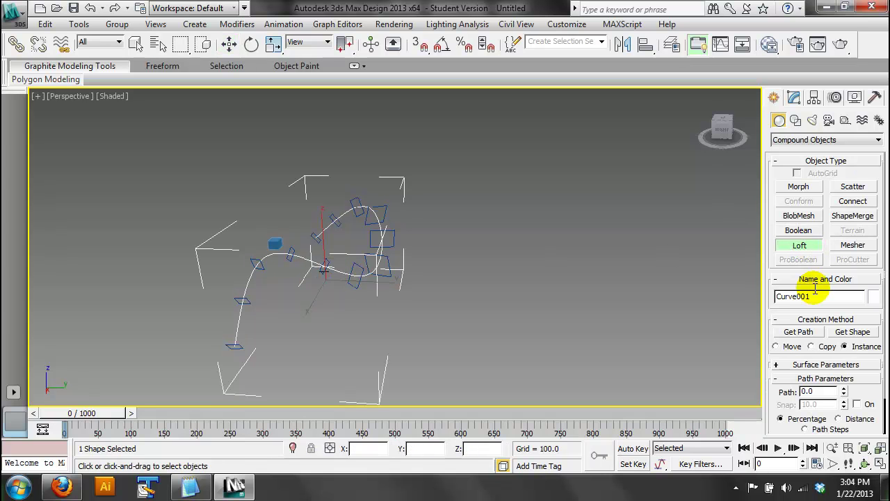
pyautogui.click(842, 333)
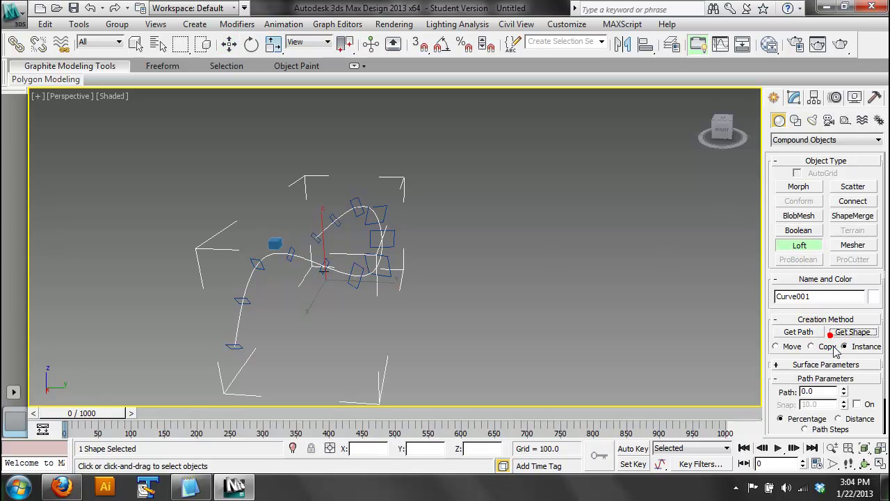
pyautogui.click(317, 233)
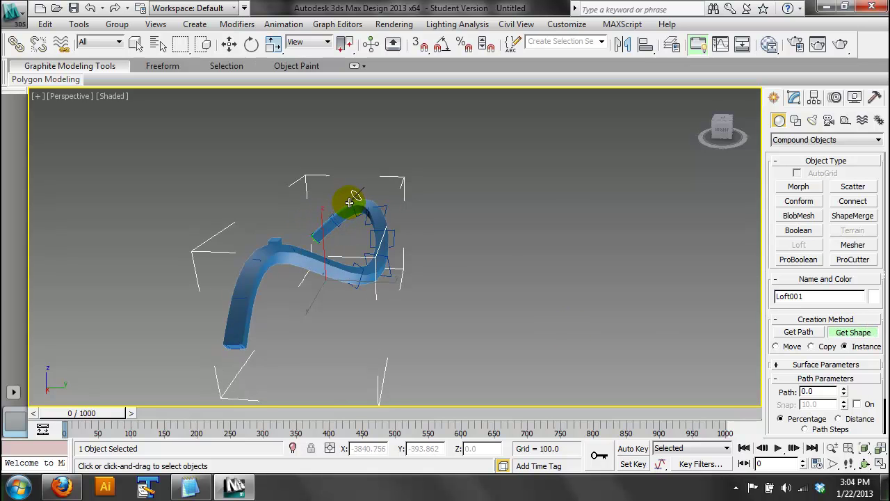
# Switch the loft's Path Parameters to Path Steps and confirm the prompt.
pyautogui.click(378, 203)
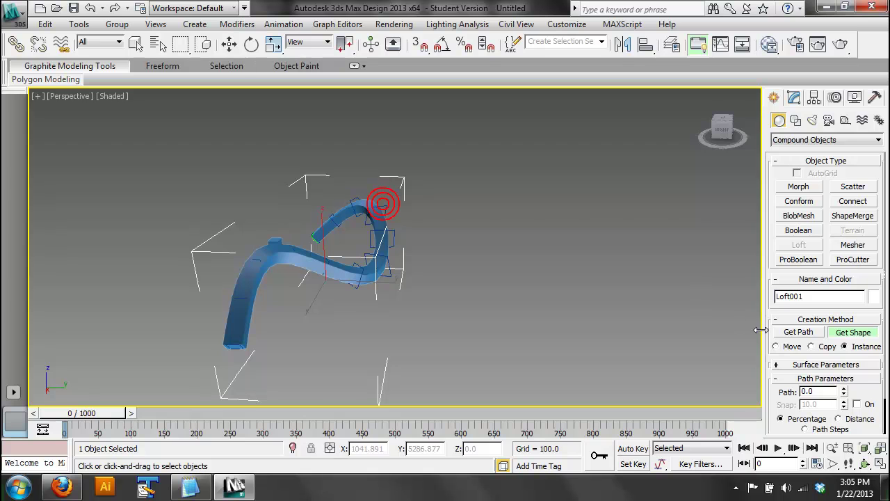
pyautogui.scroll(-3, 860, 398)
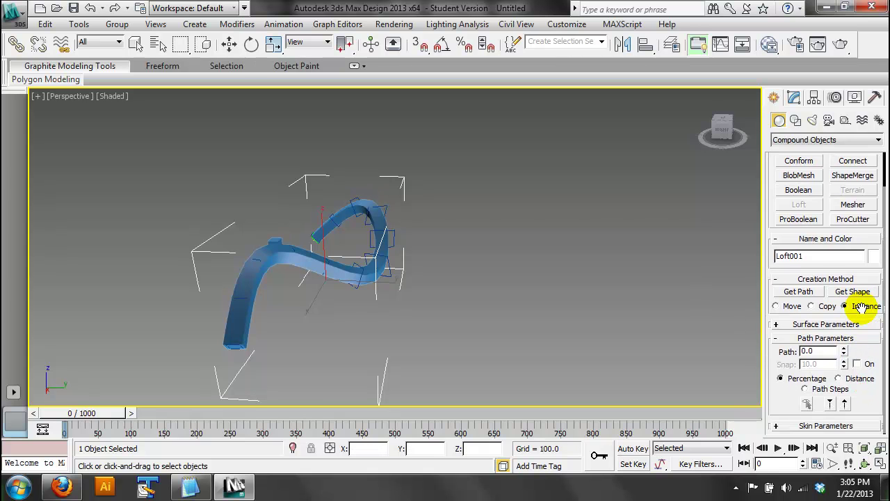
pyautogui.scroll(2, 866, 332)
pyautogui.scroll(-2, 868, 362)
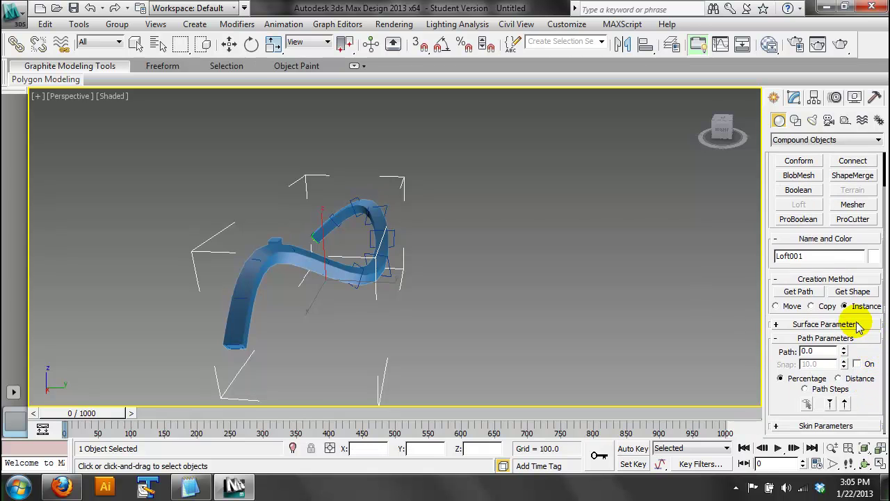
pyautogui.click(858, 309)
pyautogui.click(803, 227)
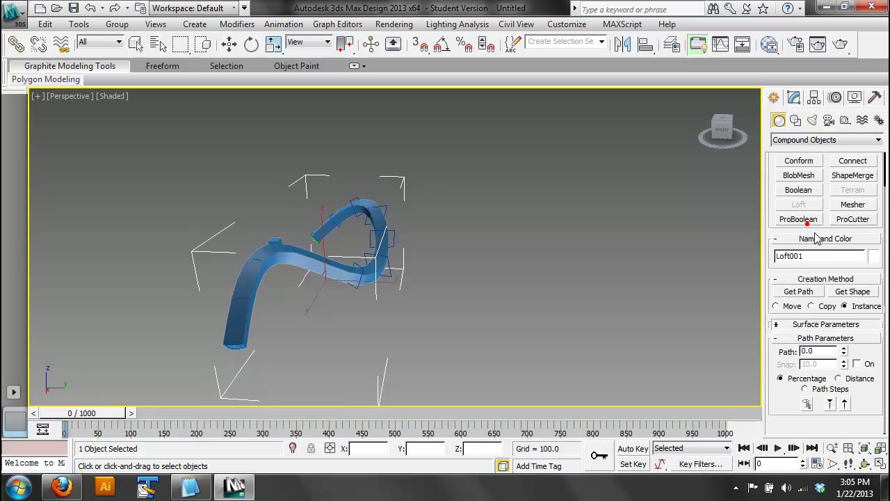
pyautogui.doubleClick(820, 352)
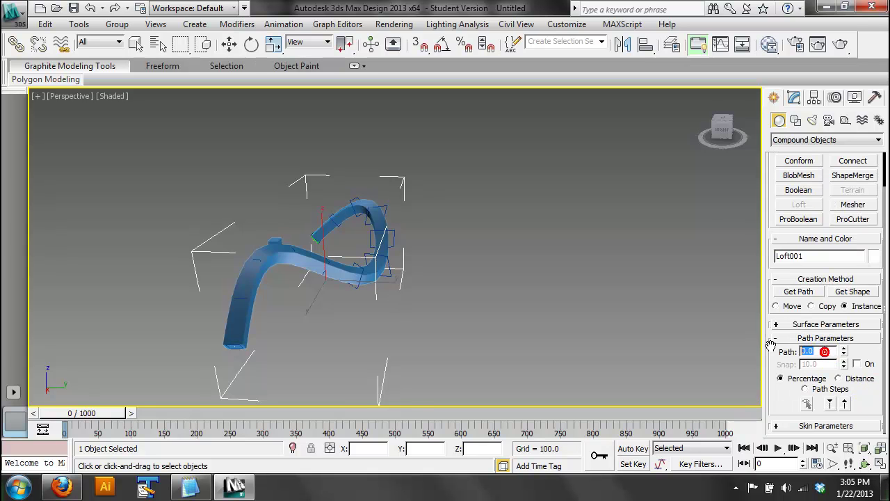
pyautogui.click(831, 389)
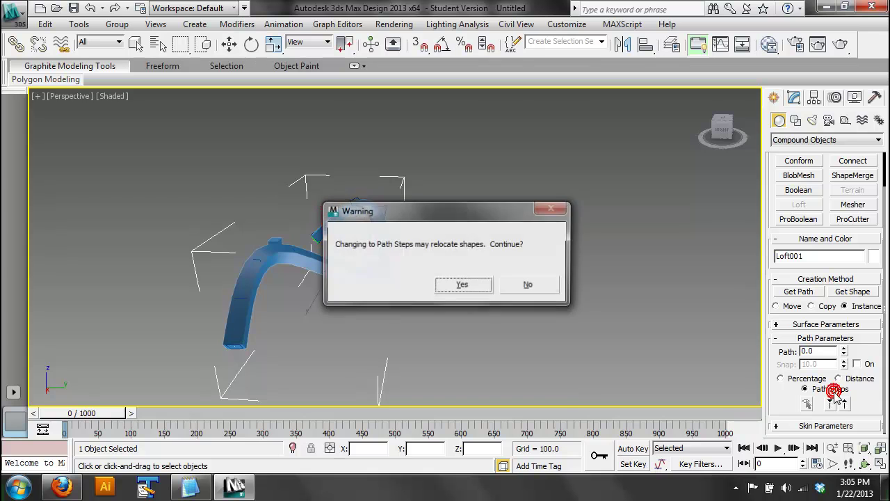
pyautogui.click(464, 285)
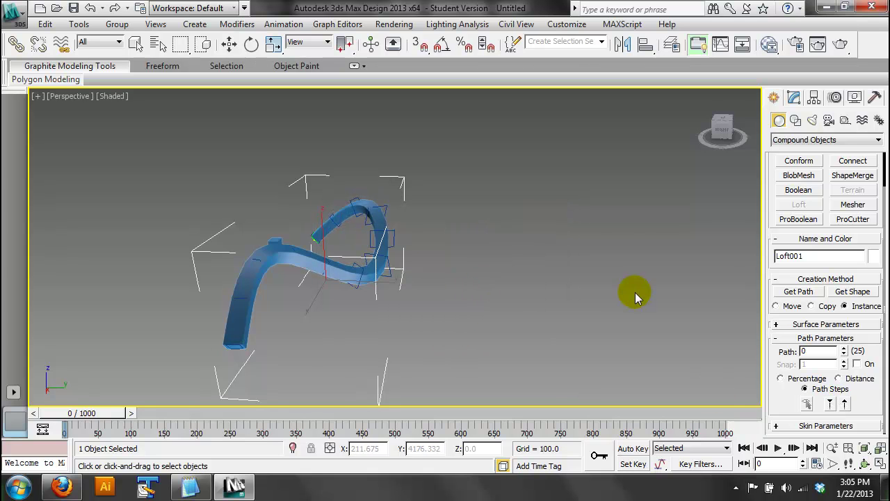
# With Move selected, pick five more rectangle copies as loft cross-sections.
pyautogui.click(791, 308)
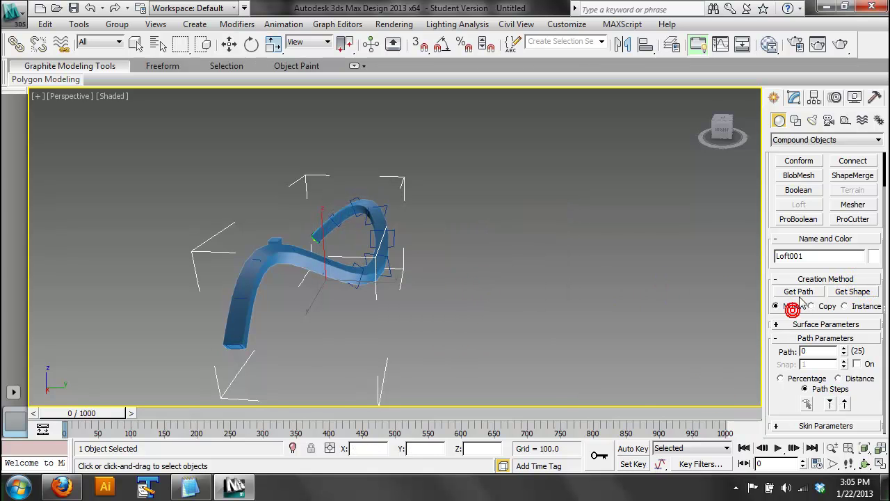
pyautogui.click(844, 293)
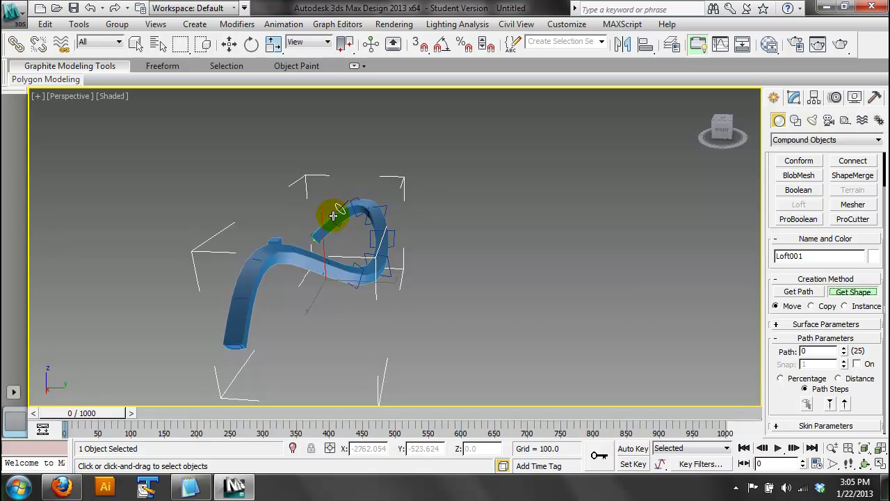
pyautogui.click(384, 201)
pyautogui.click(393, 230)
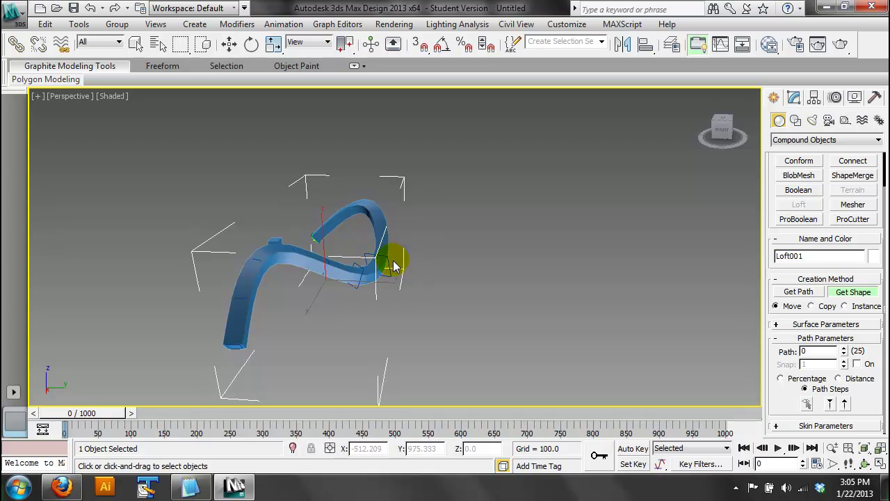
pyautogui.click(326, 266)
pyautogui.click(295, 251)
pyautogui.click(255, 259)
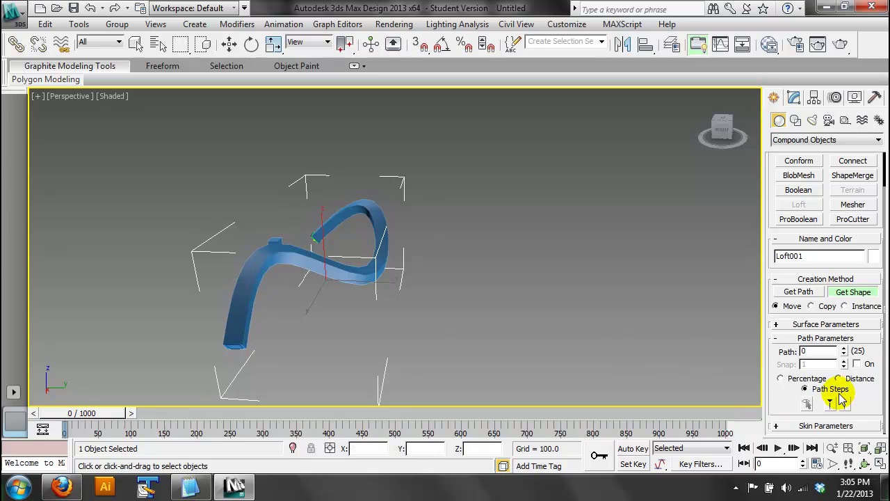
# Raise the path value to 10 using Path Steps, then set shapes back to Instance.
pyautogui.click(844, 351)
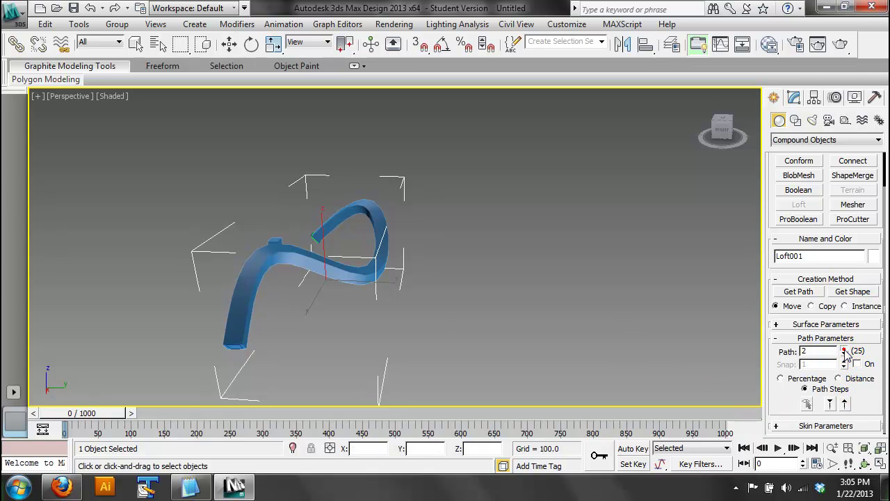
pyautogui.click(828, 387)
pyautogui.click(464, 285)
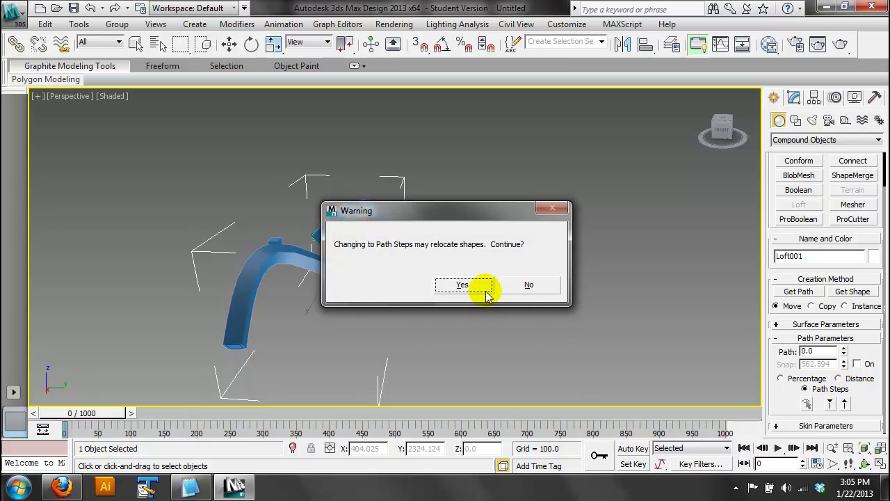
pyautogui.click(866, 393)
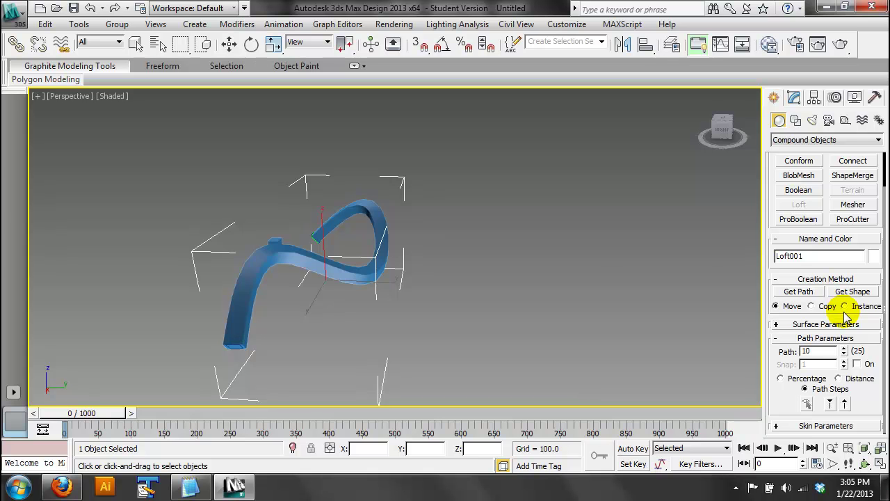
pyautogui.click(845, 307)
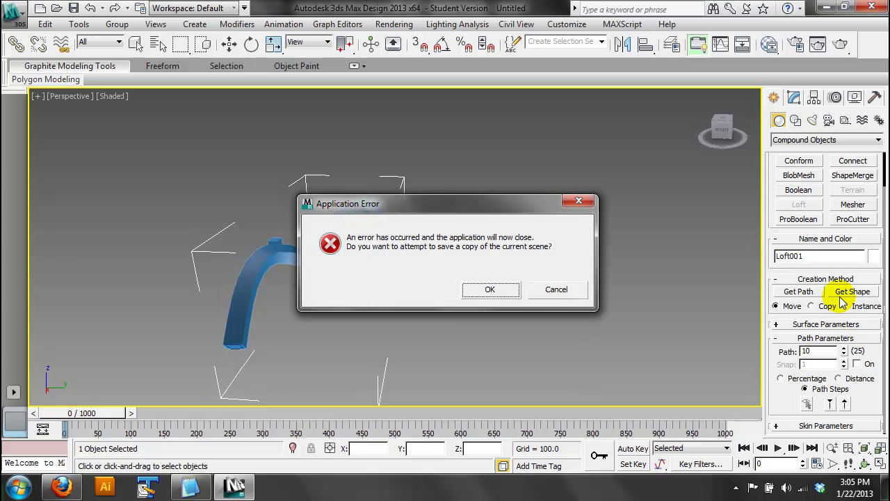
# Cancel the Application Error, close the Error Report window, and acknowledge the cancellation message.
pyautogui.click(556, 291)
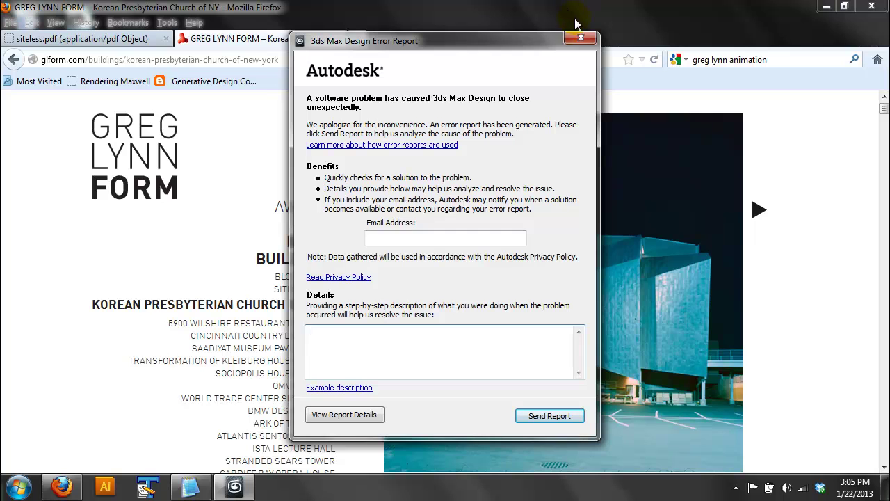
pyautogui.click(581, 38)
pyautogui.click(563, 271)
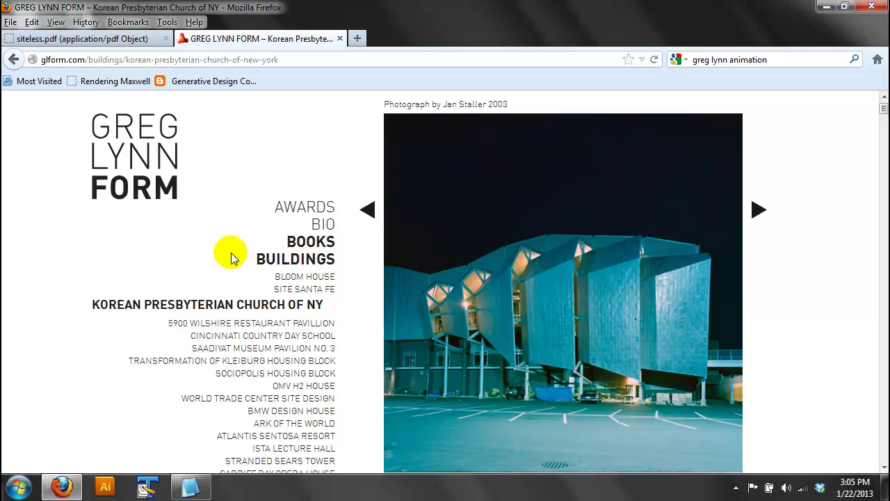
# Relaunch Autodesk 3ds Max Design 2013 64-bit from the Start menu.
pyautogui.click(16, 489)
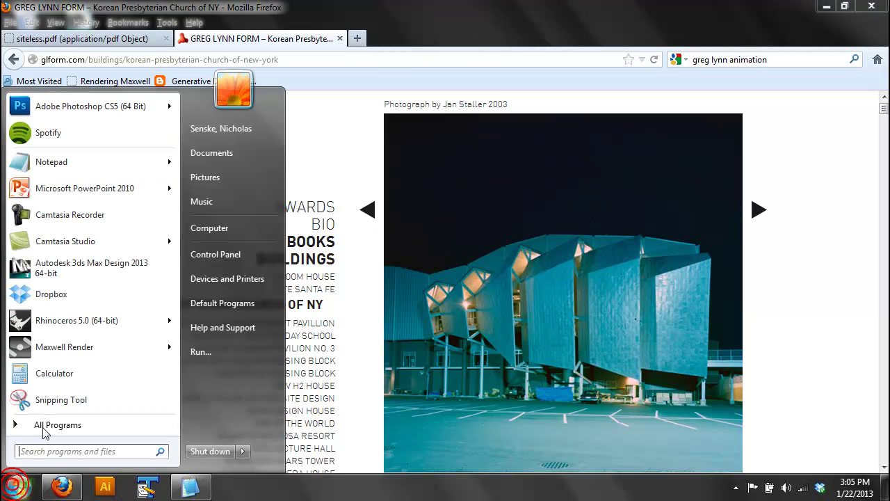
pyautogui.click(67, 273)
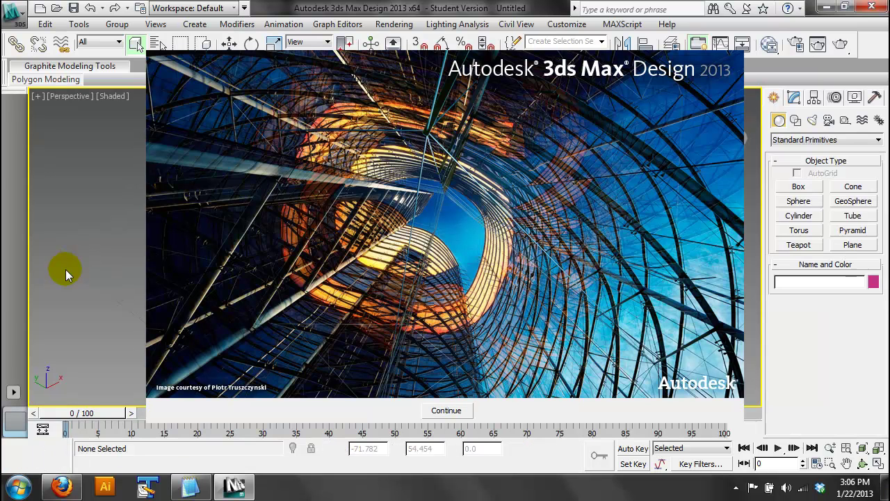
# Dismiss the splash screen and draw a looping six-point NURBS Point Curve.
pyautogui.click(449, 411)
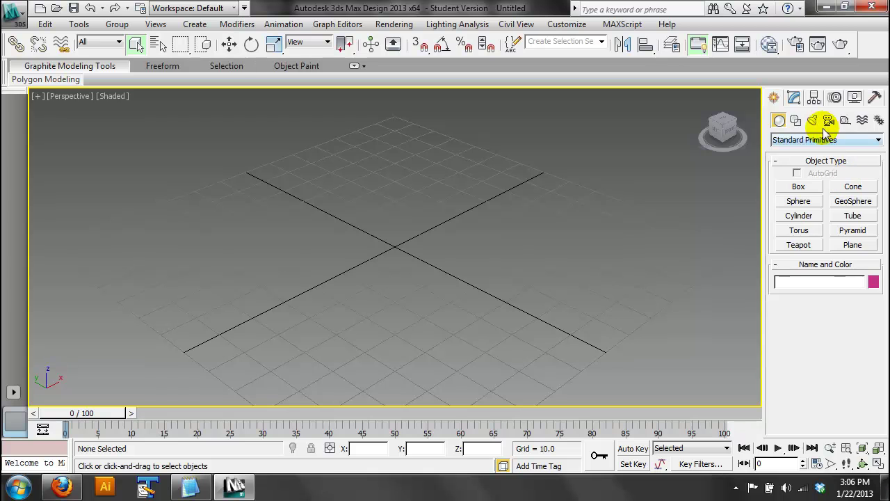
pyautogui.click(796, 120)
pyautogui.click(809, 140)
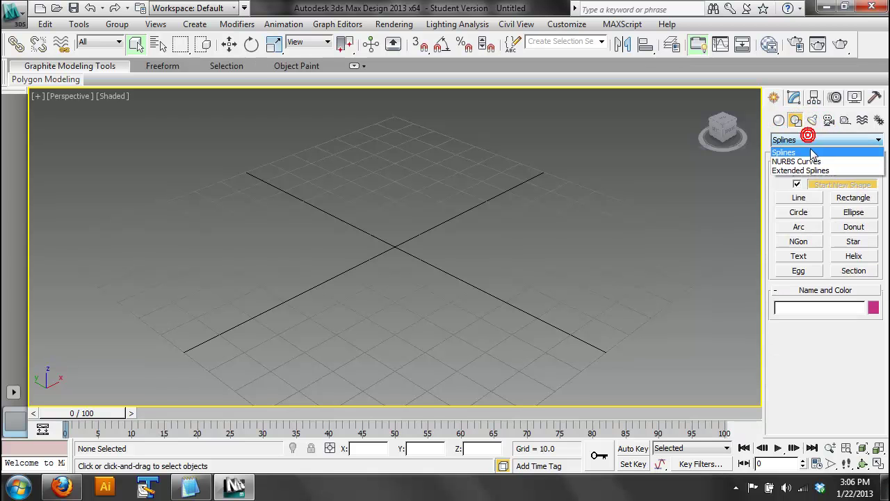
pyautogui.click(811, 161)
pyautogui.click(800, 197)
pyautogui.click(441, 356)
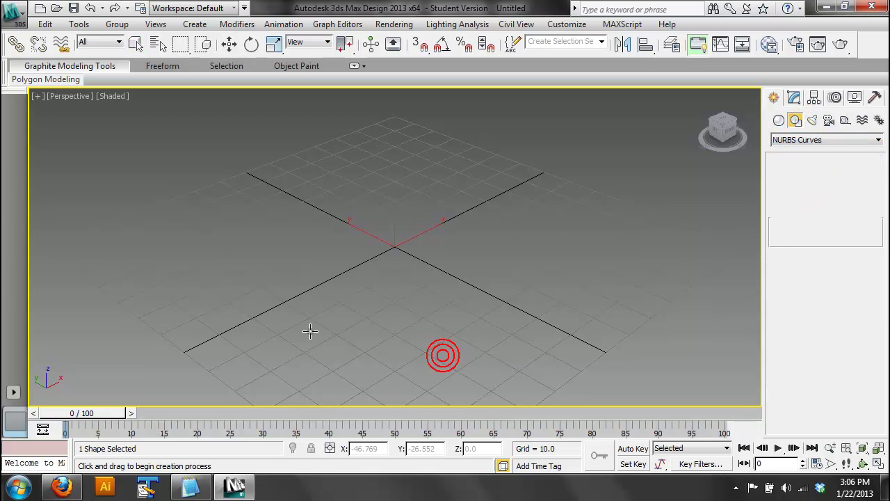
pyautogui.click(254, 298)
pyautogui.click(308, 178)
pyautogui.click(431, 149)
pyautogui.click(545, 223)
pyautogui.click(463, 258)
pyautogui.rightClick(446, 262)
# Draw a small Rectangle spline near the grid centre.
pyautogui.click(793, 98)
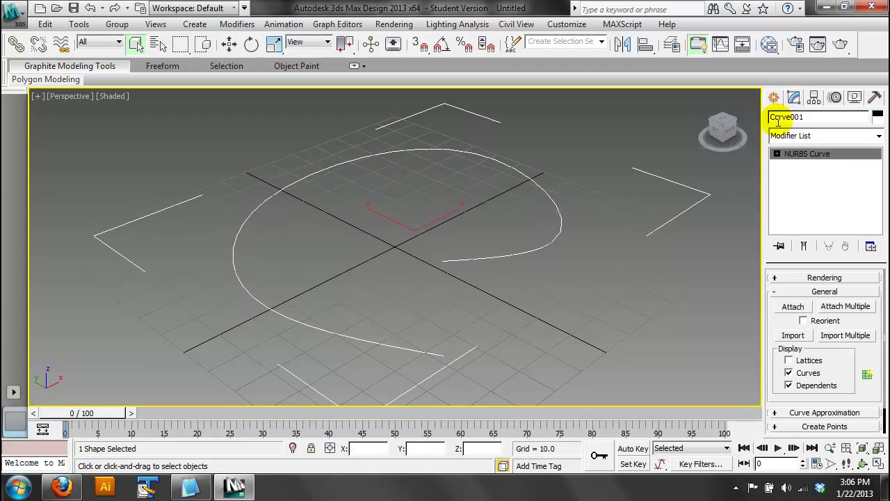
pyautogui.click(775, 99)
pyautogui.click(779, 120)
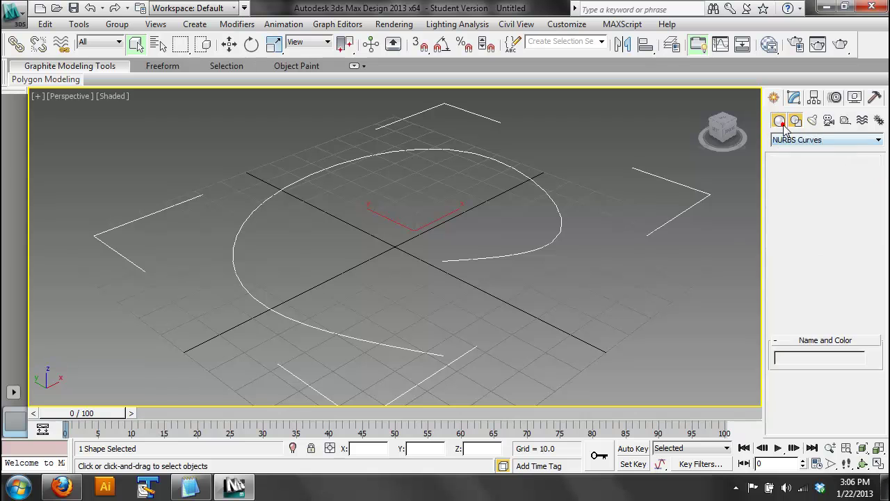
pyautogui.click(796, 120)
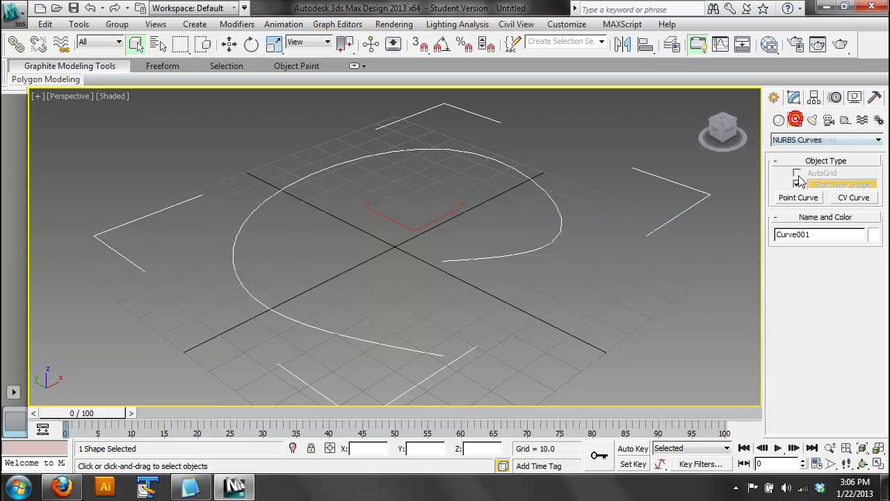
pyautogui.click(799, 139)
pyautogui.click(793, 150)
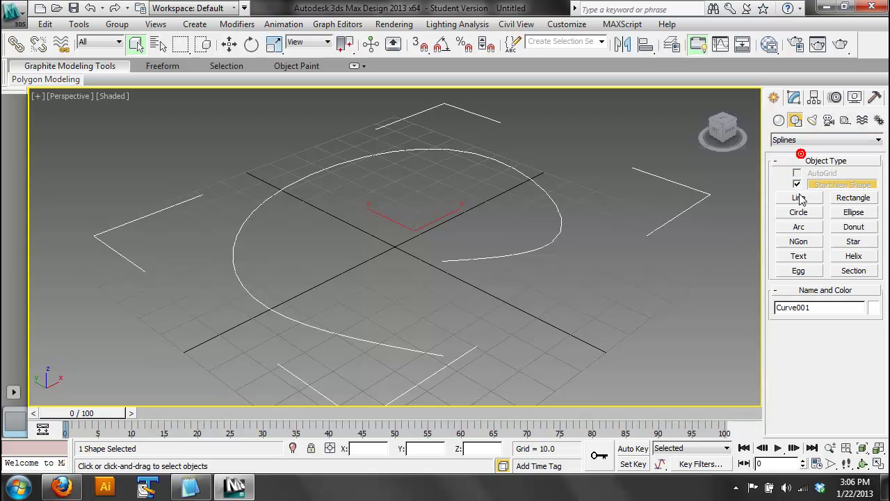
pyautogui.click(854, 198)
pyautogui.moveTo(434, 213); pyautogui.dragTo(428, 239)
# Assign a Path Constraint to the rectangle's Position track with Curve001 as the path.
pyautogui.click(835, 97)
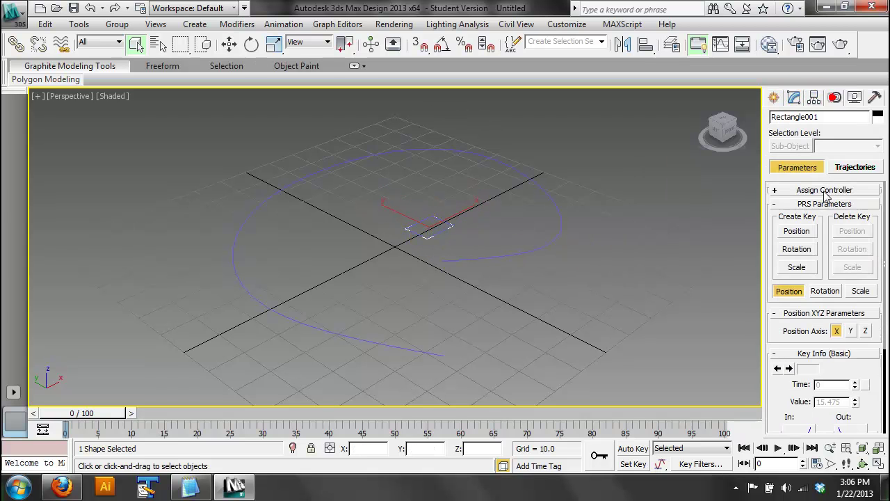
pyautogui.click(825, 190)
pyautogui.click(823, 232)
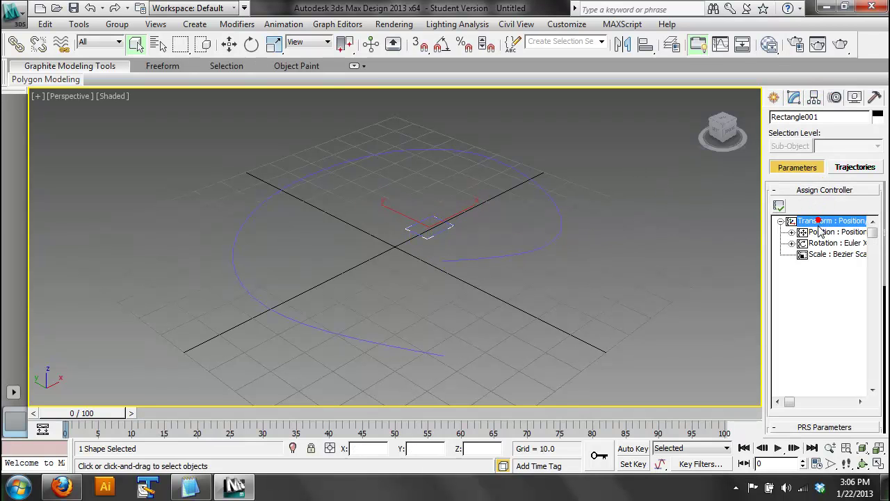
pyautogui.click(779, 206)
pyautogui.doubleClick(376, 180)
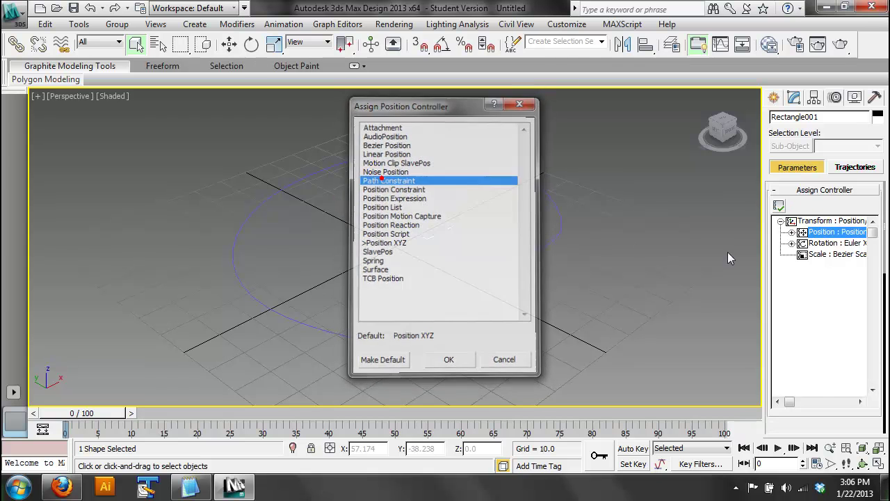
pyautogui.scroll(-5, 812, 407)
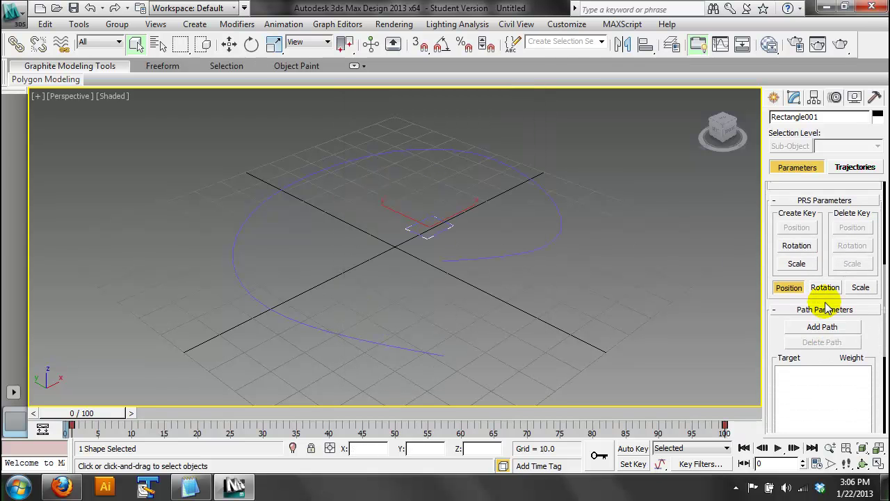
pyautogui.click(823, 328)
pyautogui.click(533, 249)
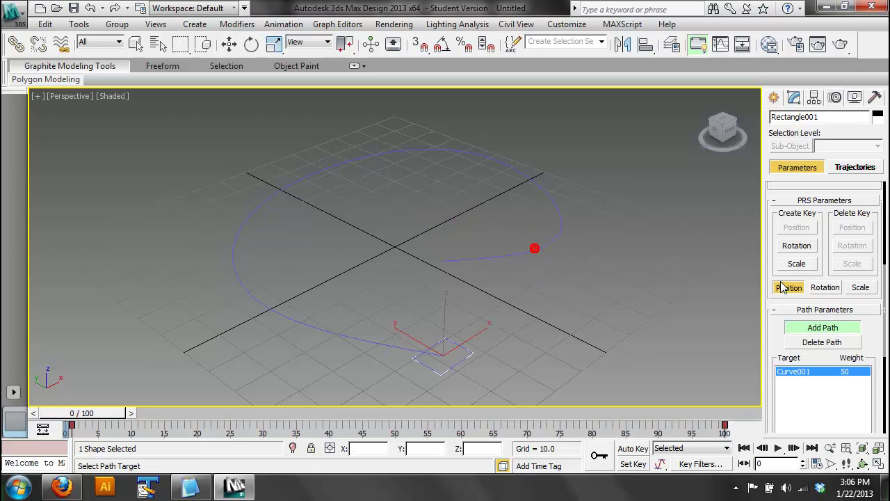
# Enable Follow with axis Z, scrub to frame 44, and select the curve.
pyautogui.scroll(-5, 878, 342)
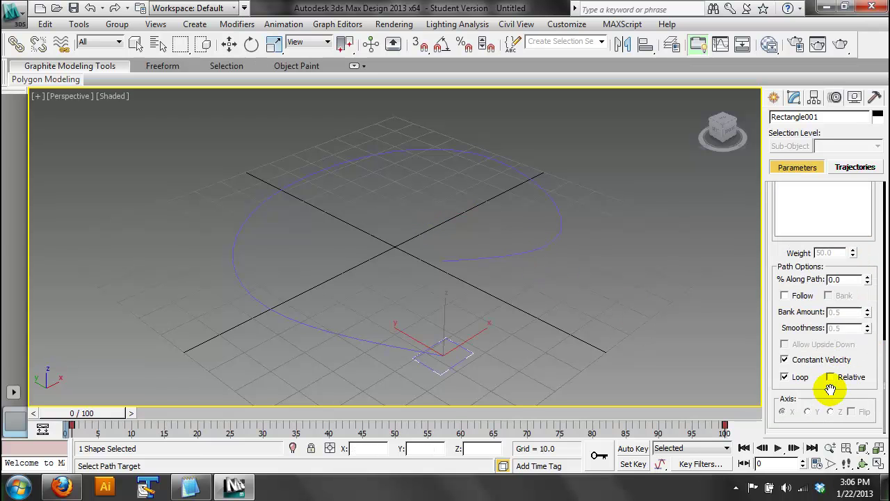
pyautogui.click(800, 295)
pyautogui.click(831, 412)
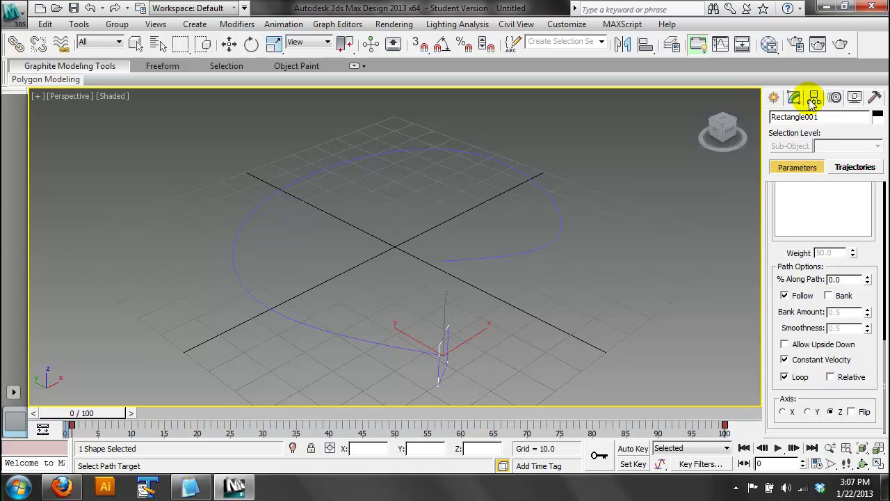
pyautogui.moveTo(109, 414); pyautogui.dragTo(411, 379)
pyautogui.click(230, 44)
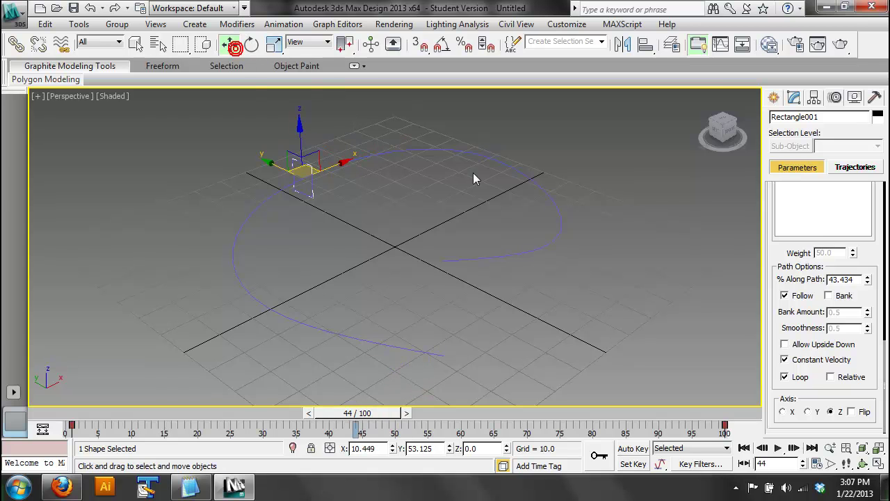
pyautogui.click(480, 158)
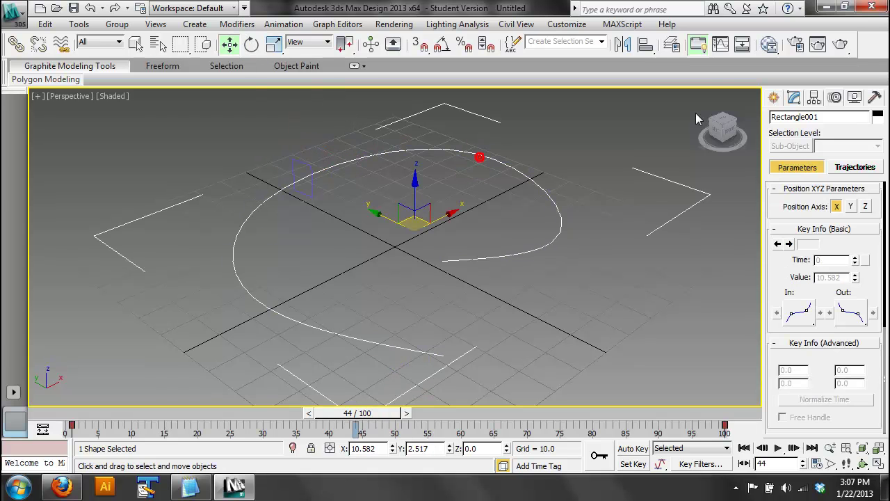
# At Curve001's Point sub-object level, drag two points to reshape the loop.
pyautogui.click(794, 98)
pyautogui.click(778, 154)
pyautogui.click(800, 165)
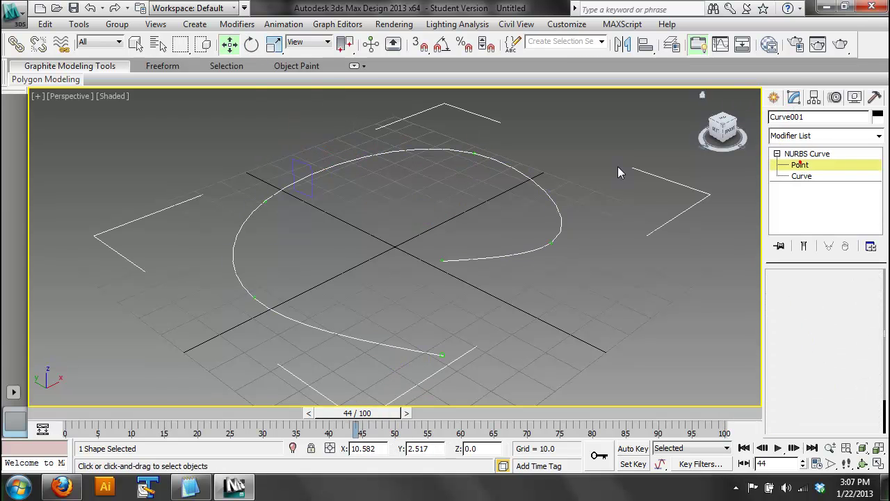
pyautogui.click(444, 262)
pyautogui.moveTo(450, 272); pyautogui.dragTo(709, 310)
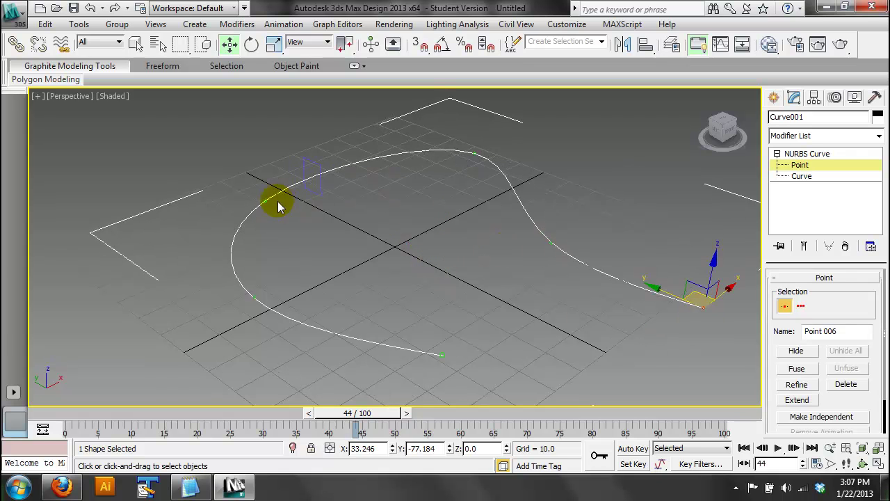
pyautogui.moveTo(269, 201); pyautogui.dragTo(457, 247)
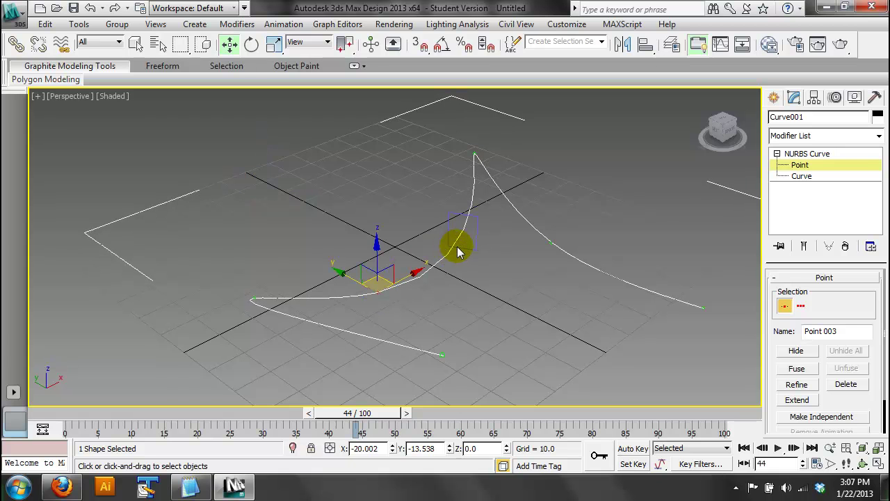
pyautogui.click(468, 255)
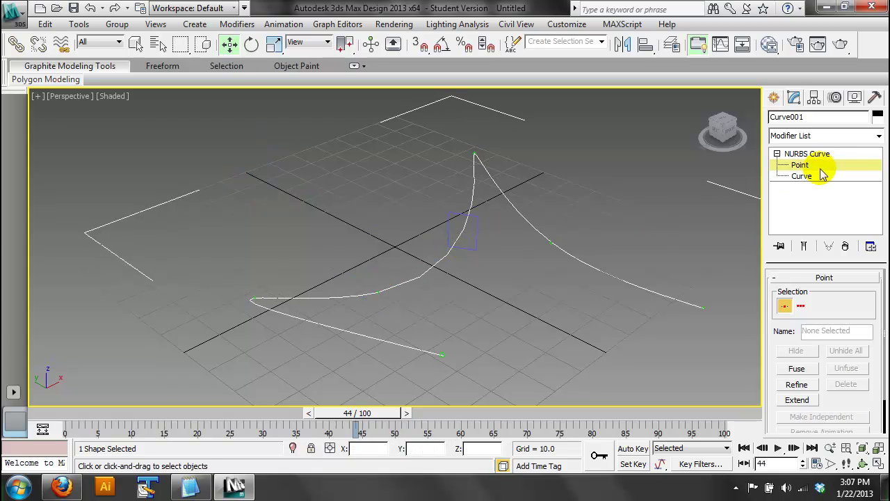
pyautogui.click(818, 166)
# Colour Rectangle001 pale yellow.
pyautogui.click(475, 226)
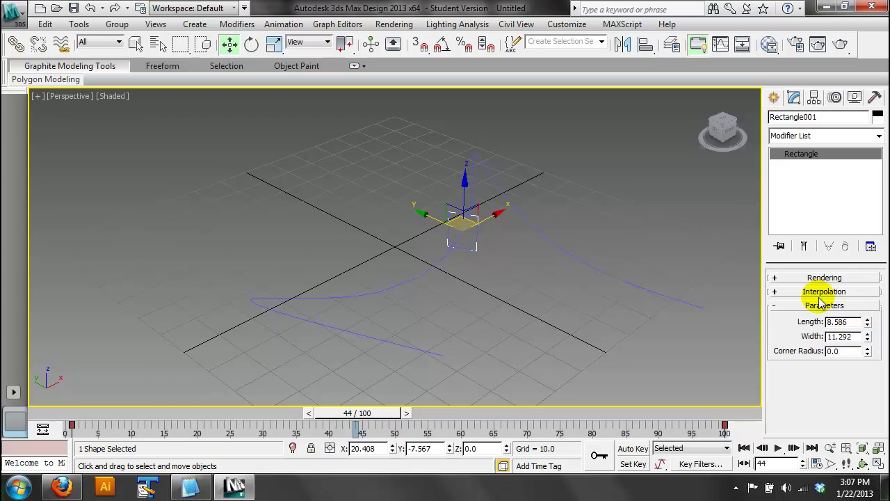
pyautogui.click(878, 117)
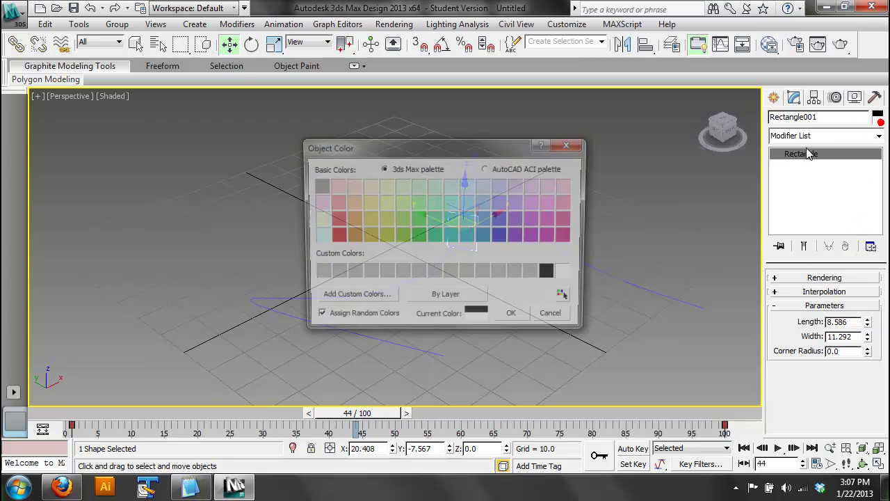
pyautogui.click(384, 186)
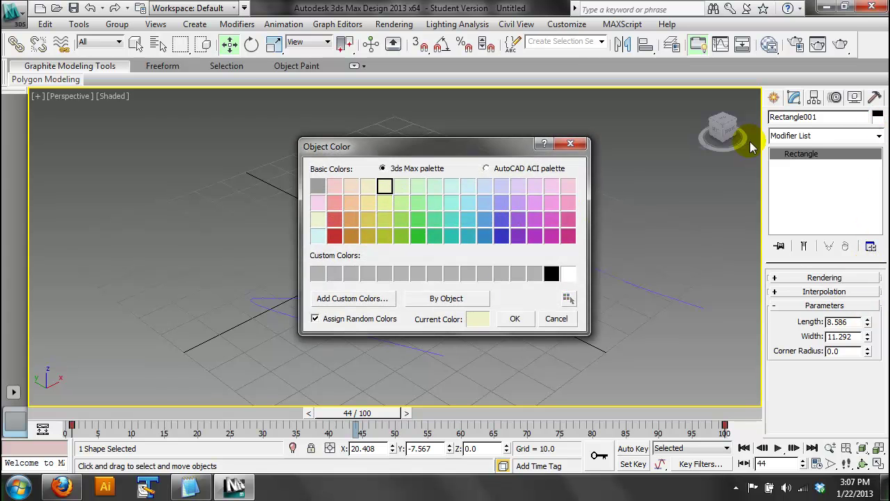
pyautogui.click(521, 318)
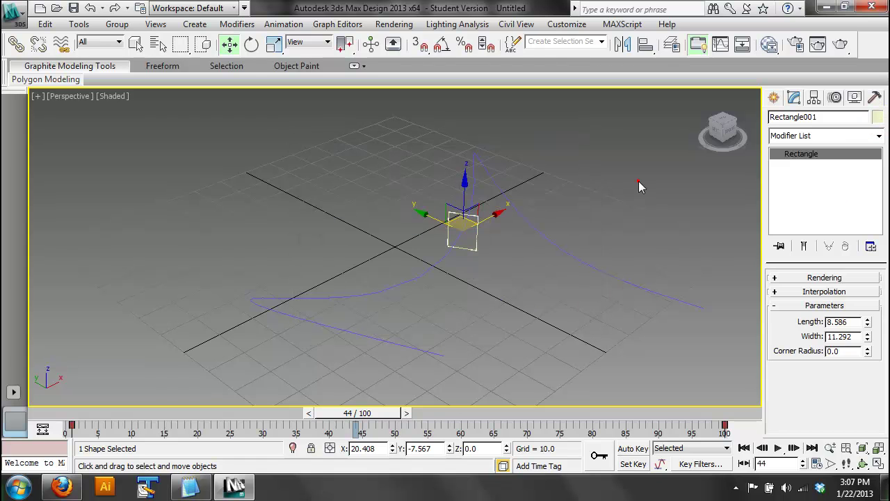
pyautogui.click(529, 273)
# Scrub to frame 37 and move curve Point 003 to reshape the curve's middle.
pyautogui.moveTo(342, 412); pyautogui.dragTo(309, 432)
pyautogui.press('w')
pyautogui.click(409, 281)
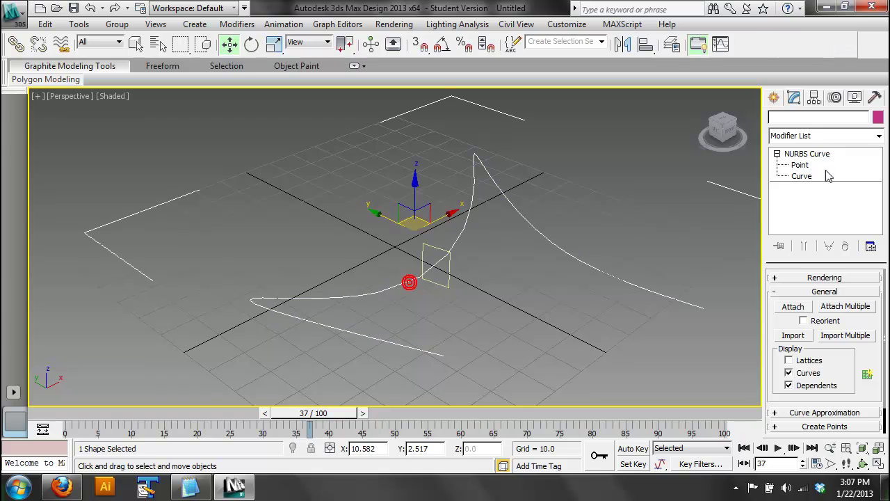
pyautogui.click(800, 165)
pyautogui.click(434, 268)
pyautogui.moveTo(433, 269); pyautogui.dragTo(592, 358)
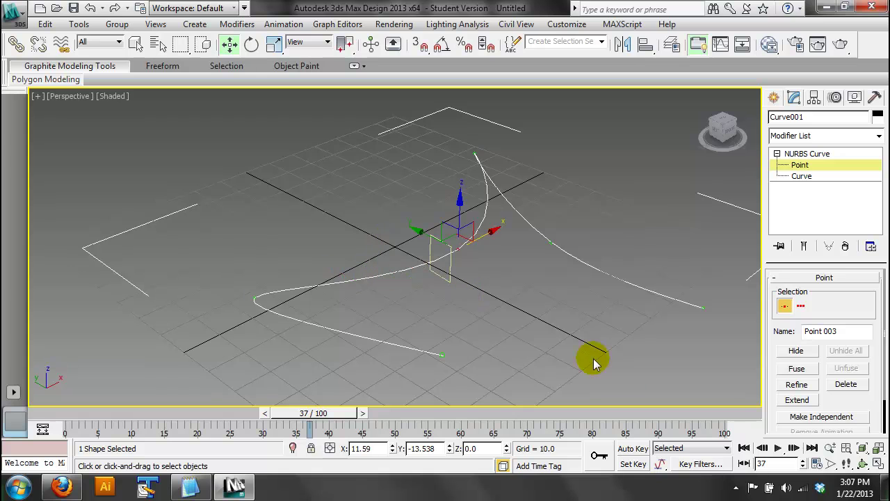
pyautogui.click(635, 381)
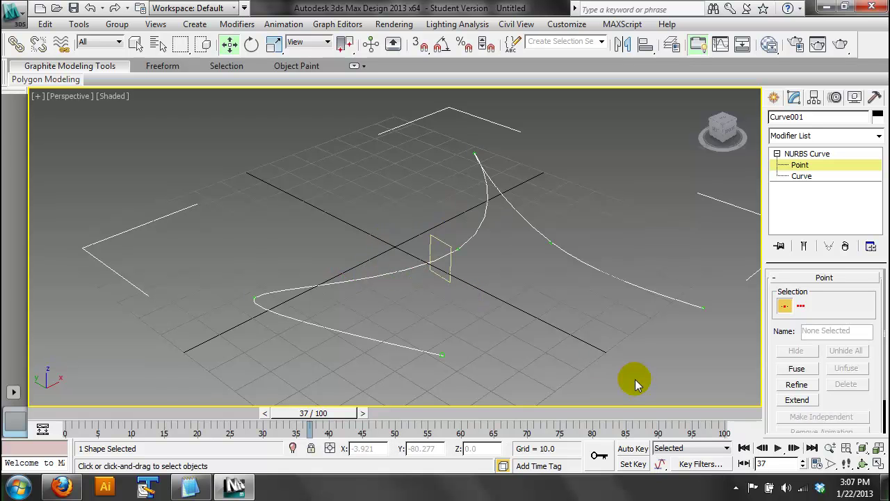
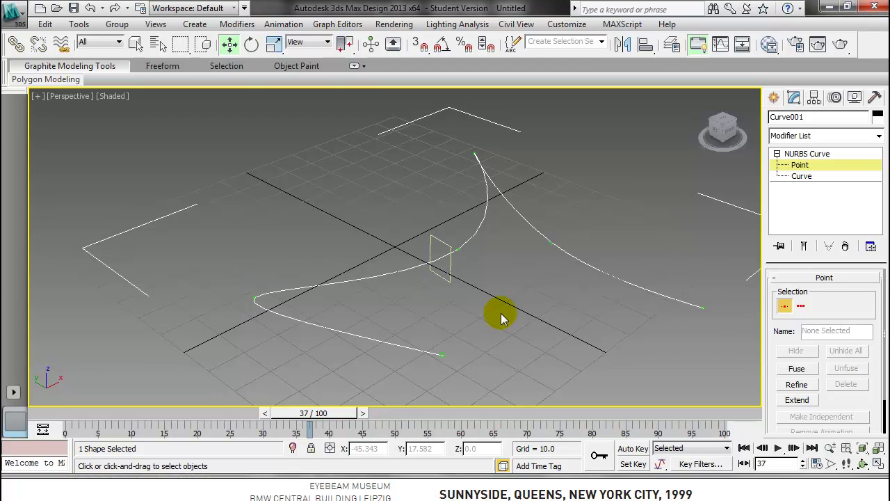
# Toggle the expert viewport view, then glance at the ADM Week 2 notes in Notepad2.
pyautogui.hotkey('ctrl', 'x')
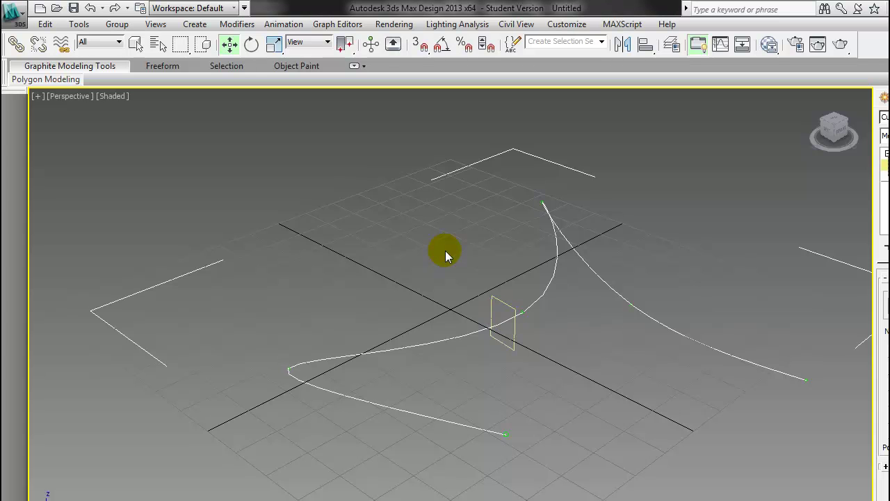
pyautogui.hotkey('ctrl', 'x')
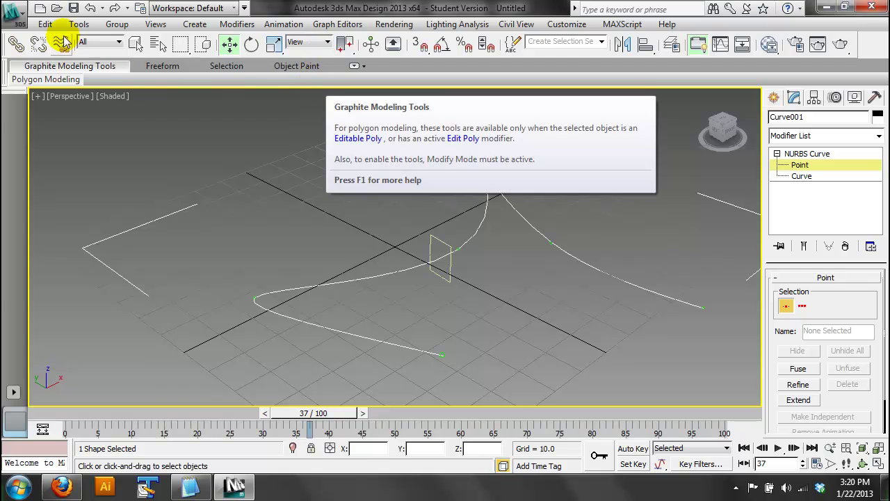
pyautogui.click(190, 486)
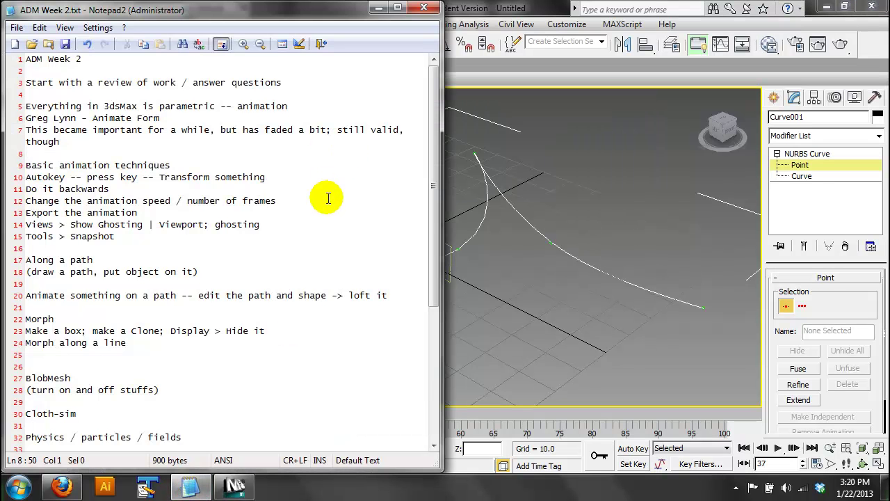
pyautogui.click(379, 7)
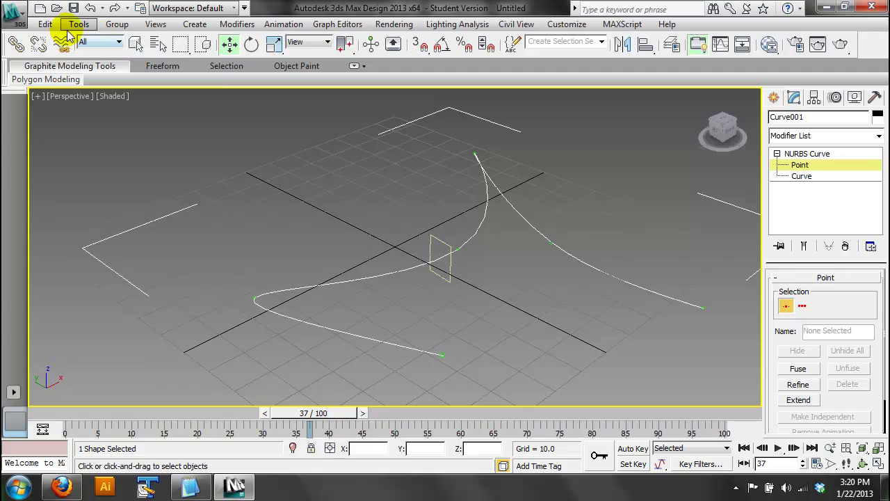
# Start a new scene from the Application menu, answering No to saving the curve scene.
pyautogui.click(44, 23)
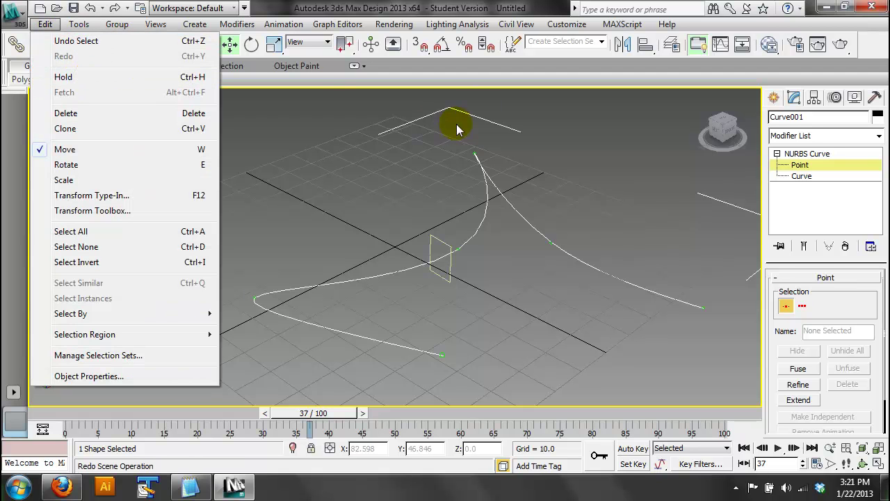
pyautogui.click(13, 14)
pyautogui.click(13, 14)
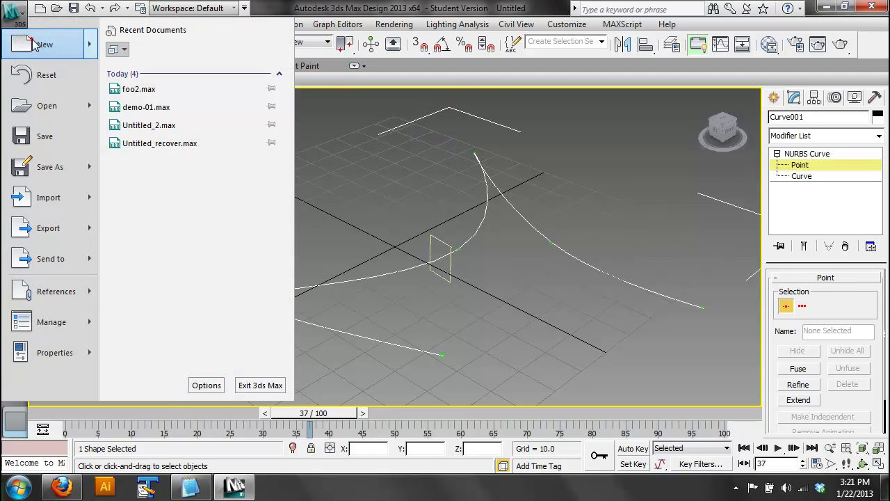
pyautogui.click(35, 43)
pyautogui.click(455, 288)
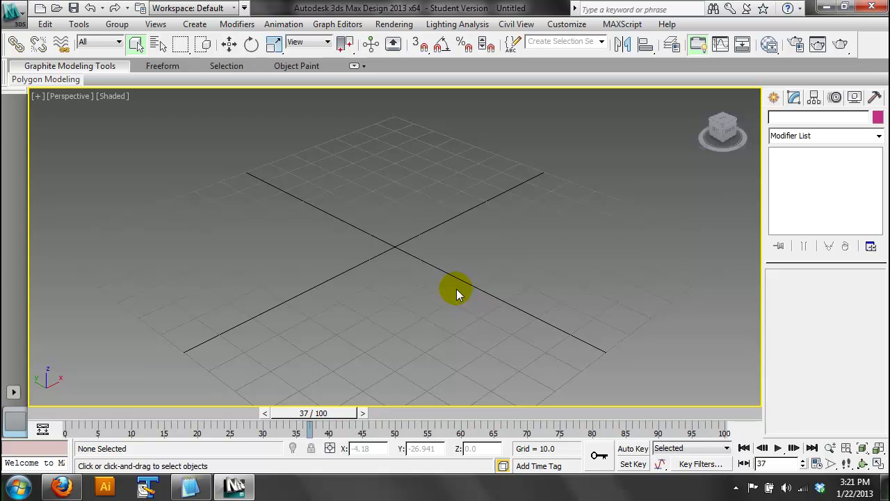
# Draw a standard-primitive Box left of centre and a Sphere to its right.
pyautogui.click(774, 98)
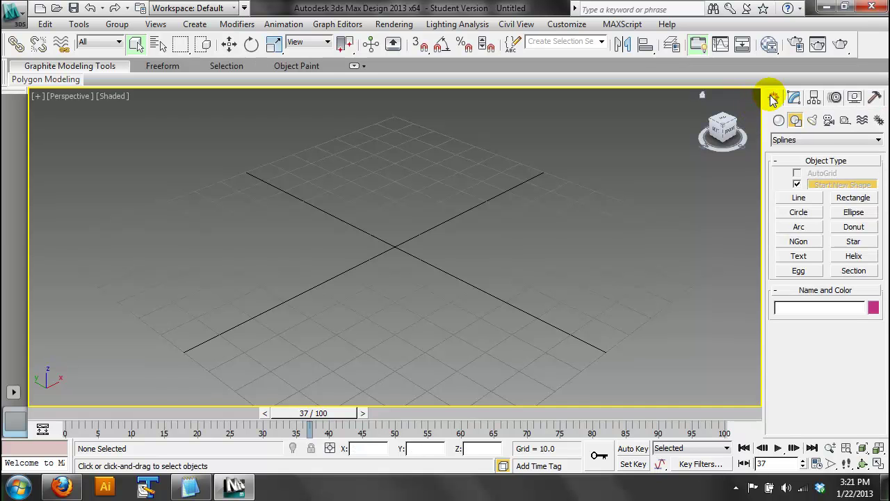
pyautogui.click(779, 121)
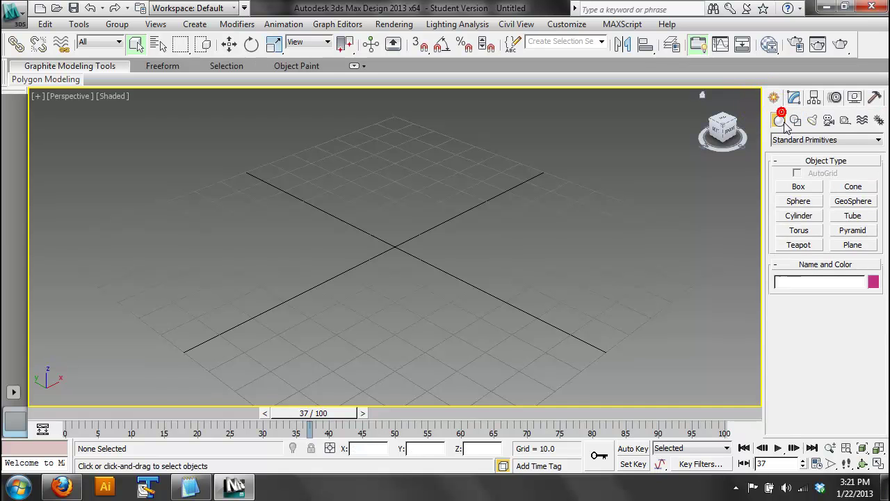
pyautogui.click(807, 184)
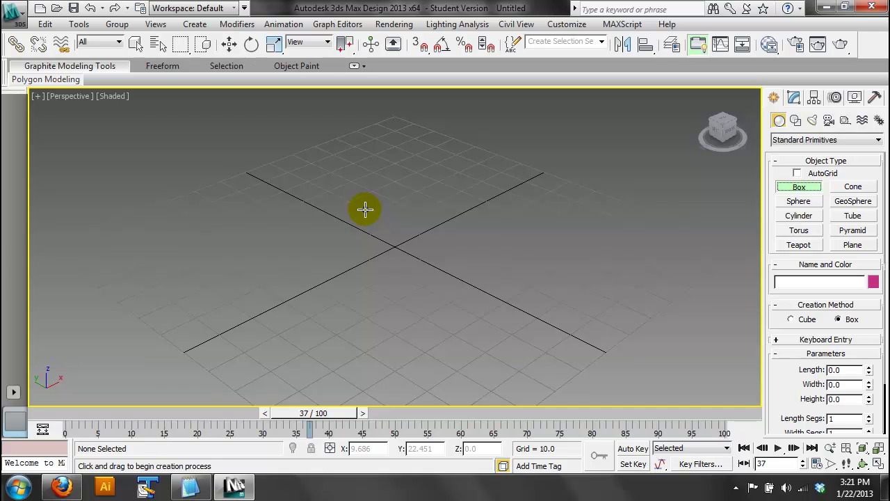
pyautogui.moveTo(311, 201); pyautogui.dragTo(313, 284)
pyautogui.click(330, 176)
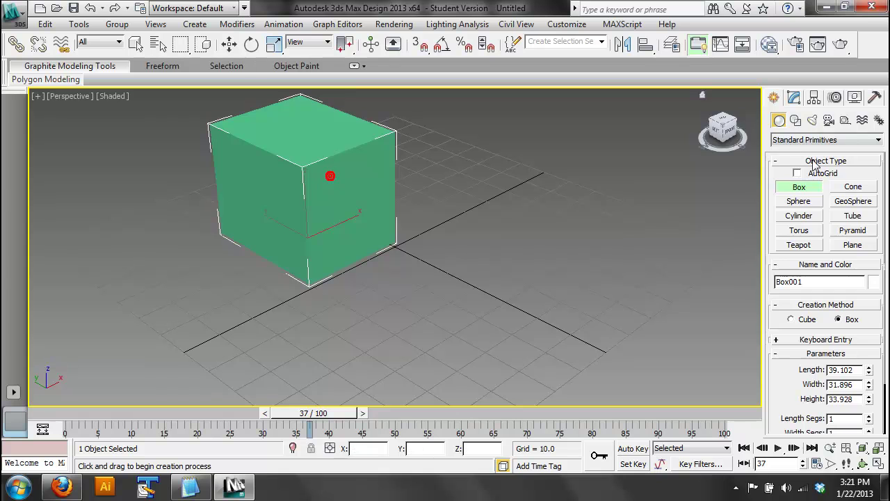
pyautogui.click(800, 201)
pyautogui.moveTo(565, 242); pyautogui.dragTo(571, 292)
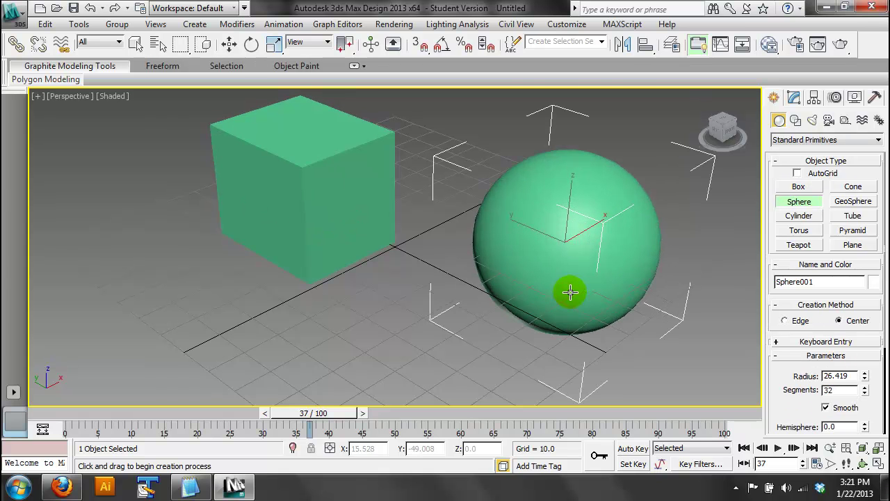
# Switch viewport shading to Edged Faces and select both the box and sphere.
pyautogui.click(112, 96)
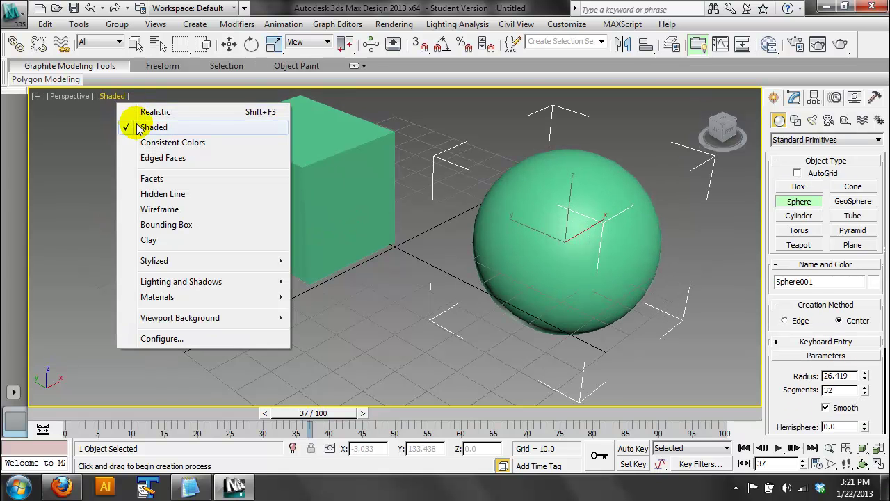
pyautogui.click(171, 159)
pyautogui.click(230, 43)
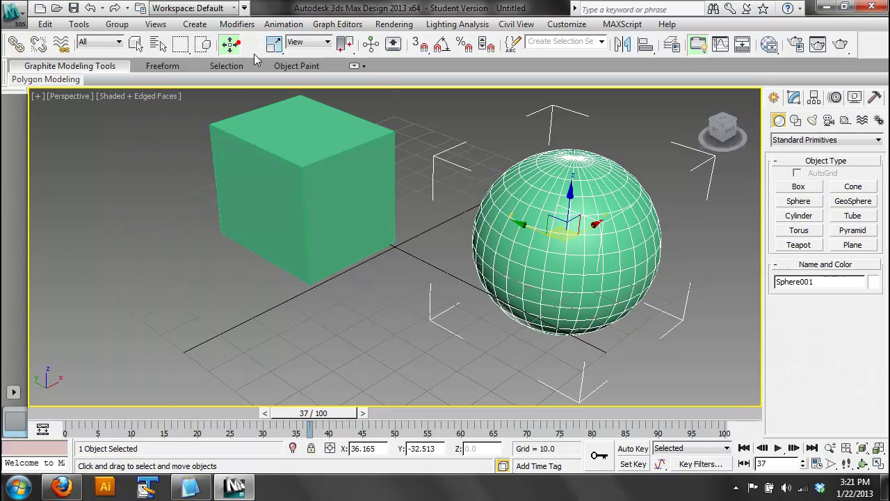
pyautogui.click(379, 155)
pyautogui.click(447, 133)
pyautogui.hotkey('ctrl', 'a')
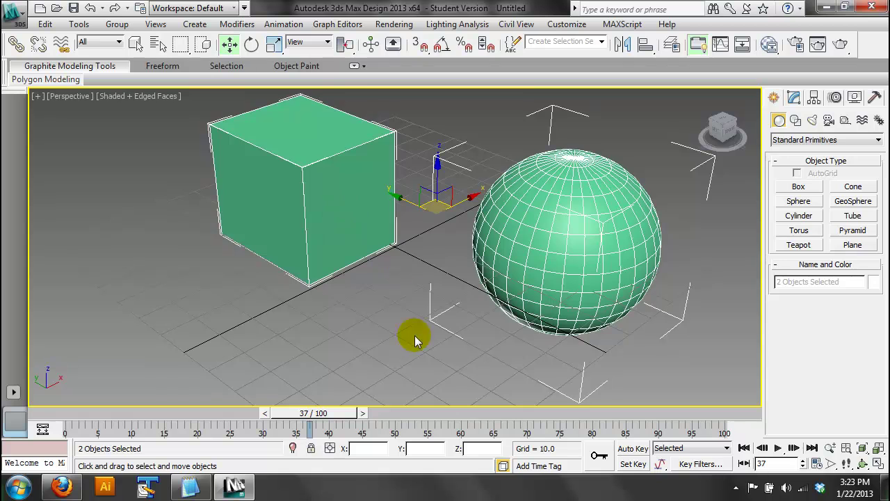
# Clone the sphere via Edit > Clone as an independent Copy named Sphere002.
pyautogui.click(549, 246)
pyautogui.moveTo(543, 351); pyautogui.dragTo(543, 306, button='middle')
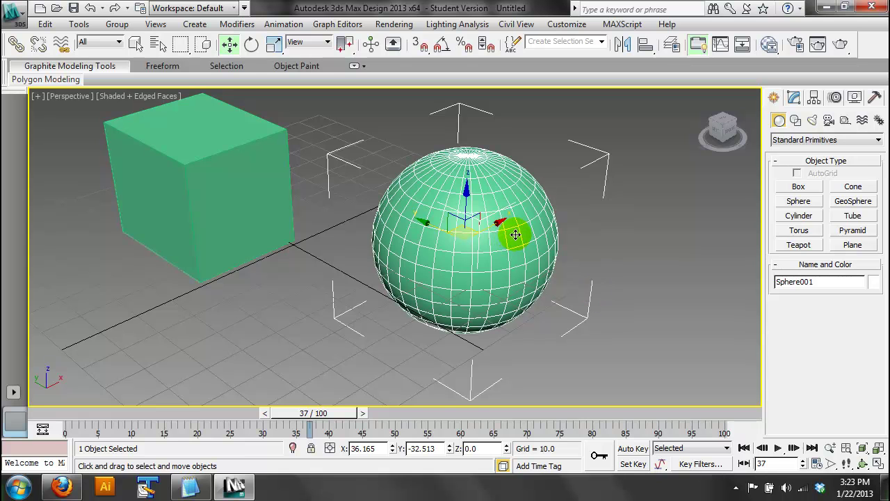
pyautogui.click(79, 24)
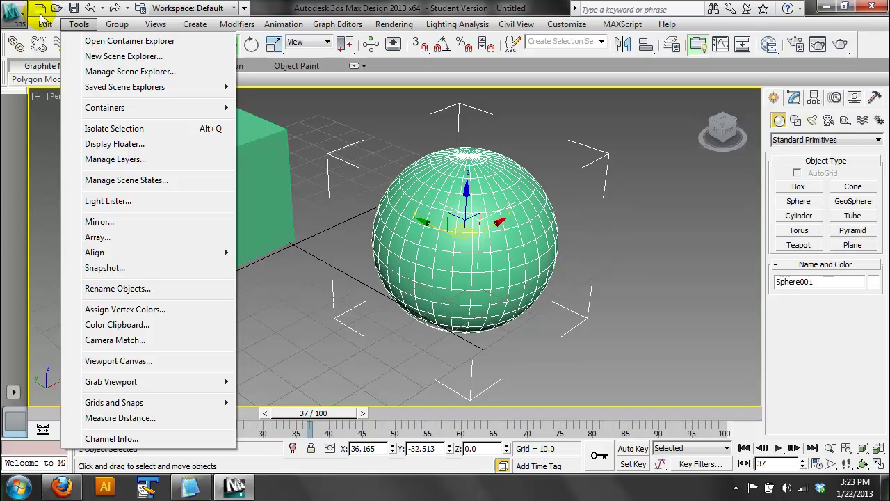
pyautogui.moveTo(43, 20)
pyautogui.click(70, 128)
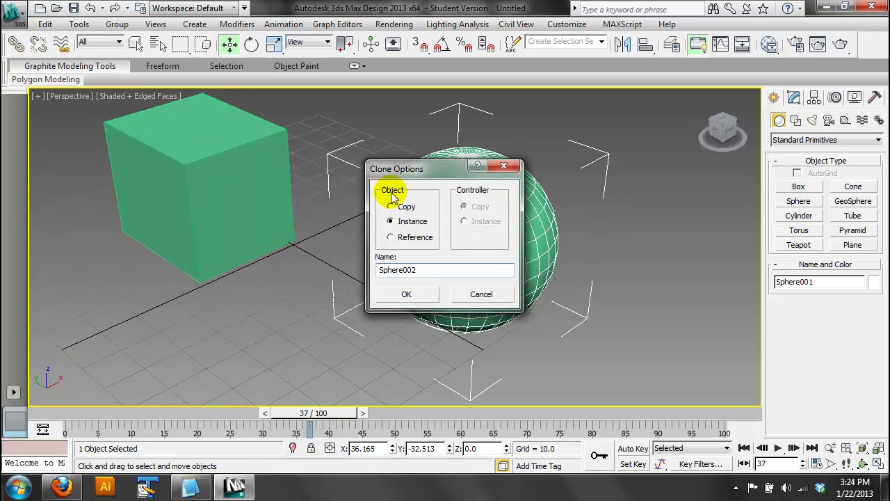
pyautogui.click(393, 206)
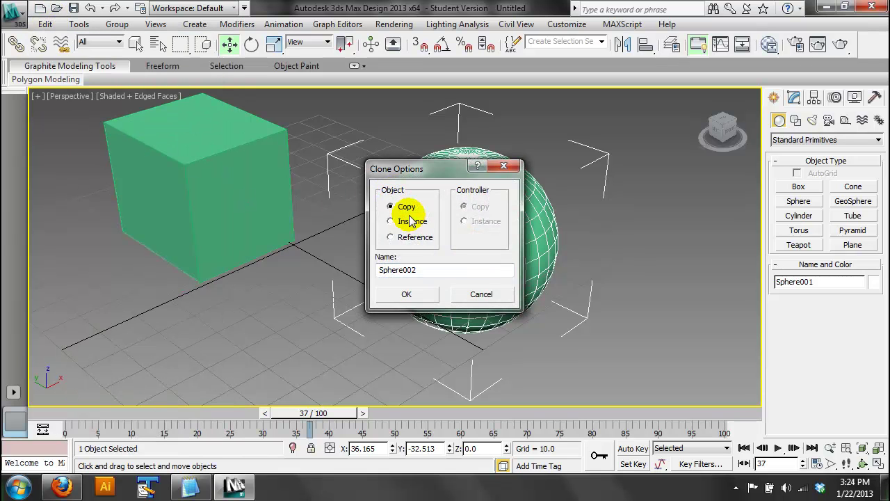
pyautogui.click(408, 292)
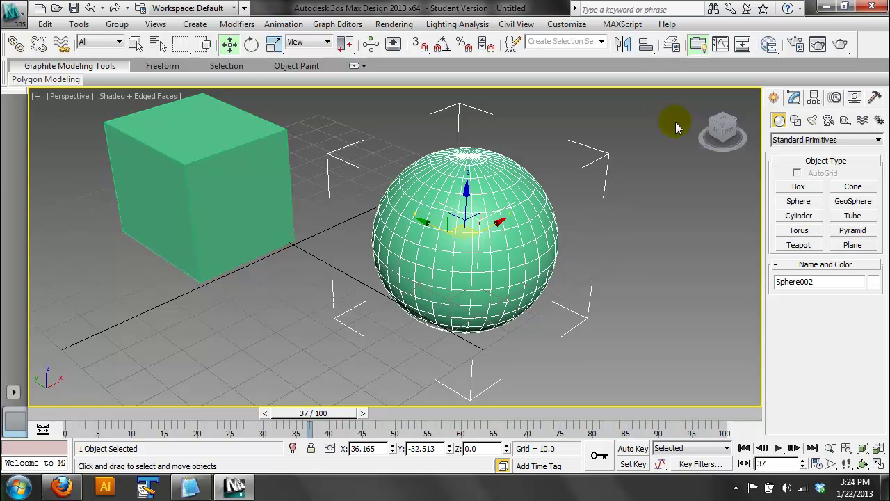
# Hide Sphere002, then select Sphere001 and show its parameters in the Modify panel.
pyautogui.rightClick(516, 183)
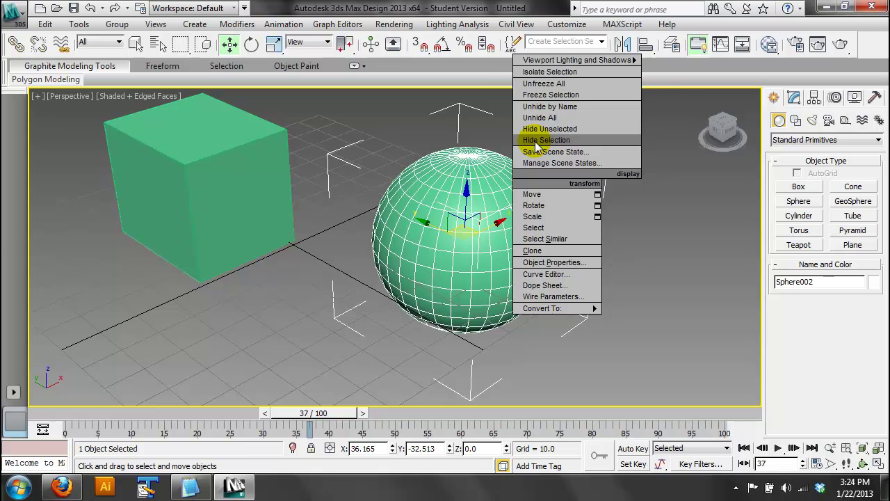
pyautogui.click(540, 141)
pyautogui.click(535, 194)
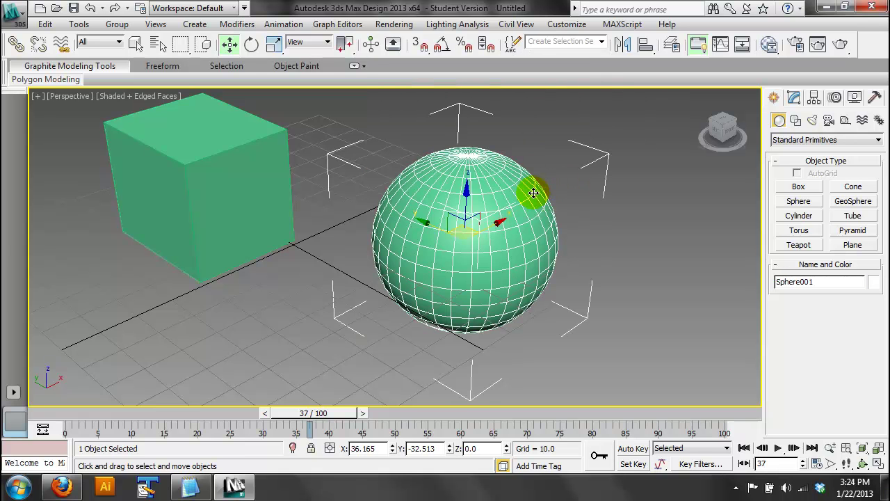
pyautogui.rightClick(534, 194)
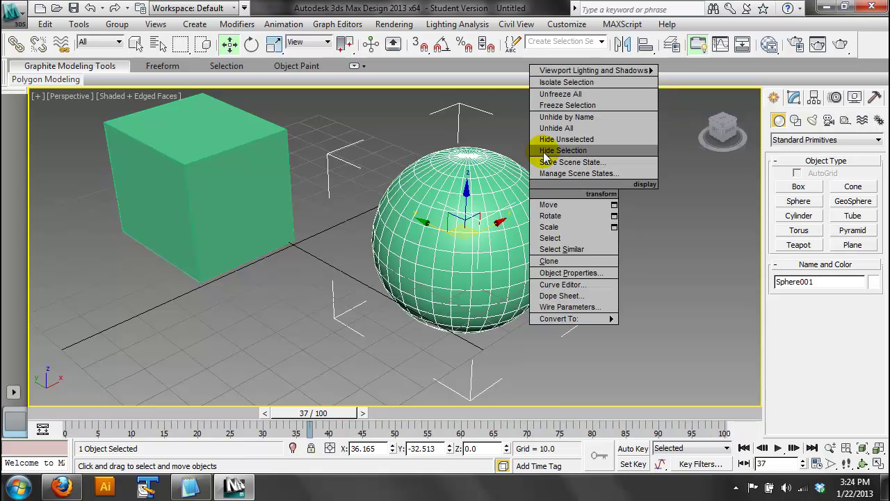
pyautogui.click(659, 405)
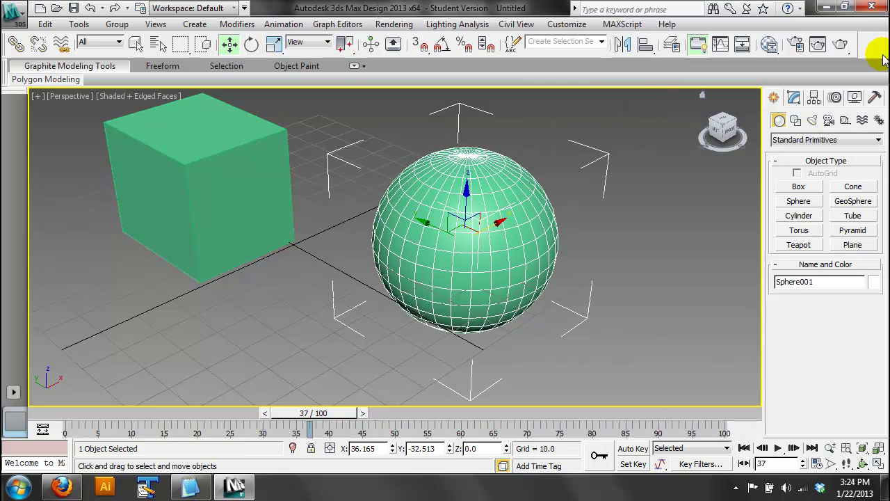
pyautogui.click(795, 98)
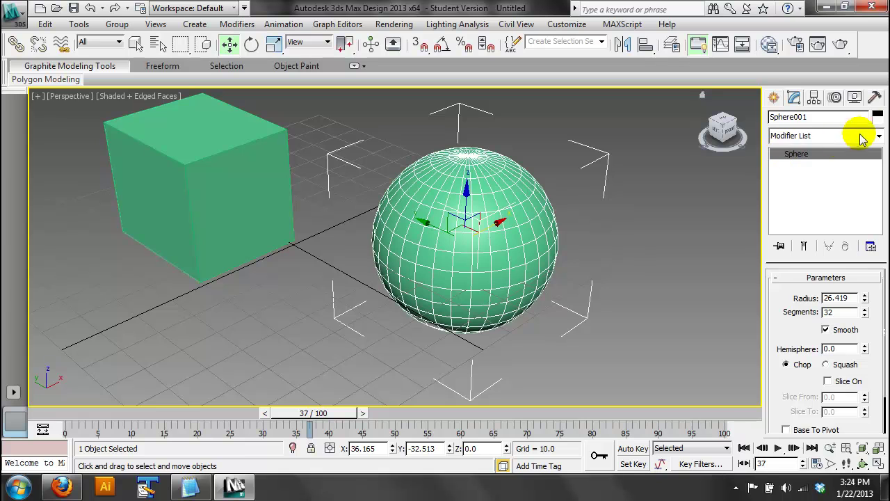
# Add an Edit Mesh modifier to Sphere001 and enter Vertex sub-object mode.
pyautogui.click(880, 137)
pyautogui.click(879, 136)
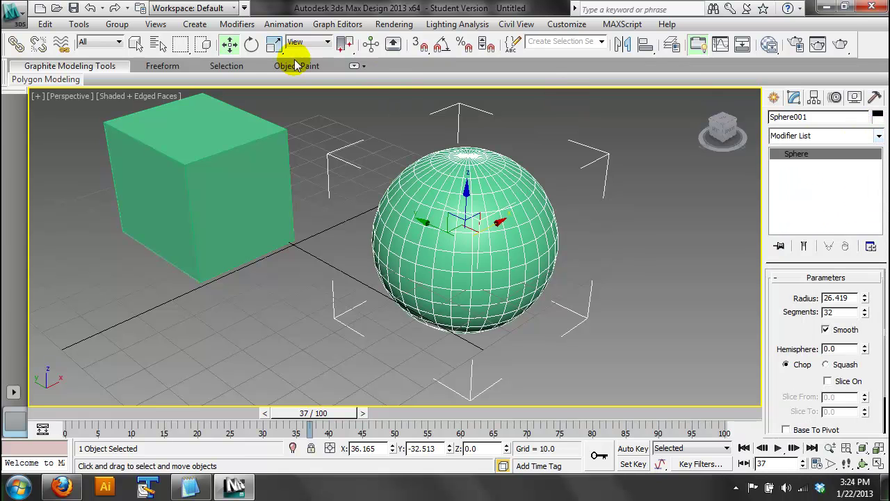
pyautogui.click(879, 136)
pyautogui.moveTo(878, 159); pyautogui.dragTo(881, 221)
pyautogui.click(798, 273)
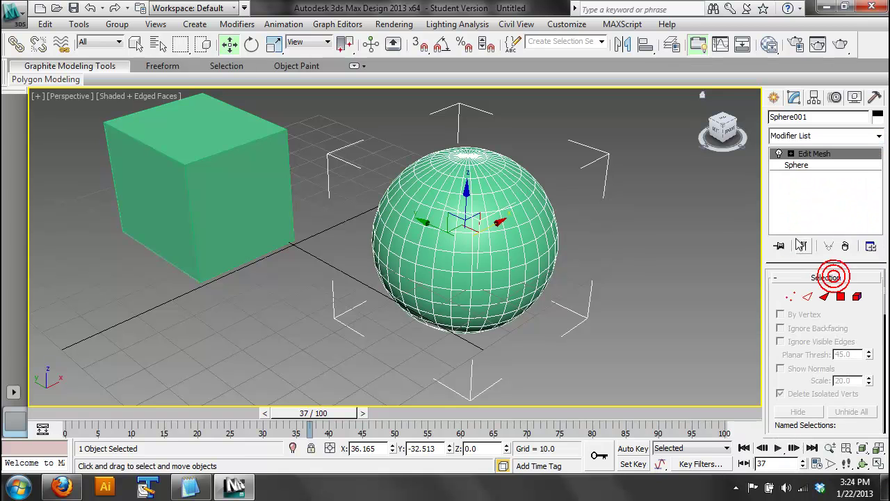
pyautogui.click(792, 297)
pyautogui.click(455, 232)
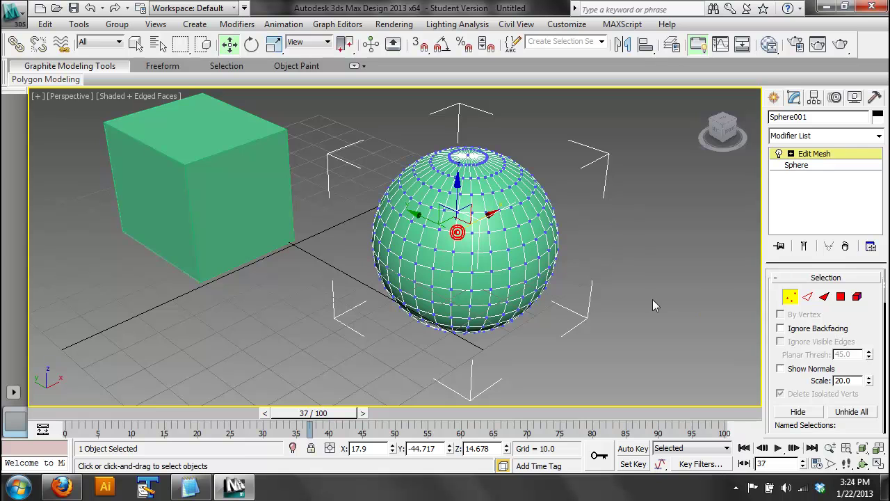
pyautogui.click(574, 311)
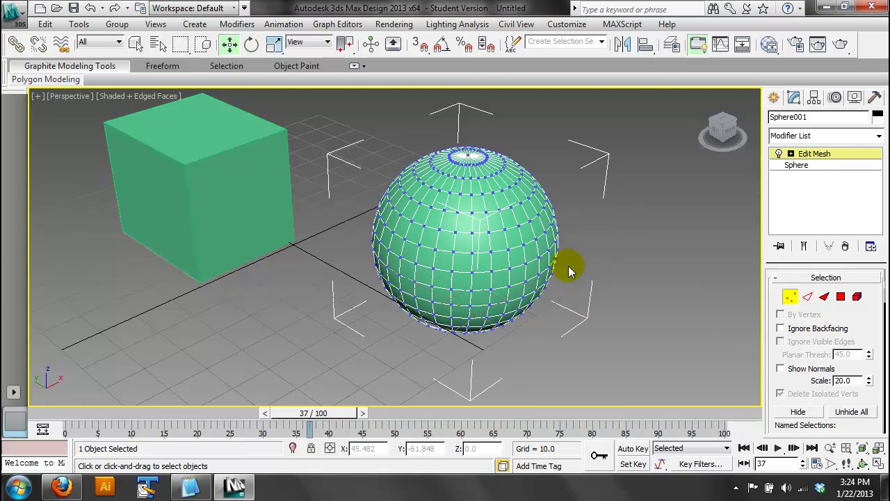
# In Front view, select the top vertices and enable Soft Selection with Falloff 29.8.
pyautogui.press('f')
pyautogui.moveTo(528, 183); pyautogui.dragTo(425, 206)
pyautogui.scroll(-3, 821, 344)
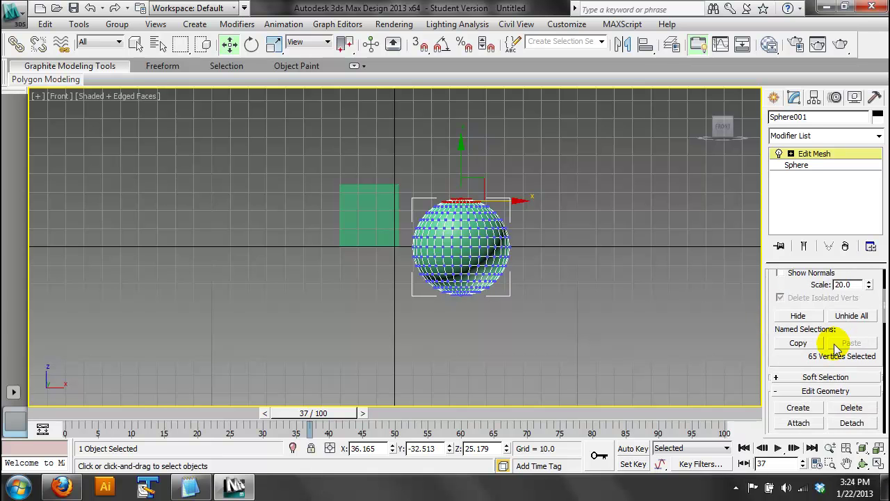
pyautogui.click(825, 377)
pyautogui.click(809, 291)
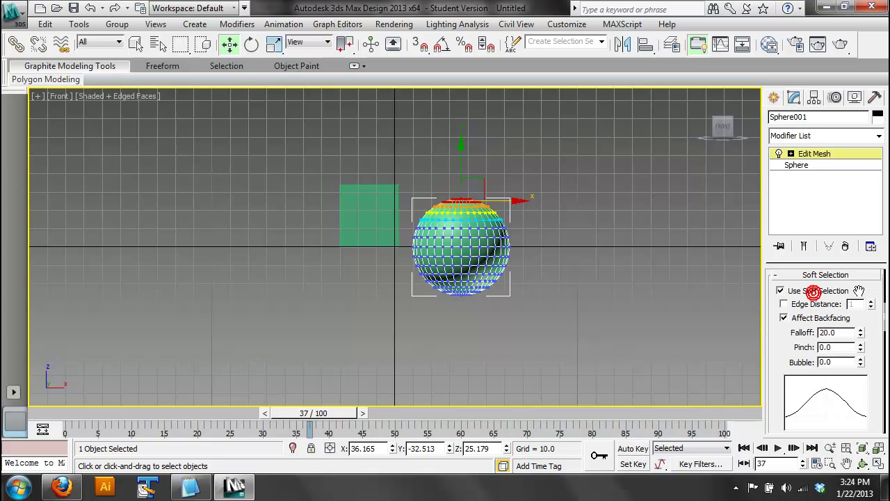
pyautogui.moveTo(861, 333); pyautogui.dragTo(862, 325)
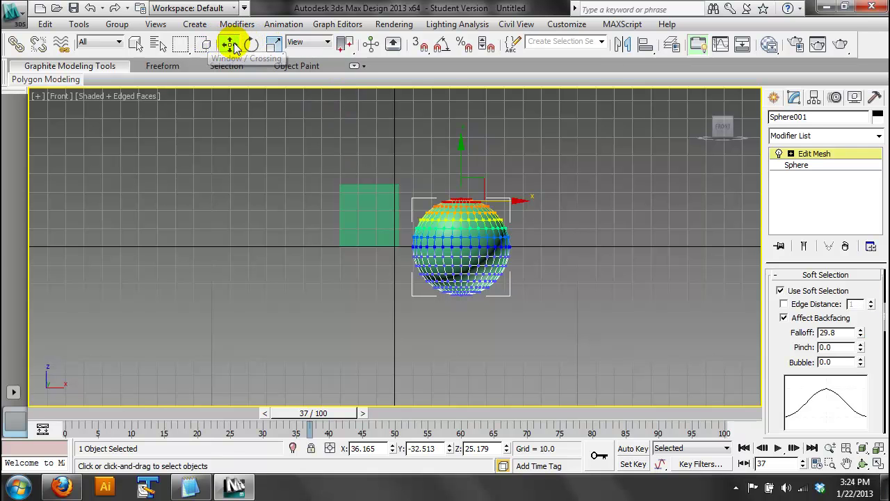
# Move the top vertices up and right, rotate the tip down into a hook, then exit Vertex mode.
pyautogui.moveTo(458, 164); pyautogui.dragTo(487, 73)
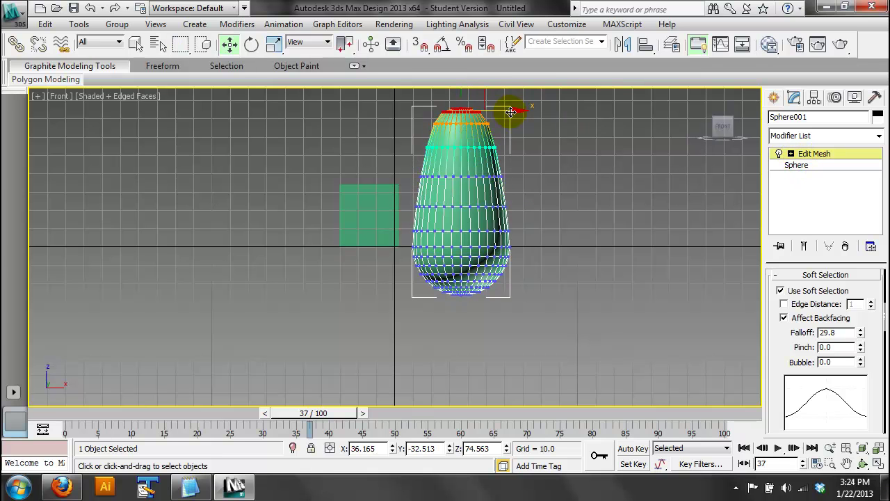
pyautogui.moveTo(510, 112); pyautogui.dragTo(596, 113)
pyautogui.click(251, 44)
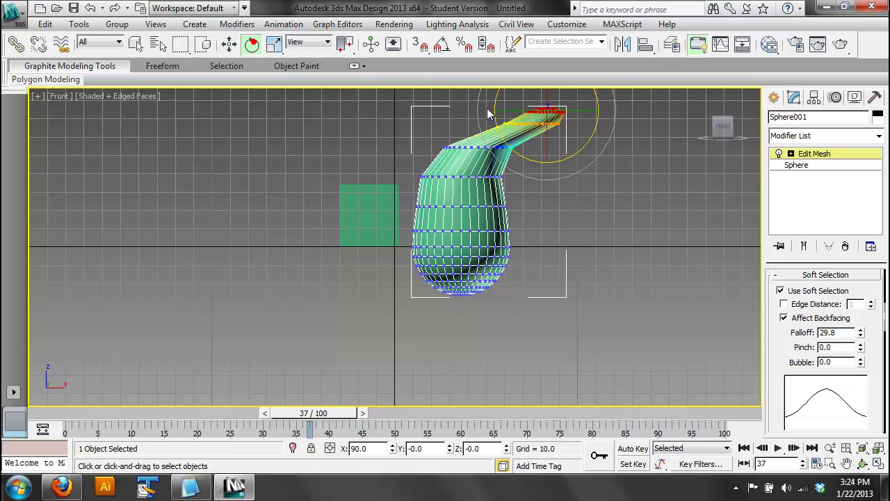
pyautogui.moveTo(587, 149); pyautogui.dragTo(542, 168)
pyautogui.click(801, 152)
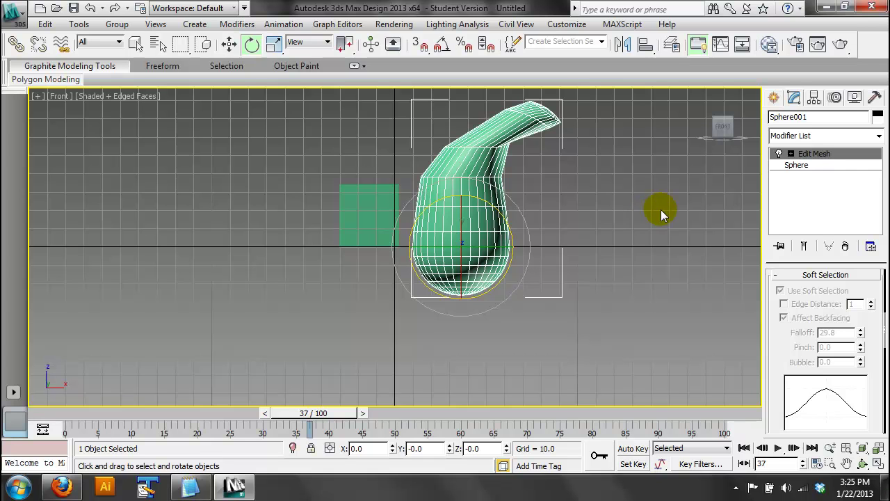
# Orbit into a Perspective view showing the whole bent sphere and box.
pyautogui.click(863, 464)
pyautogui.moveTo(512, 233); pyautogui.dragTo(408, 264)
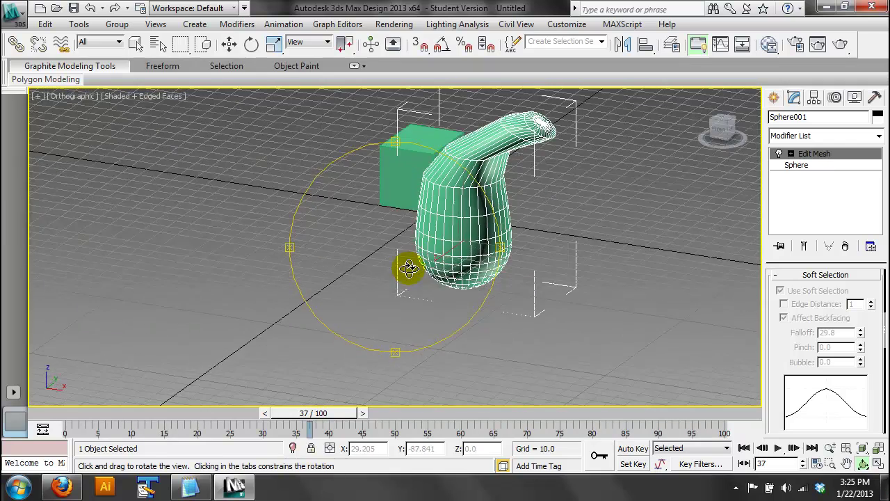
pyautogui.press('p')
pyautogui.scroll(-5, 441, 234)
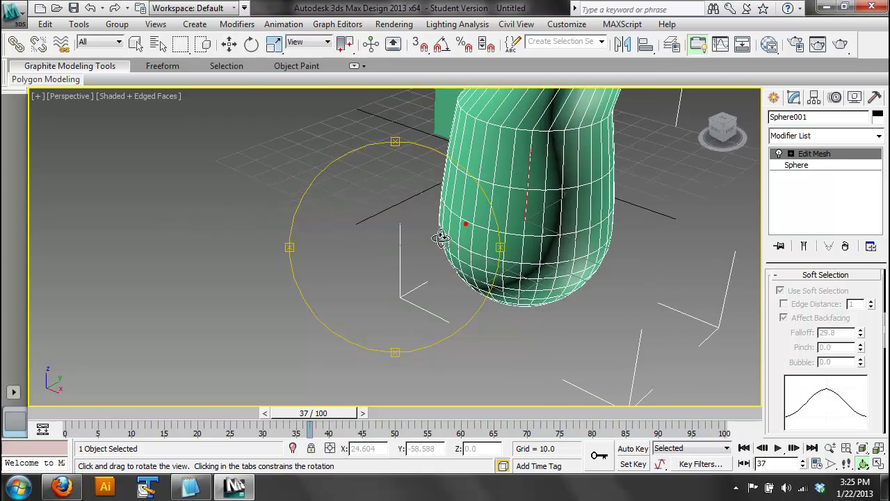
pyautogui.moveTo(418, 235); pyautogui.dragTo(378, 298)
pyautogui.press('e')
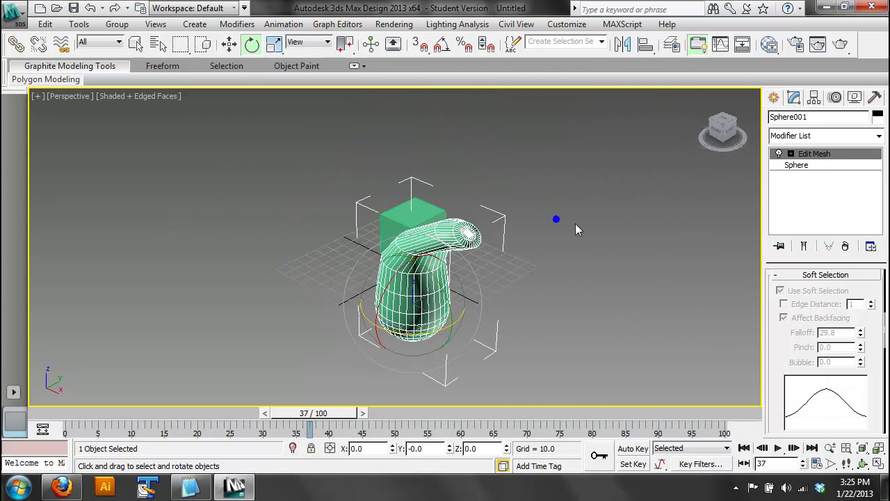
pyautogui.rightClick(582, 221)
pyautogui.click(621, 165)
# Shift-move clone the bent sphere, undo the move, and select the plain Sphere002 beneath it.
pyautogui.click(230, 44)
pyautogui.click(445, 347)
pyautogui.click(434, 322)
pyautogui.keyDown('shift'); pyautogui.moveTo(435, 322); pyautogui.dragTo(509, 358); pyautogui.keyUp('shift')
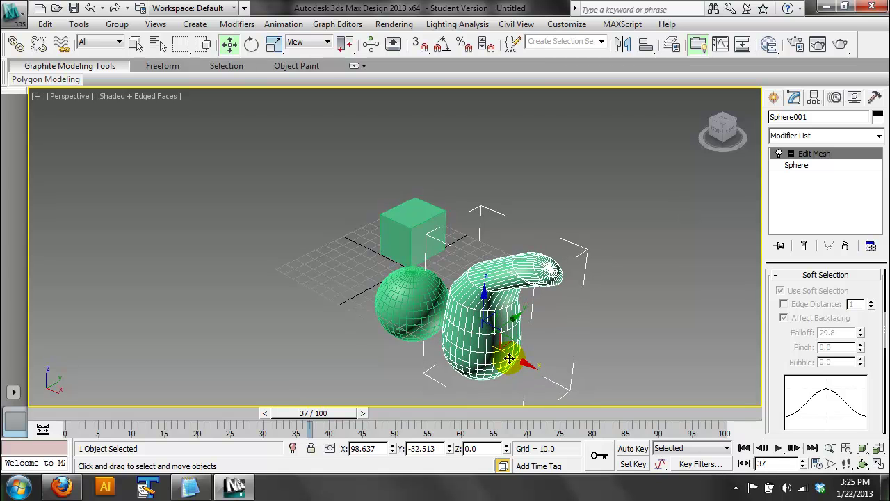
pyautogui.hotkey('ctrl', 'z')
pyautogui.click(414, 327)
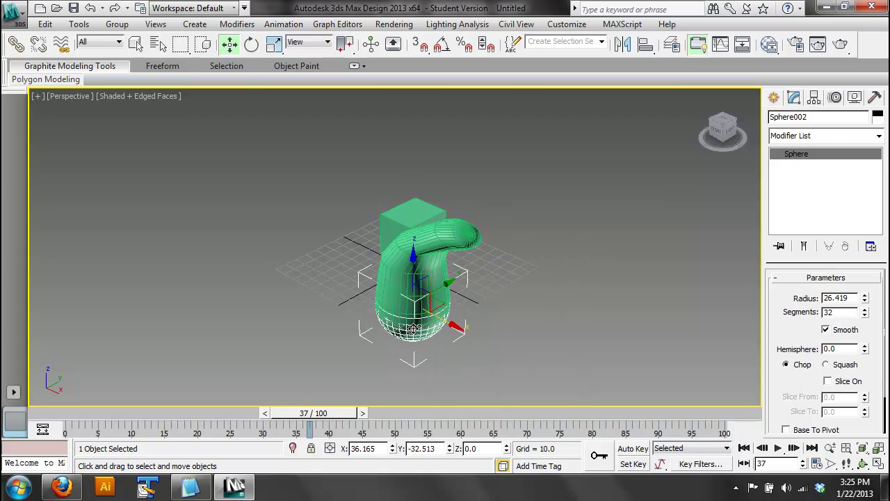
pyautogui.click(775, 99)
pyautogui.click(807, 140)
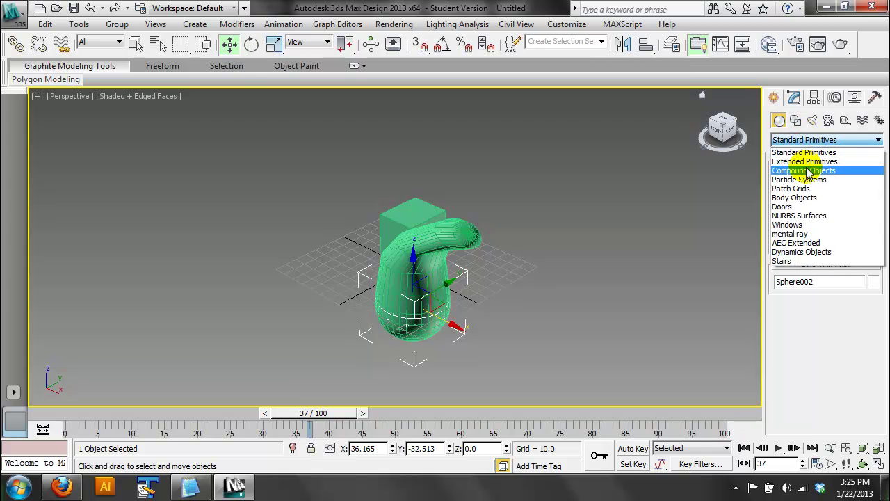
# Make Sphere002 a Compound Morph object with Move mode, picking Sphere001 as target.
pyautogui.click(806, 170)
pyautogui.click(799, 187)
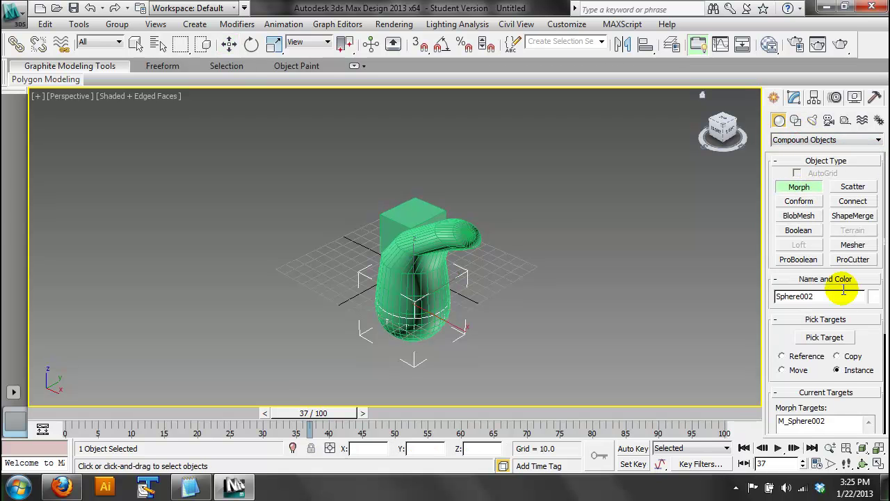
pyautogui.scroll(-2, 852, 344)
pyautogui.click(783, 320)
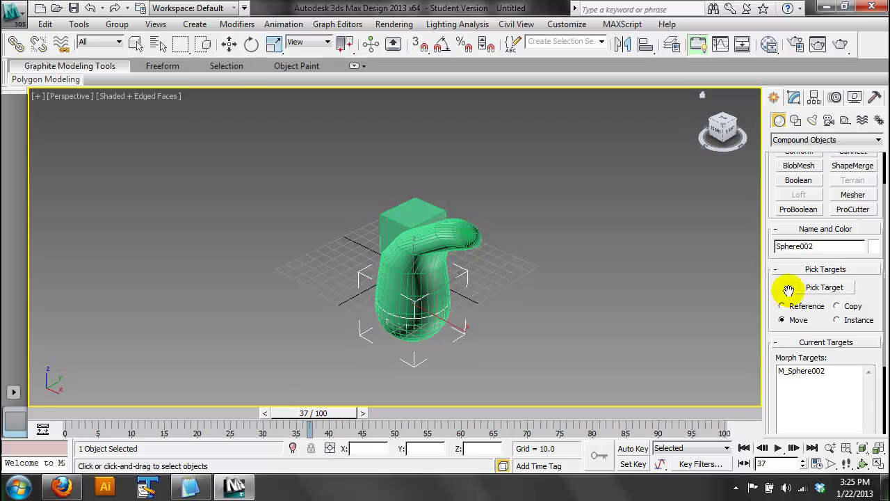
pyautogui.scroll(-2, 789, 290)
pyautogui.click(816, 234)
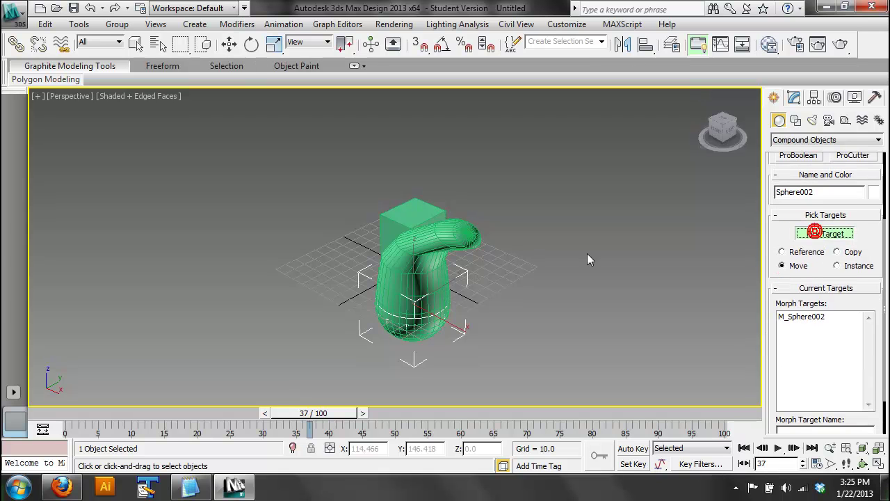
pyautogui.click(471, 237)
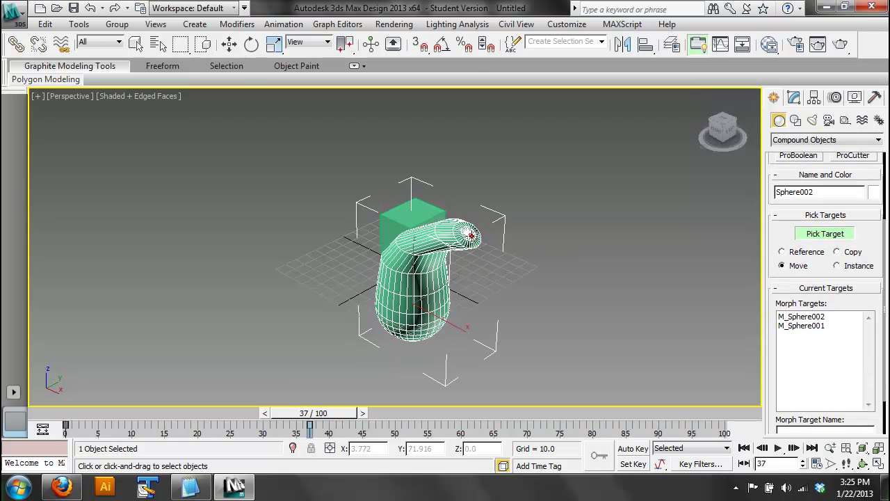
# Drag the morph key from frame 37 to about frame 88 and scrub to preview.
pyautogui.moveTo(320, 411); pyautogui.dragTo(269, 378)
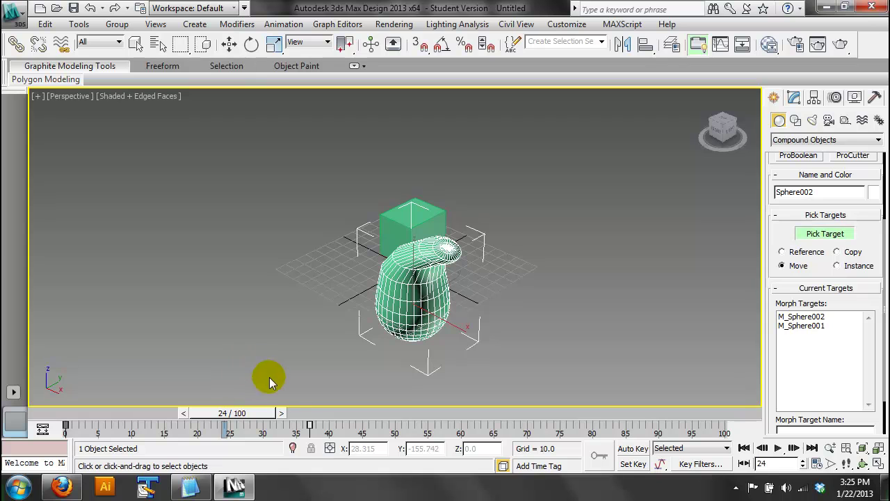
pyautogui.click(299, 429)
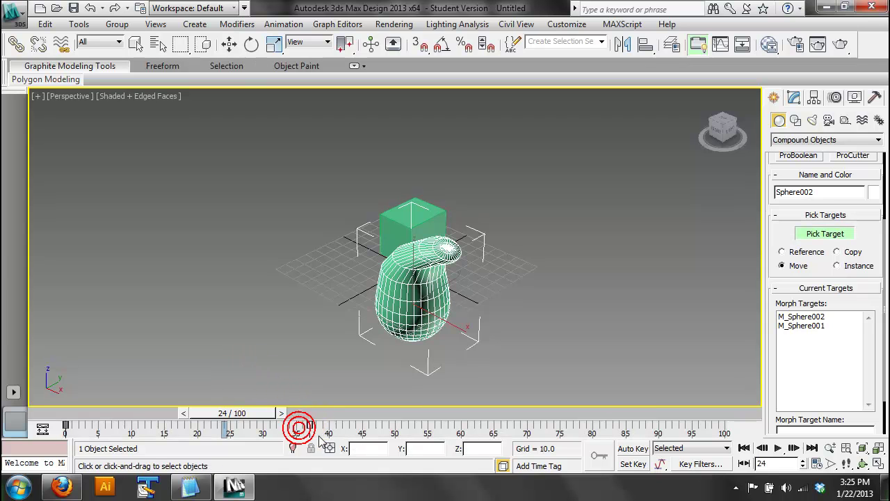
pyautogui.click(304, 423)
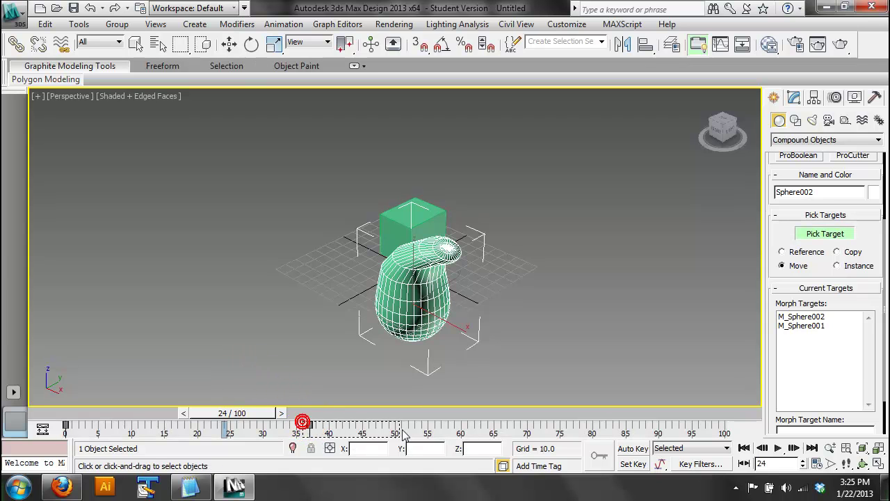
pyautogui.moveTo(313, 434); pyautogui.dragTo(644, 414)
pyautogui.moveTo(240, 412); pyautogui.dragTo(369, 341)
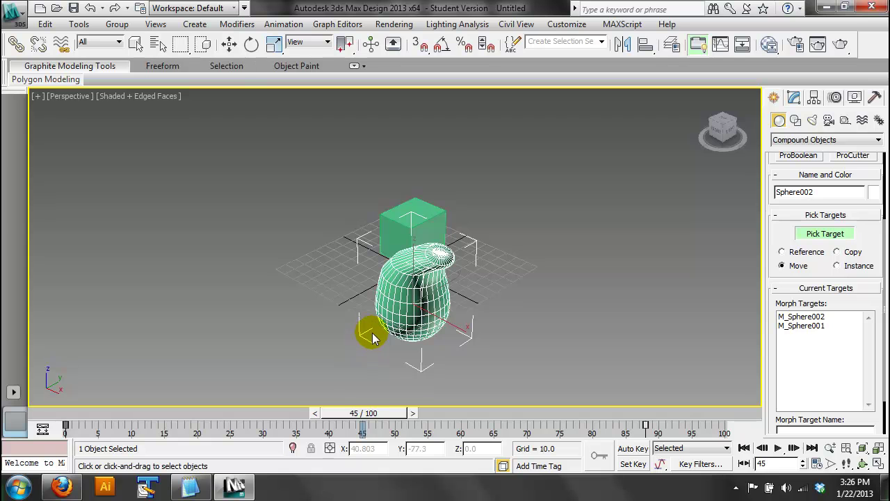
# Frame and orbit around the morph object, scrubbing the animation to frame 25.
pyautogui.click(861, 448)
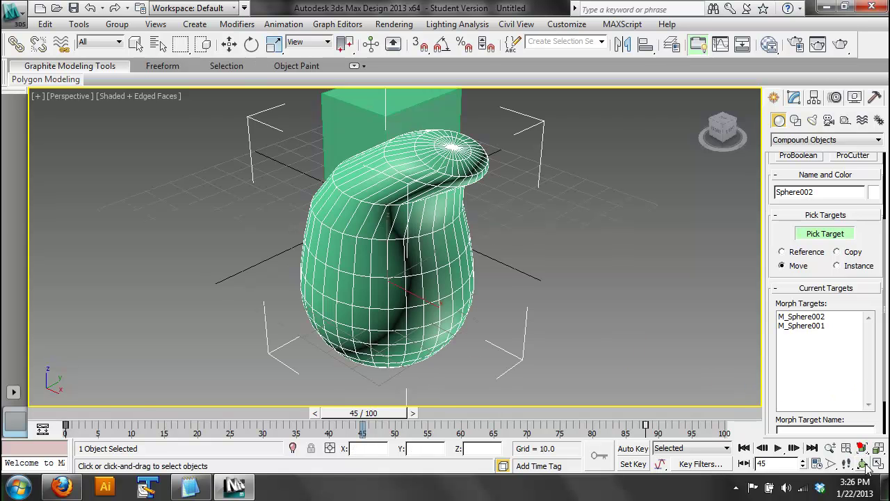
pyautogui.click(862, 464)
pyautogui.moveTo(369, 216); pyautogui.dragTo(465, 211)
pyautogui.moveTo(389, 414); pyautogui.dragTo(369, 414)
pyautogui.moveTo(411, 353); pyautogui.dragTo(268, 275)
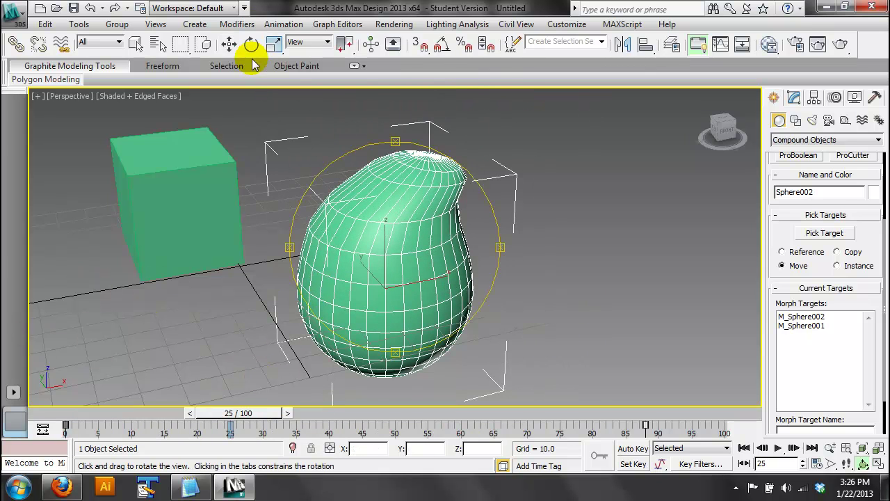
# Select Box001 and raise its Height Segments to 3.
pyautogui.click(229, 44)
pyautogui.click(209, 149)
pyautogui.click(795, 97)
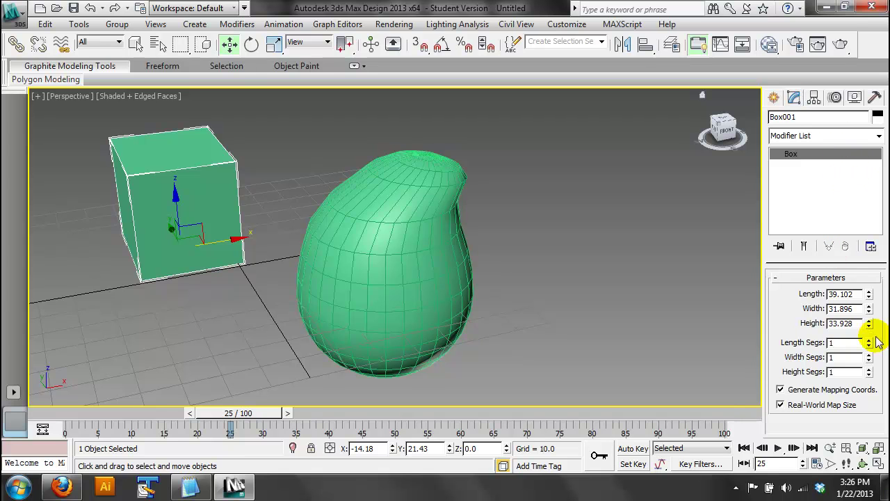
pyautogui.click(869, 368)
pyautogui.click(868, 368)
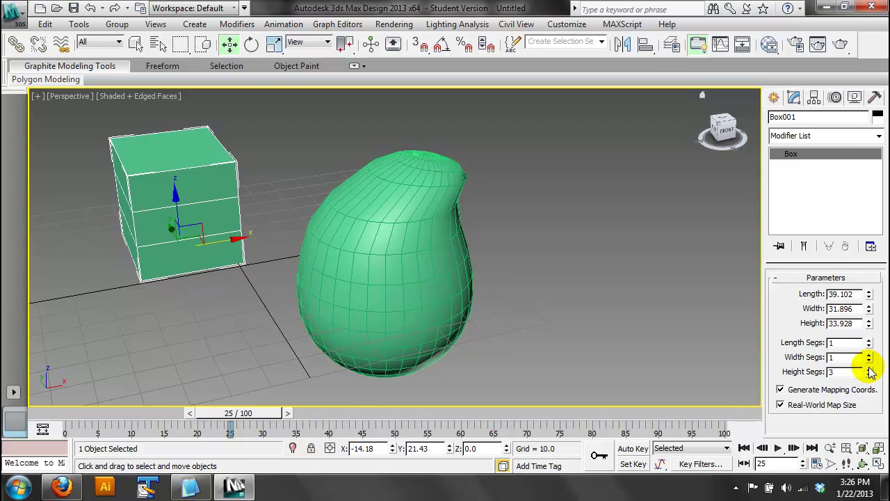
# Clone the box as a Copy named Box002, hide it, and reselect Box001.
pyautogui.rightClick(197, 168)
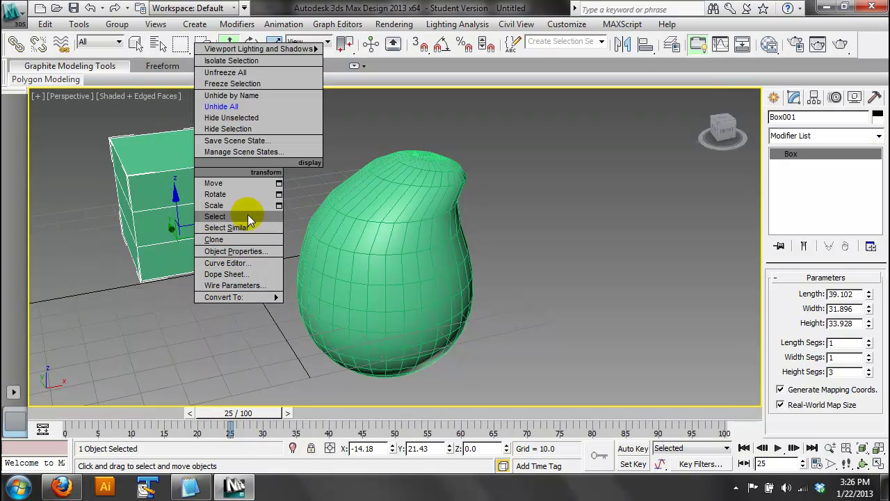
pyautogui.click(233, 240)
pyautogui.click(430, 295)
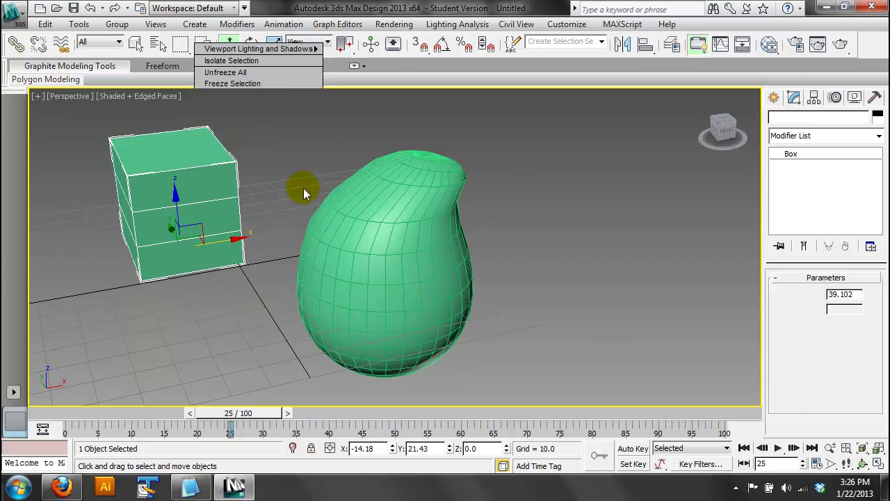
pyautogui.rightClick(165, 184)
pyautogui.click(229, 146)
pyautogui.click(227, 155)
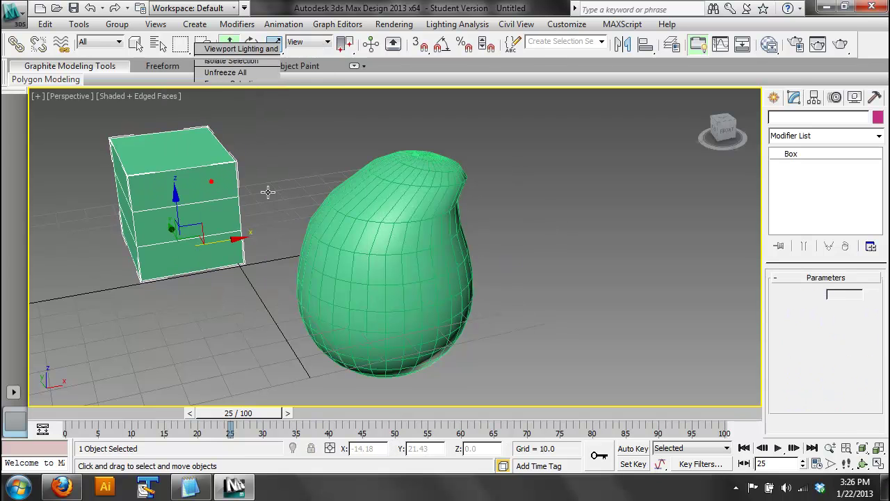
pyautogui.click(878, 136)
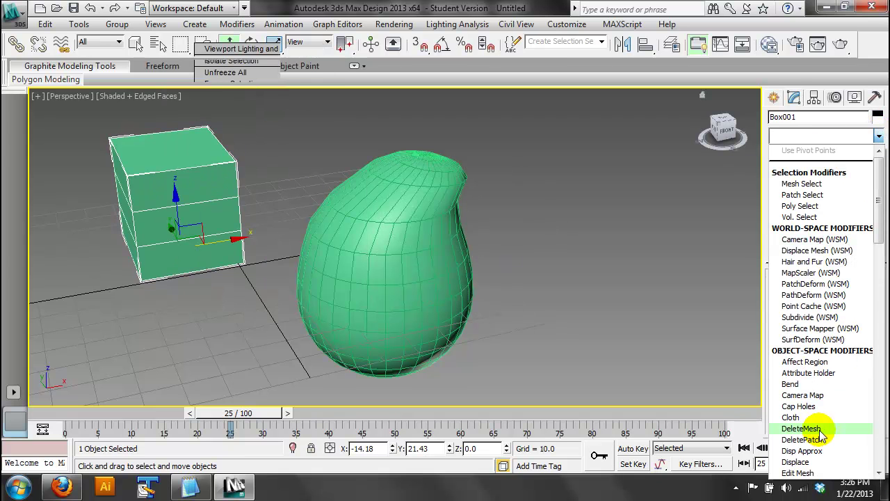
# Add Edit Mesh to Box001 and move its vertices to taper and dent the box.
pyautogui.click(808, 473)
pyautogui.click(791, 153)
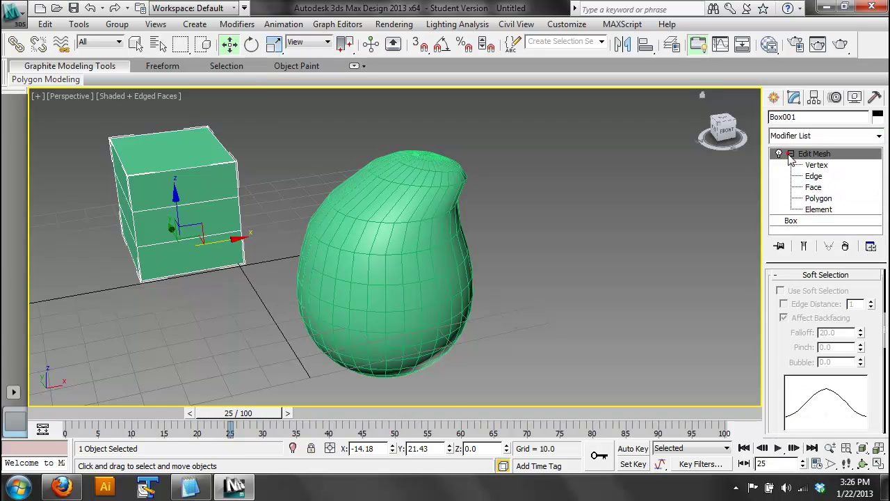
pyautogui.click(814, 165)
pyautogui.moveTo(237, 198); pyautogui.dragTo(239, 247)
pyautogui.click(140, 247)
pyautogui.click(133, 214)
pyautogui.click(253, 225)
# Orbit the view, reshape the box's lower-left vertices, then exit Vertex mode.
pyautogui.click(862, 463)
pyautogui.moveTo(260, 209); pyautogui.dragTo(239, 247, button='middle')
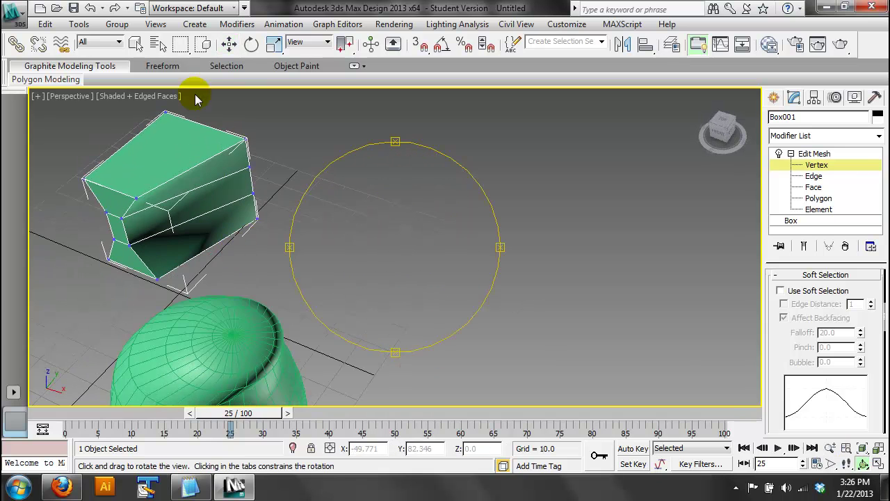
pyautogui.click(229, 44)
pyautogui.moveTo(193, 285); pyautogui.dragTo(306, 249)
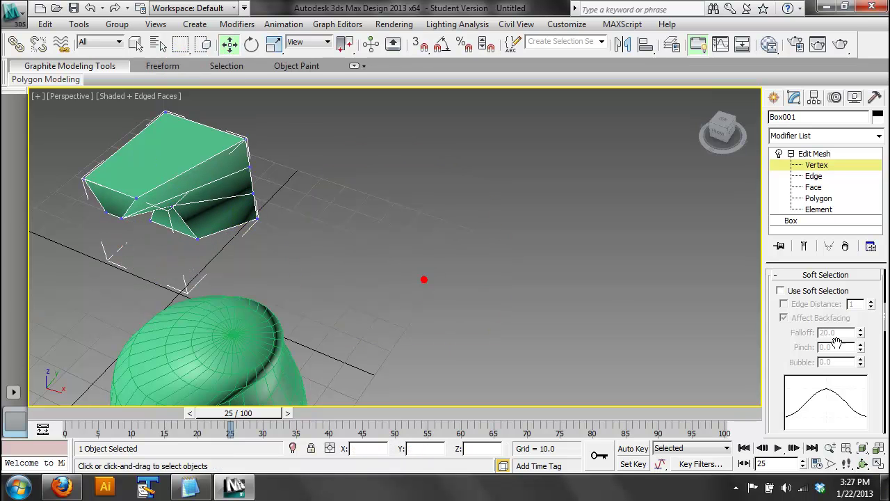
pyautogui.click(811, 154)
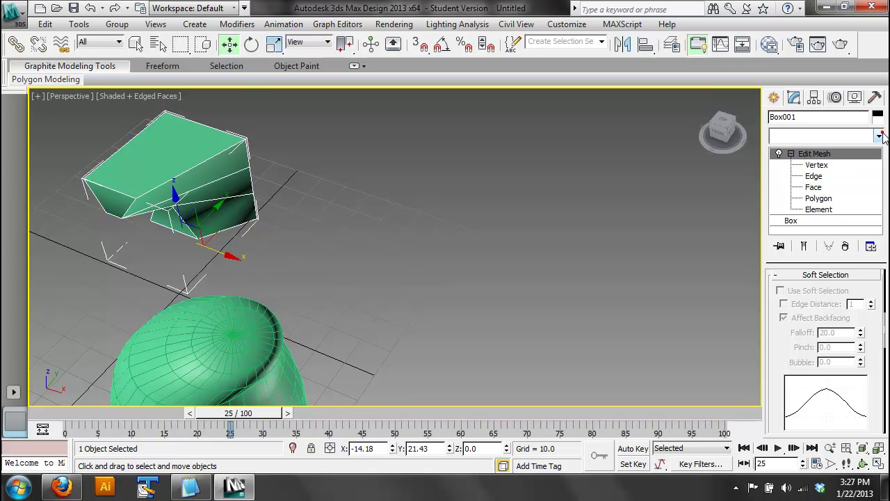
# Add a Smooth modifier above Edit Mesh and orbit to inspect the box.
pyautogui.click(880, 136)
pyautogui.scroll(-15, 834, 292)
pyautogui.scroll(-2, 862, 337)
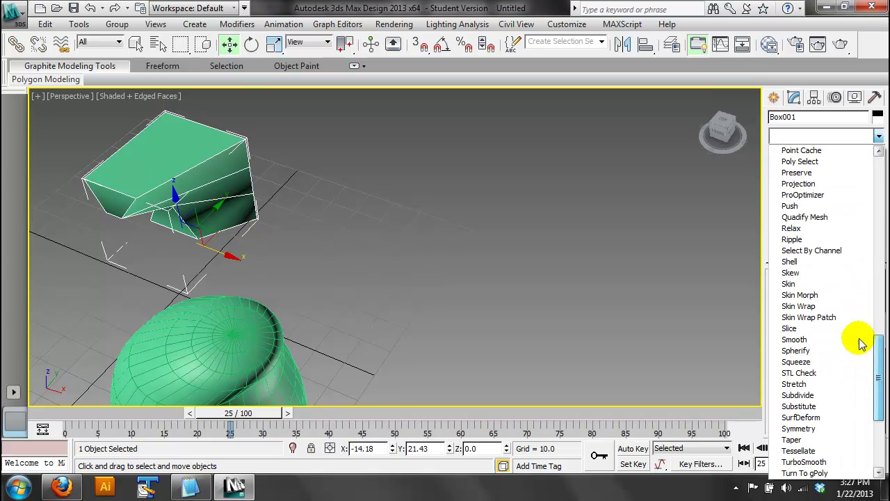
pyautogui.click(831, 341)
pyautogui.click(862, 448)
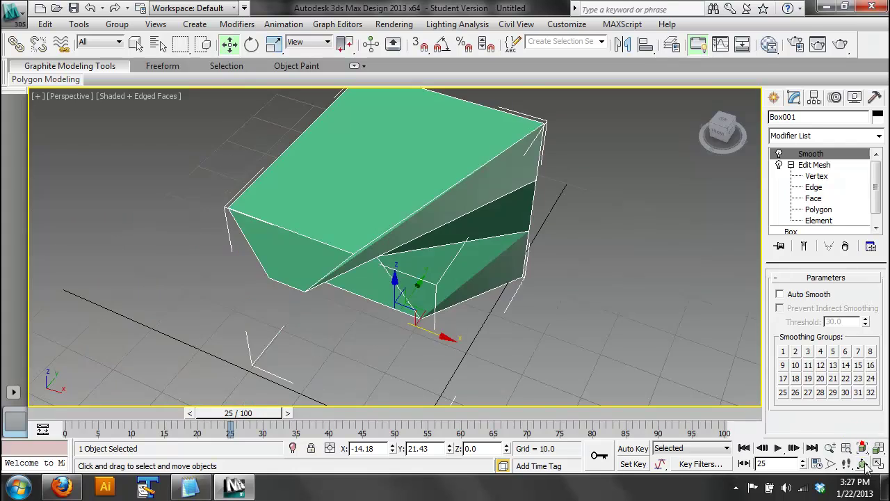
pyautogui.click(862, 463)
pyautogui.moveTo(417, 212); pyautogui.dragTo(441, 225)
# Unhide all objects and select the copied box Box002.
pyautogui.press('w')
pyautogui.rightClick(549, 172)
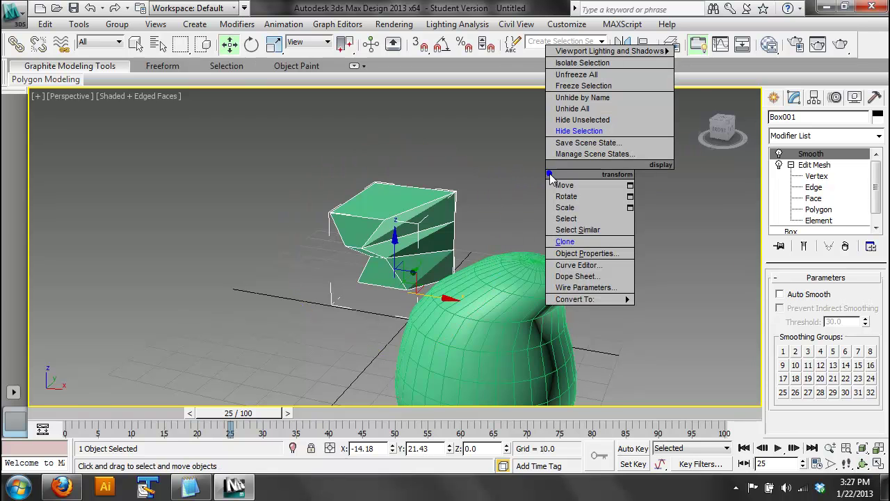
pyautogui.click(605, 122)
pyautogui.rightClick(592, 146)
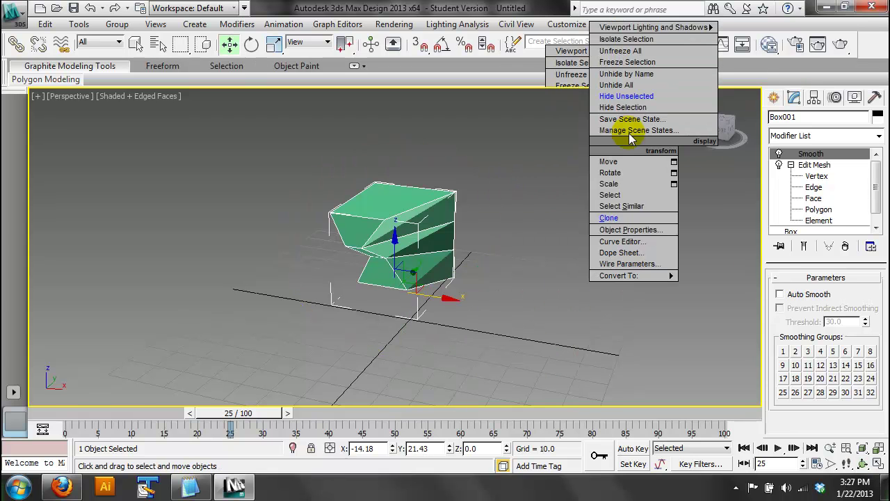
pyautogui.click(616, 85)
pyautogui.click(320, 174)
pyautogui.click(359, 303)
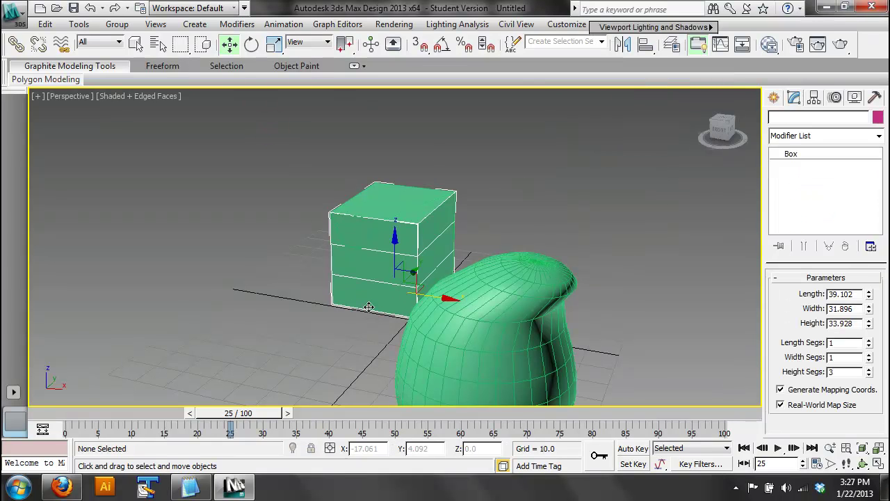
# Make Box002 a Compound Morph object with Box001 as target, scrubbing the timeline to preview.
pyautogui.click(774, 97)
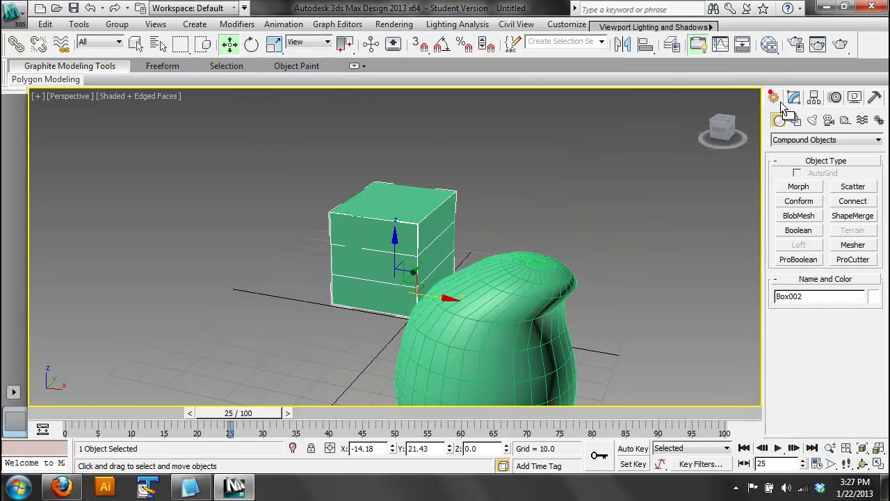
pyautogui.moveTo(261, 413); pyautogui.dragTo(738, 410)
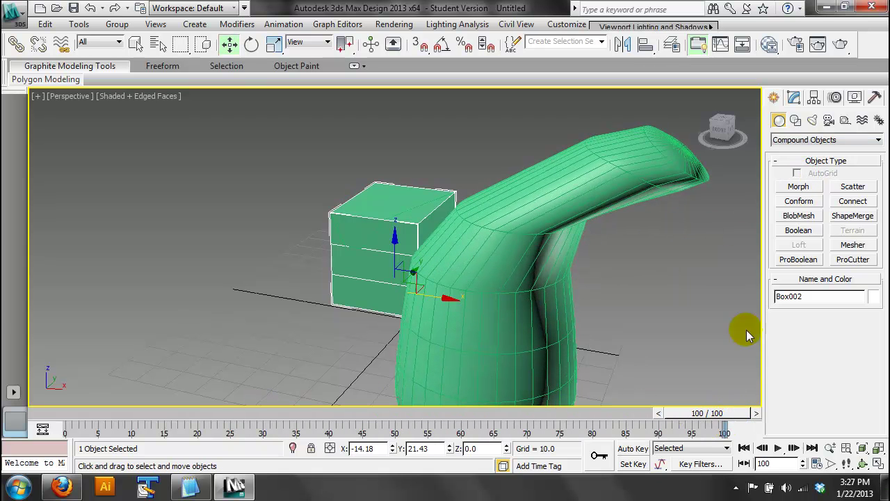
pyautogui.click(799, 187)
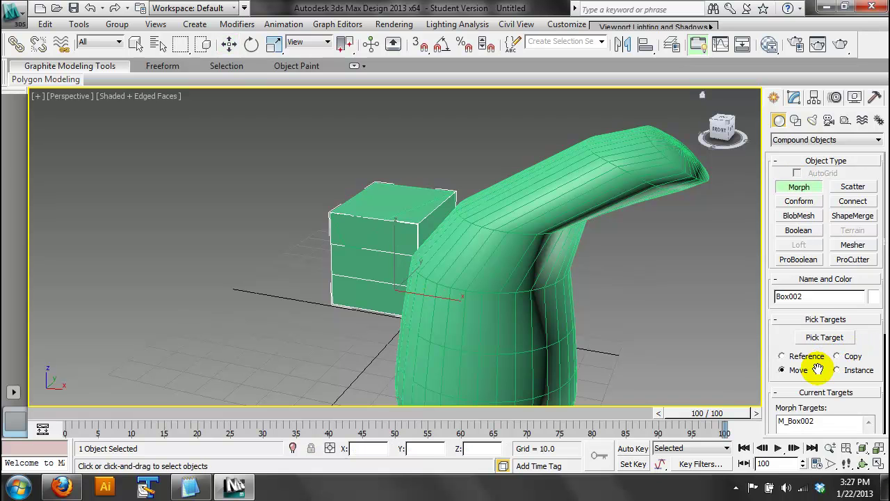
pyautogui.click(826, 338)
pyautogui.click(426, 206)
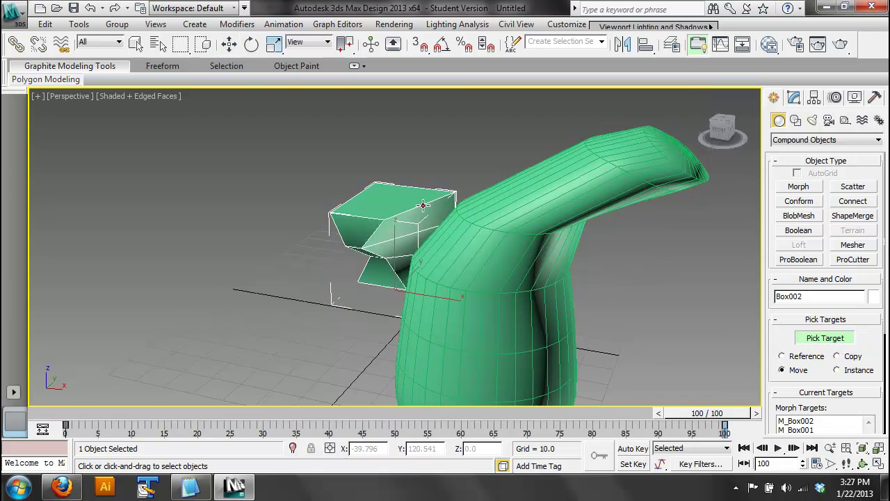
pyautogui.moveTo(691, 410); pyautogui.dragTo(36, 251)
pyautogui.click(825, 337)
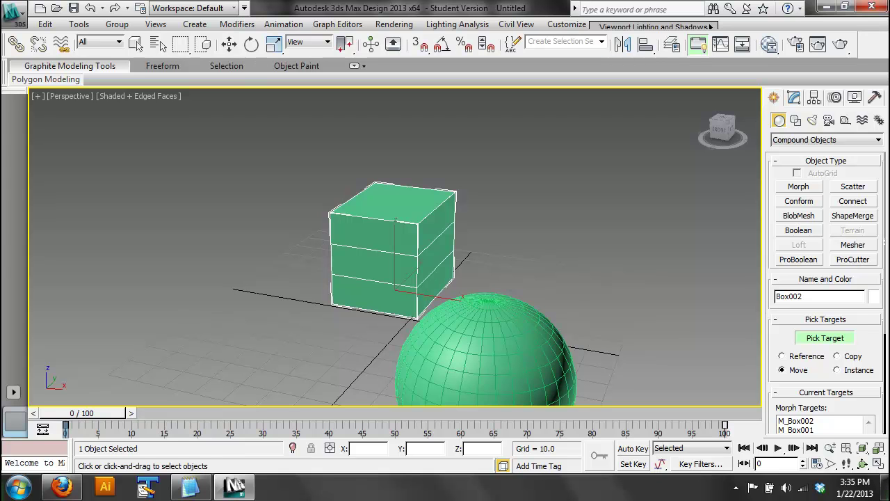
# Start a new empty scene without saving the current one.
pyautogui.click(44, 24)
pyautogui.click(42, 22)
pyautogui.click(39, 8)
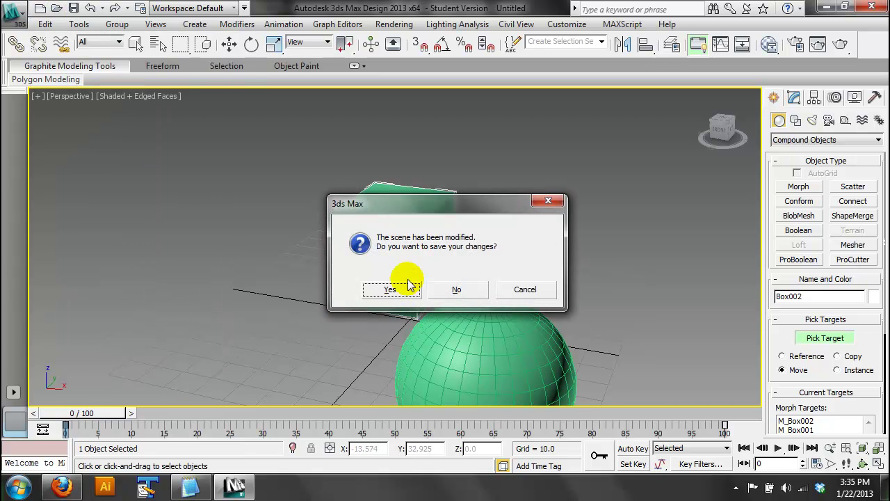
pyautogui.click(454, 288)
pyautogui.click(425, 284)
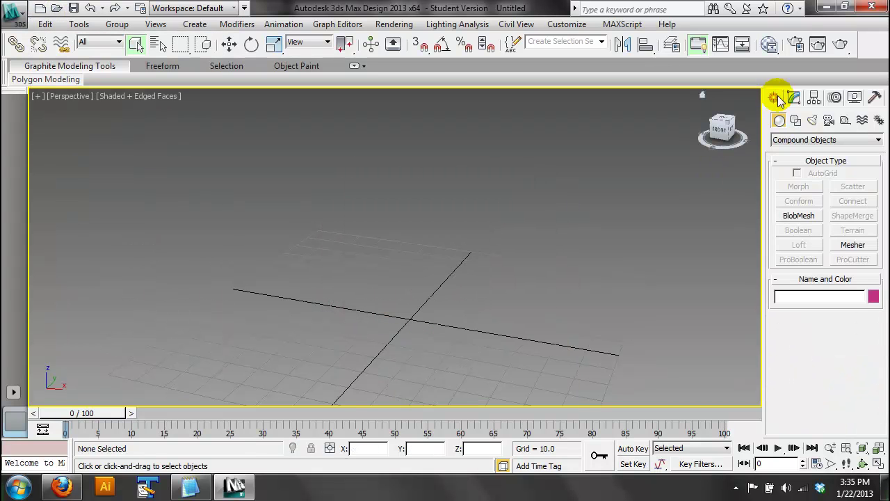
# Draw a Standard Primitives box left of centre and set its height.
pyautogui.click(784, 141)
pyautogui.click(793, 153)
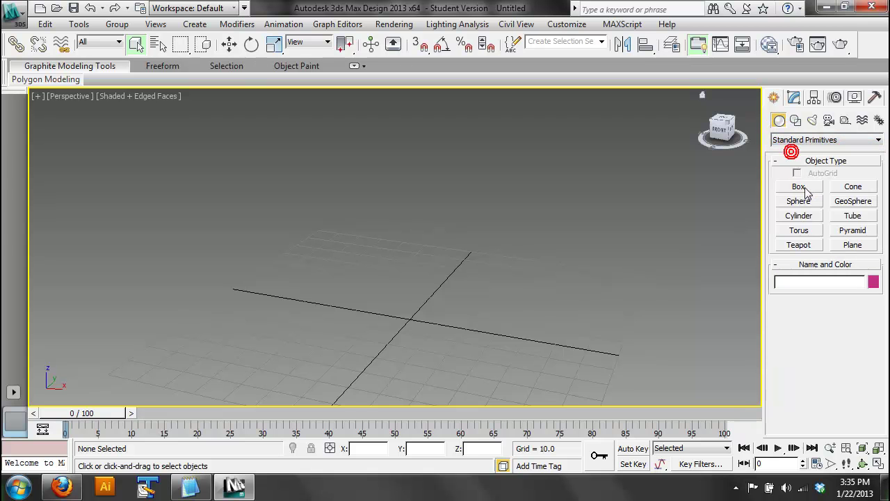
pyautogui.click(800, 186)
pyautogui.moveTo(258, 293); pyautogui.dragTo(302, 354)
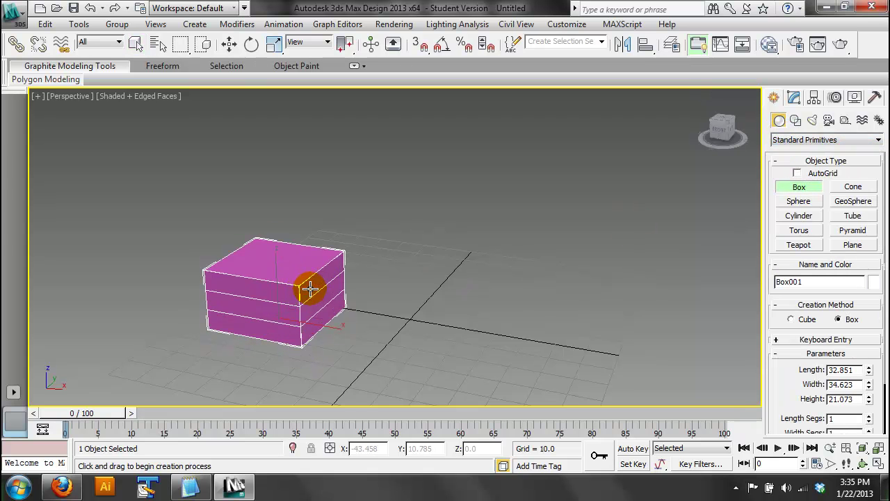
pyautogui.click(316, 249)
# Clone the box to the right as instance Box002 and copy Box003, then select Box002.
pyautogui.click(229, 44)
pyautogui.moveTo(325, 324)
pyautogui.keyDown('shift'); pyautogui.mouseDown()
pyautogui.moveTo(371, 349)
pyautogui.moveTo(447, 361)
pyautogui.moveTo(445, 345)
pyautogui.moveTo(586, 370)
pyautogui.mouseUp(); pyautogui.keyUp('shift')
pyautogui.click(449, 300)
pyautogui.click(373, 200)
pyautogui.click(459, 304)
pyautogui.click(429, 287)
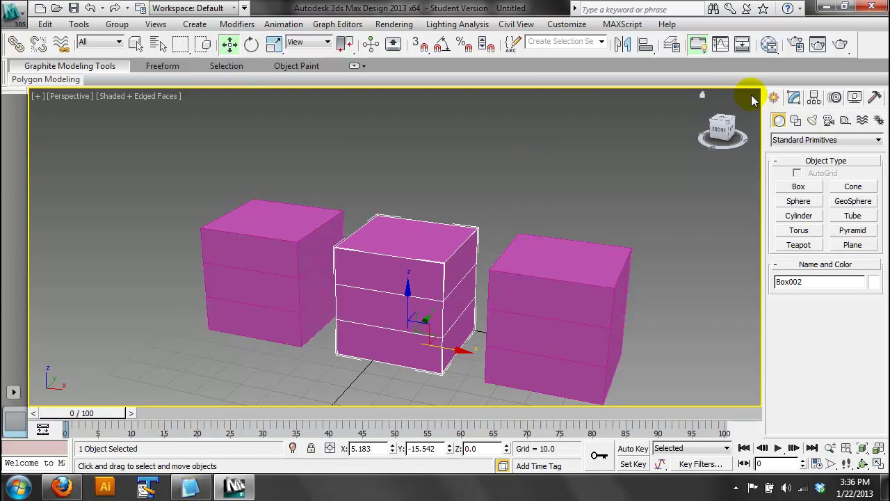
# Add an Edit Mesh modifier to Box002 and enter Polygon level.
pyautogui.click(793, 97)
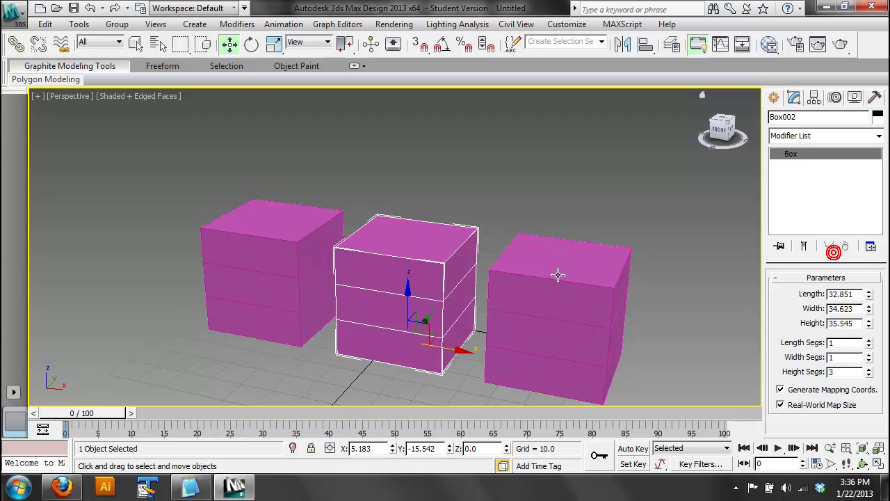
pyautogui.click(620, 175)
pyautogui.click(874, 134)
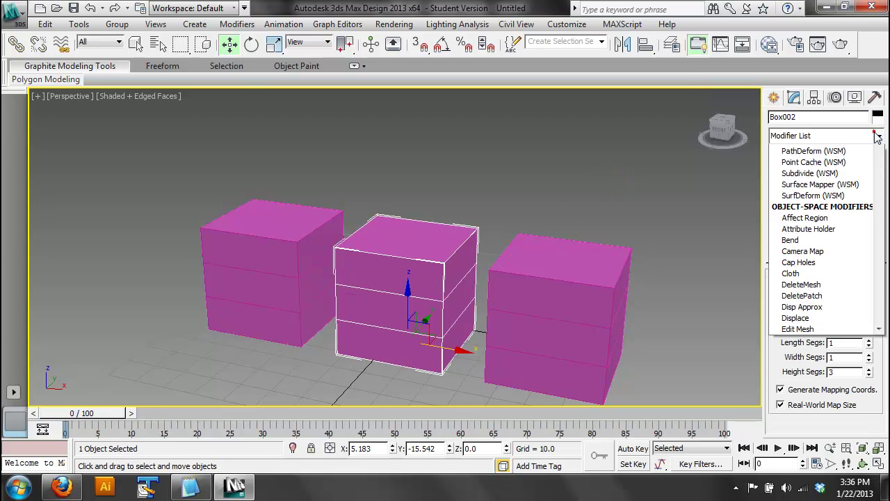
pyautogui.click(850, 477)
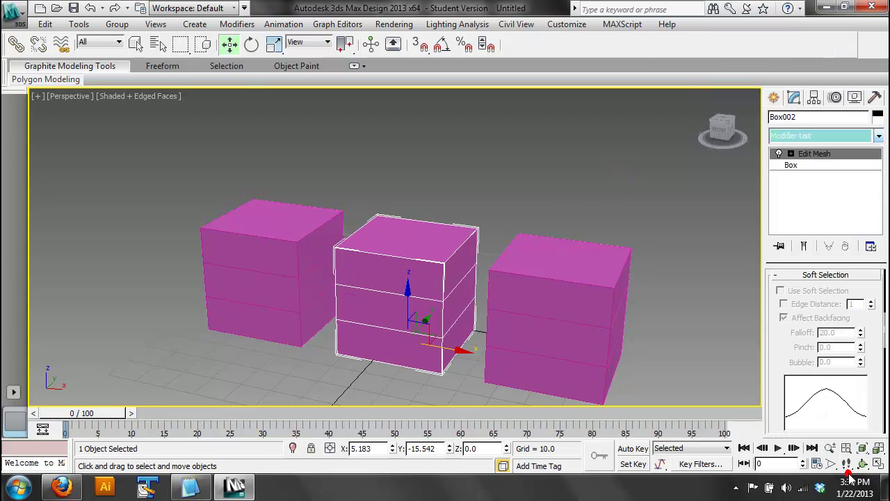
pyautogui.click(791, 154)
pyautogui.click(819, 198)
# Raise Box002's top face along Z, then rotate it into a tilted lid.
pyautogui.click(454, 238)
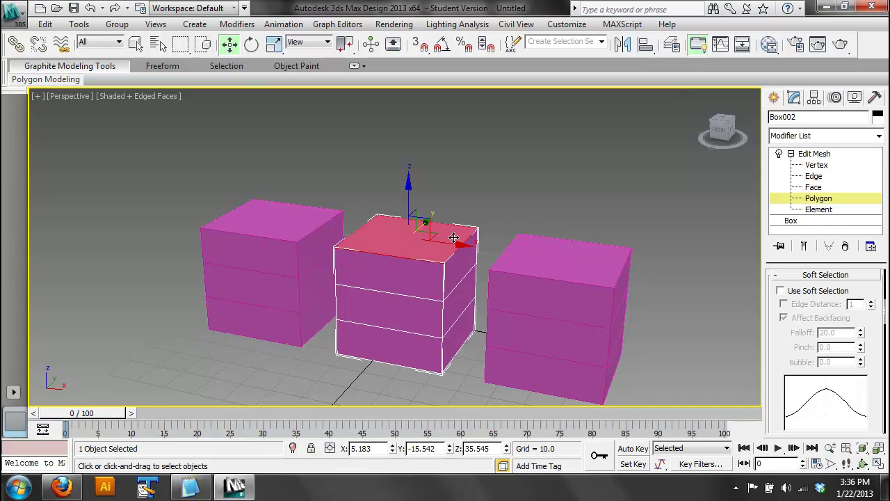
pyautogui.moveTo(405, 197); pyautogui.dragTo(407, 154)
pyautogui.click(251, 43)
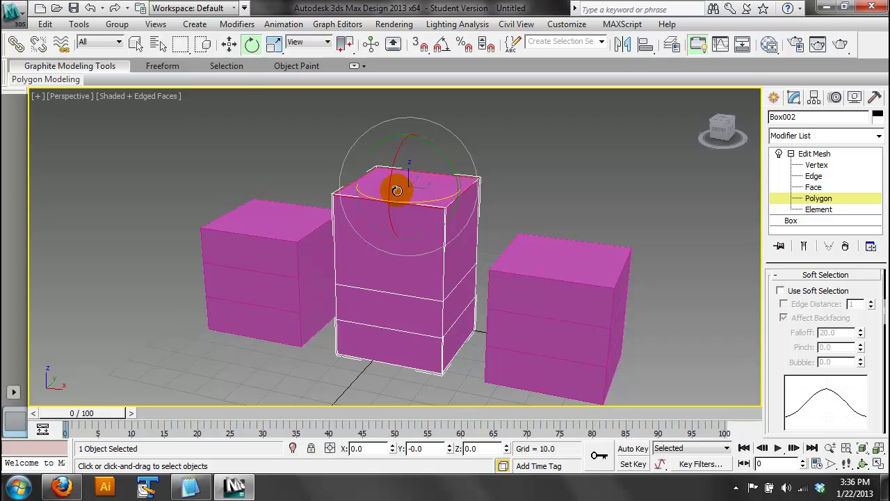
pyautogui.moveTo(400, 200); pyautogui.dragTo(438, 201)
# Select Box003, add an Edit Mesh modifier, and enter Polygon level.
pyautogui.click(811, 166)
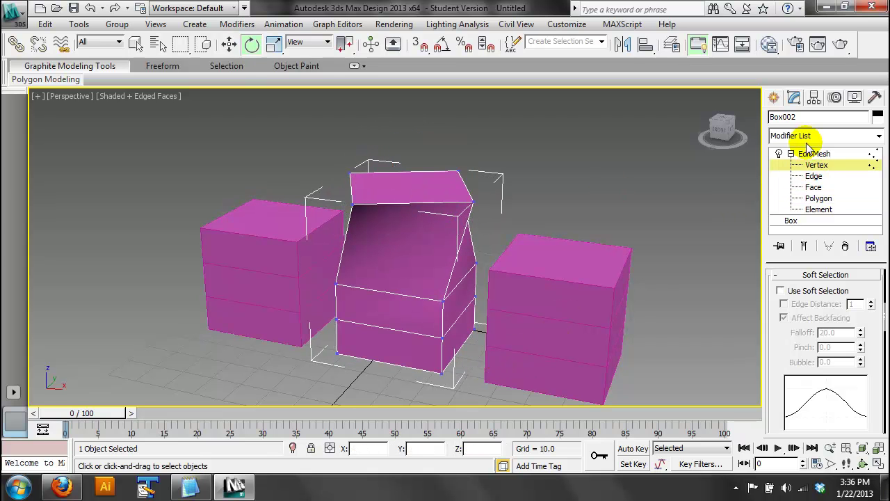
pyautogui.click(617, 258)
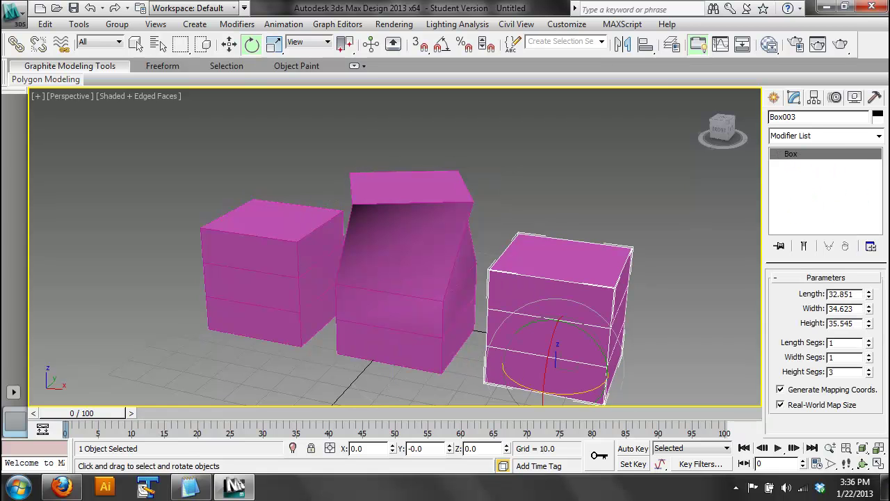
pyautogui.click(878, 137)
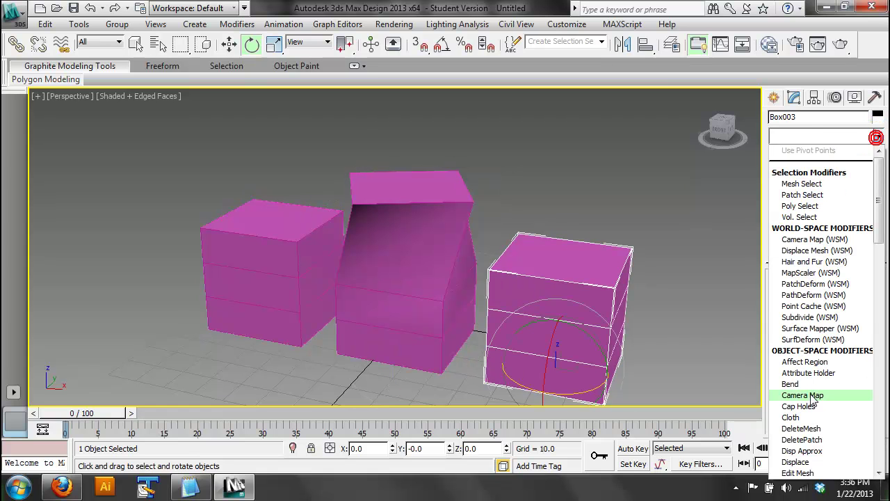
pyautogui.click(800, 473)
pyautogui.click(791, 154)
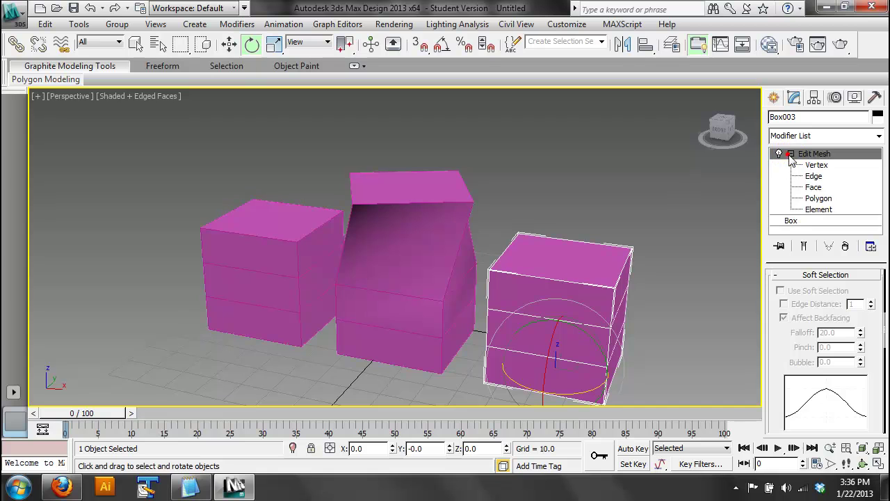
pyautogui.click(817, 198)
# In Front view, select Box003's middle polygons and scale them inward.
pyautogui.press('f')
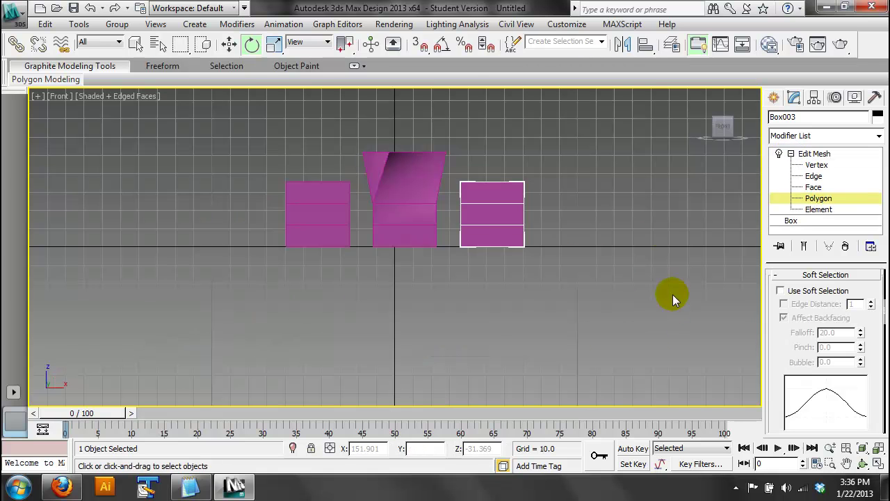
pyautogui.moveTo(464, 230); pyautogui.dragTo(460, 224)
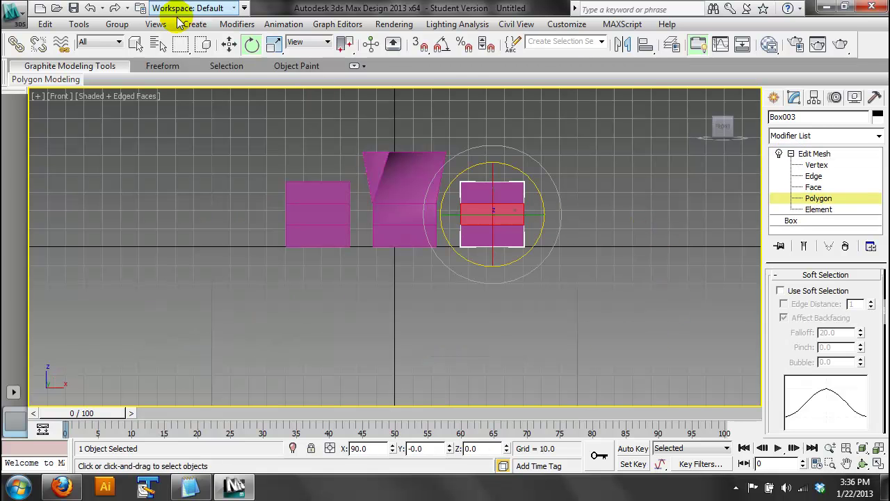
pyautogui.click(274, 44)
pyautogui.moveTo(500, 204); pyautogui.dragTo(514, 239)
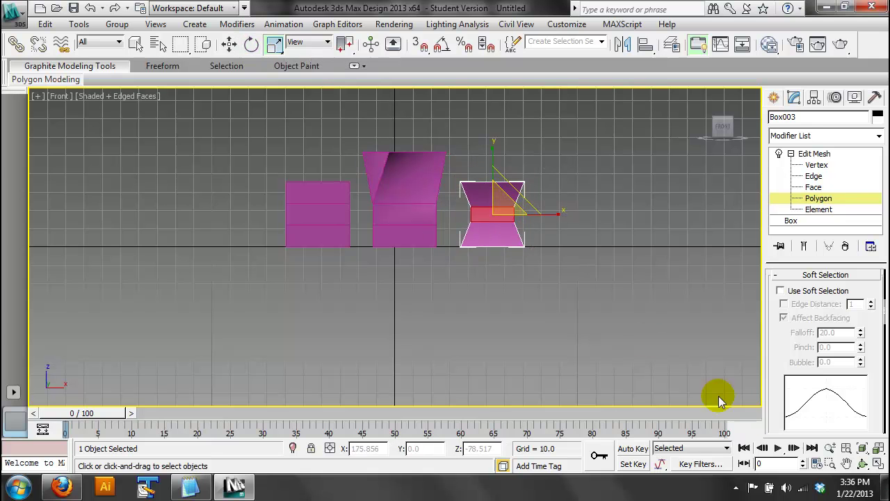
# Orbit to an angled view, deselect everything, and select Box001.
pyautogui.click(863, 464)
pyautogui.moveTo(457, 165); pyautogui.dragTo(654, 183)
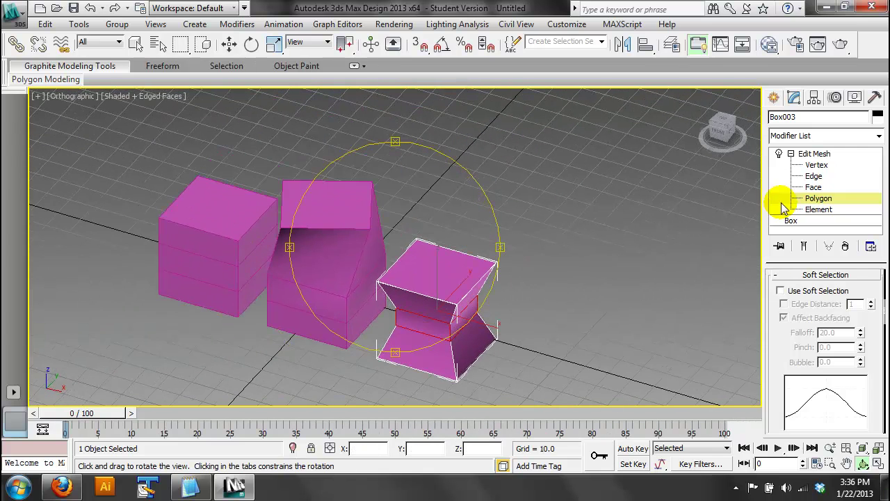
pyautogui.rightClick(654, 183)
pyautogui.click(654, 182)
pyautogui.click(208, 44)
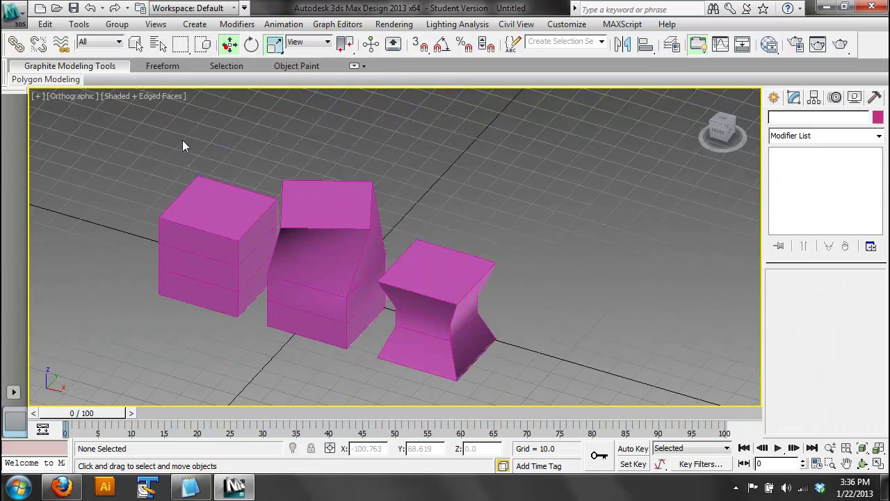
pyautogui.click(202, 188)
# Make the left box a Compound Objects Morph object.
pyautogui.click(777, 97)
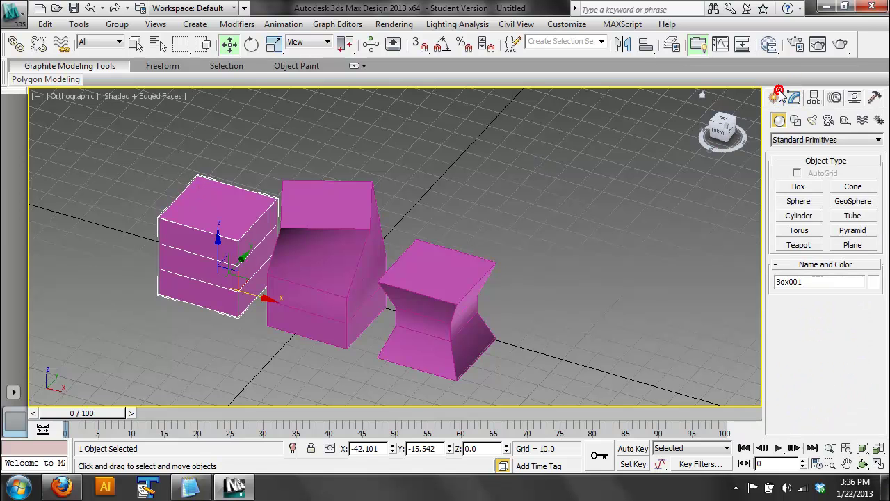
pyautogui.click(800, 141)
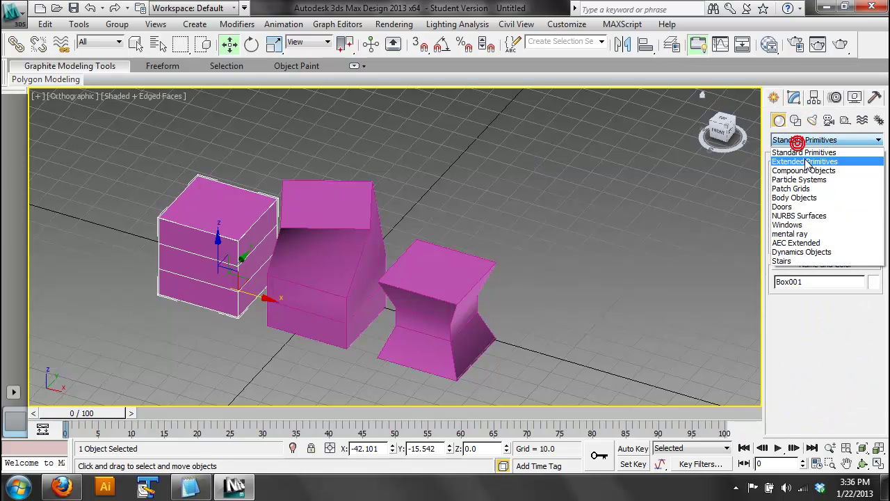
pyautogui.click(800, 167)
pyautogui.click(807, 187)
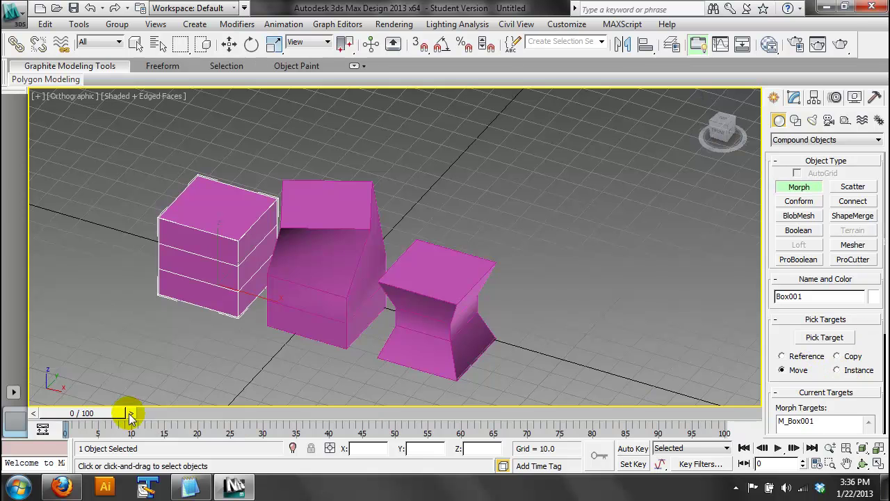
# Pick Box002 as morph target at frame 50 and Box003 at frame 100.
pyautogui.moveTo(119, 414); pyautogui.dragTo(400, 409)
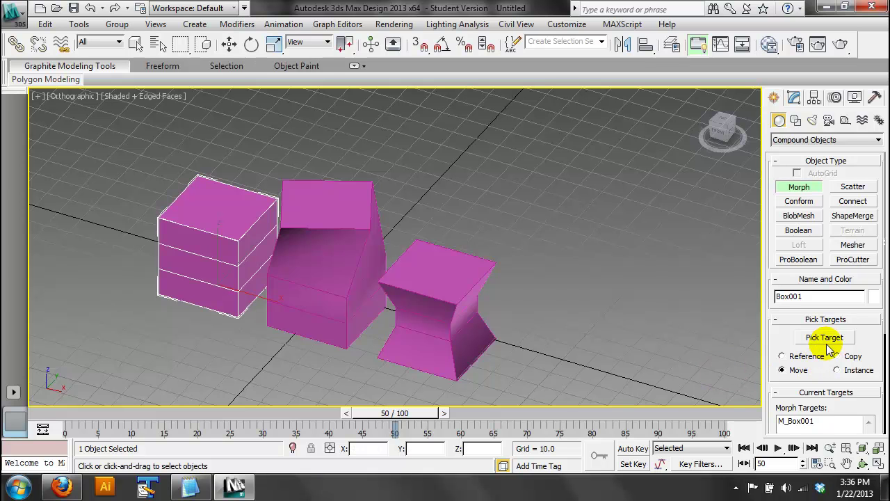
pyautogui.click(325, 227)
pyautogui.moveTo(398, 412); pyautogui.dragTo(736, 410)
pyautogui.click(825, 337)
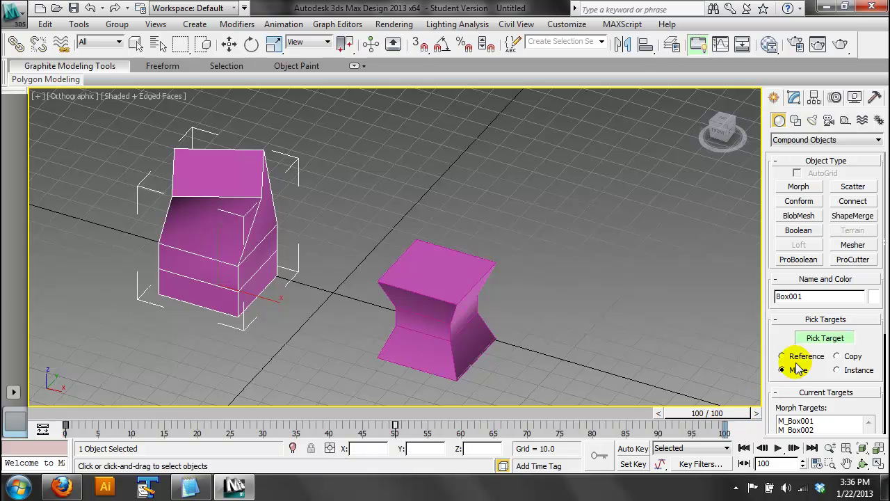
pyautogui.click(448, 290)
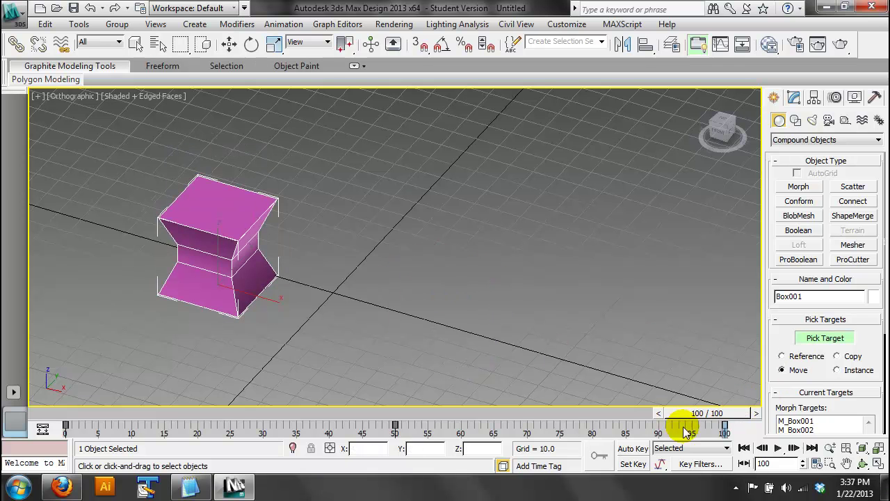
# Preview the morph, move the first morph key to about frame 70, and return to frame 0.
pyautogui.moveTo(696, 415); pyautogui.dragTo(534, 386)
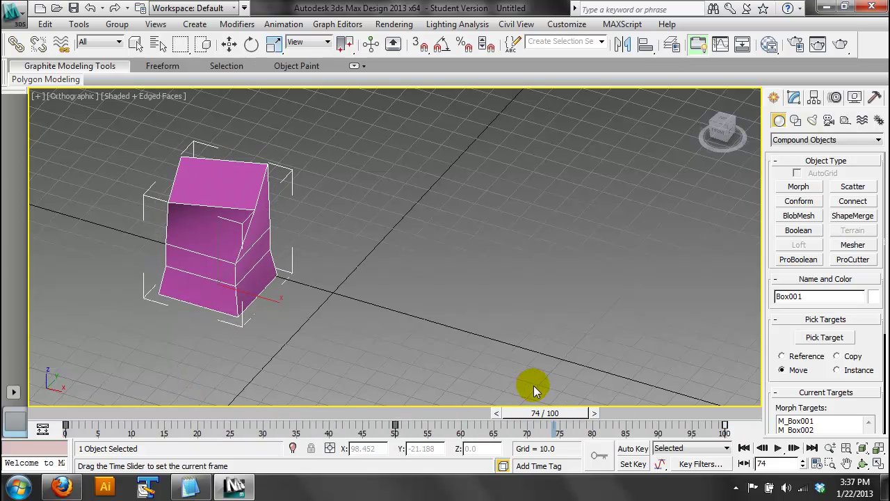
pyautogui.moveTo(673, 422); pyautogui.dragTo(374, 424)
pyautogui.moveTo(225, 432); pyautogui.dragTo(226, 432)
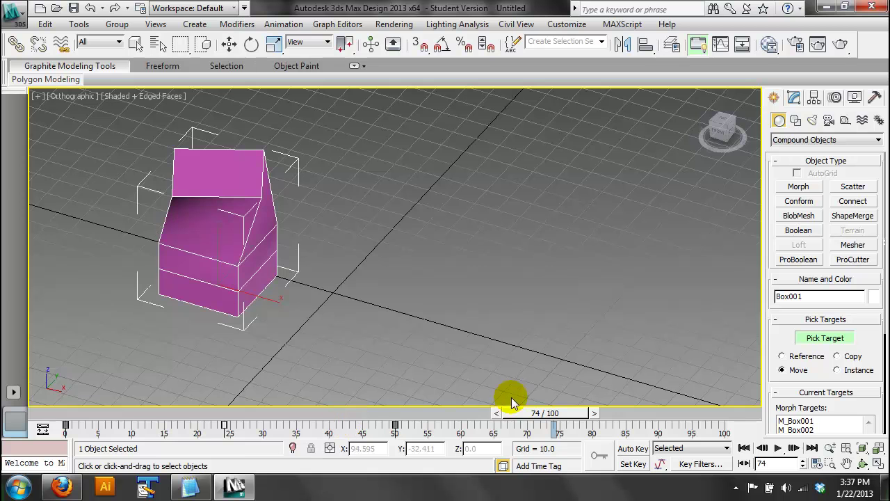
pyautogui.moveTo(528, 411); pyautogui.dragTo(337, 447)
pyautogui.moveTo(65, 431); pyautogui.dragTo(534, 386)
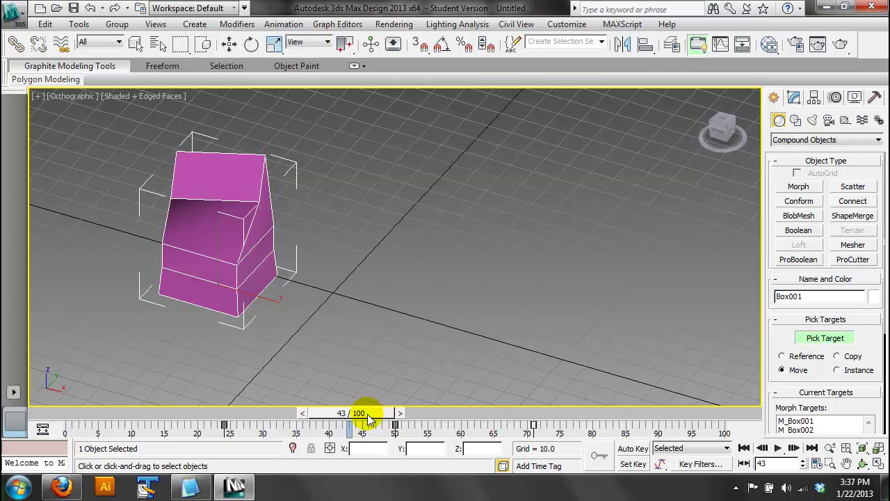
pyautogui.moveTo(368, 413); pyautogui.dragTo(78, 413)
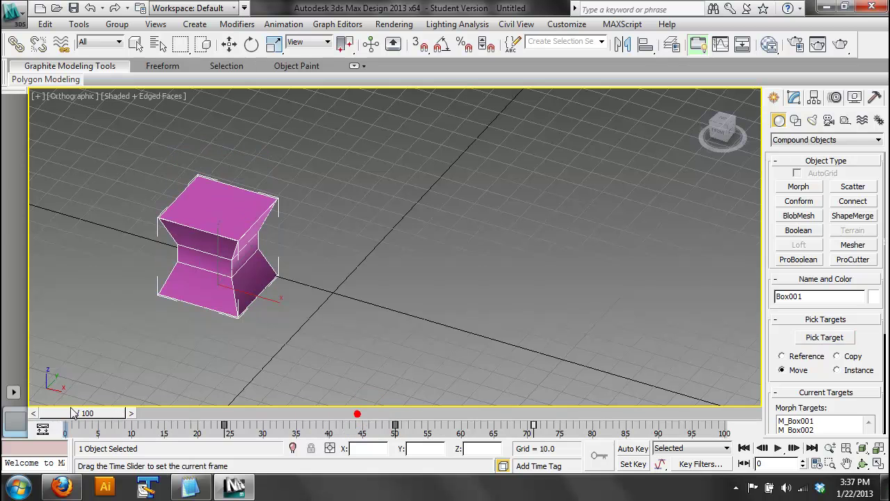
# Play the morph animation, then move the frame 24 key to frame 4.
pyautogui.click(778, 449)
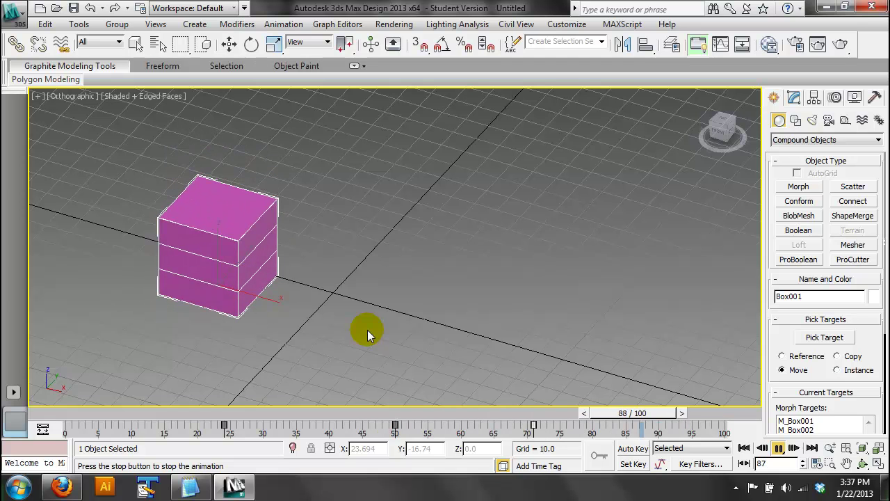
pyautogui.click(780, 447)
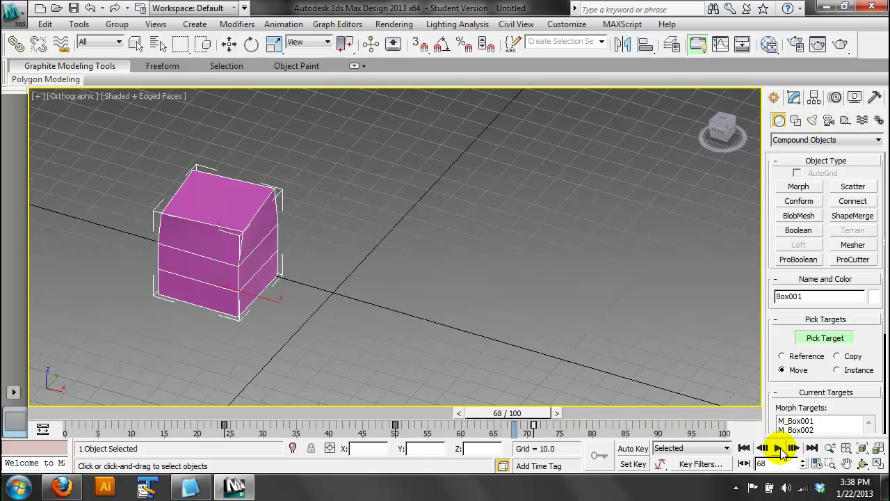
pyautogui.click(241, 429)
pyautogui.moveTo(223, 425); pyautogui.dragTo(66, 440)
# Move the frame 71 morph key to frame 98 and return to frame 0.
pyautogui.click(533, 427)
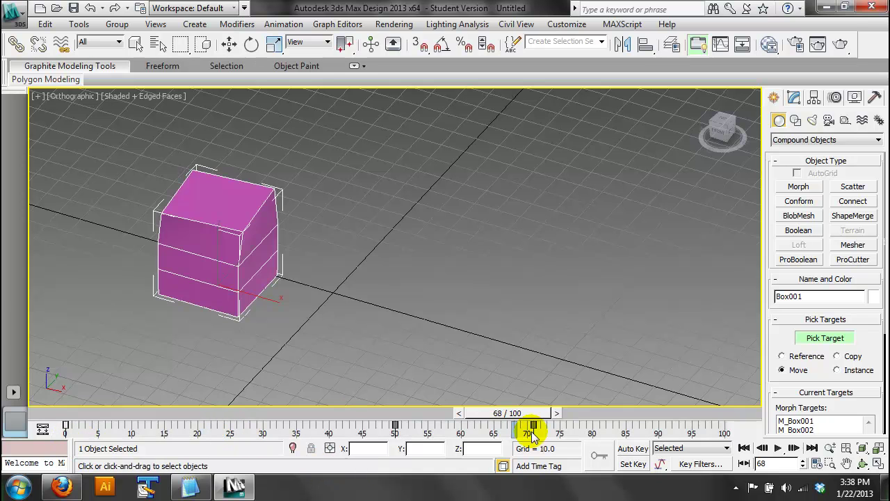
pyautogui.click(508, 437)
pyautogui.click(525, 432)
pyautogui.moveTo(532, 433); pyautogui.dragTo(723, 440)
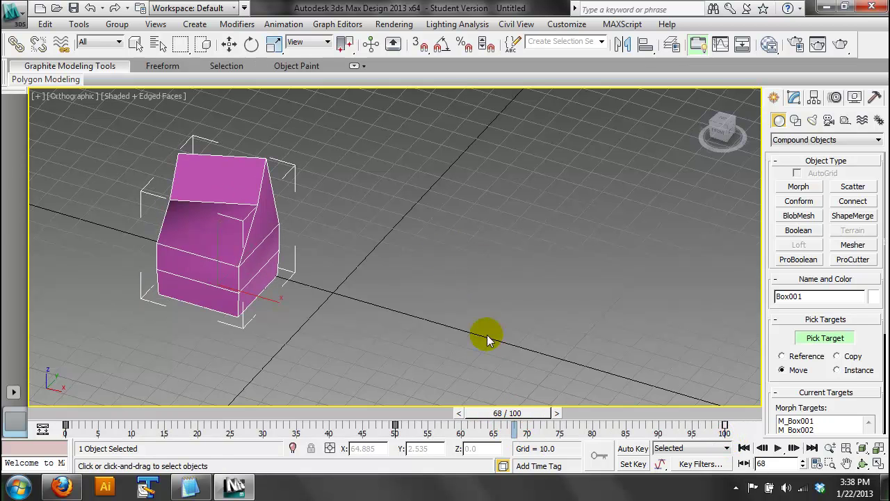
pyautogui.moveTo(502, 413); pyautogui.dragTo(89, 401)
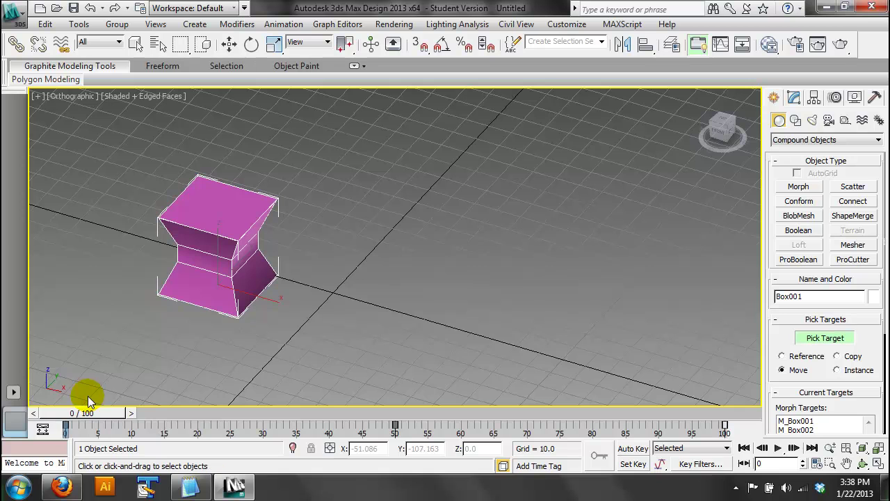
# In Front view, turn on Auto Key and position the box at the left side.
pyautogui.press('f')
pyautogui.moveTo(513, 274); pyautogui.dragTo(288, 318, button='middle')
pyautogui.scroll(-2, 235, 334)
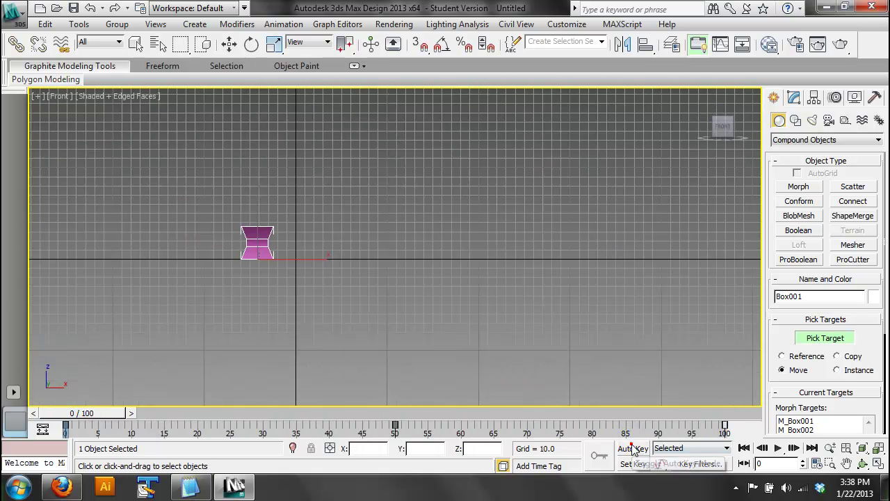
pyautogui.click(633, 448)
pyautogui.moveTo(590, 345); pyautogui.dragTo(291, 369, button='middle')
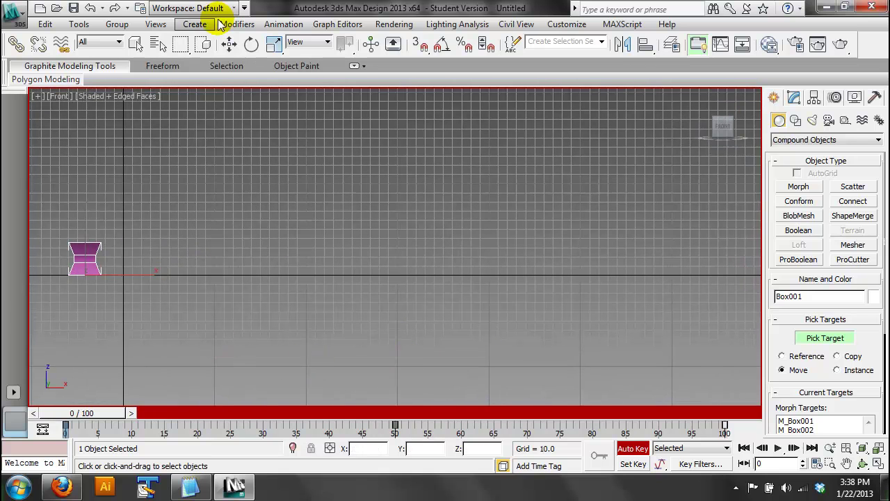
pyautogui.click(230, 43)
pyautogui.moveTo(124, 272); pyautogui.dragTo(730, 318)
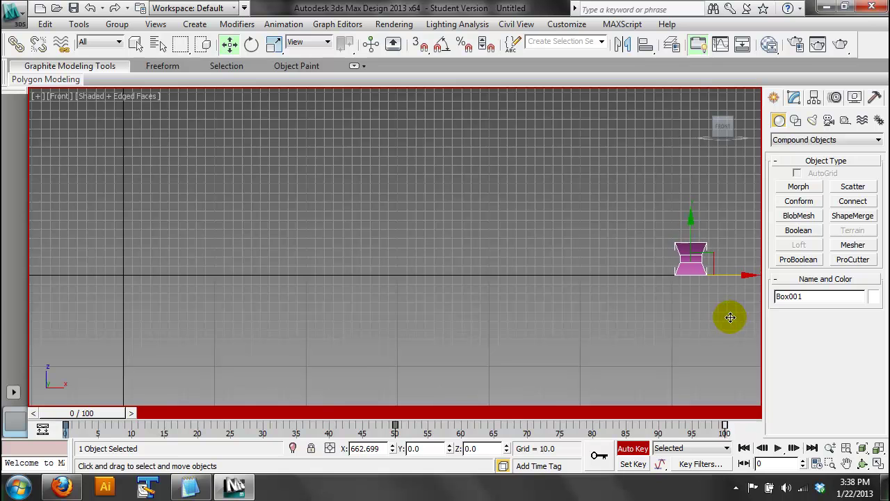
pyautogui.rightClick(731, 318)
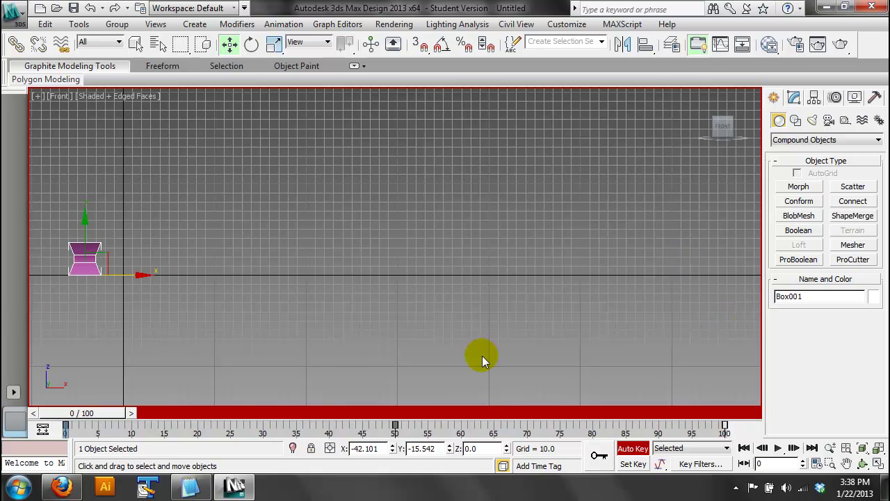
# At frame 100 move the box right along X, turn Auto Key off, and preview.
pyautogui.moveTo(119, 412); pyautogui.dragTo(741, 437)
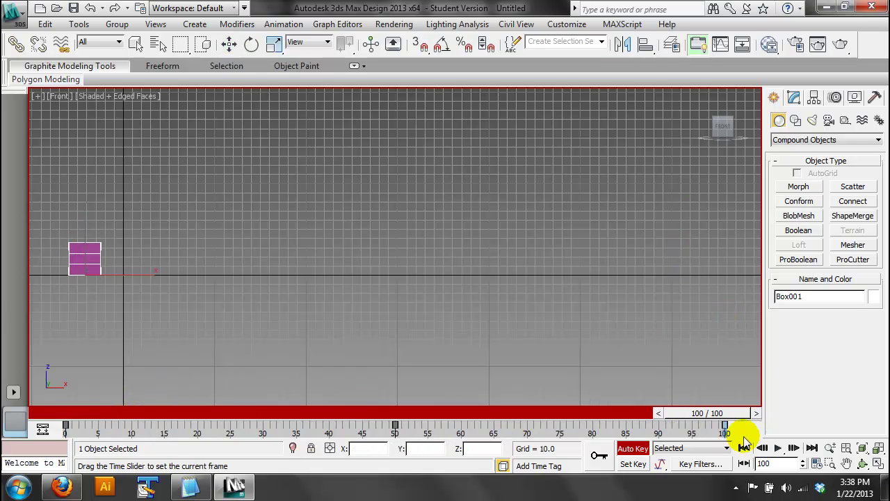
pyautogui.press('w')
pyautogui.moveTo(125, 272); pyautogui.dragTo(697, 365)
pyautogui.click(624, 450)
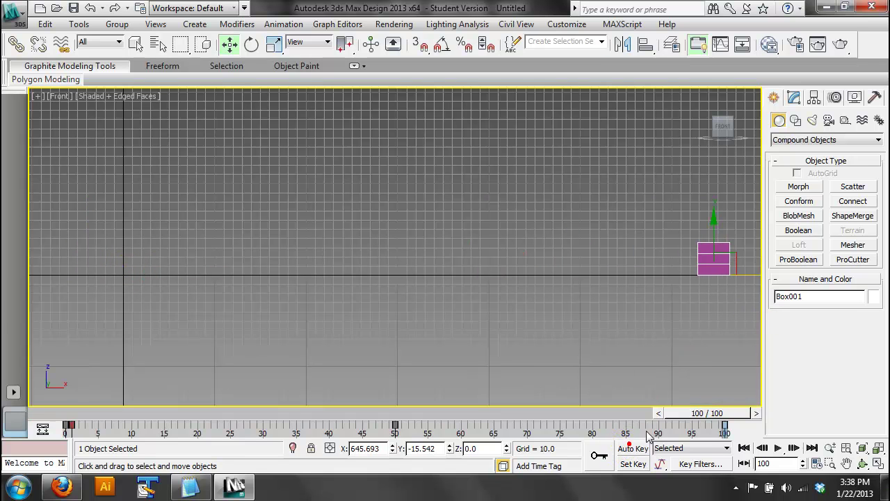
pyautogui.moveTo(678, 414); pyautogui.dragTo(101, 301)
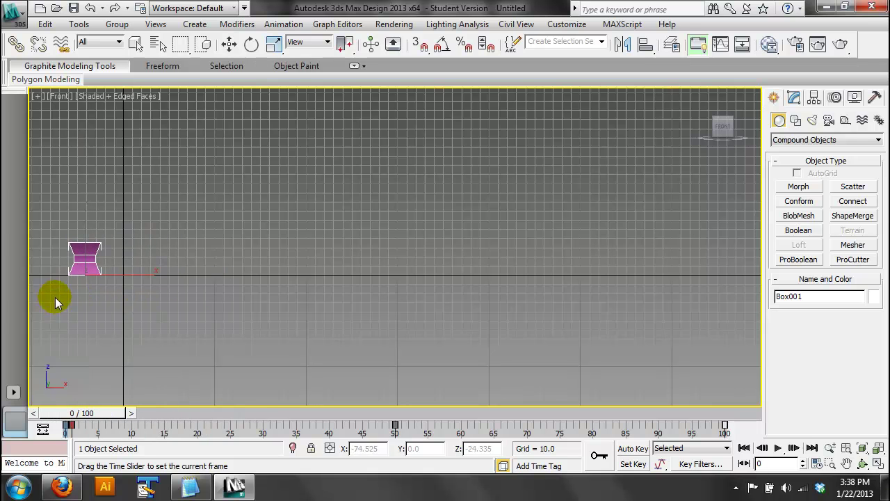
# Create Snapshot copies over the 0–100 frame range, then undo them.
pyautogui.click(79, 24)
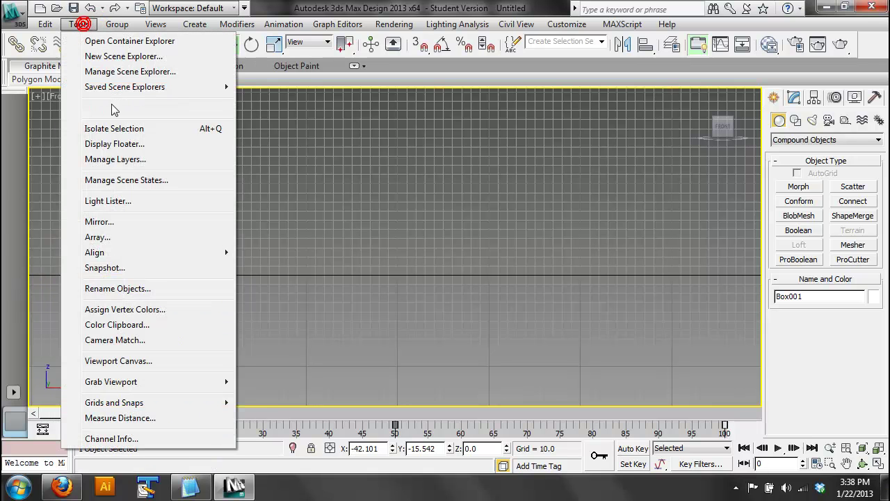
pyautogui.click(123, 265)
pyautogui.click(455, 178)
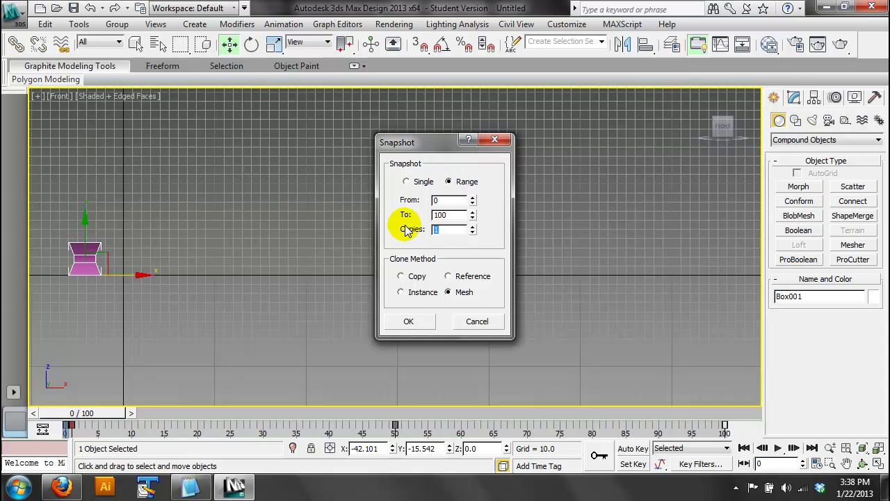
pyautogui.click(426, 320)
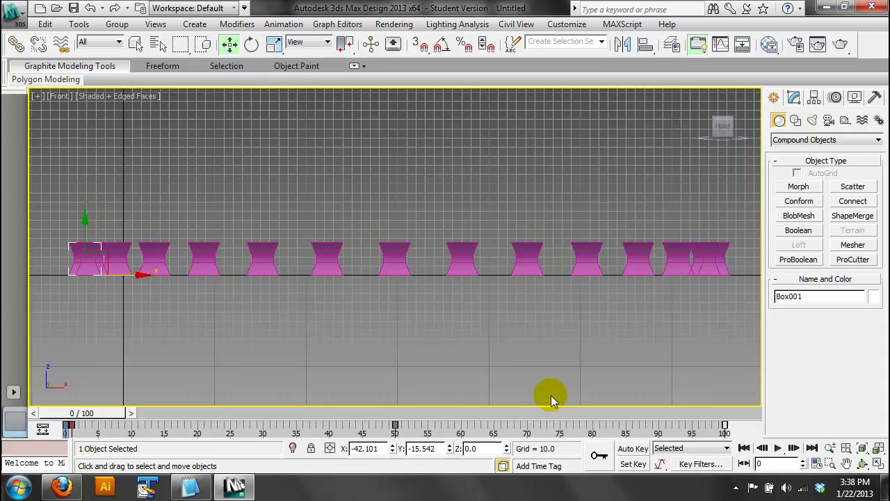
pyautogui.hotkey('ctrl', 'z')
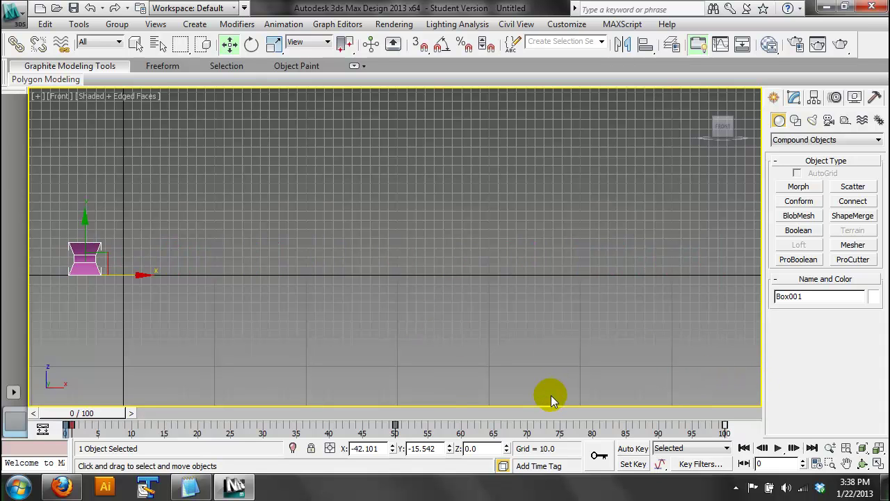
# Recreate 15 mesh snapshots from frame 0 to 100 and orbit to inspect them.
pyautogui.click(81, 23)
pyautogui.click(126, 266)
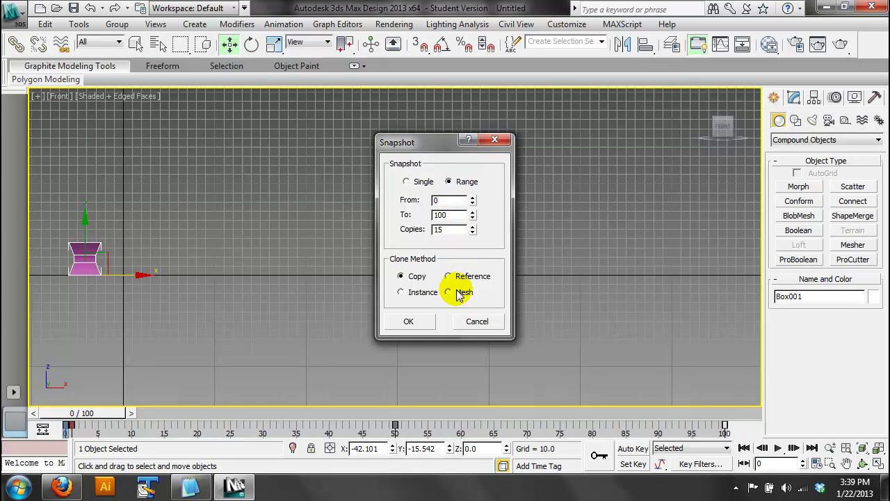
pyautogui.click(425, 325)
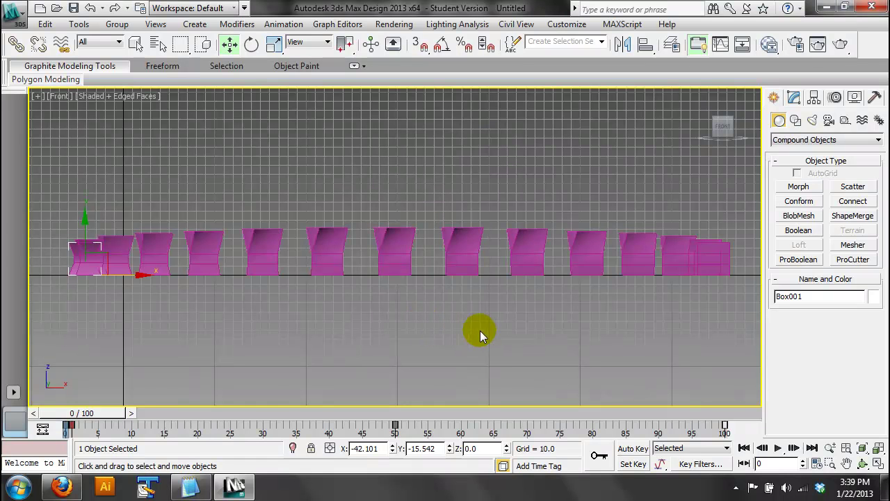
pyautogui.click(863, 464)
pyautogui.moveTo(431, 278); pyautogui.dragTo(199, 260)
pyautogui.moveTo(437, 240); pyautogui.dragTo(703, 256)
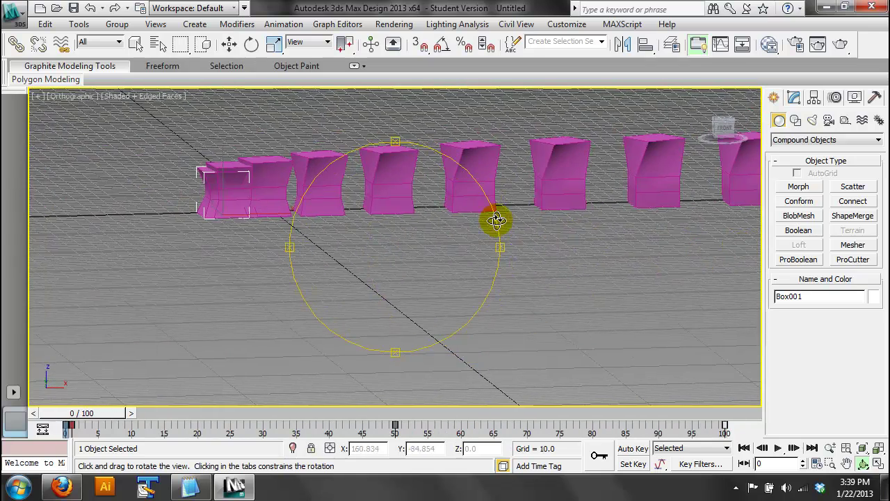
# Return to Front view, scrub the timeline, and reopen Snapshot with the copies count selected.
pyautogui.moveTo(407, 243); pyautogui.dragTo(335, 257)
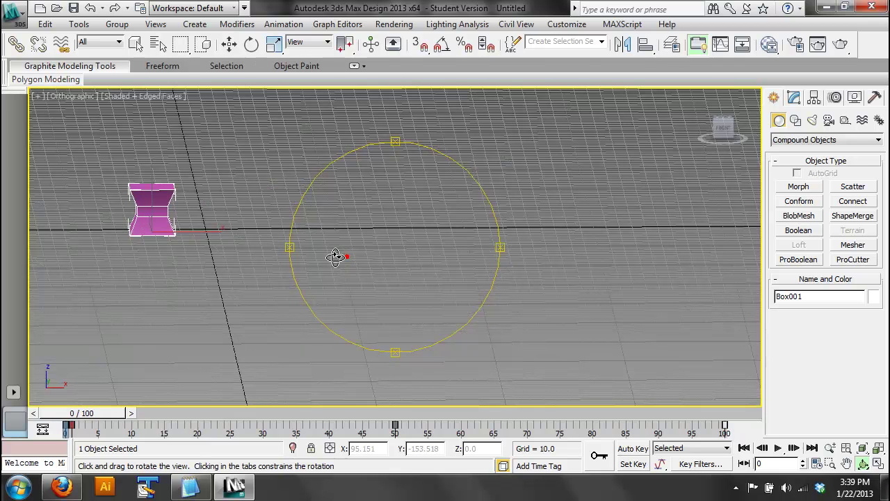
pyautogui.moveTo(101, 418); pyautogui.dragTo(584, 415)
pyautogui.press('f')
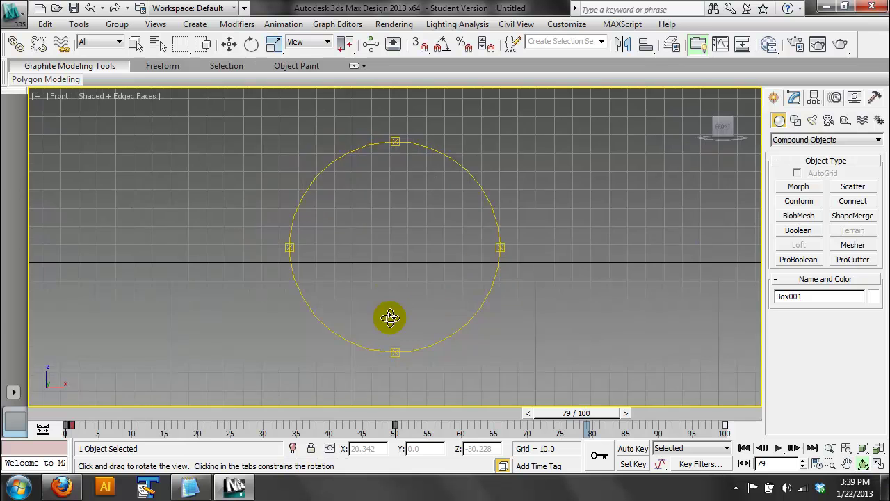
pyautogui.moveTo(439, 267); pyautogui.dragTo(399, 271, button='middle')
pyautogui.moveTo(572, 411); pyautogui.dragTo(49, 392)
pyautogui.click(78, 24)
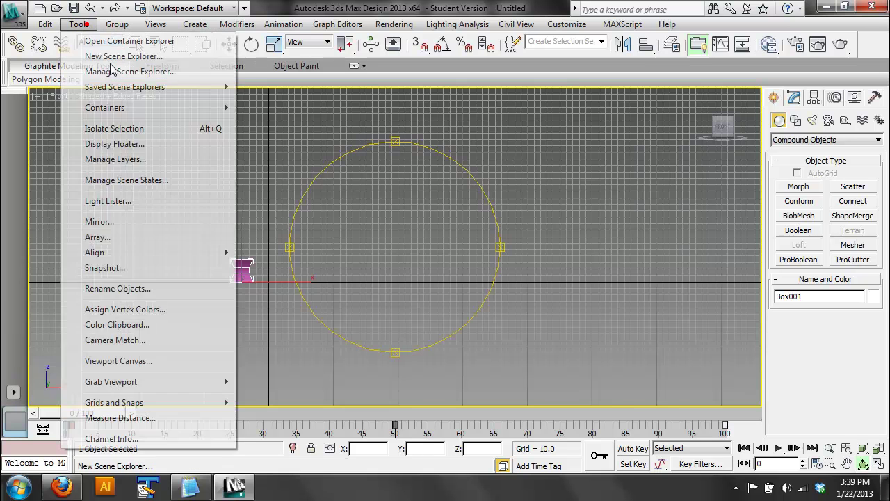
pyautogui.click(122, 270)
pyautogui.doubleClick(438, 229)
# Set Snapshot to From 1, Copies 100, Mesh clone method, and create the copies.
pyautogui.write('100')
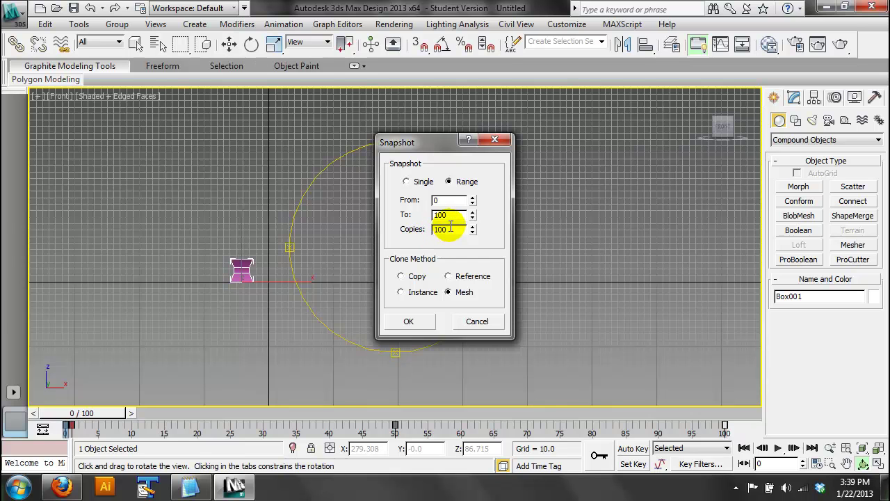
pyautogui.doubleClick(450, 201)
pyautogui.write('1')
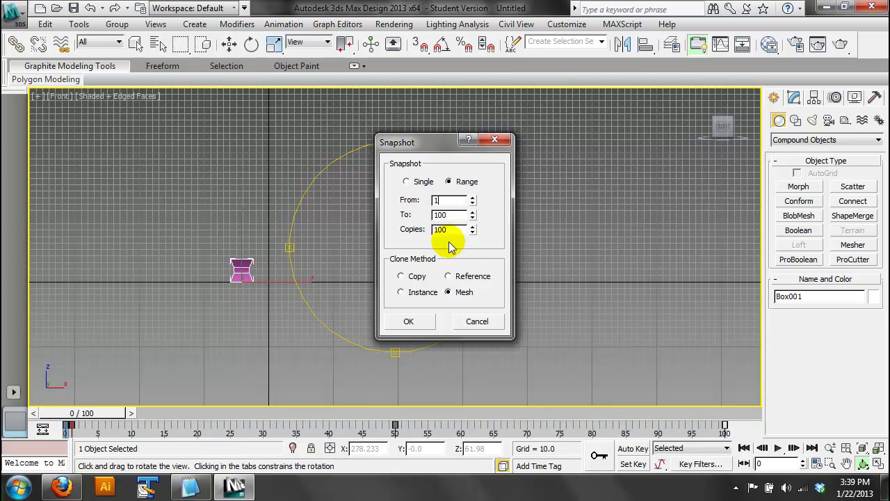
pyautogui.click(418, 277)
pyautogui.click(459, 293)
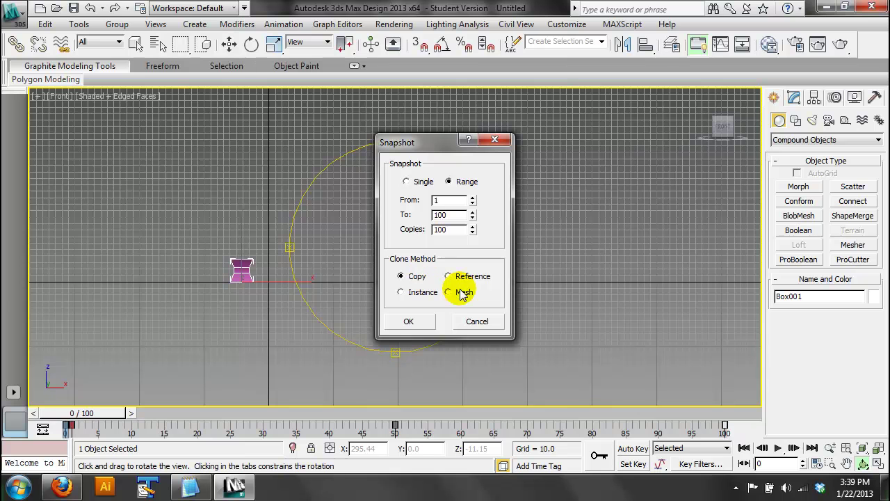
pyautogui.click(421, 321)
# Orbit around the resulting snapshot bar to inspect it from several angles.
pyautogui.moveTo(467, 303); pyautogui.dragTo(648, 269)
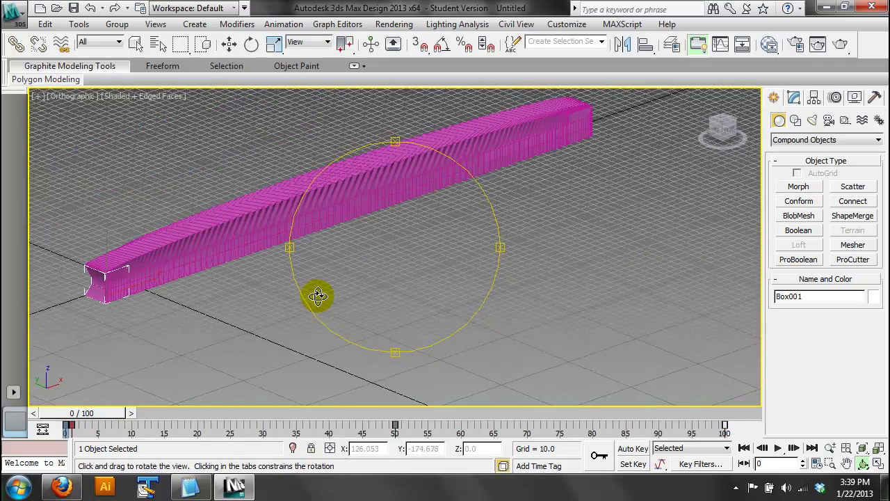
pyautogui.moveTo(314, 294); pyautogui.dragTo(479, 306)
pyautogui.moveTo(397, 316); pyautogui.dragTo(433, 308)
pyautogui.moveTo(395, 330); pyautogui.dragTo(383, 243)
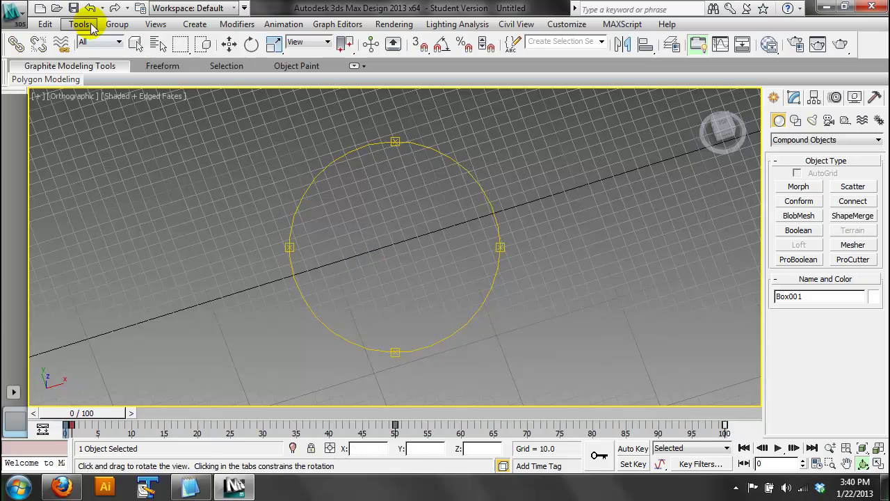
# Redo the snapshot with 8 mesh copies and orbit around the row.
pyautogui.click(44, 24)
pyautogui.click(78, 24)
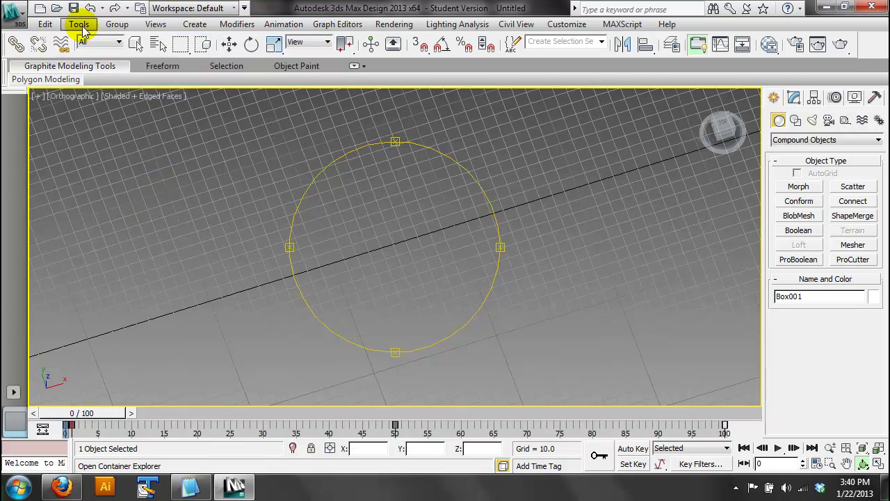
pyautogui.click(146, 268)
pyautogui.doubleClick(448, 229)
pyautogui.write('8')
pyautogui.click(423, 323)
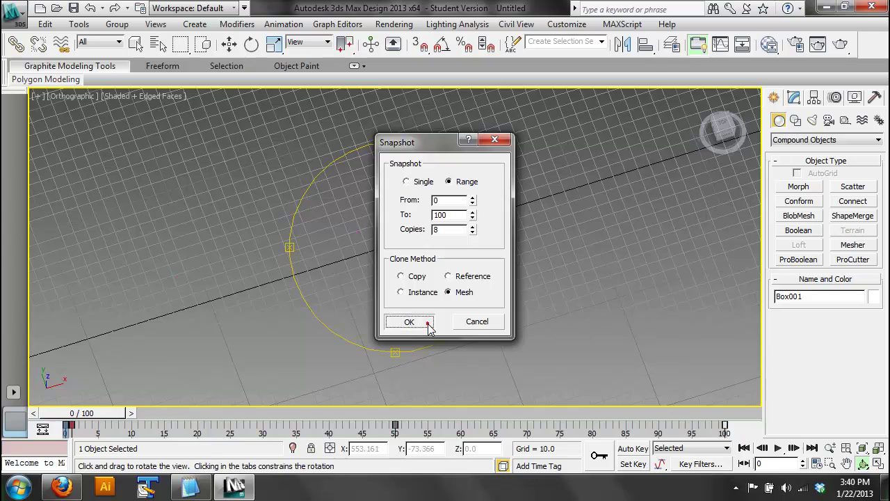
pyautogui.moveTo(416, 300); pyautogui.dragTo(473, 229)
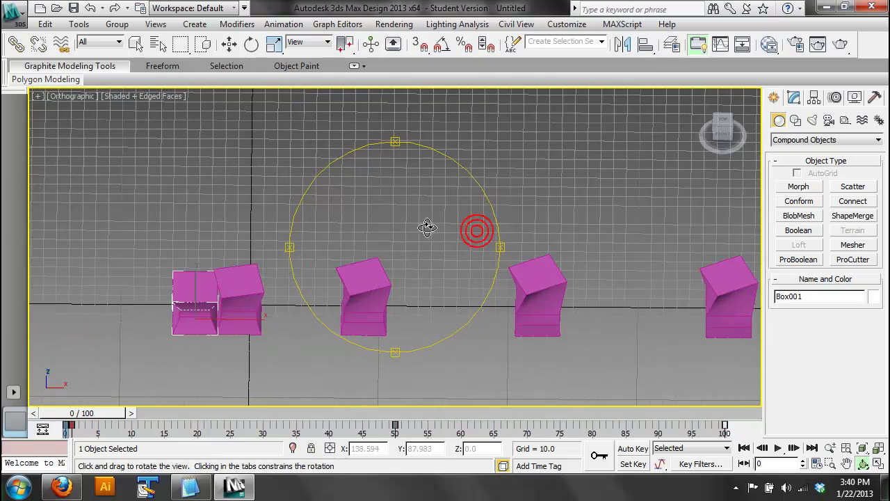
# Move Box002 at the left of the row further left along X.
pyautogui.click(229, 44)
pyautogui.click(212, 270)
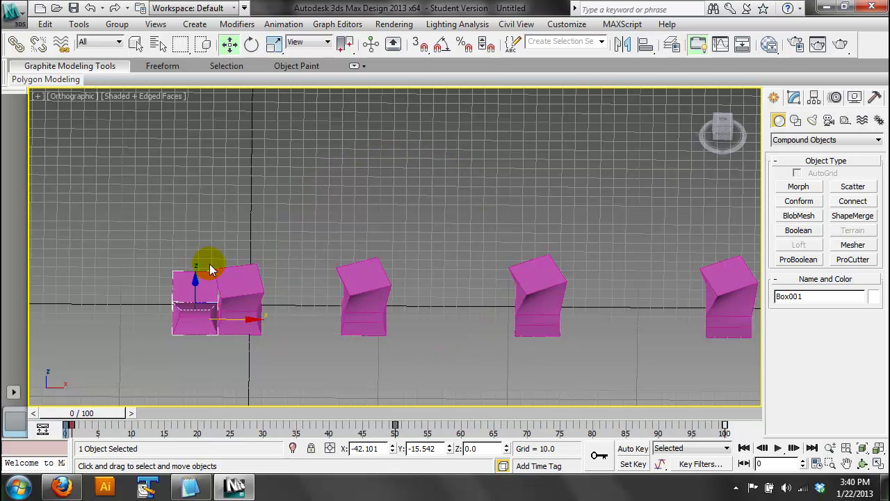
pyautogui.click(209, 261)
pyautogui.click(211, 282)
pyautogui.moveTo(235, 326); pyautogui.dragTo(137, 325)
# Move Box009 right along the X axis, keeping it in view.
pyautogui.keyDown('alt'); pyautogui.moveTo(604, 329); pyautogui.dragTo(343, 215, button='middle'); pyautogui.keyUp('alt')
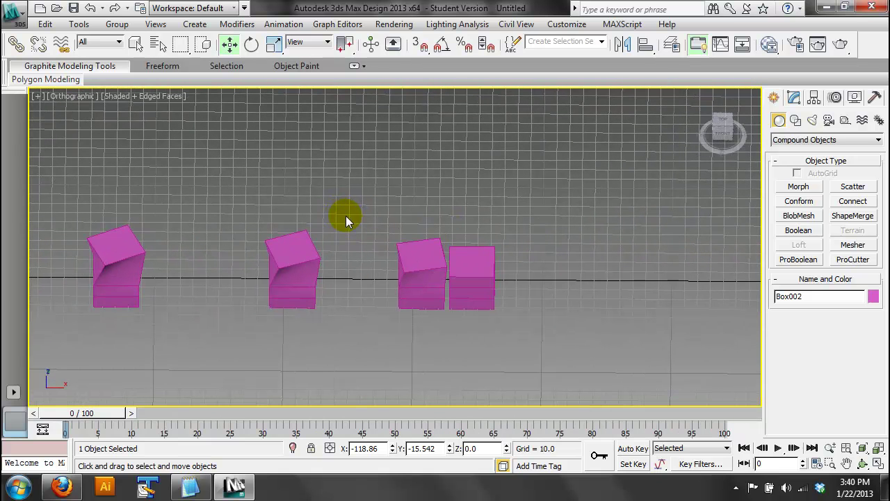
pyautogui.click(470, 267)
pyautogui.moveTo(508, 299); pyautogui.dragTo(628, 299)
pyautogui.moveTo(338, 312); pyautogui.dragTo(523, 265, button='middle')
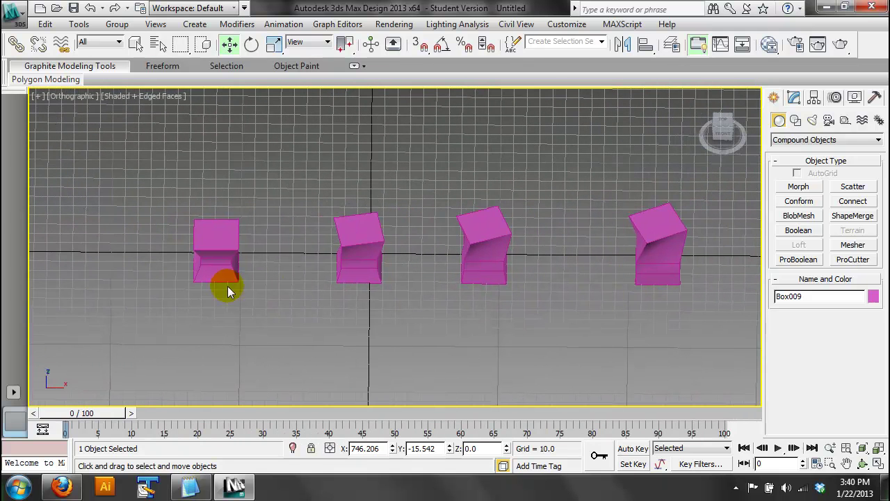
pyautogui.moveTo(575, 245); pyautogui.dragTo(457, 258, button='middle')
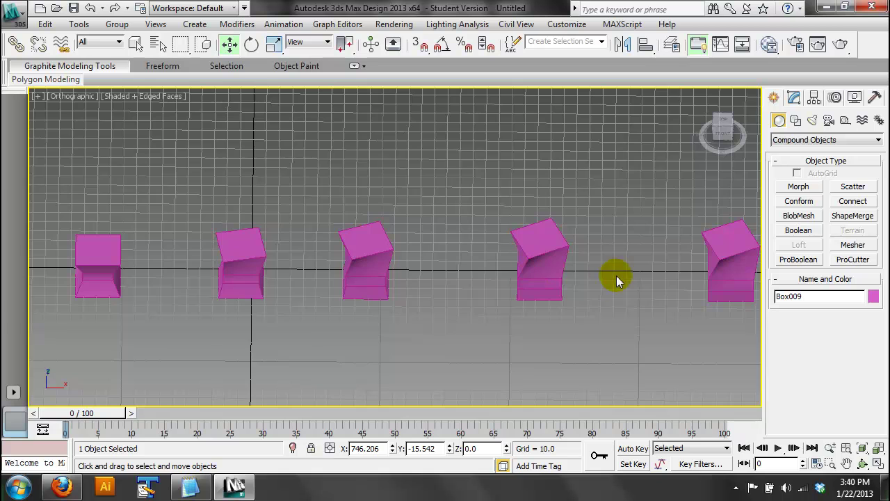
pyautogui.moveTo(616, 280); pyautogui.dragTo(402, 302, button='middle')
pyautogui.moveTo(570, 312); pyautogui.dragTo(387, 243, button='middle')
# Switch to Perspective view, zoom extents, and orbit to show the whole row.
pyautogui.press('p')
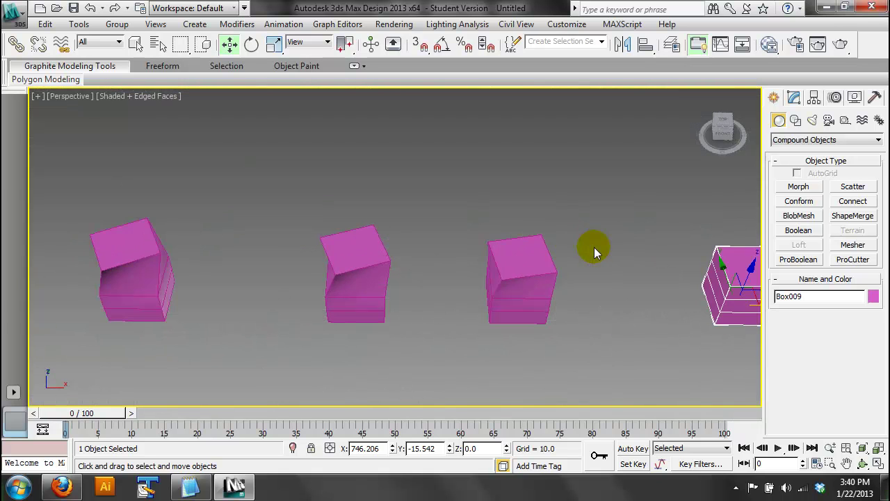
pyautogui.click(863, 449)
pyautogui.click(862, 464)
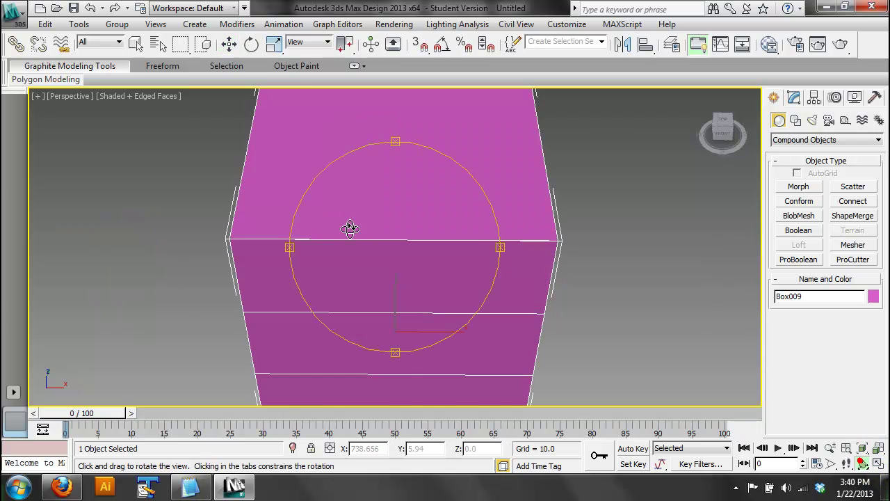
pyautogui.moveTo(348, 229); pyautogui.dragTo(411, 229)
pyautogui.scroll(-10, 401, 236)
pyautogui.moveTo(391, 244); pyautogui.dragTo(460, 233, button='middle')
pyautogui.moveTo(460, 233); pyautogui.dragTo(306, 240)
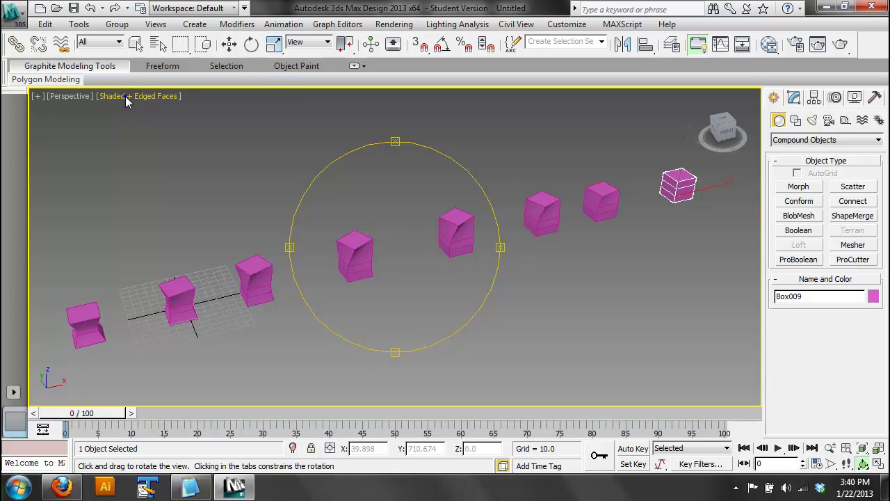
# Apply Stylized Ink shading to the viewport with viewport shadows turned on.
pyautogui.click(127, 96)
pyautogui.moveTo(188, 271)
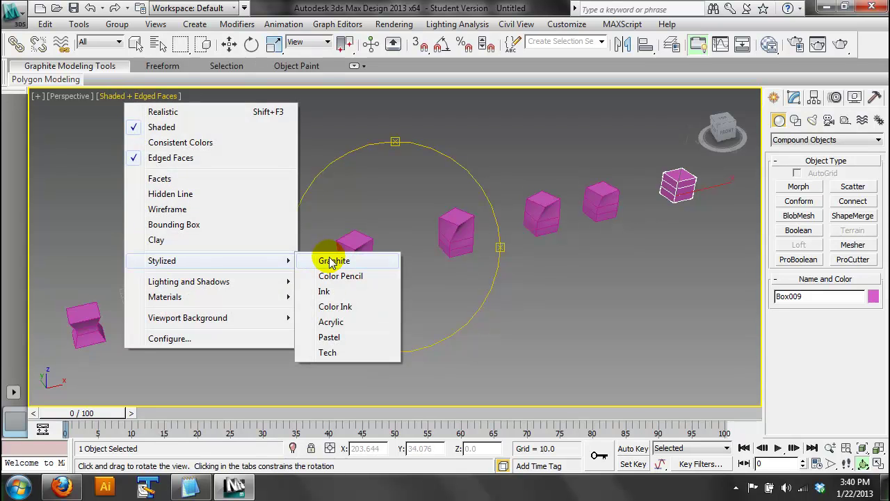
pyautogui.click(343, 291)
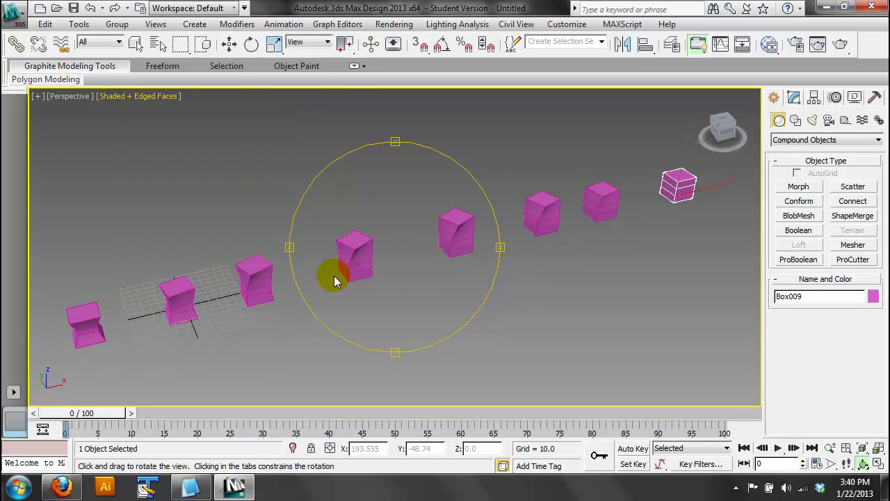
pyautogui.click(143, 98)
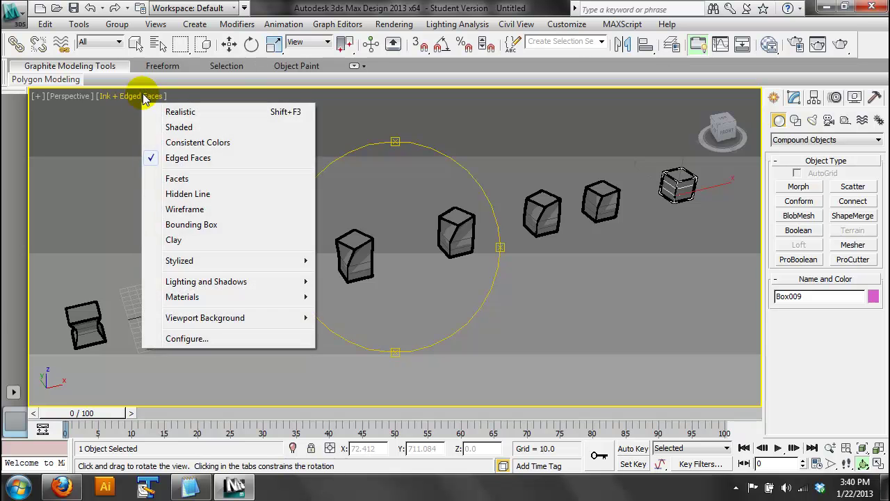
pyautogui.click(245, 282)
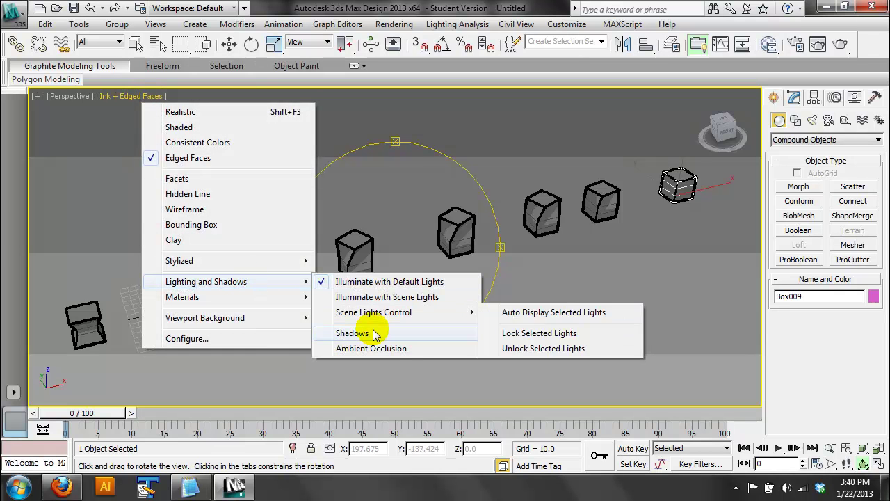
pyautogui.click(374, 335)
pyautogui.moveTo(345, 211); pyautogui.dragTo(399, 211)
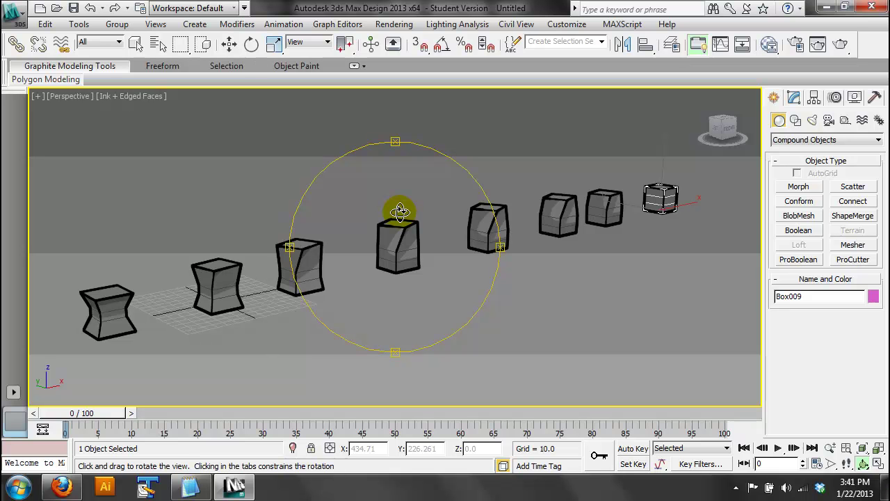
# Try Stylized Color Ink shading, then switch the perspective view to Realistic.
pyautogui.click(144, 97)
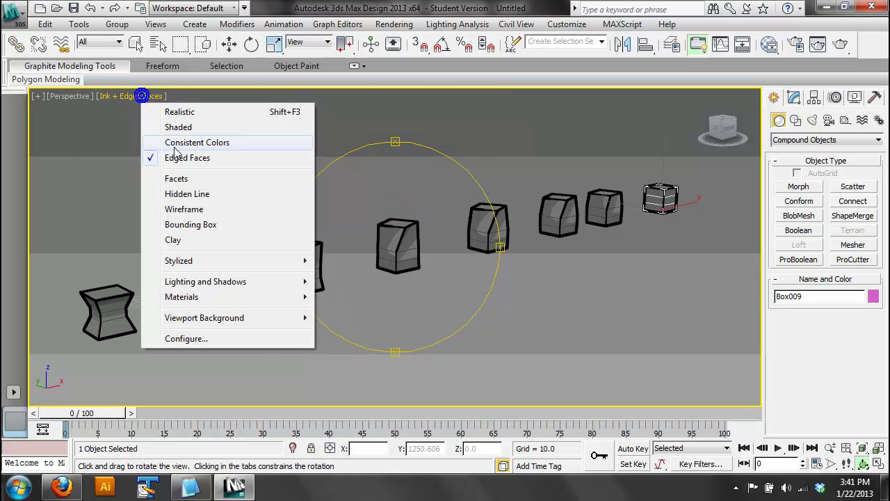
pyautogui.click(231, 260)
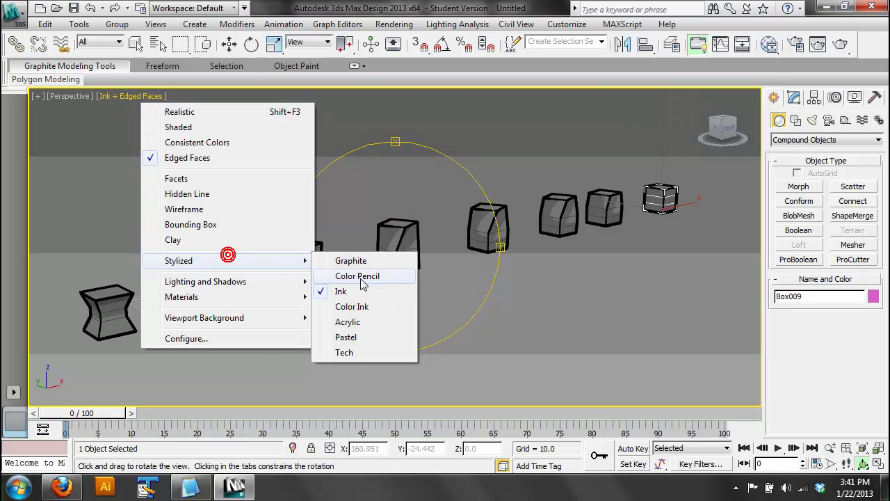
pyautogui.click(385, 305)
pyautogui.moveTo(408, 212); pyautogui.dragTo(427, 215)
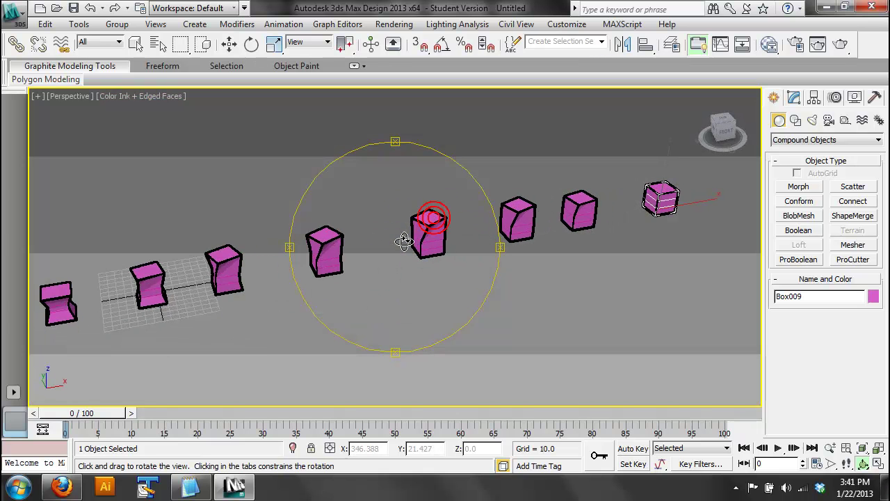
pyautogui.click(149, 97)
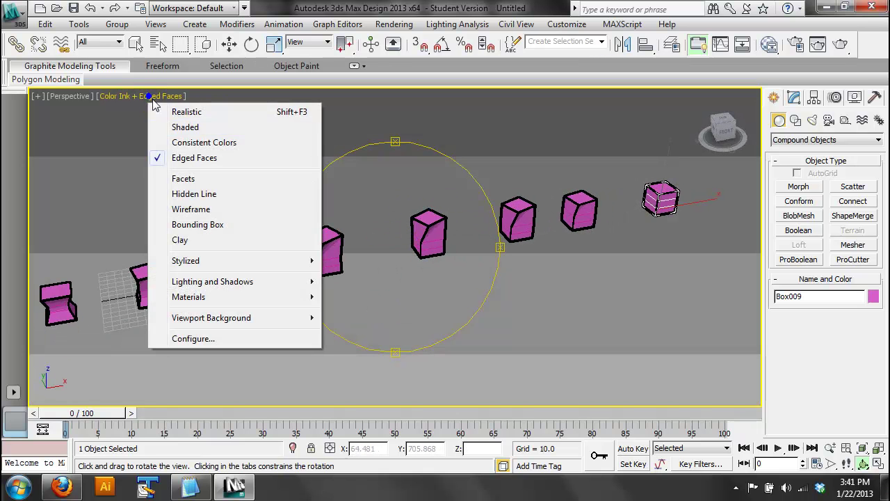
pyautogui.click(193, 113)
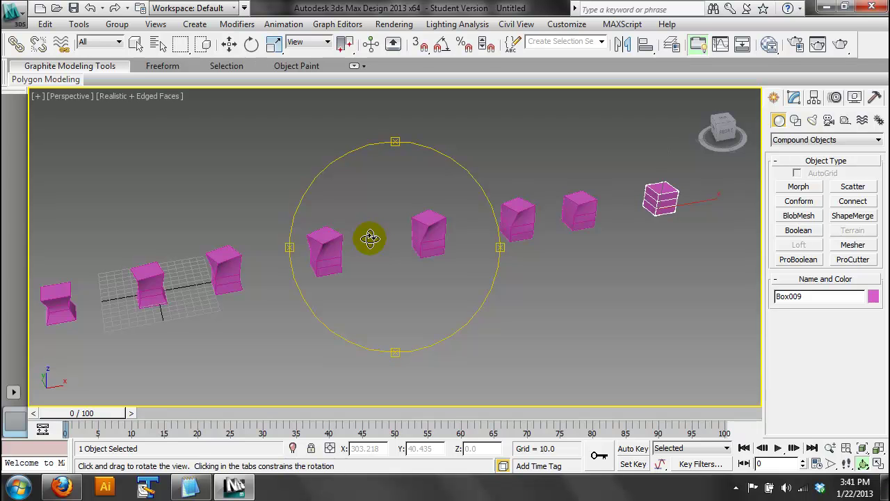
# Orbit around the boxes, zoom out and window-select all eight boxes with Select and Move.
pyautogui.moveTo(441, 238); pyautogui.dragTo(411, 254)
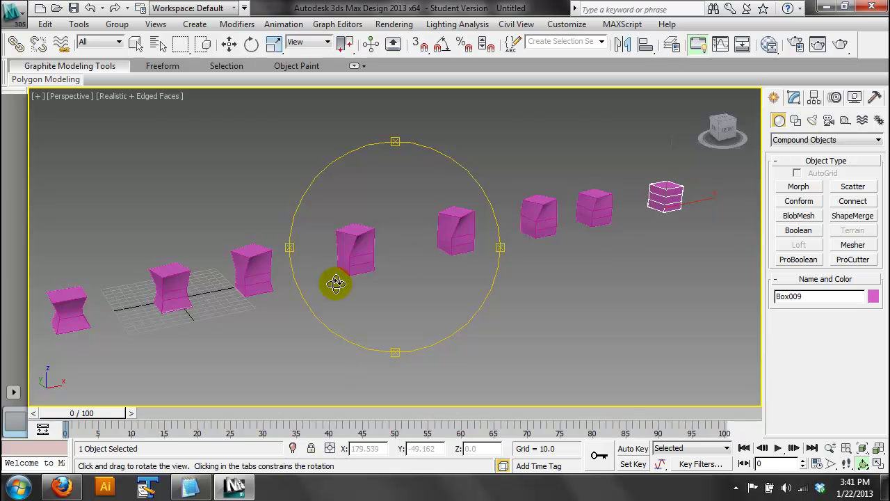
pyautogui.moveTo(397, 288); pyautogui.dragTo(440, 284)
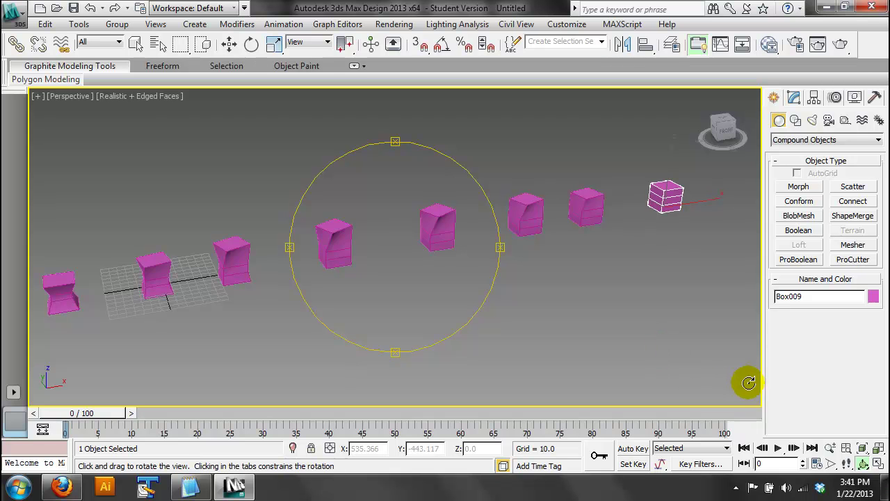
pyautogui.moveTo(451, 260); pyautogui.dragTo(443, 269)
pyautogui.click(229, 43)
pyautogui.scroll(-2, 599, 222)
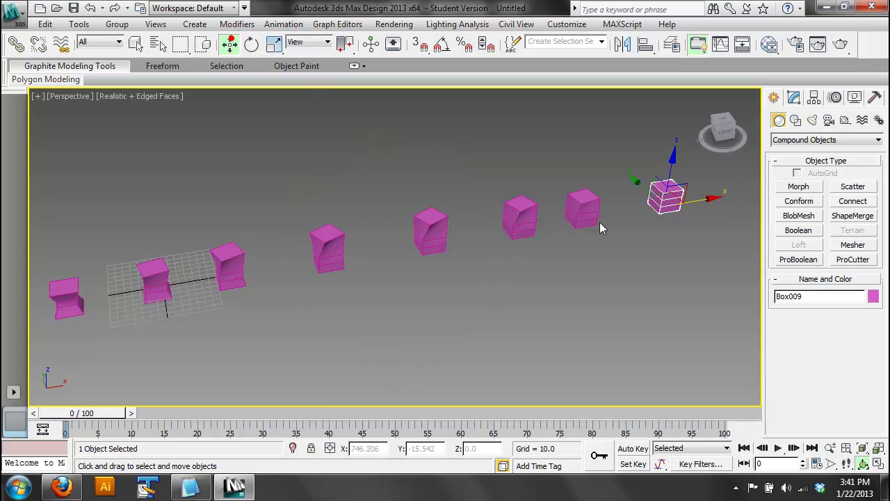
pyautogui.click(687, 317)
pyautogui.scroll(-3, 662, 325)
pyautogui.moveTo(149, 203); pyautogui.dragTo(148, 202)
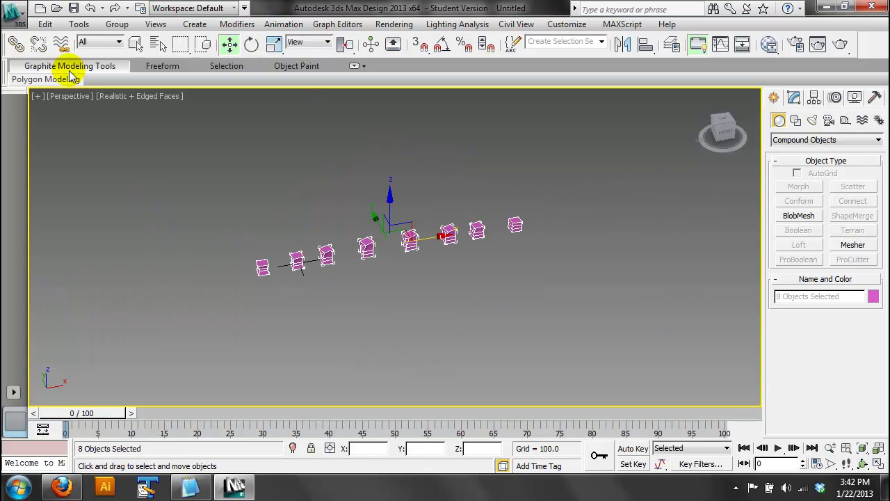
# Reset to a new empty scene, discarding changes, and switch to the top view.
pyautogui.click(40, 9)
pyautogui.click(454, 288)
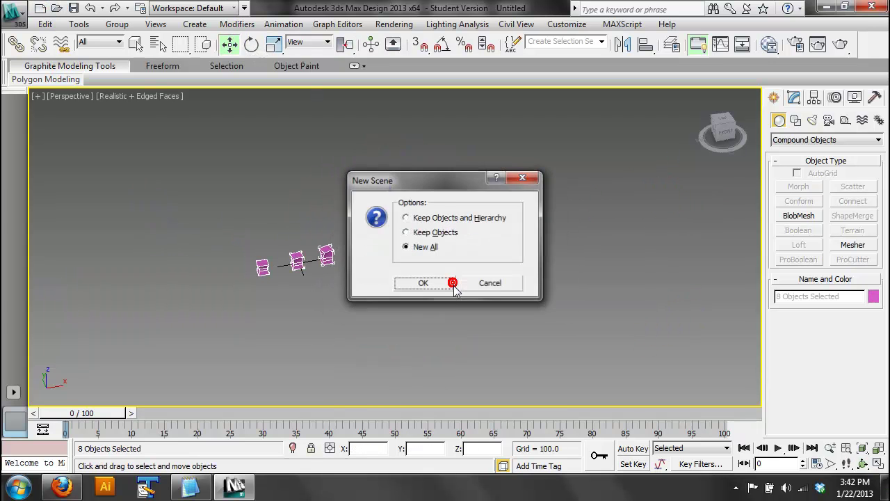
pyautogui.click(432, 286)
pyautogui.press('t')
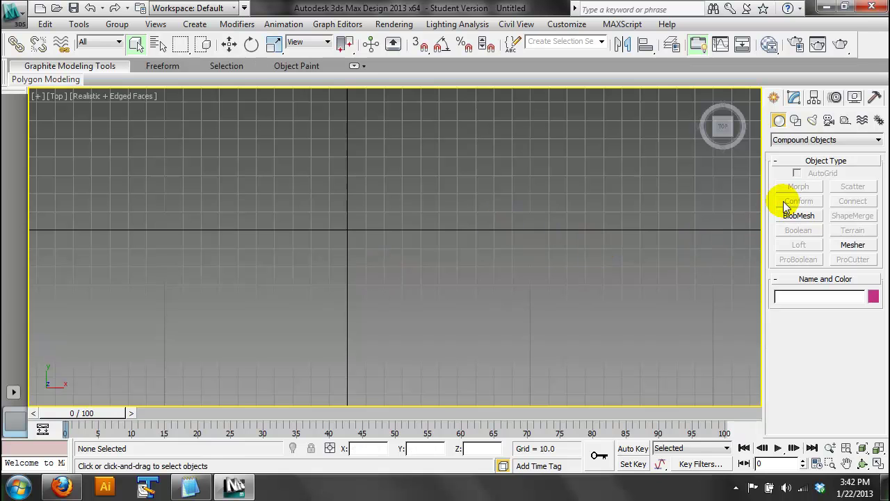
# Create four BlobMesh objects at separate spots in the top view.
pyautogui.click(794, 220)
pyautogui.click(217, 228)
pyautogui.click(366, 189)
pyautogui.click(494, 286)
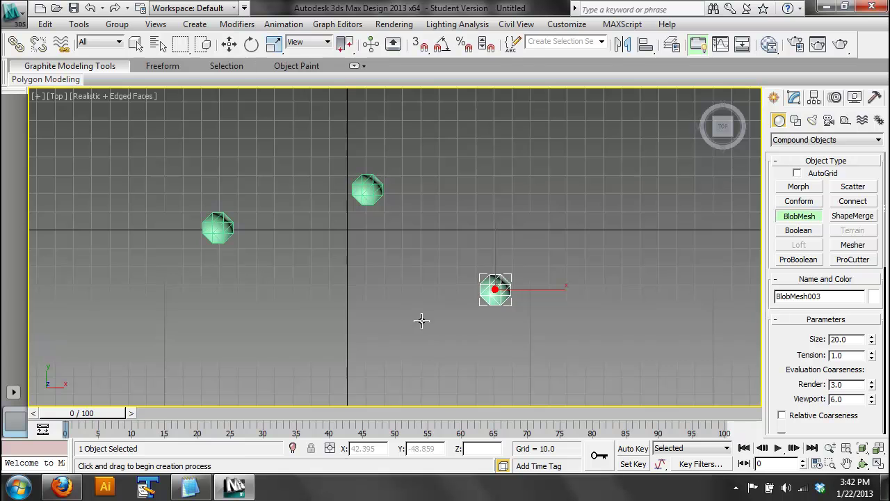
pyautogui.click(353, 353)
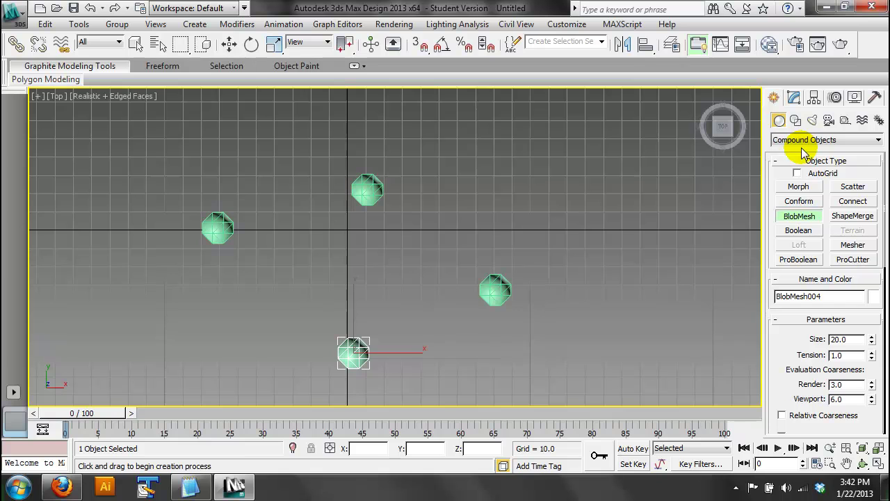
# Select BlobMesh003 and choose Select and Non-uniform Scale.
pyautogui.click(272, 44)
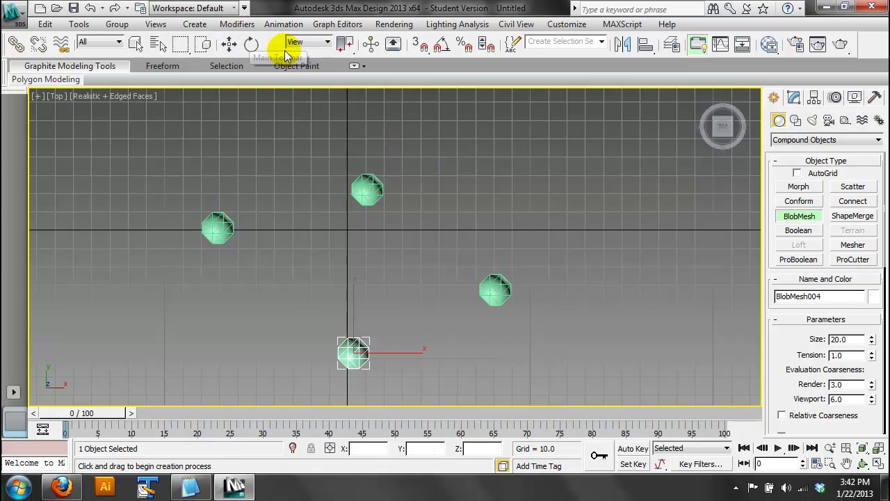
pyautogui.click(502, 282)
pyautogui.moveTo(272, 43); pyautogui.dragTo(274, 88)
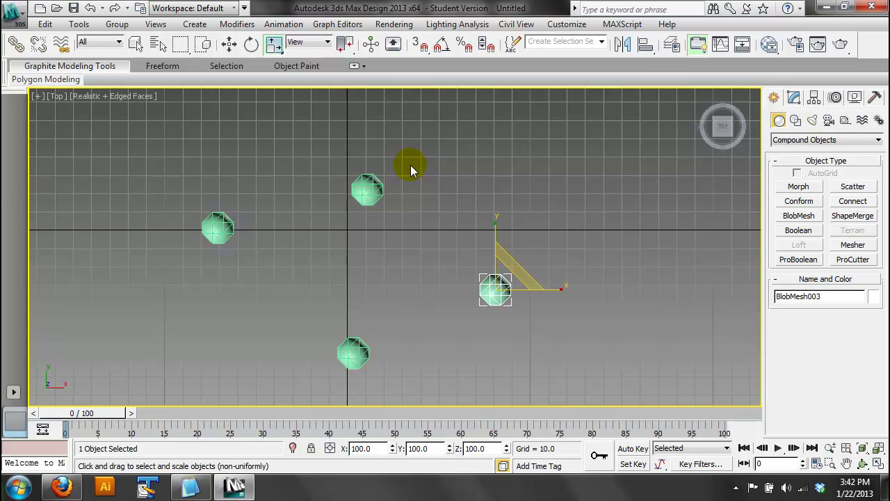
# Stretch BlobMesh003 along Y and X, then stretch BlobMesh002 wide along X and Y.
pyautogui.moveTo(493, 231); pyautogui.dragTo(482, 138)
pyautogui.moveTo(548, 288); pyautogui.dragTo(612, 174)
pyautogui.click(366, 197)
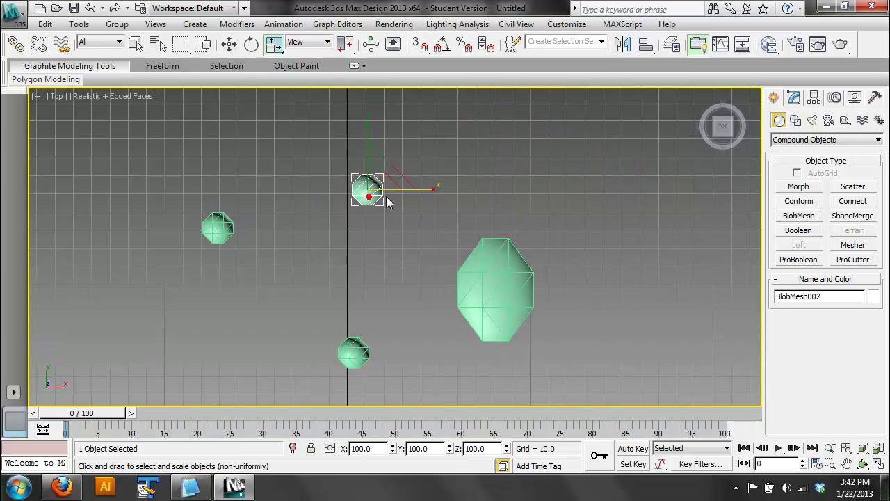
pyautogui.moveTo(414, 189); pyautogui.dragTo(695, 201)
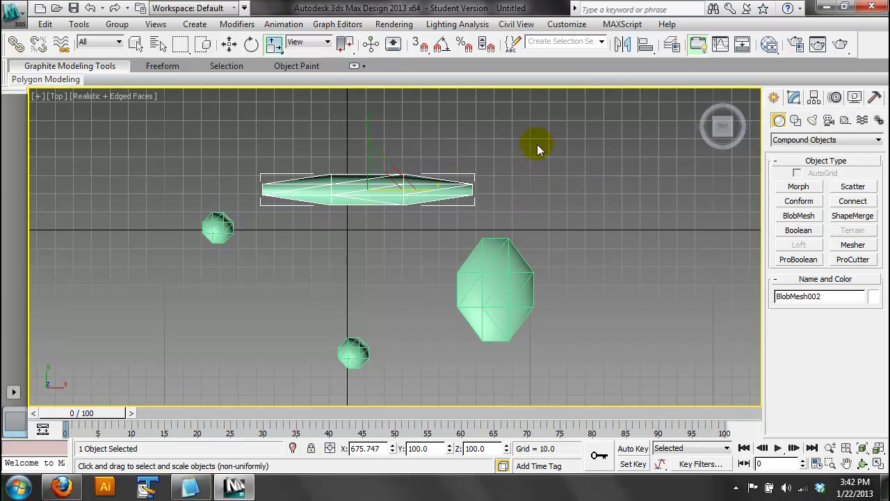
pyautogui.moveTo(376, 134); pyautogui.dragTo(374, 65)
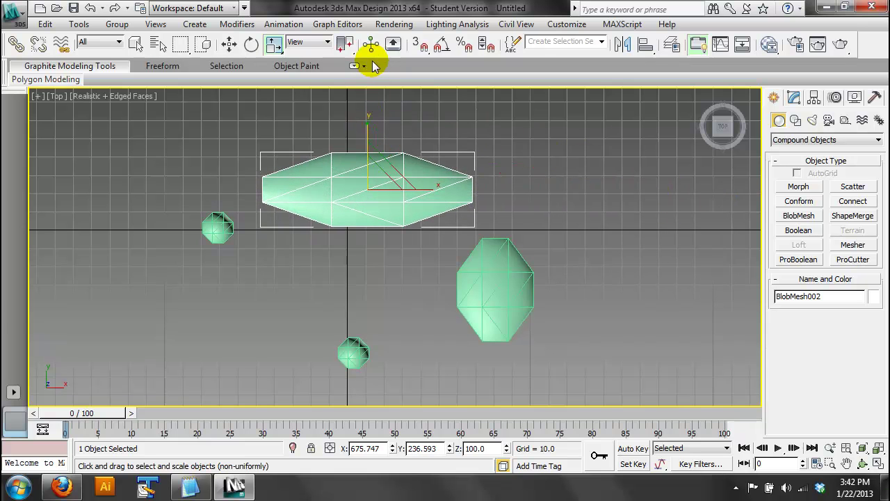
# Widen BlobMesh004 along X and Y, then make it taller along Z in Front view.
pyautogui.click(347, 353)
pyautogui.moveTo(368, 352); pyautogui.dragTo(440, 342)
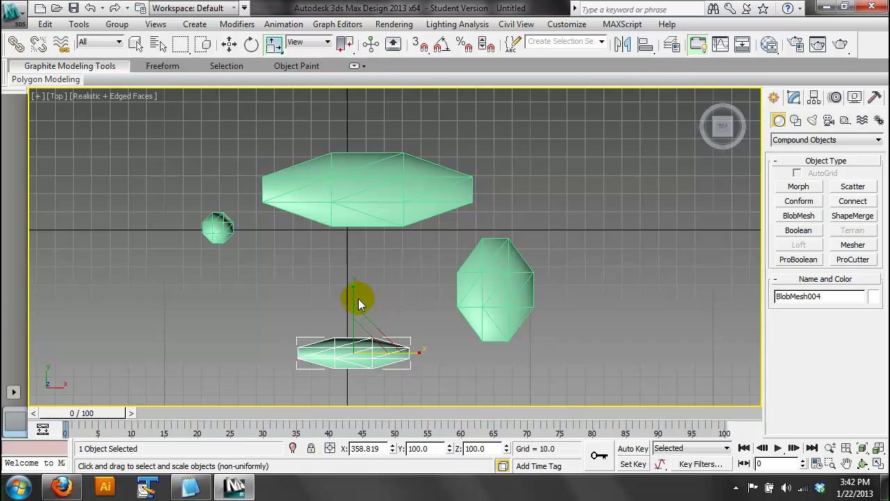
pyautogui.moveTo(356, 296); pyautogui.dragTo(358, 271)
pyautogui.press('f')
pyautogui.moveTo(404, 197); pyautogui.dragTo(412, 97)
# Switch to Perspective, frame the selected blob and orbit to an angled view.
pyautogui.press('p')
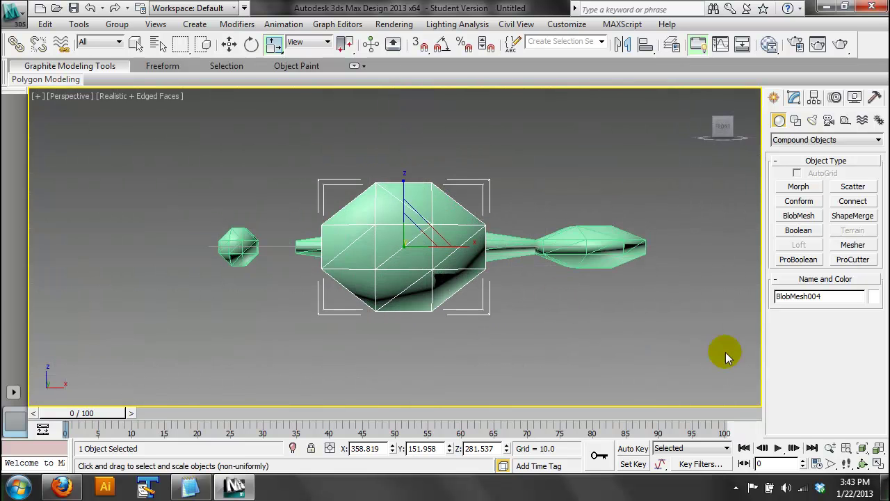
pyautogui.click(862, 448)
pyautogui.click(862, 463)
pyautogui.moveTo(446, 266); pyautogui.dragTo(461, 281)
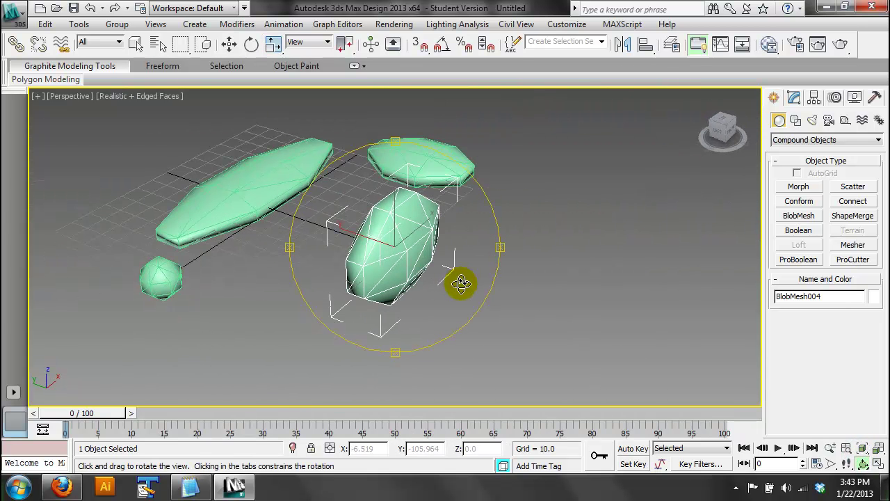
# Adjust BlobMesh004's Size in the Modify panel, then select BlobMesh002.
pyautogui.click(230, 44)
pyautogui.click(639, 137)
pyautogui.click(411, 244)
pyautogui.click(794, 98)
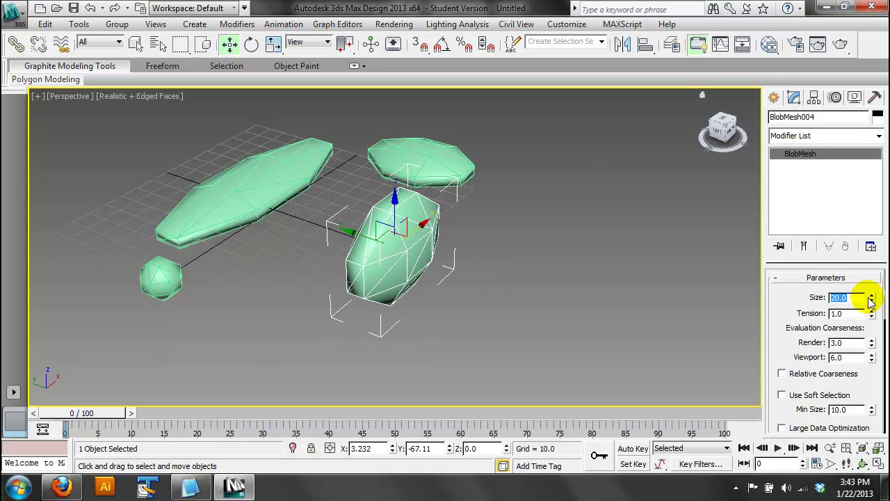
pyautogui.moveTo(872, 297); pyautogui.dragTo(887, 319)
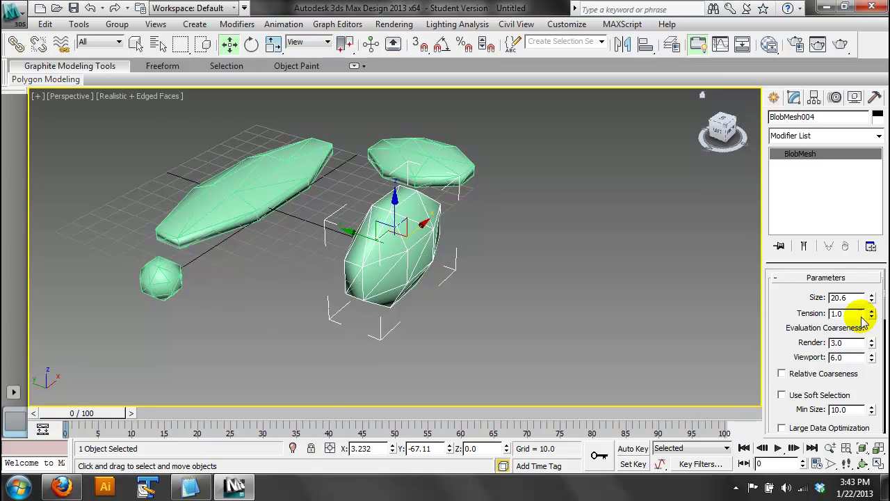
pyautogui.moveTo(865, 387); pyautogui.dragTo(861, 248)
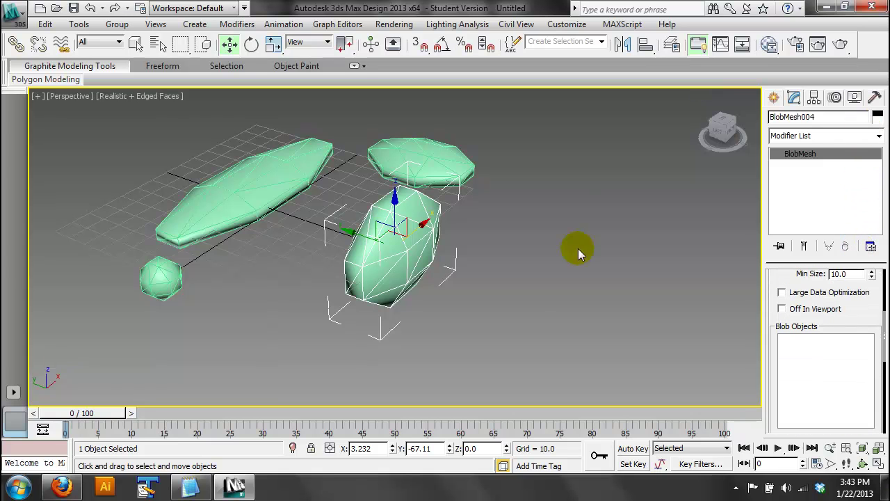
pyautogui.click(308, 151)
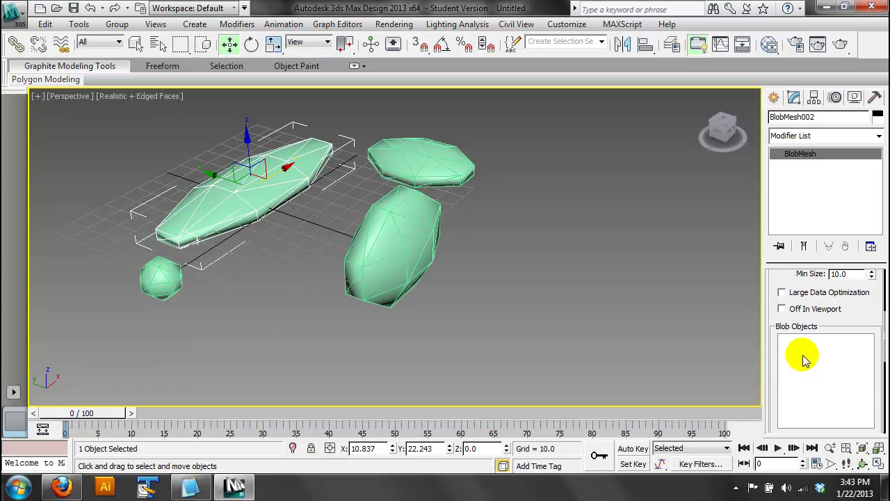
pyautogui.scroll(5, 858, 306)
pyautogui.scroll(-5, 849, 383)
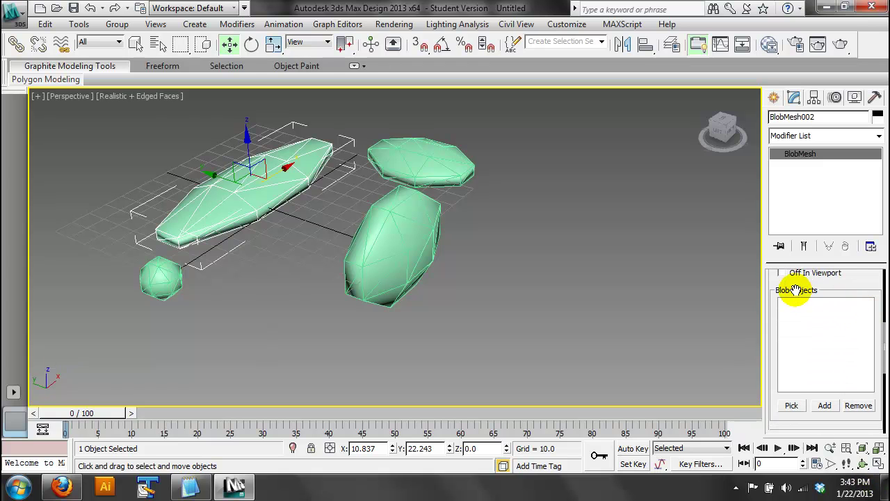
# Rename BlobMesh002 to KingBlob and reselect it.
pyautogui.click(807, 117)
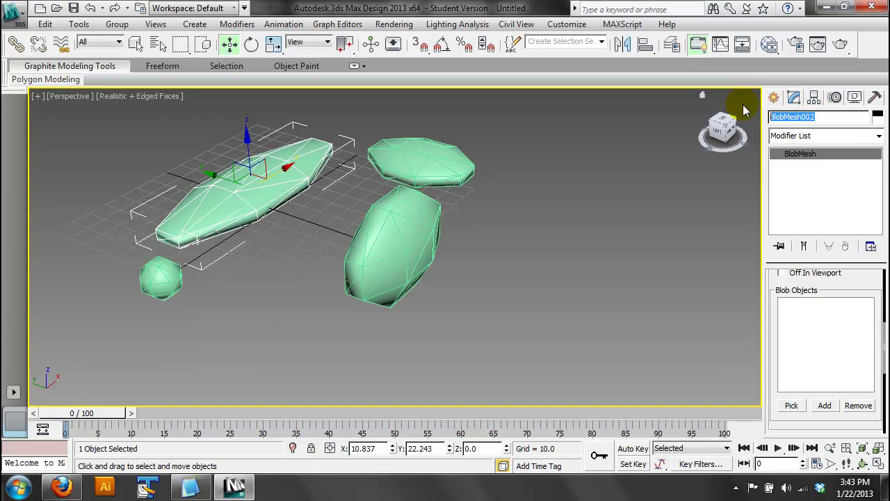
pyautogui.write('KingBlob')
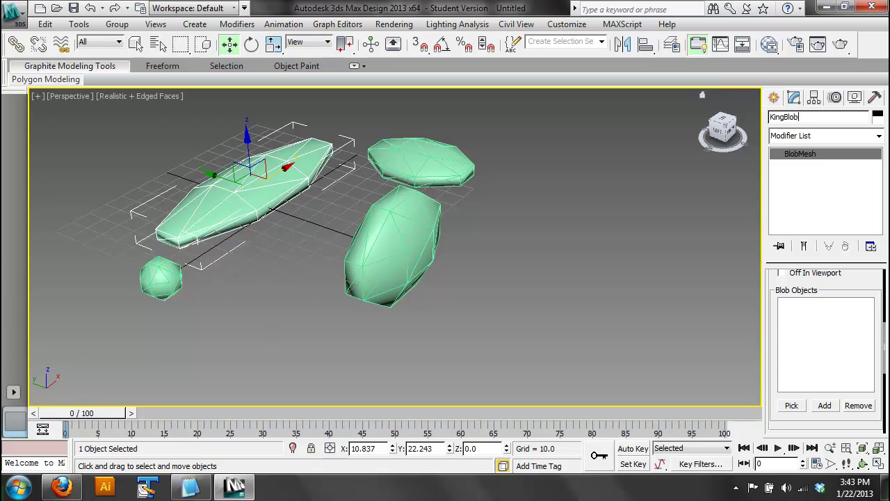
pyautogui.click(471, 165)
pyautogui.click(375, 256)
pyautogui.click(174, 265)
pyautogui.click(505, 225)
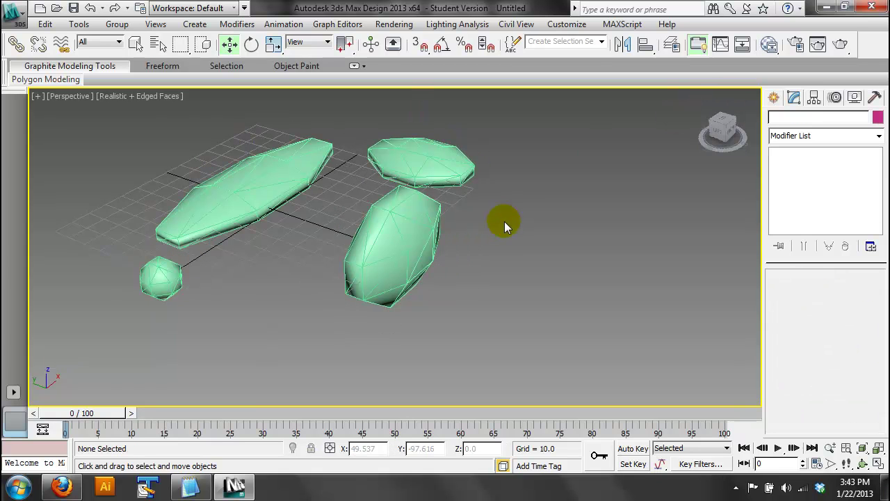
pyautogui.click(311, 180)
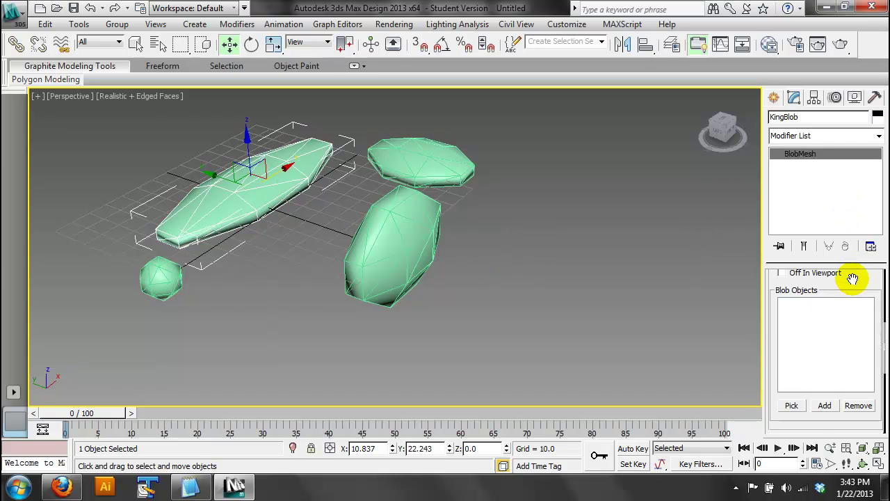
# Pick BlobMesh003, BlobMesh004 and BlobMesh001 into KingBlob's Blob Objects list.
pyautogui.click(791, 405)
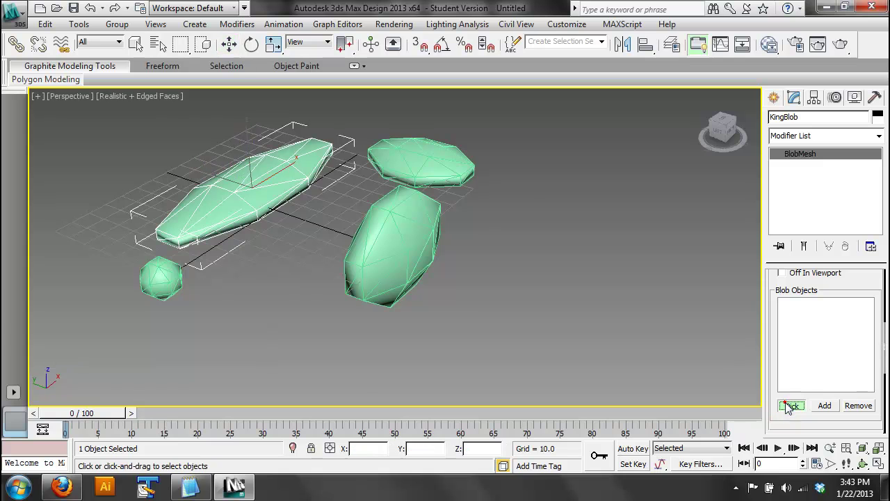
pyautogui.click(408, 154)
pyautogui.click(395, 225)
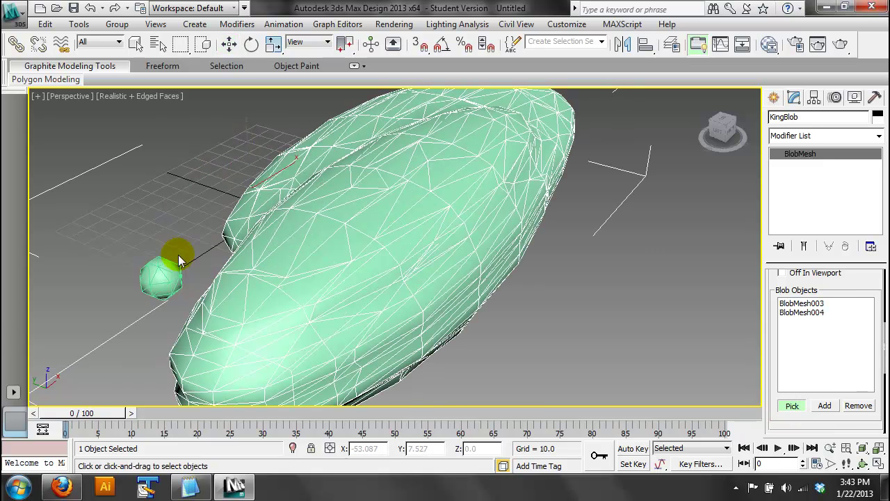
pyautogui.click(160, 266)
# Reselect the merged KingBlob and inspect its BlobMesh003, BlobMesh004 and BlobMesh001 members.
pyautogui.click(230, 44)
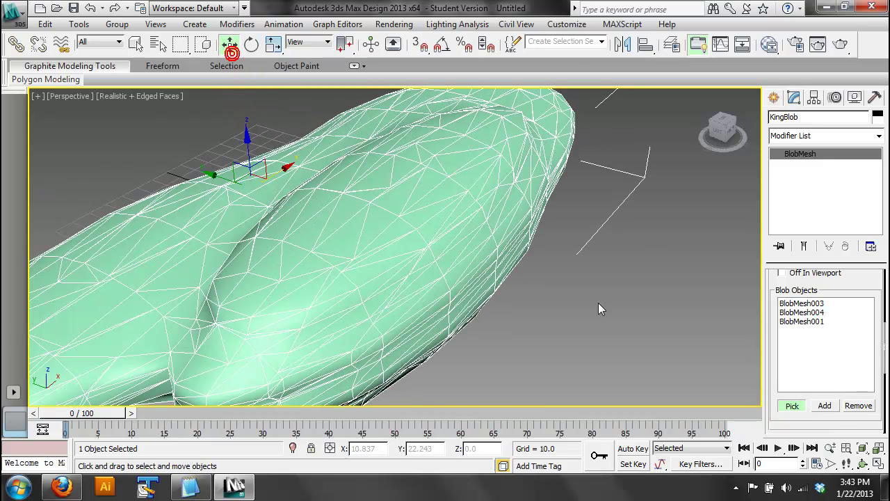
pyautogui.click(598, 304)
pyautogui.scroll(-5, 627, 292)
pyautogui.scroll(3, 446, 263)
pyautogui.click(404, 258)
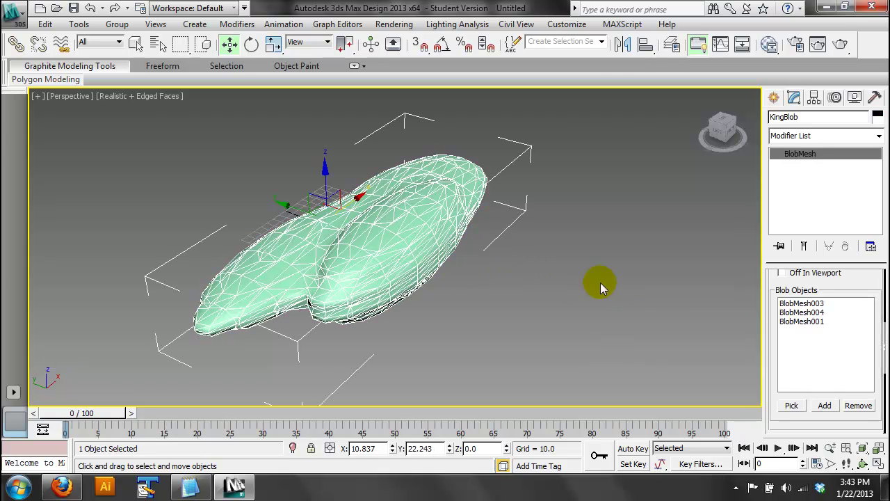
pyautogui.click(662, 297)
pyautogui.click(418, 224)
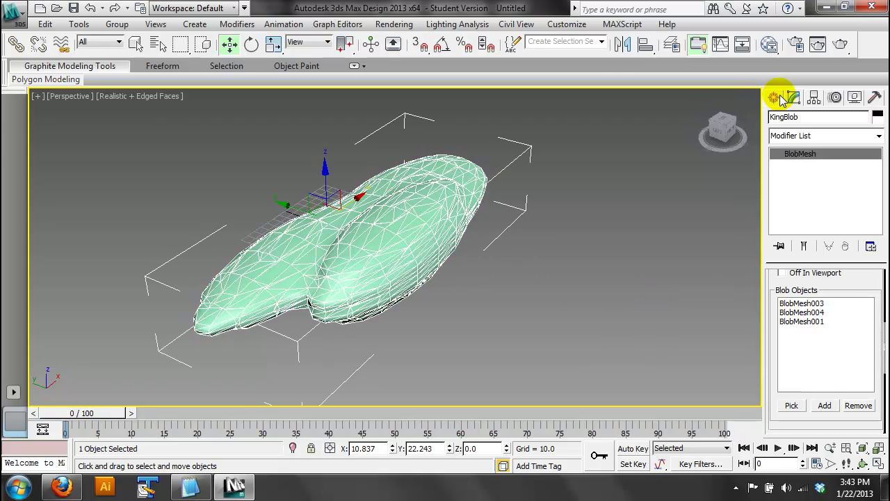
pyautogui.click(821, 304)
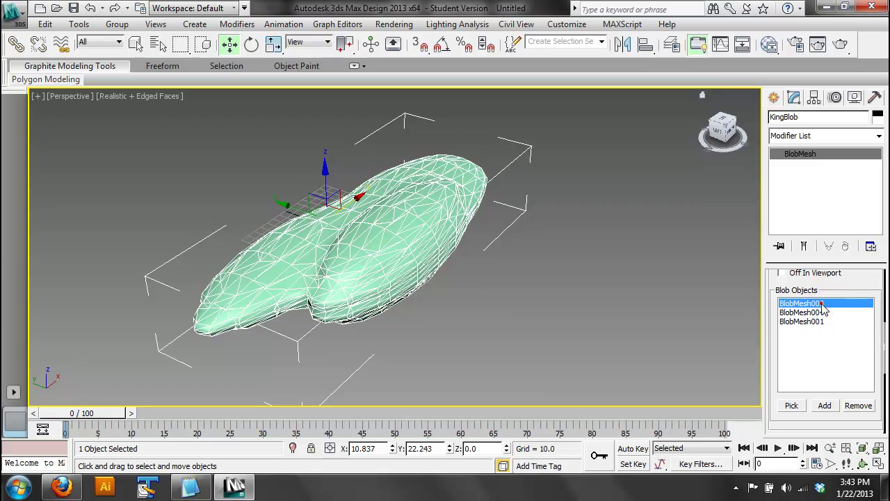
pyautogui.click(812, 312)
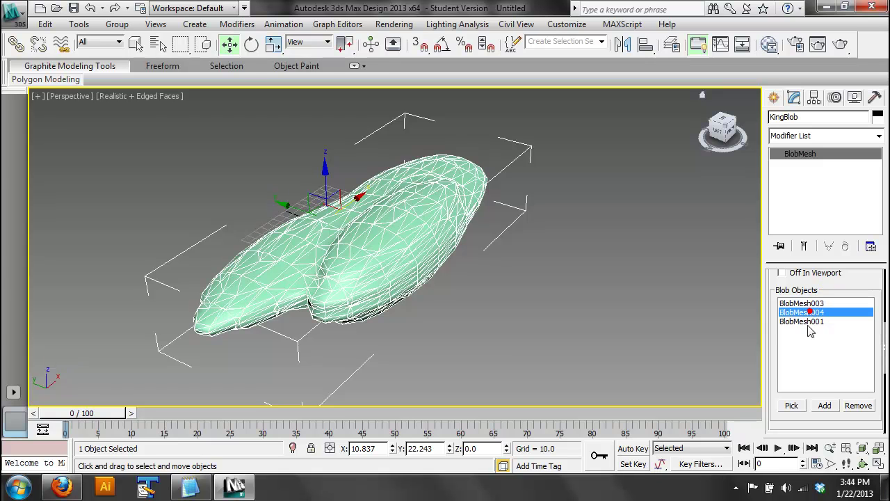
pyautogui.click(811, 322)
pyautogui.click(590, 292)
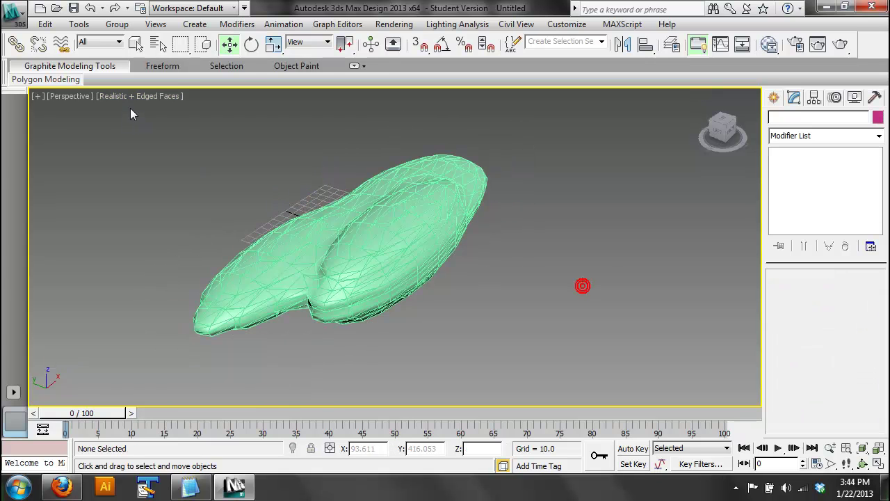
# Show the viewport in wireframe and move blob sphere BlobMesh001 left to stretch the mesh.
pyautogui.click(167, 96)
pyautogui.click(209, 208)
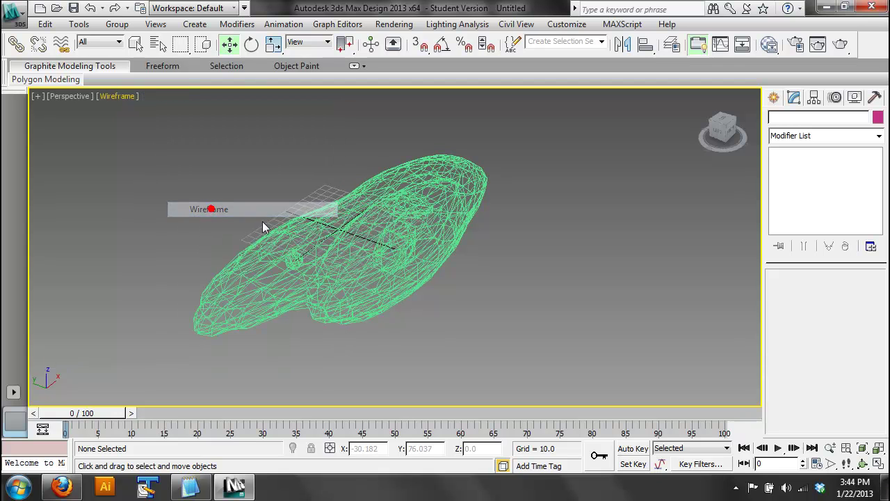
pyautogui.click(299, 259)
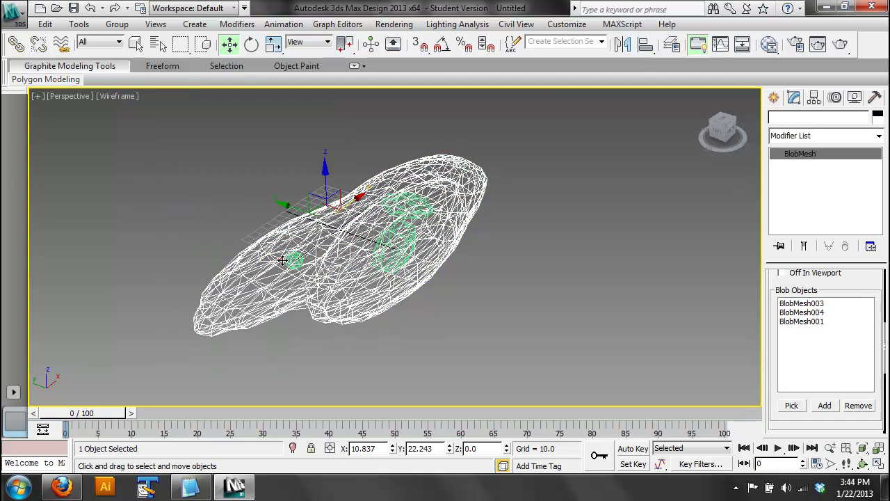
pyautogui.click(291, 261)
pyautogui.click(291, 261)
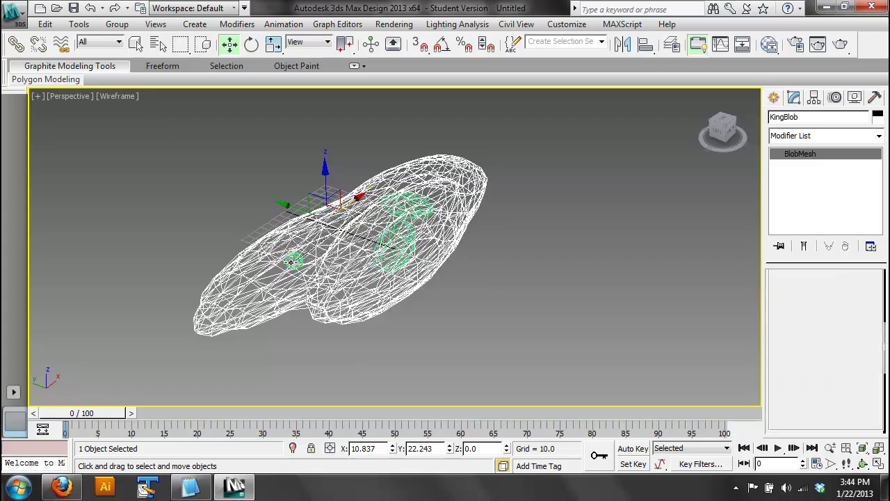
pyautogui.click(291, 261)
pyautogui.moveTo(281, 252); pyautogui.dragTo(235, 241)
# Move BlobMesh004 down to reshape KingBlob and display Shaded + Edged Faces.
pyautogui.click(396, 243)
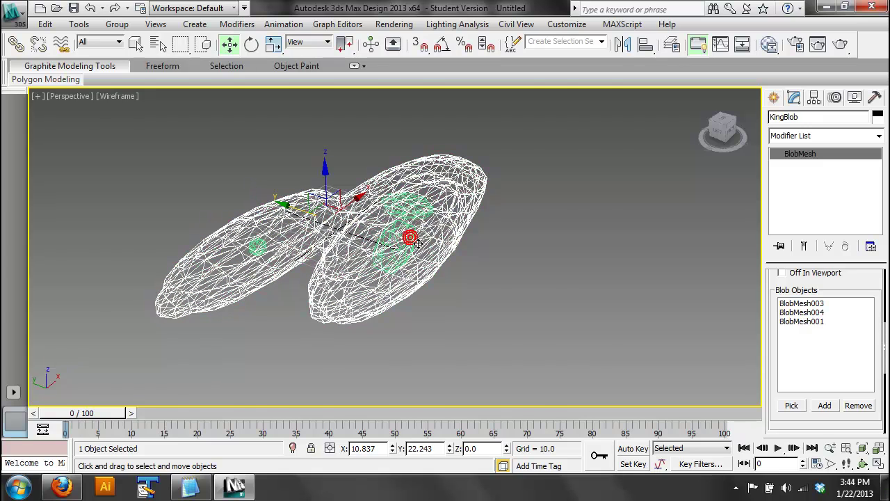
pyautogui.scroll(5, 415, 241)
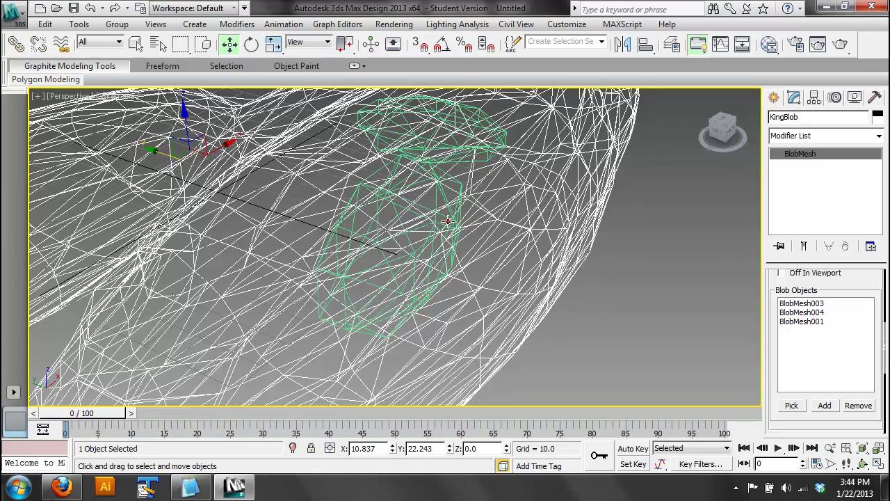
pyautogui.click(447, 222)
pyautogui.scroll(-6, 431, 243)
pyautogui.moveTo(423, 262)
pyautogui.mouseDown()
pyautogui.moveTo(435, 265)
pyautogui.moveTo(473, 233)
pyautogui.moveTo(476, 208)
pyautogui.moveTo(372, 193)
pyautogui.moveTo(443, 218)
pyautogui.moveTo(397, 204)
pyautogui.moveTo(442, 215)
pyautogui.moveTo(425, 215)
pyautogui.moveTo(441, 311)
pyautogui.mouseUp()
pyautogui.click(120, 96)
pyautogui.click(160, 126)
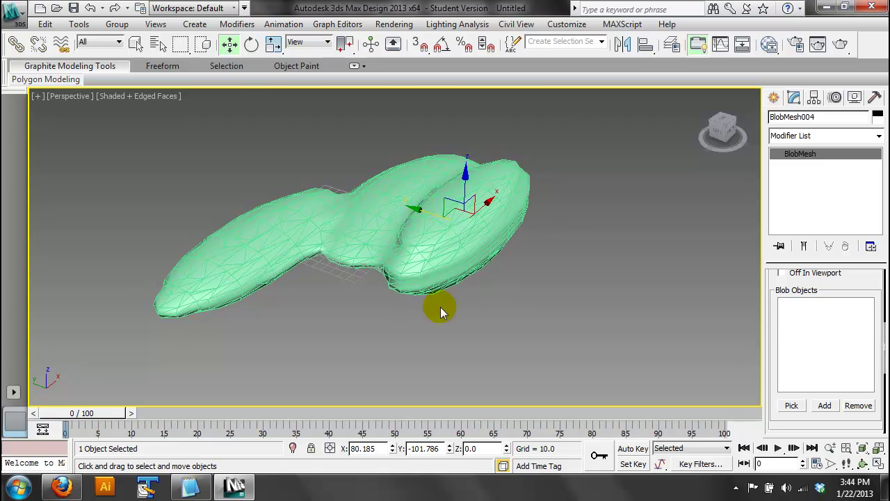
# Shrink the small blob's Size to 13.3, testing a Tension change and undoing it.
pyautogui.click(863, 464)
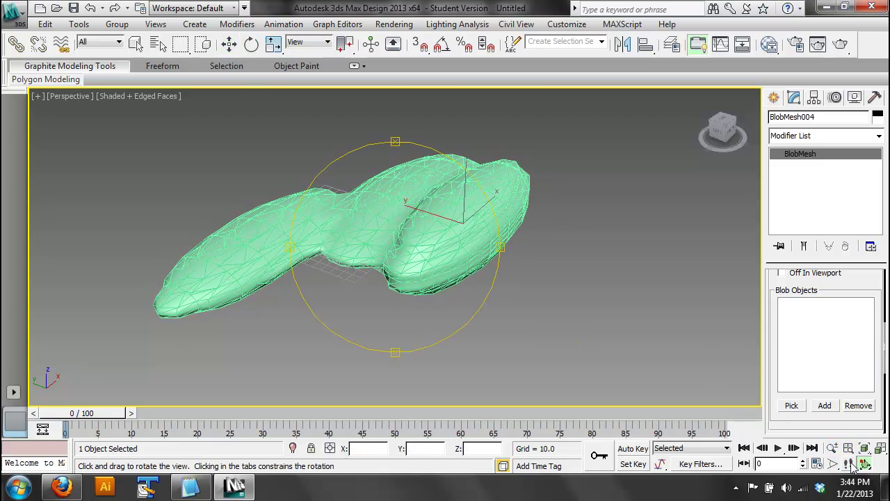
pyautogui.moveTo(365, 261); pyautogui.dragTo(423, 252)
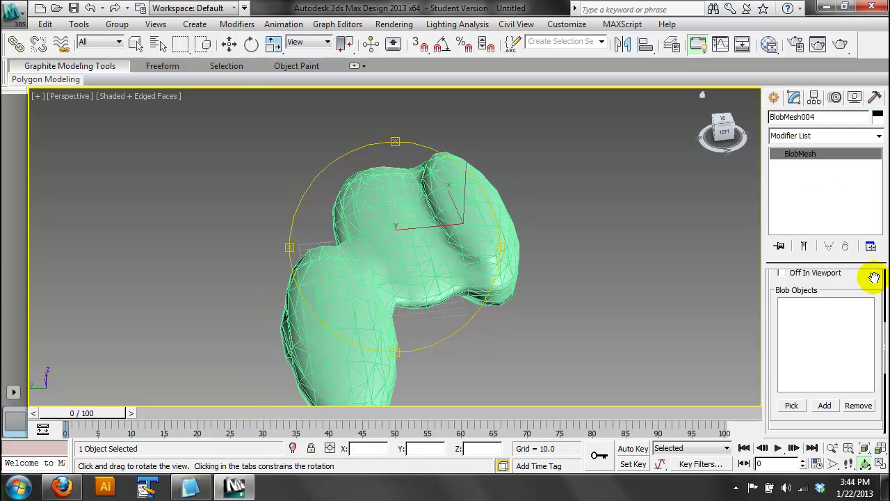
pyautogui.moveTo(870, 274); pyautogui.dragTo(800, 354)
pyautogui.scroll(2, 784, 280)
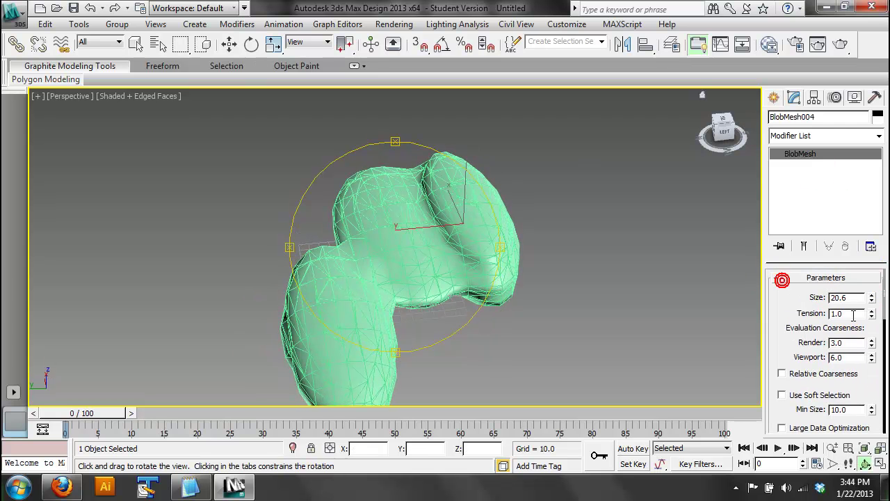
pyautogui.moveTo(874, 304); pyautogui.dragTo(868, 350)
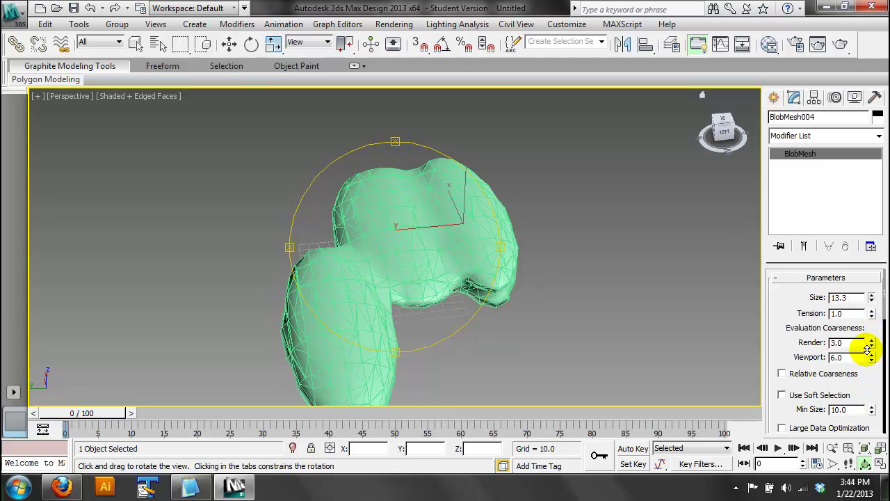
pyautogui.moveTo(872, 315); pyautogui.dragTo(875, 342)
pyautogui.hotkey('ctrl', 'z')
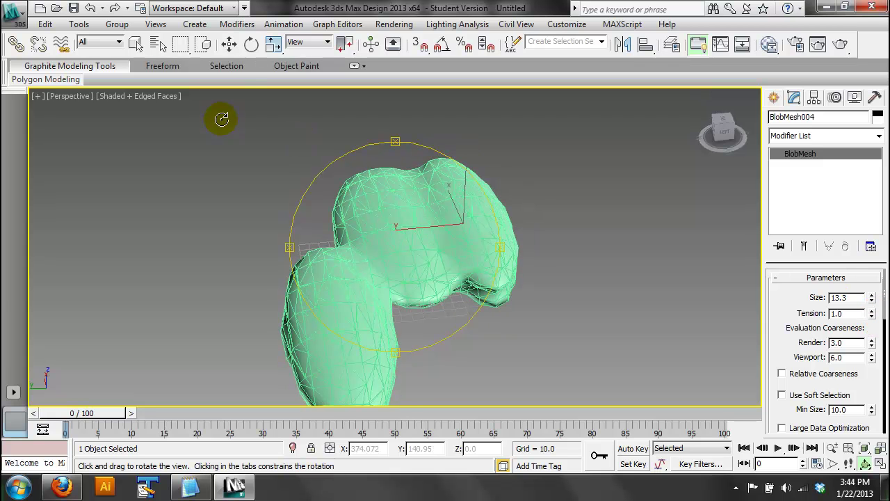
# Rotate the blob about its vertical Z axis, then reselect KingBlob and pan to frame it.
pyautogui.click(251, 43)
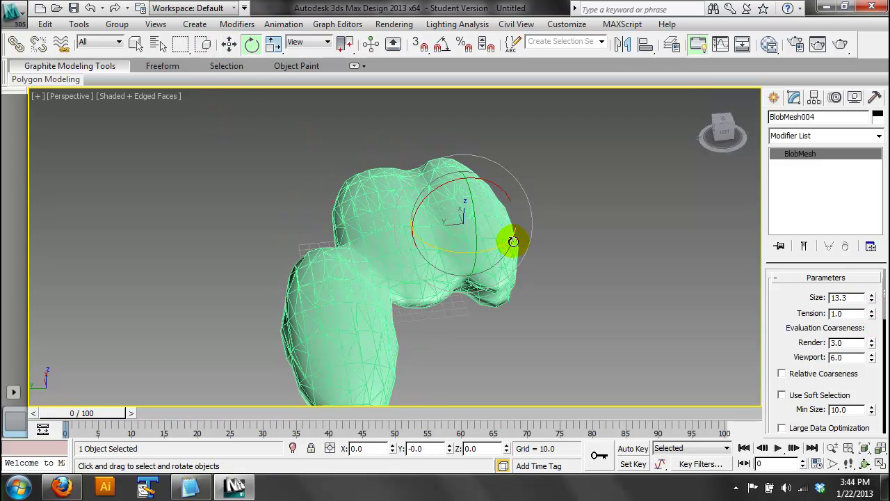
pyautogui.moveTo(507, 242); pyautogui.dragTo(448, 239)
pyautogui.click(230, 44)
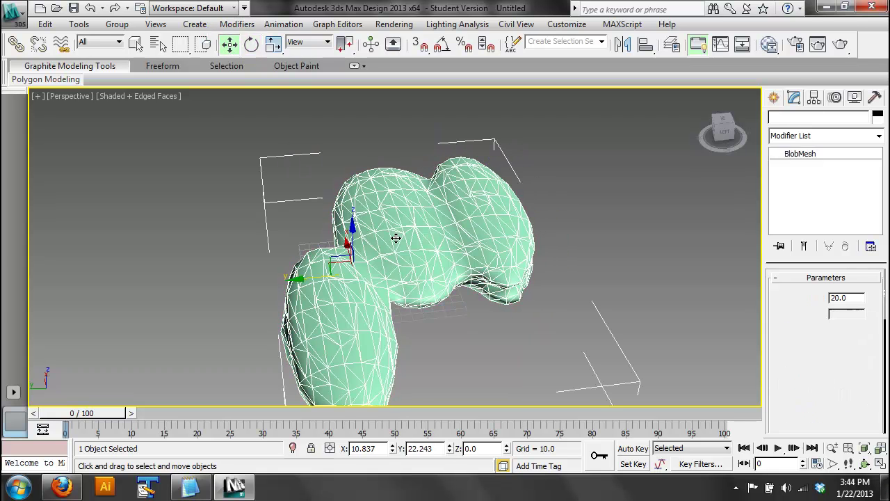
pyautogui.click(393, 238)
pyautogui.moveTo(341, 284); pyautogui.dragTo(340, 196, button='middle')
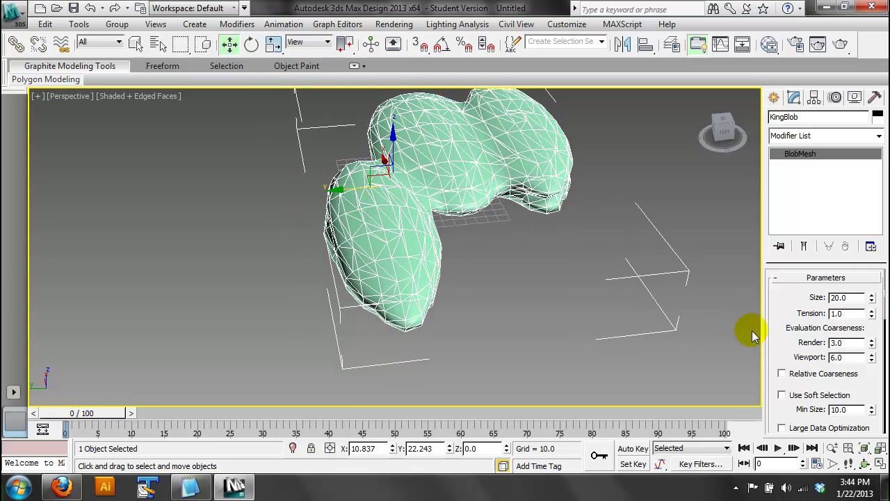
# Set KingBlob's viewport Evaluation Coarseness to 10, after trying 5 and 3.
pyautogui.doubleClick(850, 357)
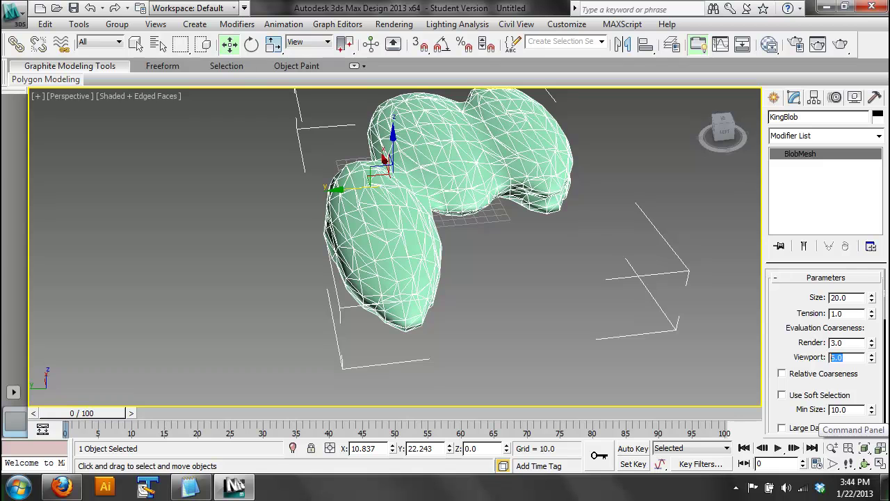
pyautogui.write('5')
pyautogui.press('Return')
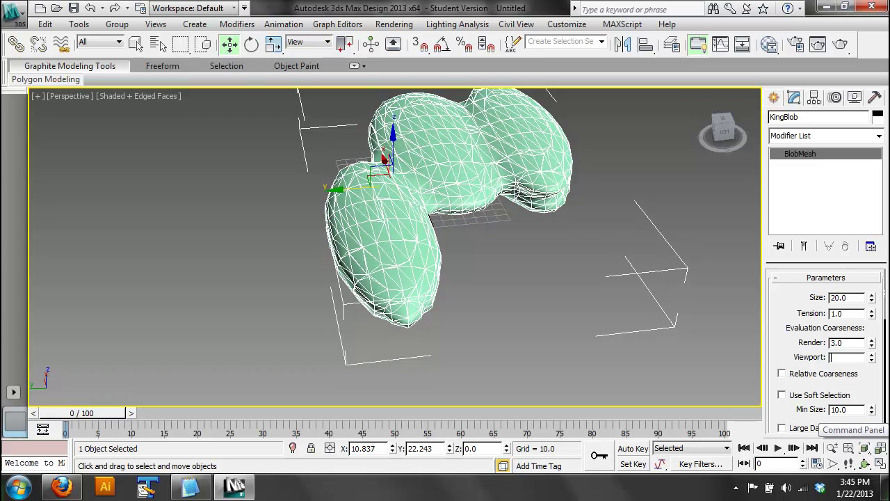
pyautogui.write('3')
pyautogui.press('Return')
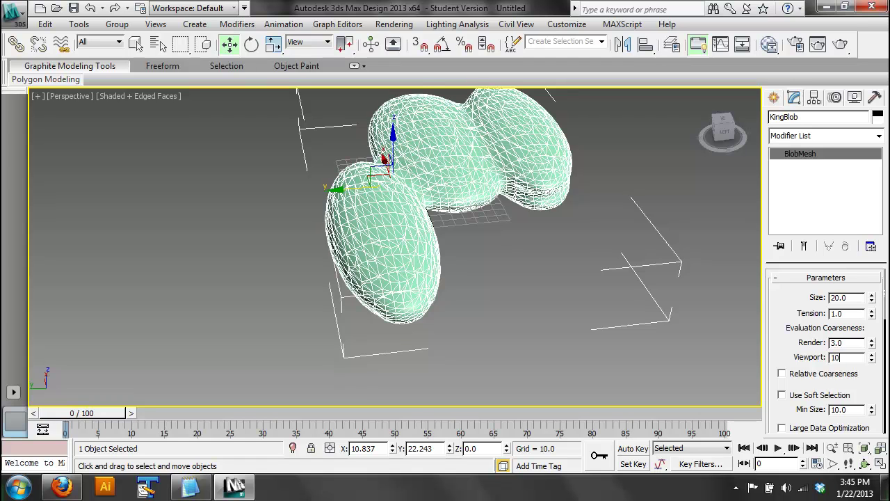
pyautogui.press('Return')
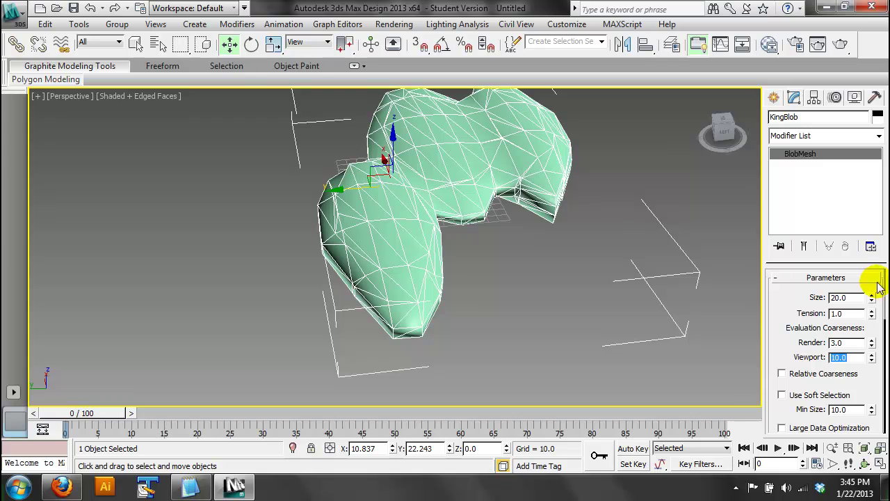
# Set the render coarseness to 2, orbit the view, and render the perspective view.
pyautogui.click(850, 342)
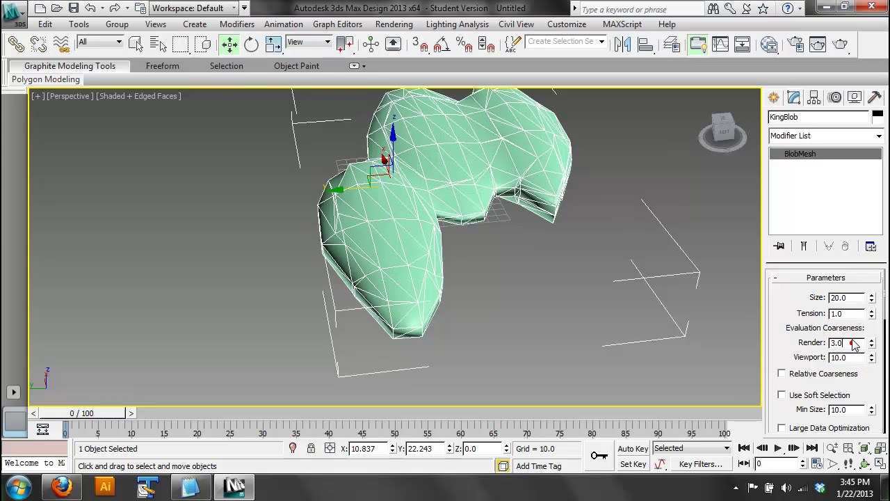
pyautogui.click(854, 343)
pyautogui.doubleClick(852, 342)
pyautogui.keyDown('alt'); pyautogui.moveTo(472, 143); pyautogui.dragTo(699, 100, button='middle'); pyautogui.keyUp('alt')
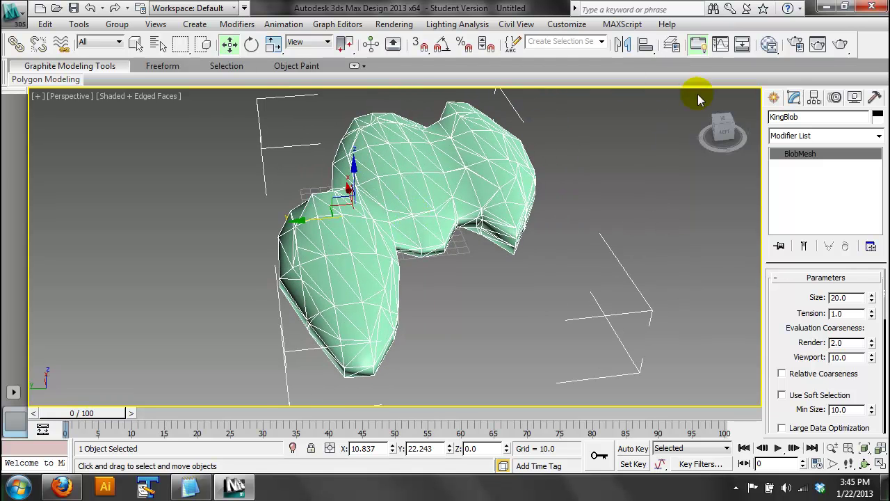
pyautogui.click(841, 44)
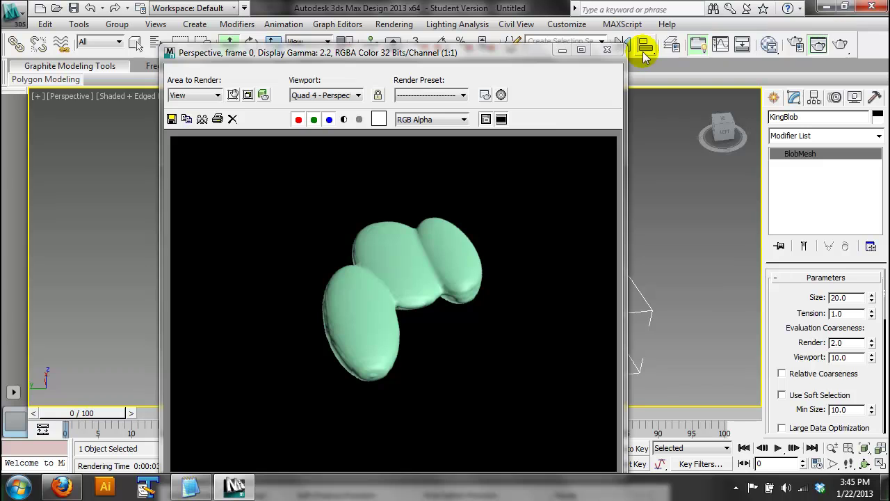
# Close the rendered image window and deselect KingBlob in the viewport.
pyautogui.click(607, 50)
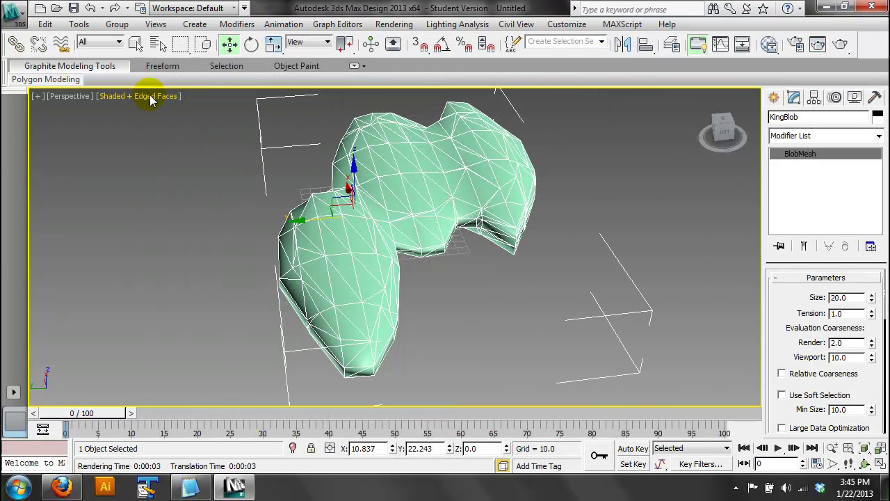
pyautogui.click(150, 95)
pyautogui.click(619, 235)
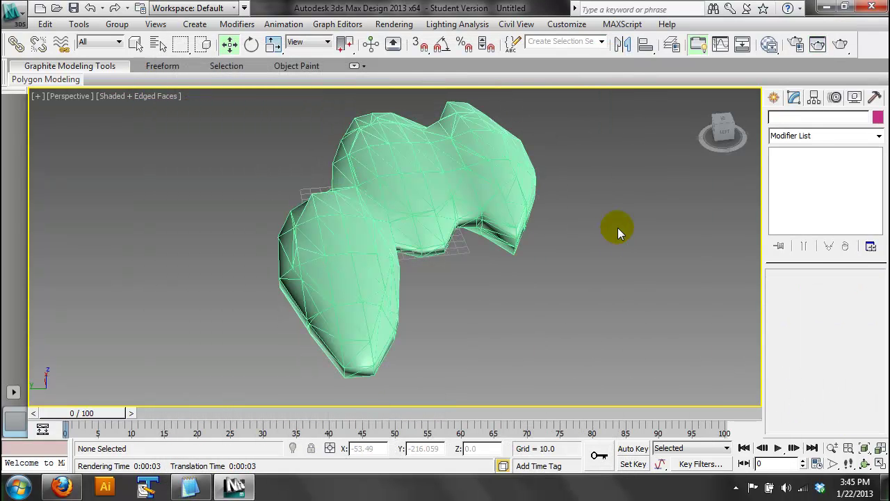
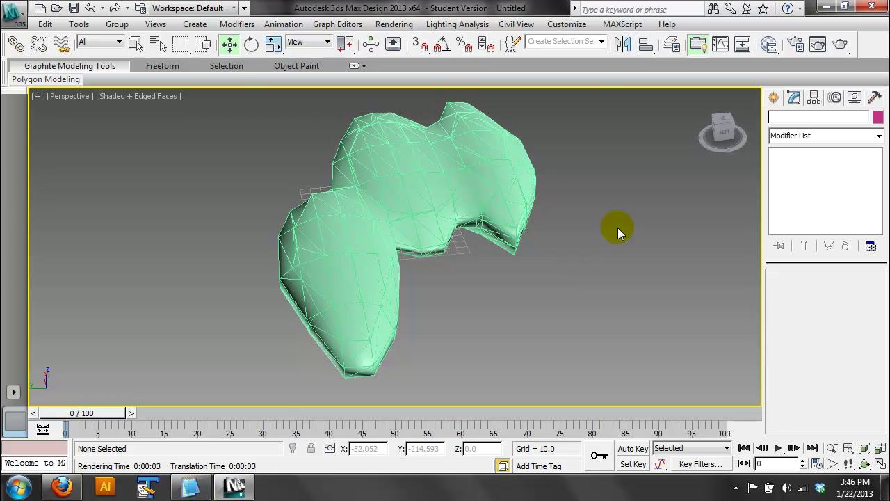
# Select KingBlob and reduce its BlobMesh Size from 20.0 to 10.2, splitting it into three lumps.
pyautogui.click(496, 160)
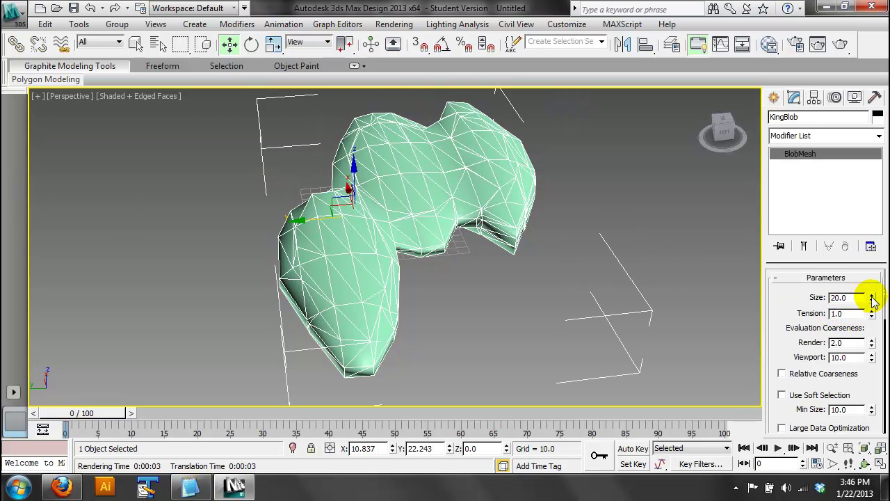
pyautogui.moveTo(873, 299)
pyautogui.mouseDown()
pyautogui.moveTo(859, 315)
pyautogui.moveTo(864, 365)
pyautogui.mouseUp()
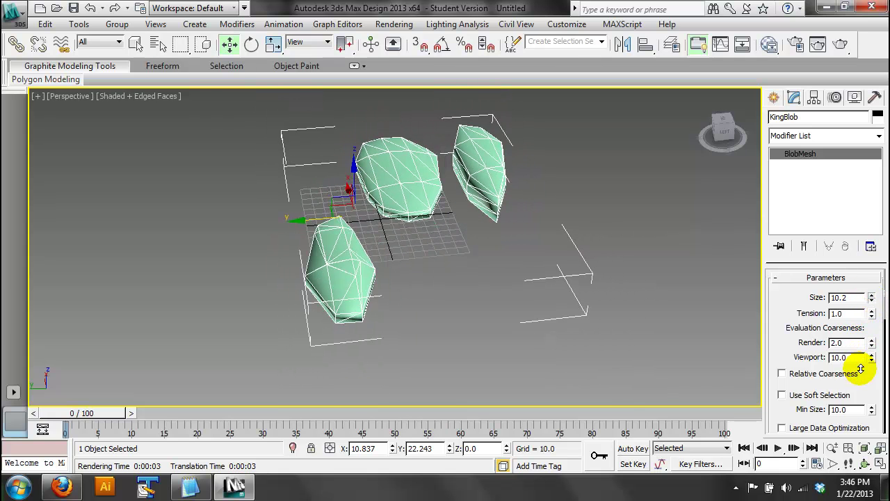
pyautogui.click(163, 96)
pyautogui.click(70, 96)
pyautogui.rightClick(89, 128)
pyautogui.press('Escape')
pyautogui.rightClick(159, 97)
pyautogui.press('Escape')
pyautogui.click(138, 96)
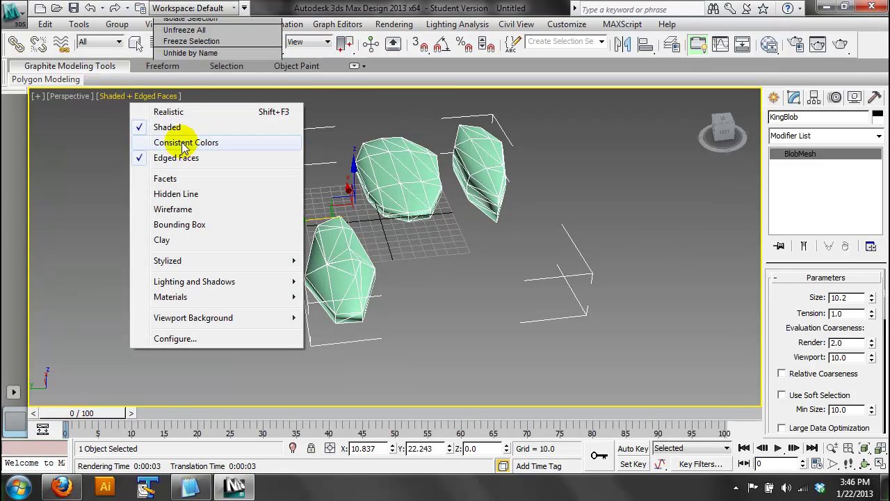
# Switch the viewport to Wireframe and move BlobMesh003 so it merges with the other blobs.
pyautogui.click(179, 208)
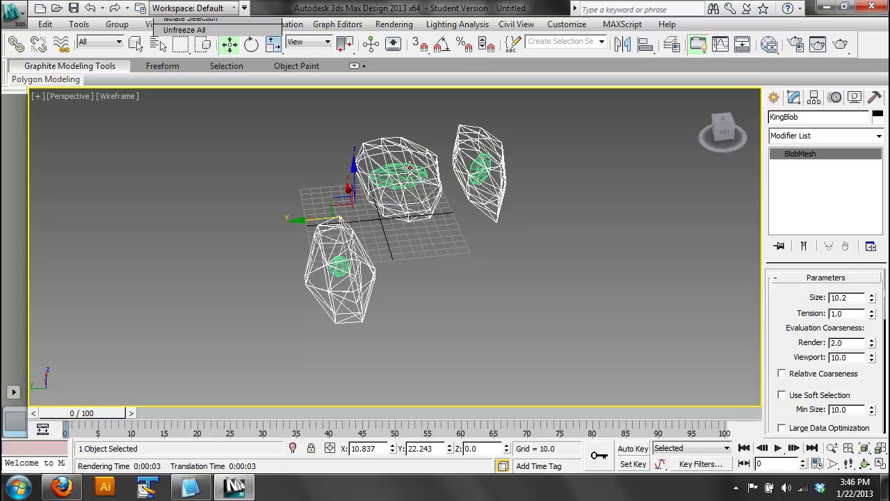
pyautogui.scroll(6, 410, 169)
pyautogui.click(452, 161)
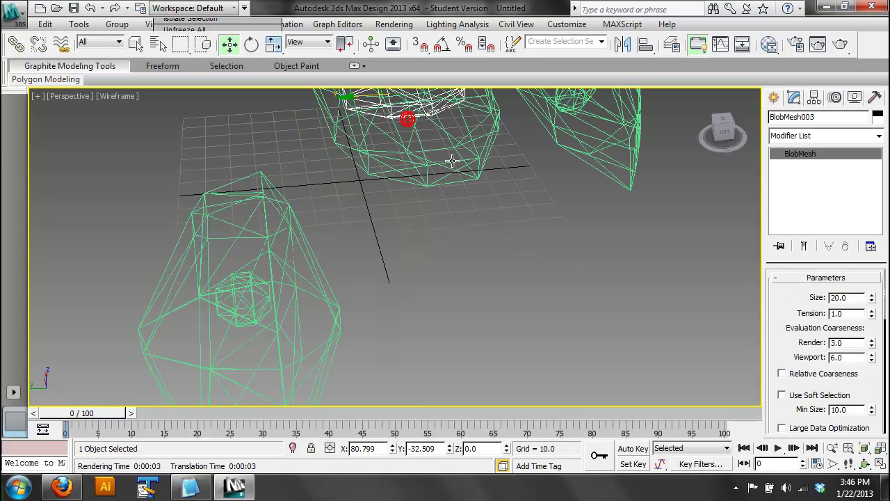
pyautogui.scroll(-4, 453, 162)
pyautogui.moveTo(358, 178); pyautogui.dragTo(381, 240)
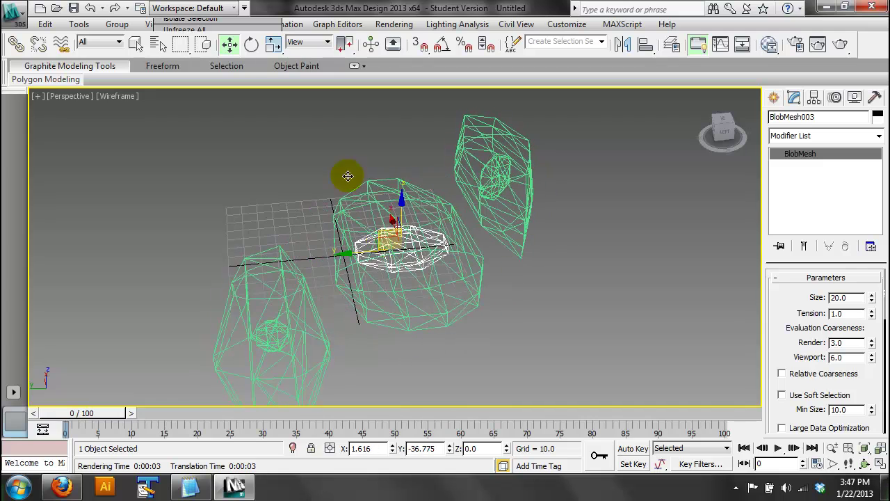
# Rotate BlobMesh003 and BlobMesh004 around their vertical axes.
pyautogui.click(251, 44)
pyautogui.moveTo(366, 273); pyautogui.dragTo(288, 238)
pyautogui.click(496, 179)
pyautogui.moveTo(498, 198); pyautogui.dragTo(432, 214)
# Lower the Tension of BlobMesh004, and of BlobMesh001 to 0.7, so the blobs swell.
pyautogui.click(231, 43)
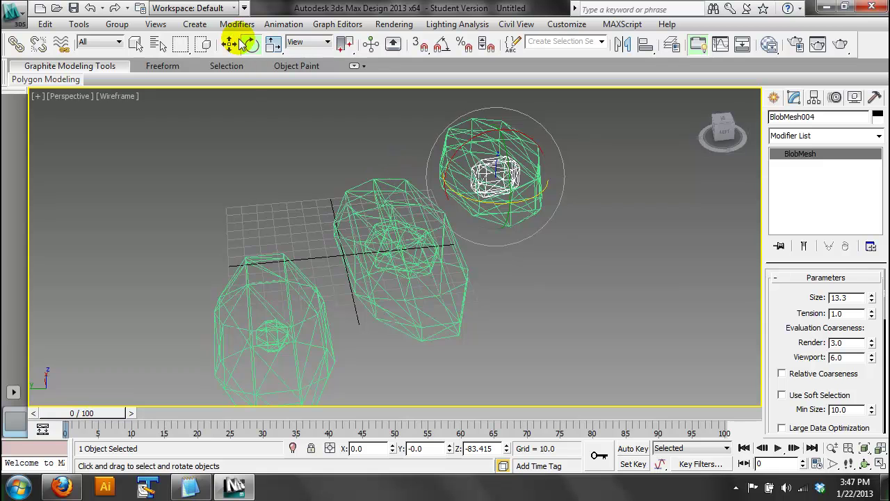
pyautogui.moveTo(878, 320); pyautogui.dragTo(869, 316)
pyautogui.click(285, 334)
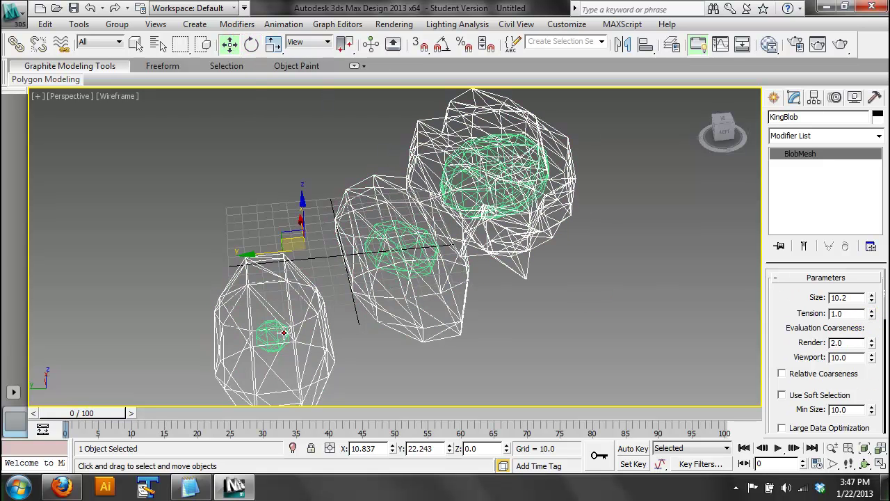
pyautogui.click(284, 333)
pyautogui.moveTo(875, 317); pyautogui.dragTo(875, 320)
# Collapse the blob parameters, select KingBlob and start picking objects to add to it.
pyautogui.click(776, 280)
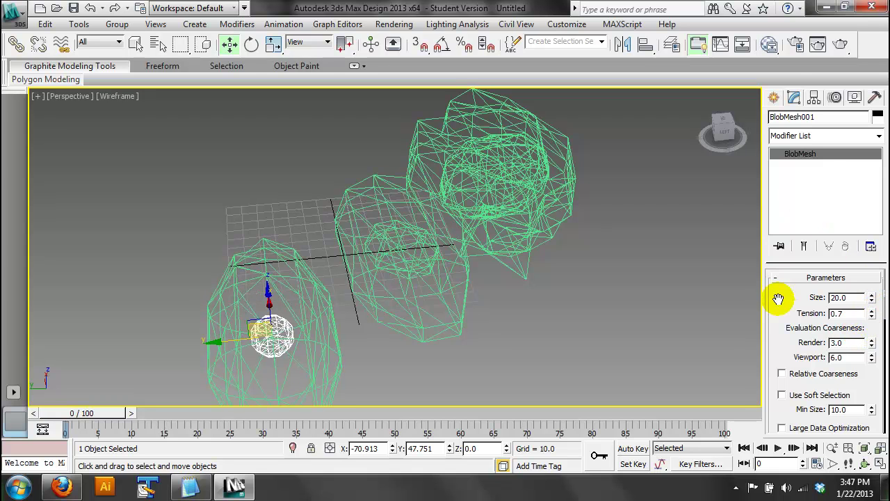
pyautogui.moveTo(824, 83); pyautogui.dragTo(819, 75)
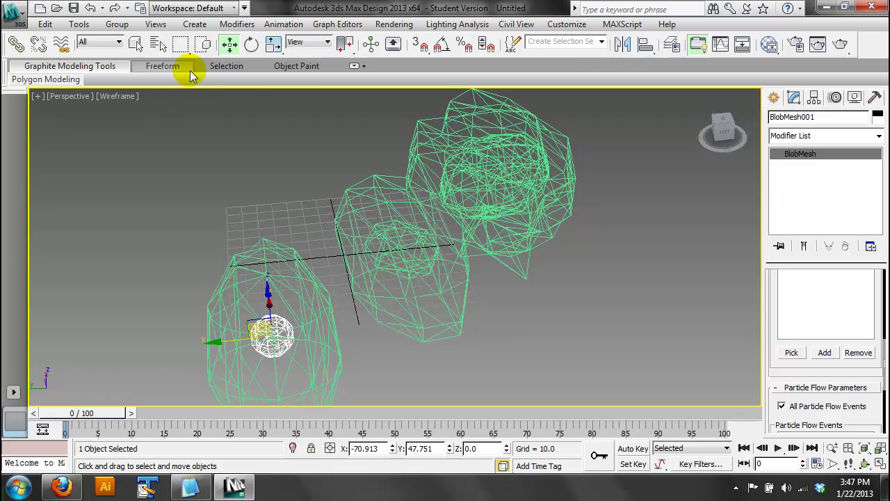
pyautogui.click(421, 164)
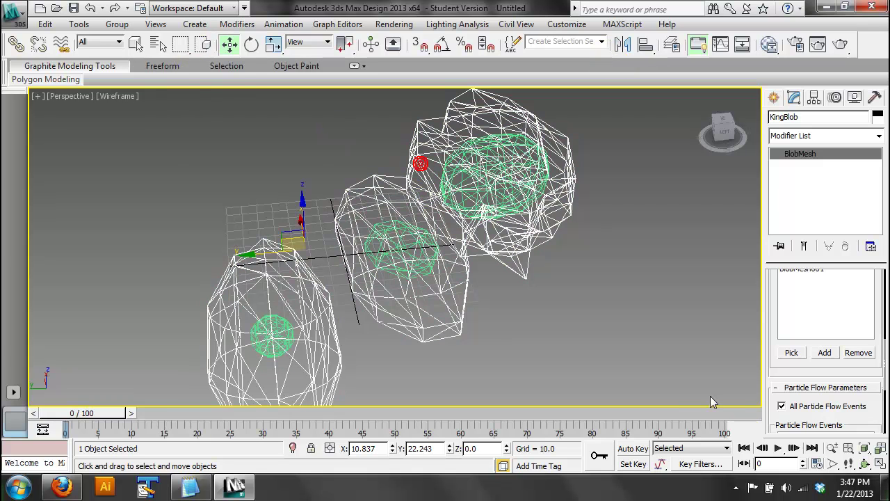
pyautogui.click(791, 353)
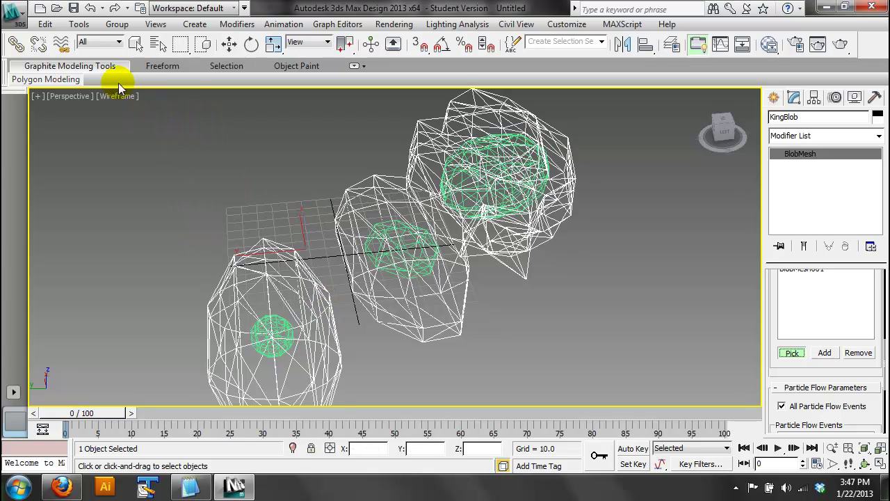
# Exit Pick mode and set the viewport display back to Wireframe.
pyautogui.rightClick(140, 113)
pyautogui.rightClick(132, 114)
pyautogui.click(119, 70)
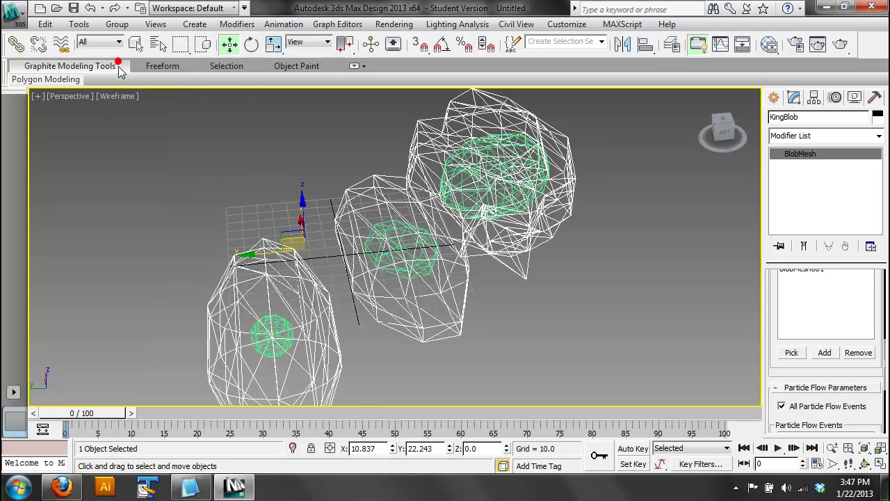
pyautogui.click(123, 96)
pyautogui.click(139, 125)
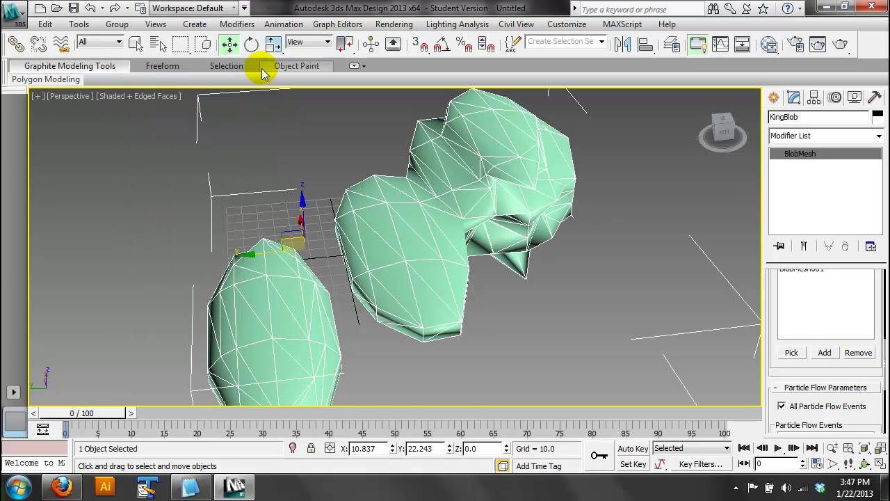
pyautogui.click(167, 96)
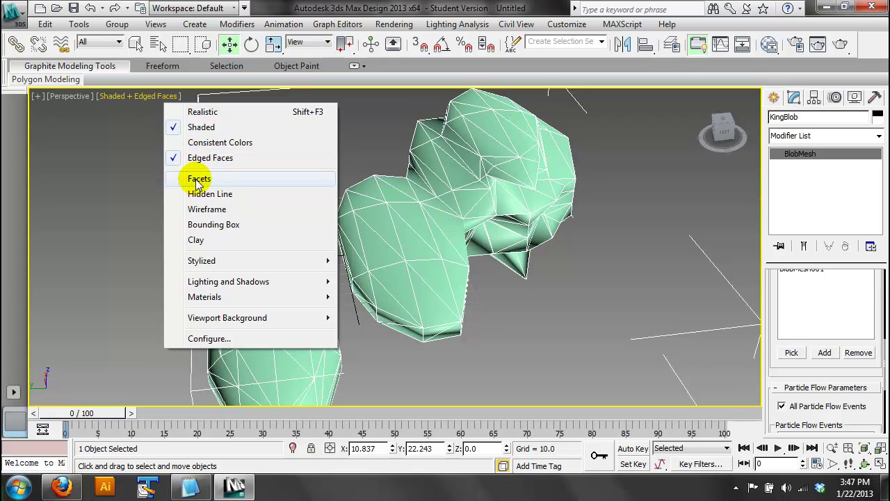
pyautogui.click(207, 210)
# Move the small BlobMesh001 sphere along Y toward the other blobs.
pyautogui.click(285, 338)
pyautogui.click(275, 341)
pyautogui.click(264, 344)
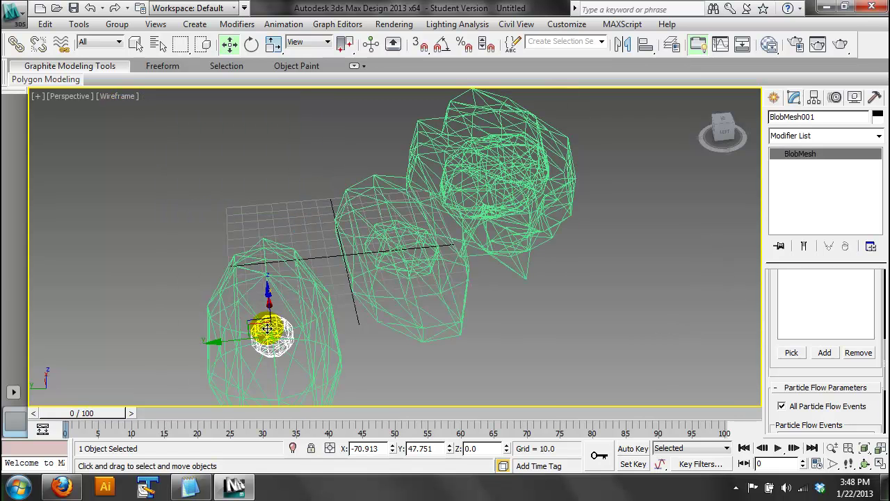
pyautogui.click(260, 328)
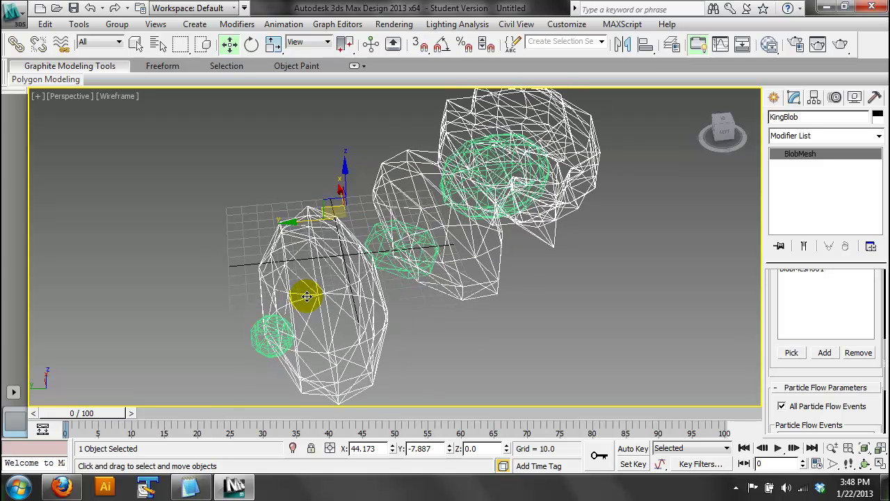
pyautogui.moveTo(307, 297); pyautogui.dragTo(304, 294, button='middle')
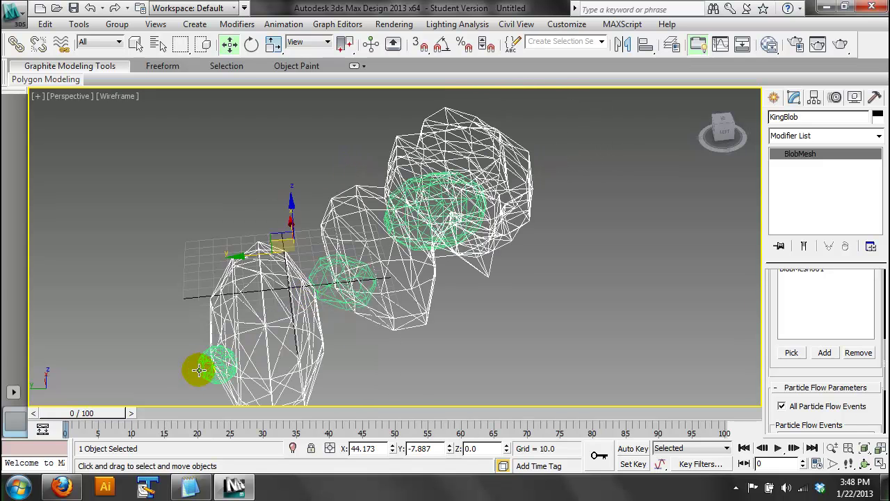
pyautogui.click(216, 355)
pyautogui.moveTo(216, 354); pyautogui.dragTo(259, 351)
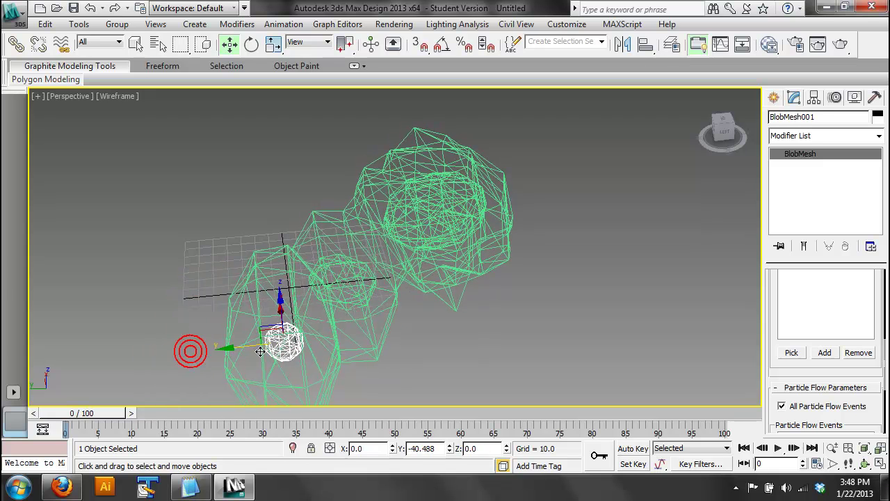
# Select KingBlob and switch the viewport to Shaded + Edged Faces.
pyautogui.click(501, 248)
pyautogui.click(117, 98)
pyautogui.click(142, 123)
pyautogui.moveTo(847, 376); pyautogui.dragTo(870, 428)
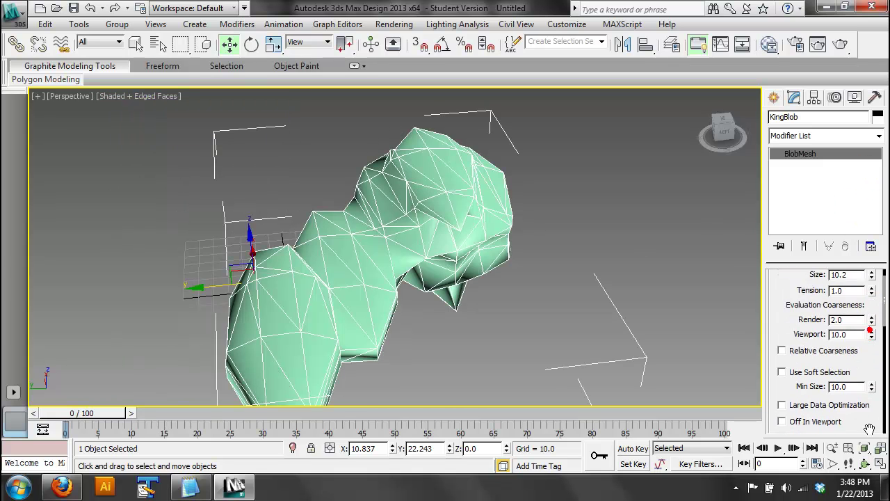
# Set the viewport coarseness to 3.0 for a smoother blob.
pyautogui.click(848, 356)
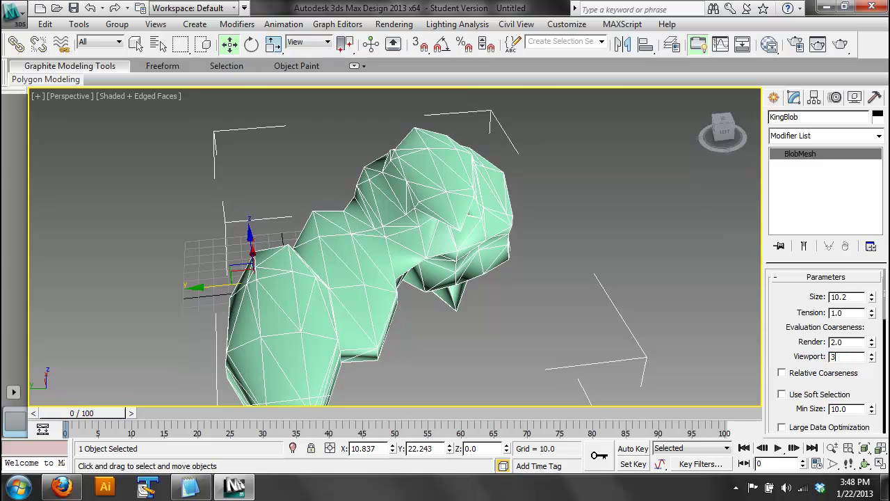
pyautogui.write('3')
pyautogui.press('Return')
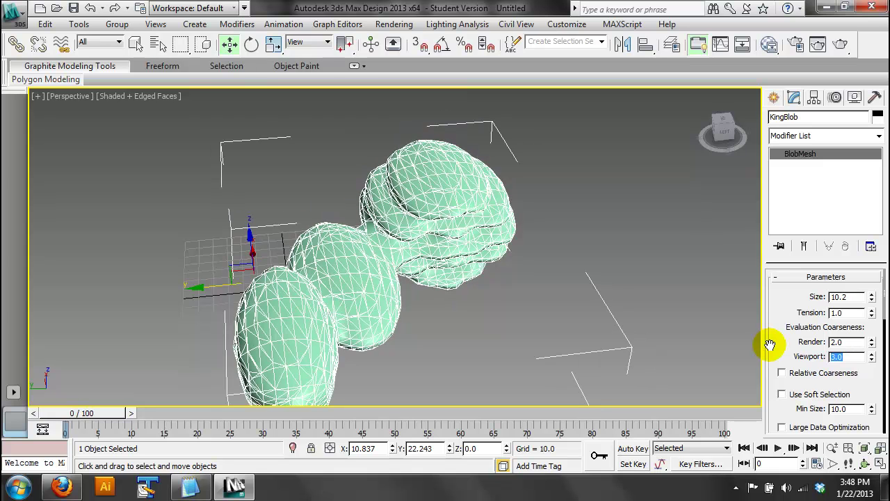
# Change BlobMesh004's Tension to 1.0.
pyautogui.click(431, 185)
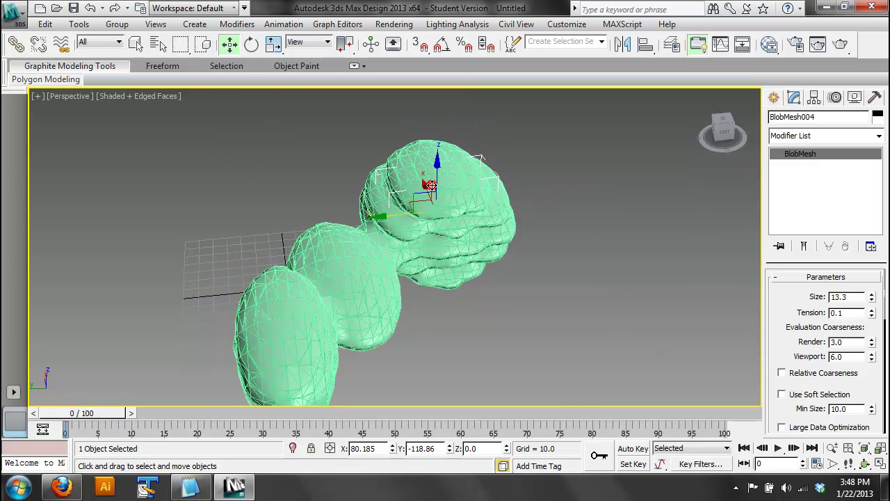
pyautogui.doubleClick(848, 313)
pyautogui.write('1')
pyautogui.press('Return')
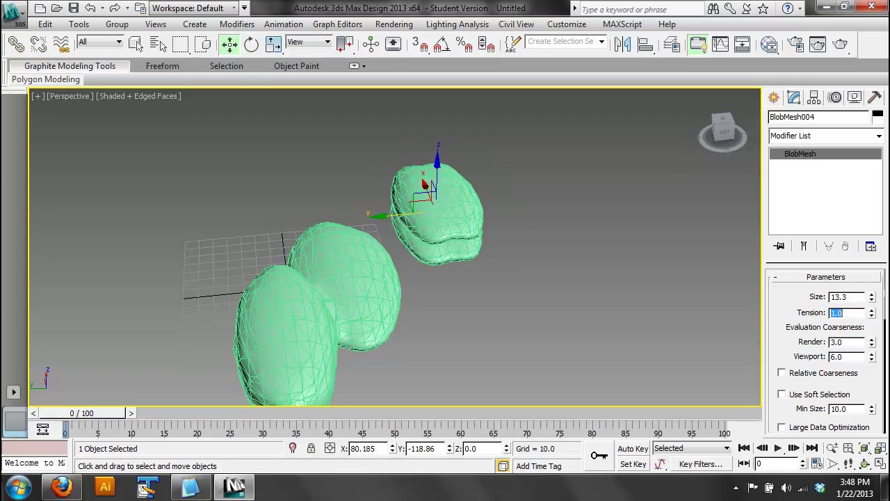
# Move the upper blob along Y to merge it, then orbit the Perspective view.
pyautogui.moveTo(376, 217); pyautogui.dragTo(312, 217)
pyautogui.click(865, 463)
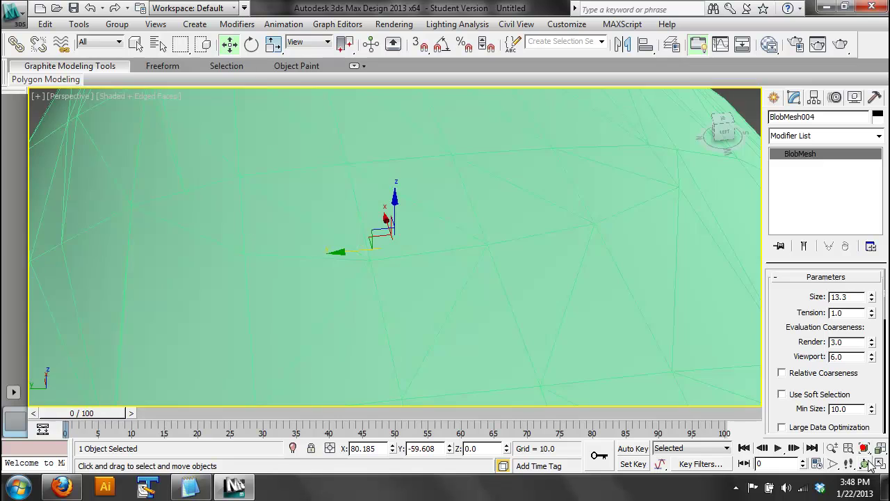
pyautogui.moveTo(407, 255); pyautogui.dragTo(552, 221)
# Add an Edit Mesh modifier and trial-select polygons across the blob in Front view.
pyautogui.click(881, 138)
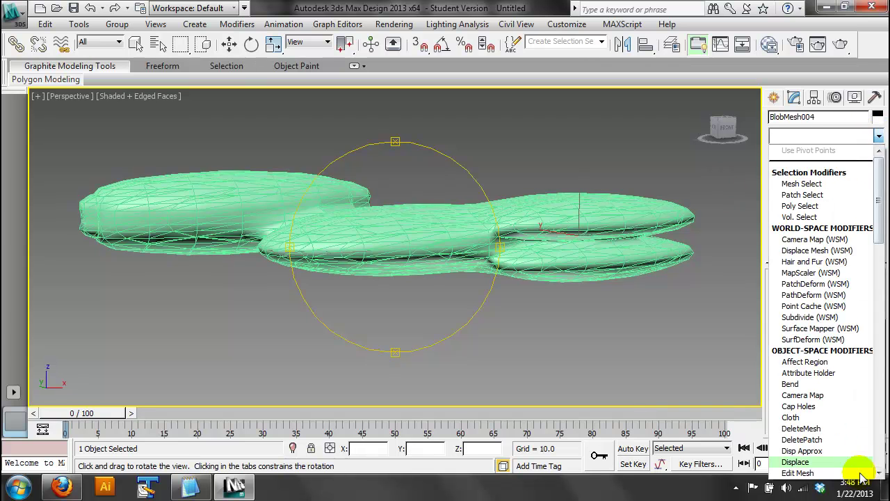
pyautogui.click(795, 471)
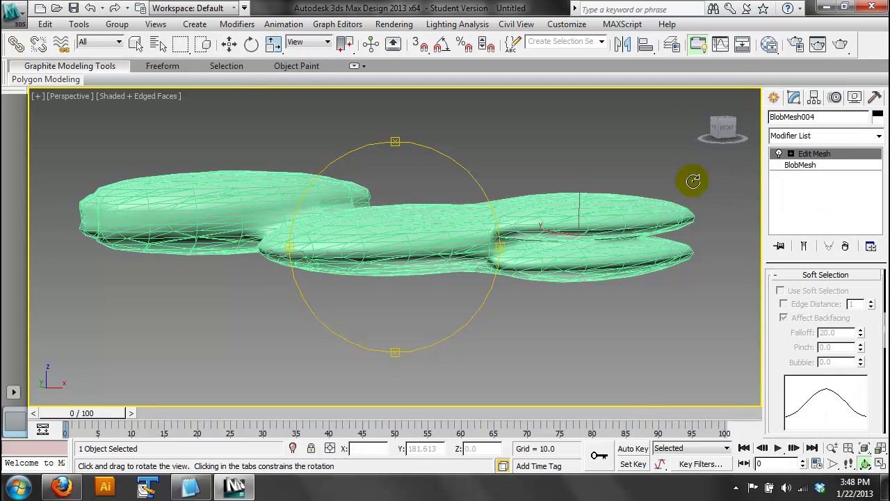
pyautogui.click(805, 154)
pyautogui.click(792, 154)
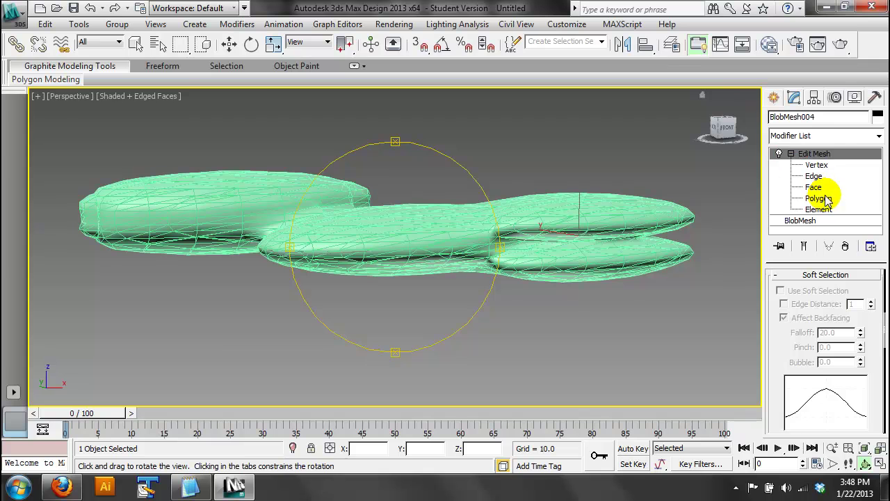
pyautogui.click(819, 199)
pyautogui.press('f')
pyautogui.moveTo(686, 234); pyautogui.dragTo(167, 200)
pyautogui.click(643, 174)
pyautogui.click(629, 179)
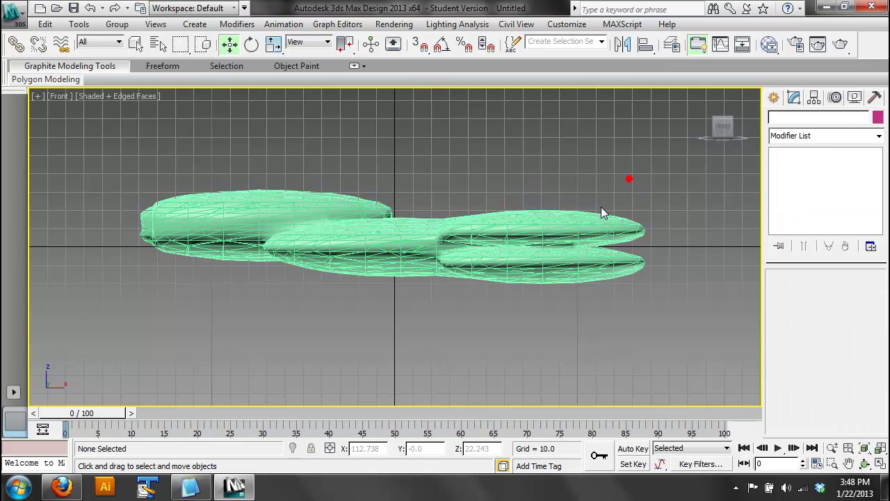
# Convert KingBlob to an Editable Mesh.
pyautogui.click(593, 218)
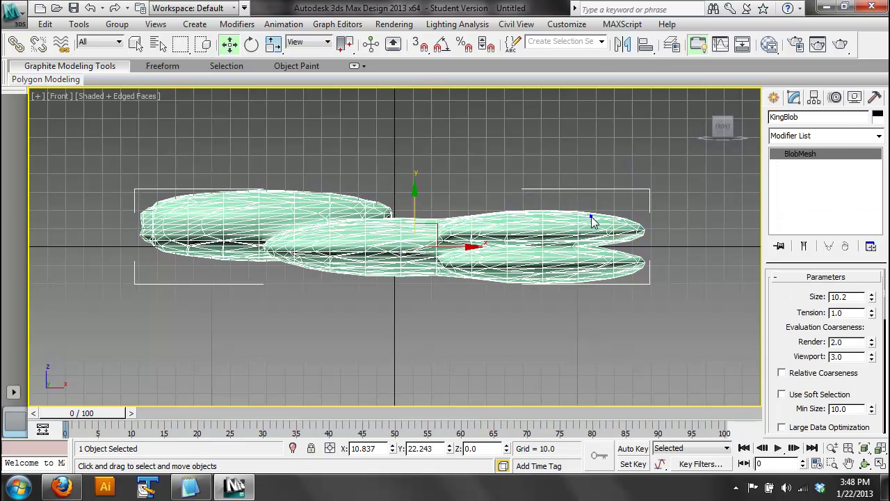
pyautogui.rightClick(591, 216)
pyautogui.moveTo(670, 356)
pyautogui.click(688, 342)
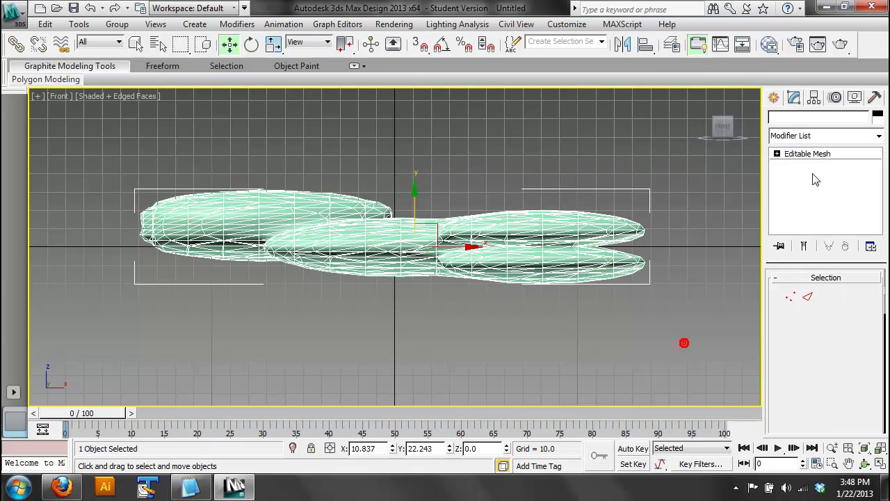
# In Polygon mode, delete the faces of the blob's top half and orbit to check.
pyautogui.click(841, 299)
pyautogui.moveTo(698, 167); pyautogui.dragTo(105, 237)
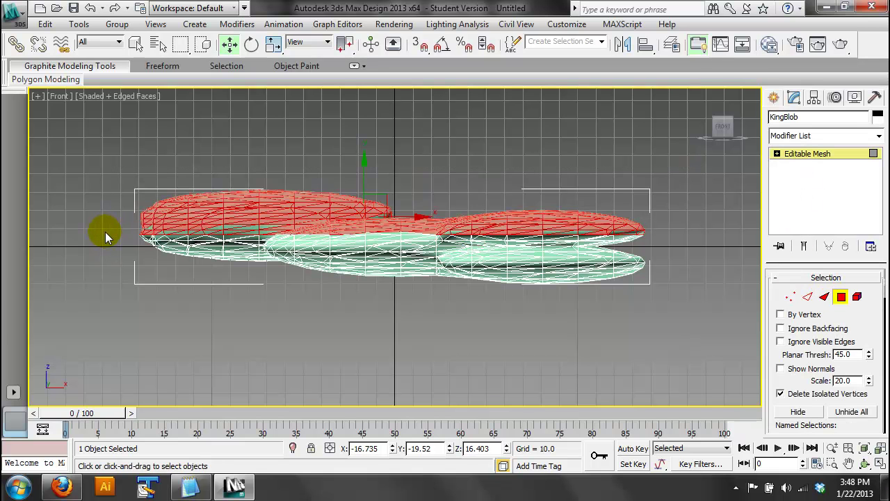
pyautogui.press('Delete')
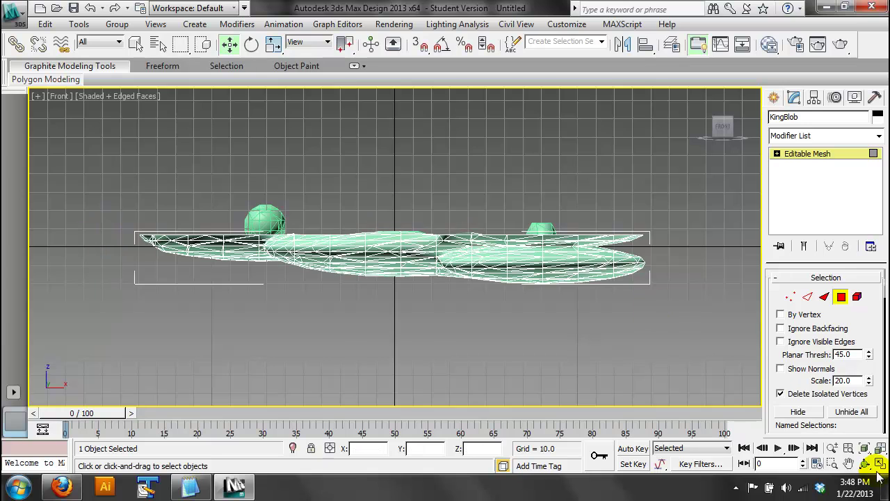
pyautogui.click(866, 465)
pyautogui.moveTo(432, 238); pyautogui.dragTo(528, 281)
pyautogui.click(797, 150)
# Delete the octagon, cylinder and sphere blob objects.
pyautogui.press('w')
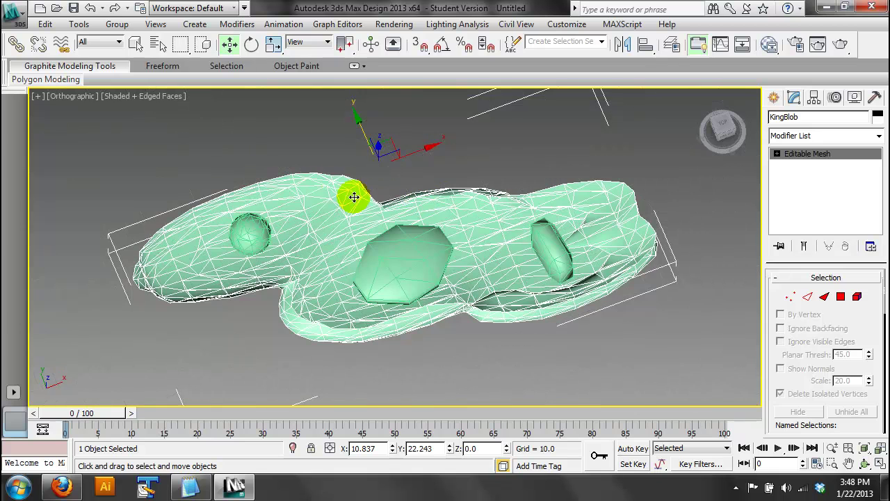
pyautogui.click(299, 125)
pyautogui.click(418, 266)
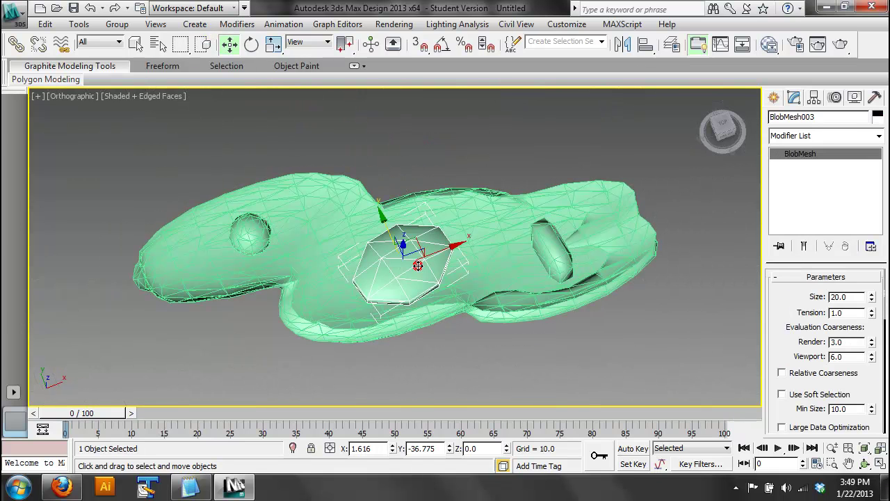
pyautogui.press('Delete')
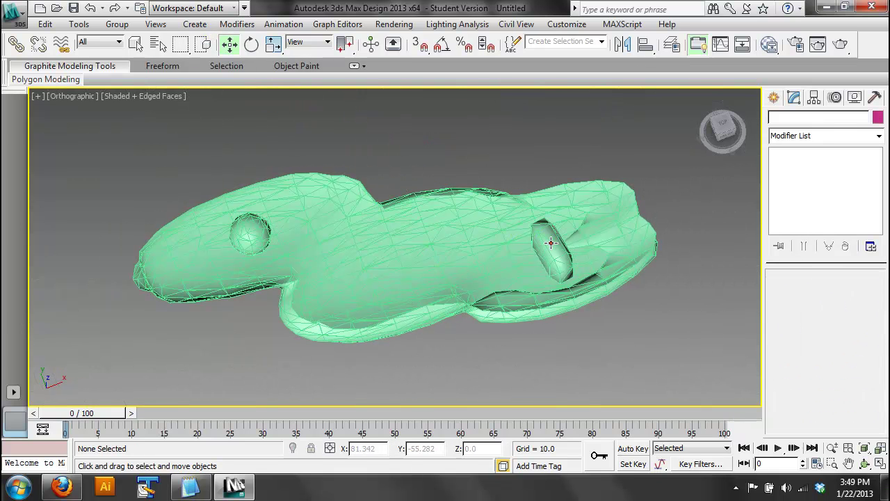
pyautogui.click(551, 242)
pyautogui.press('Delete')
pyautogui.click(246, 244)
pyautogui.press('Delete')
# Set the Perspective viewport to Realistic shading with Ambient Occlusion enabled.
pyautogui.press('p')
pyautogui.click(157, 99)
pyautogui.click(155, 109)
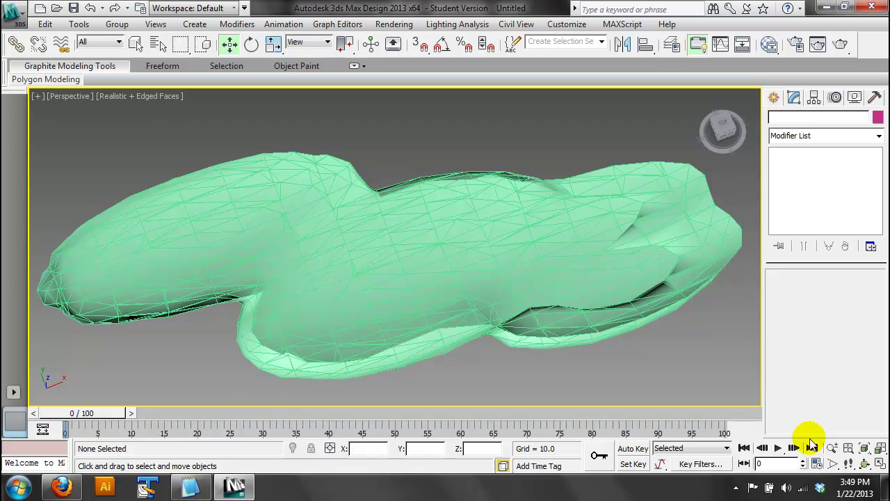
pyautogui.click(864, 463)
pyautogui.click(142, 99)
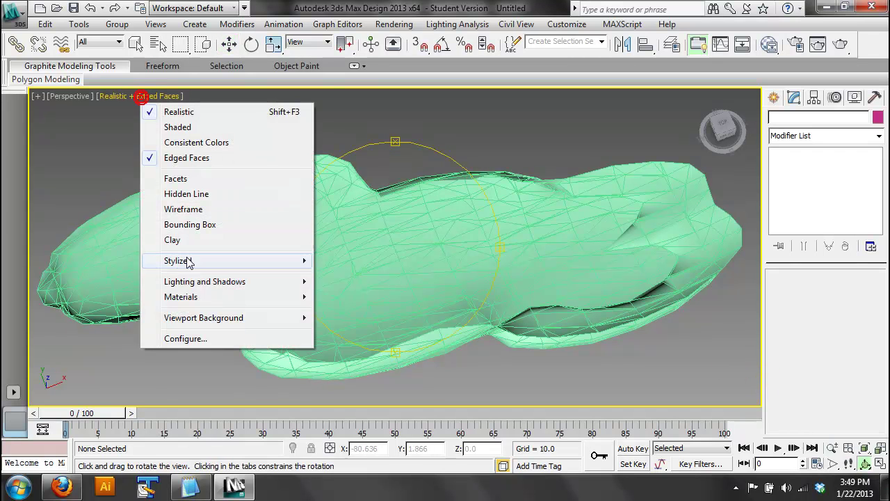
pyautogui.moveTo(205, 282)
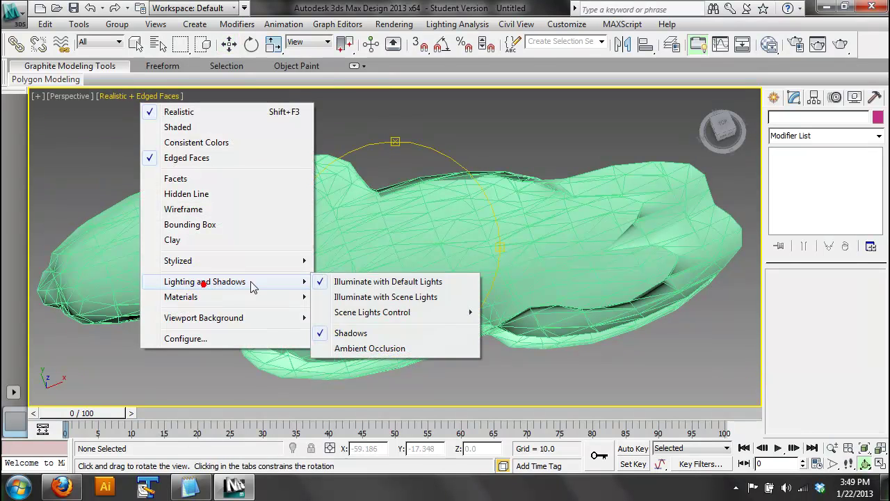
pyautogui.click(364, 345)
pyautogui.moveTo(383, 285); pyautogui.dragTo(462, 232)
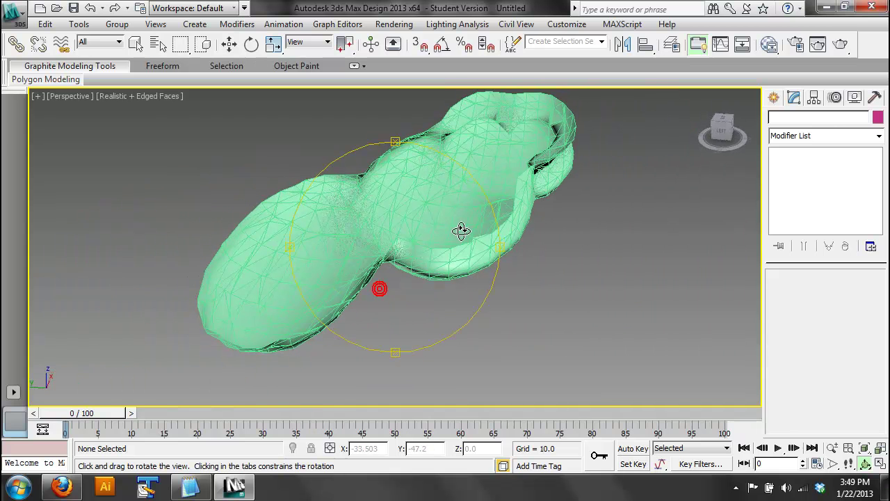
# Return to selection mode and select the KingBlob object.
pyautogui.click(879, 136)
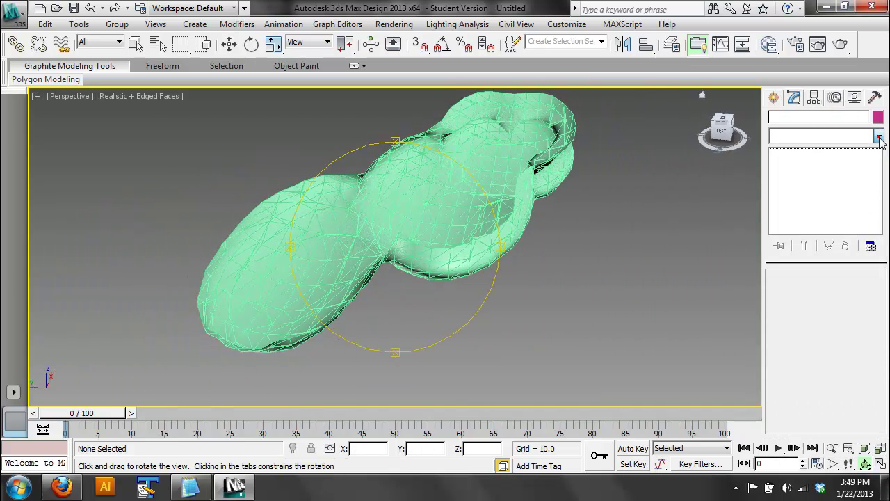
pyautogui.click(612, 177)
pyautogui.click(230, 44)
pyautogui.click(345, 185)
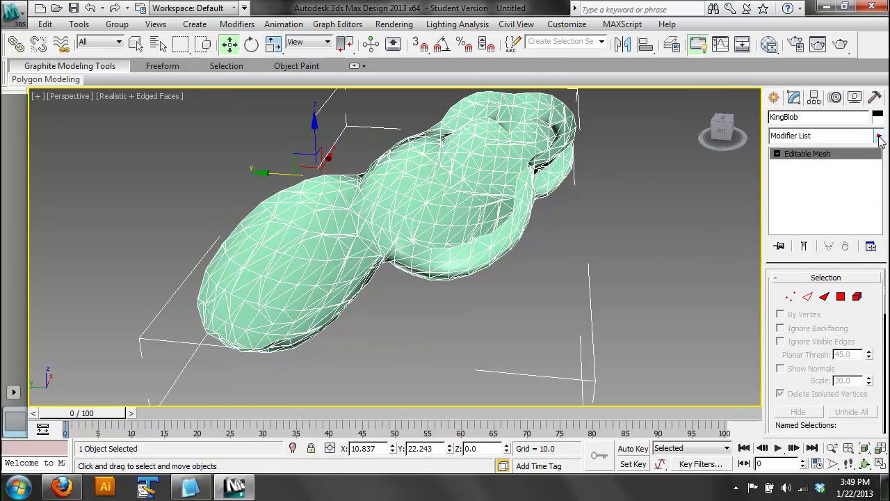
# Add a Shell modifier to KingBlob and orbit to view the result.
pyautogui.click(878, 136)
pyautogui.scroll(-10, 881, 167)
pyautogui.scroll(-1, 881, 167)
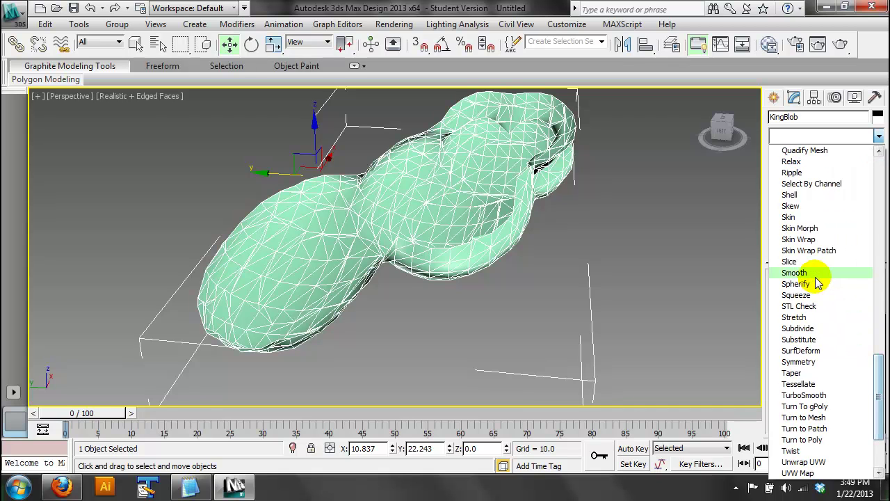
pyautogui.click(800, 197)
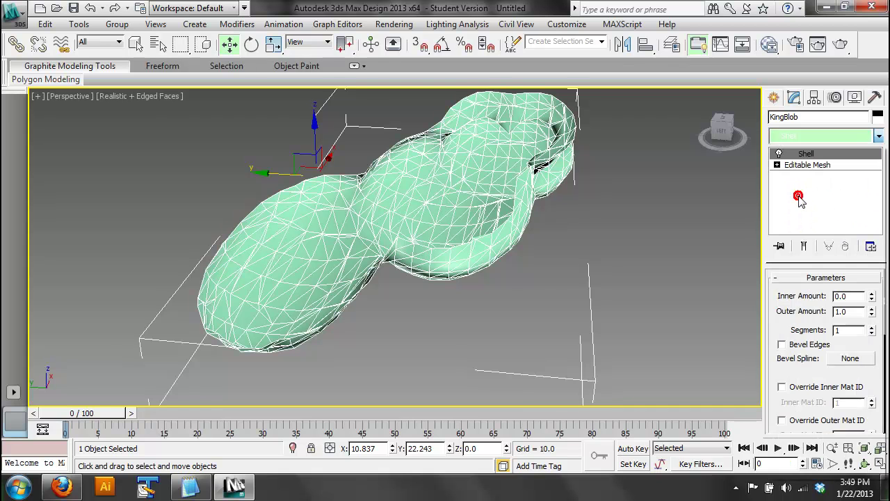
pyautogui.click(865, 462)
pyautogui.moveTo(352, 299); pyautogui.dragTo(636, 288)
# Reduce the Shell Outer Amount to 0.64 for a thinner shell.
pyautogui.moveTo(871, 311); pyautogui.dragTo(843, 322)
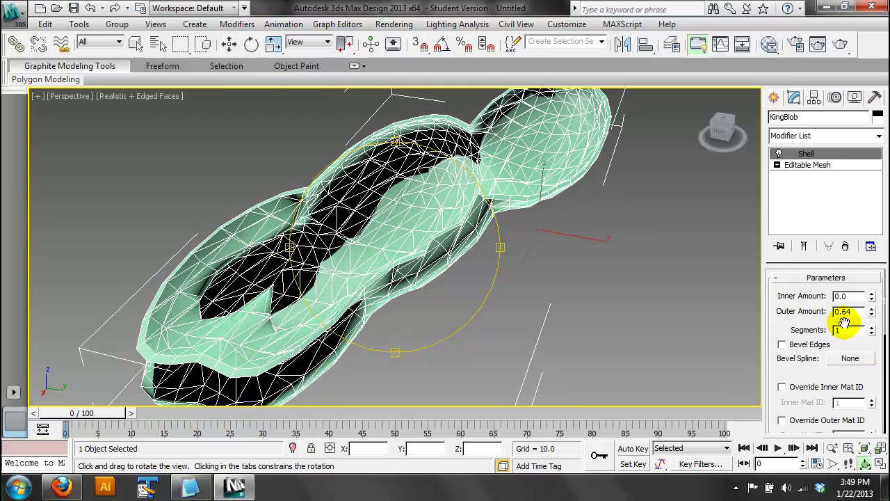
pyautogui.moveTo(406, 245); pyautogui.dragTo(392, 261)
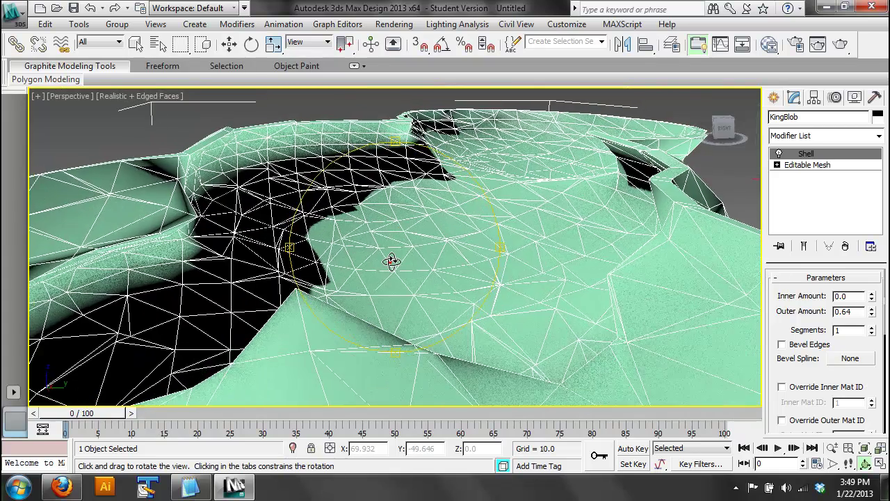
pyautogui.click(392, 261)
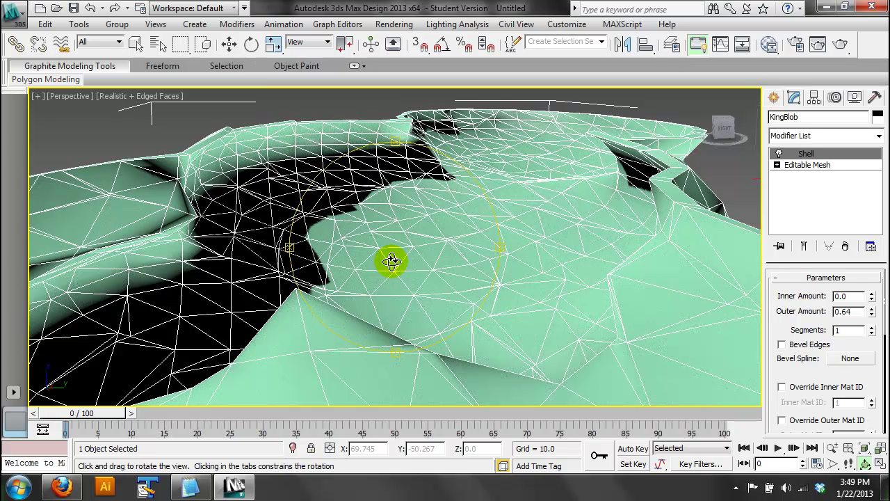